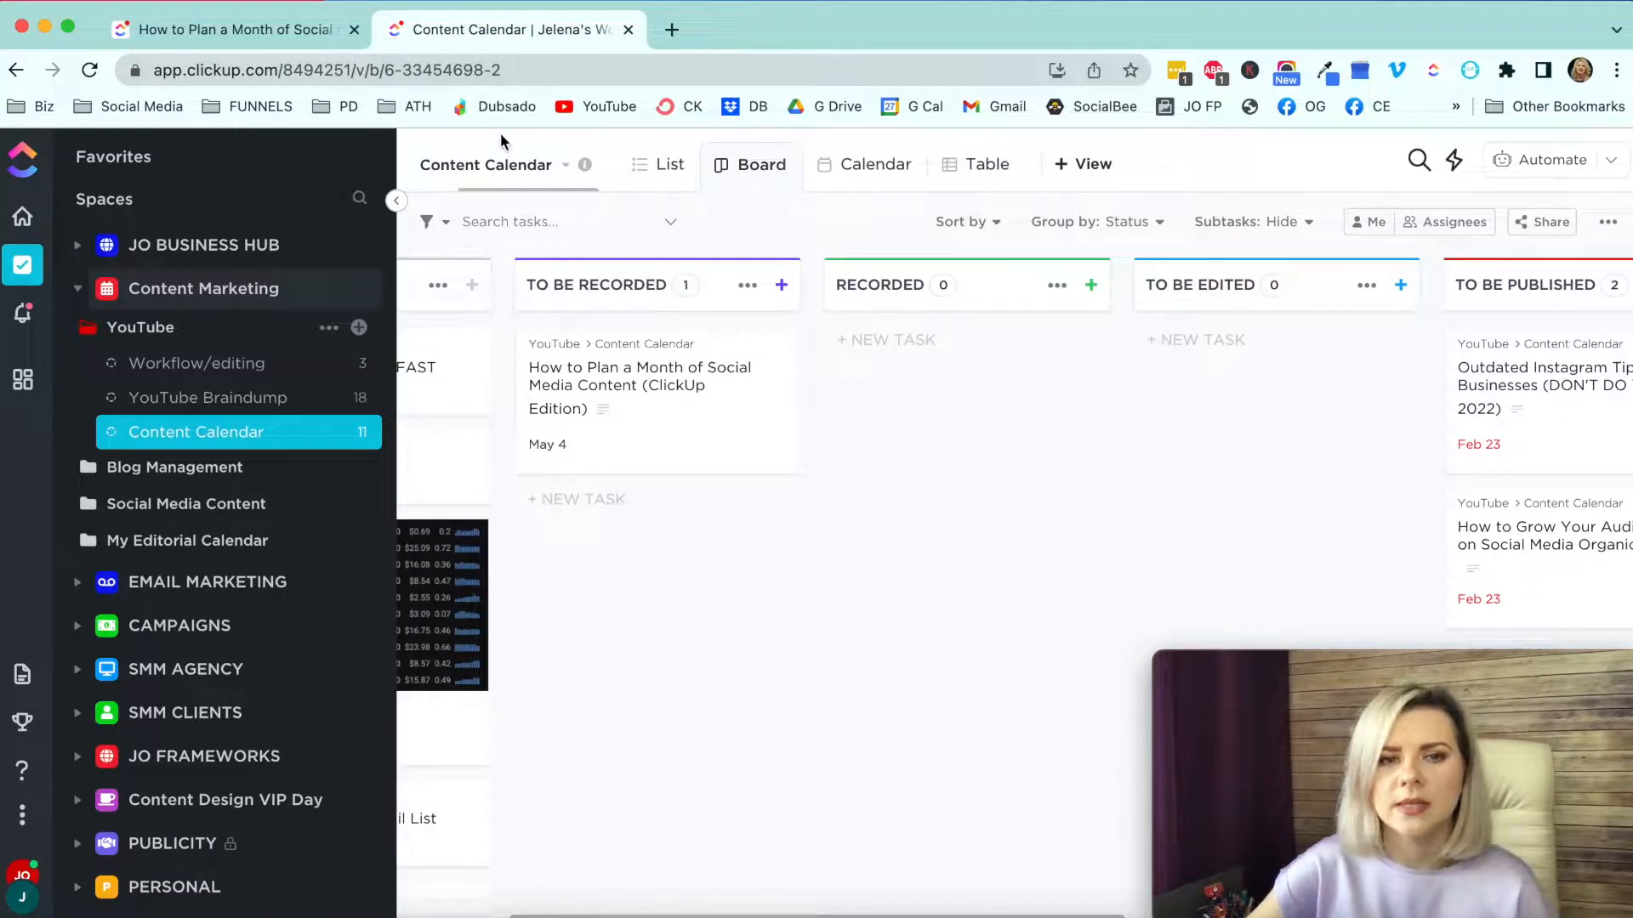
Step: Create a new Space named "Content Marketing DEMO"
{"action": "left_click", "coordinate": [261, 440]}
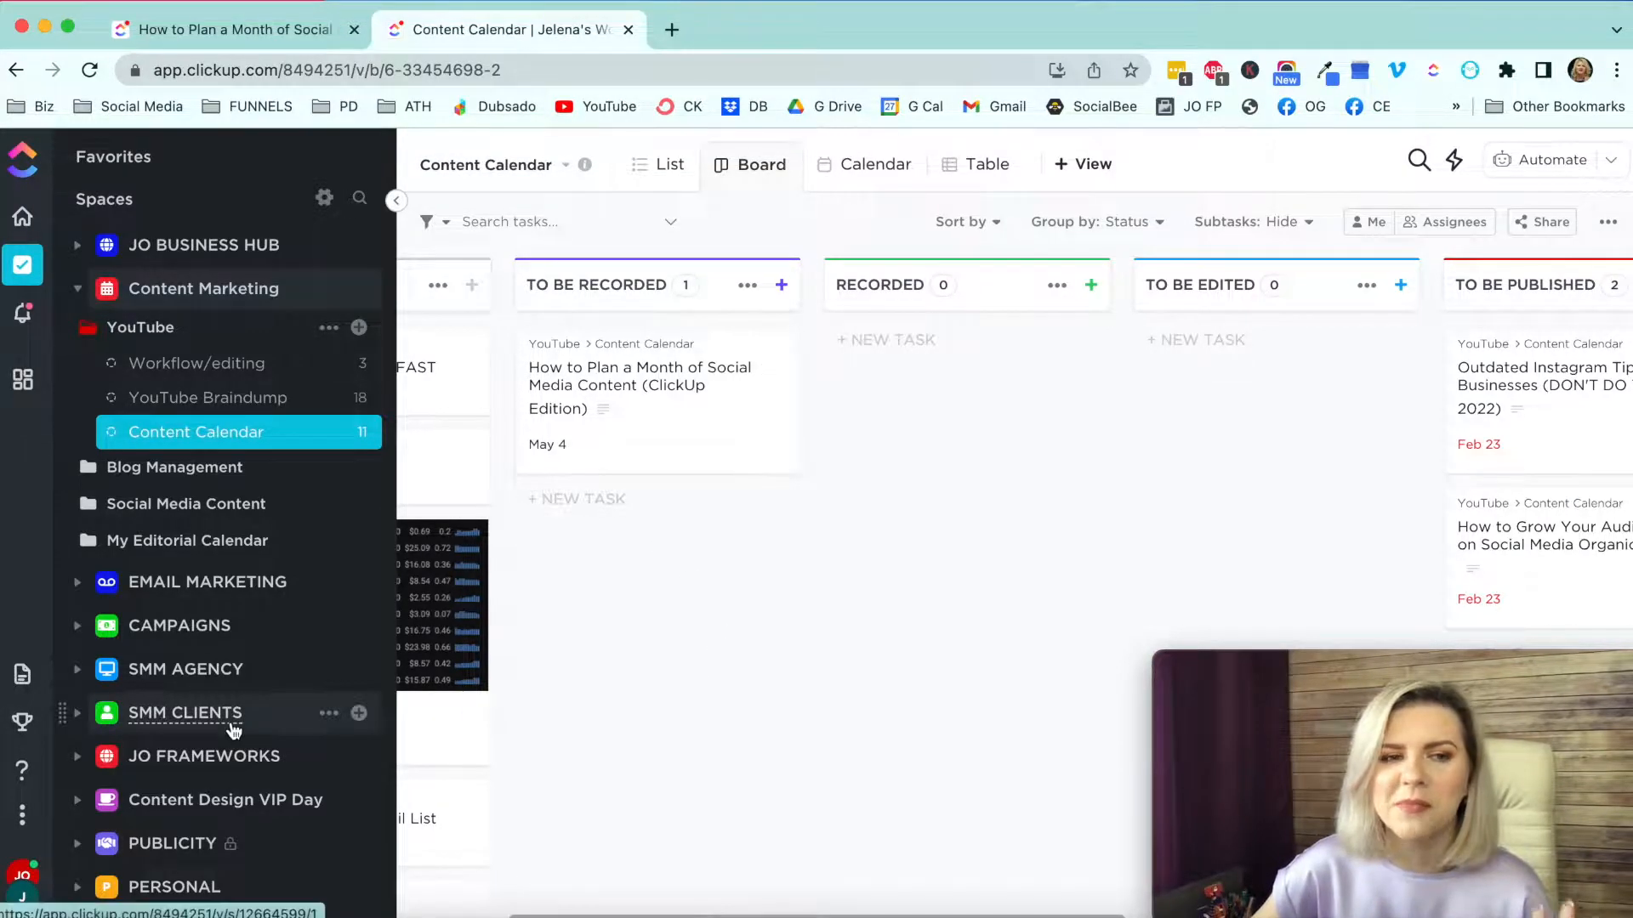
{"action": "scroll", "coordinate": [232, 731], "scroll_direction": "down", "scroll_amount": 2}
{"action": "scroll", "coordinate": [233, 732], "scroll_direction": "down", "scroll_amount": 1}
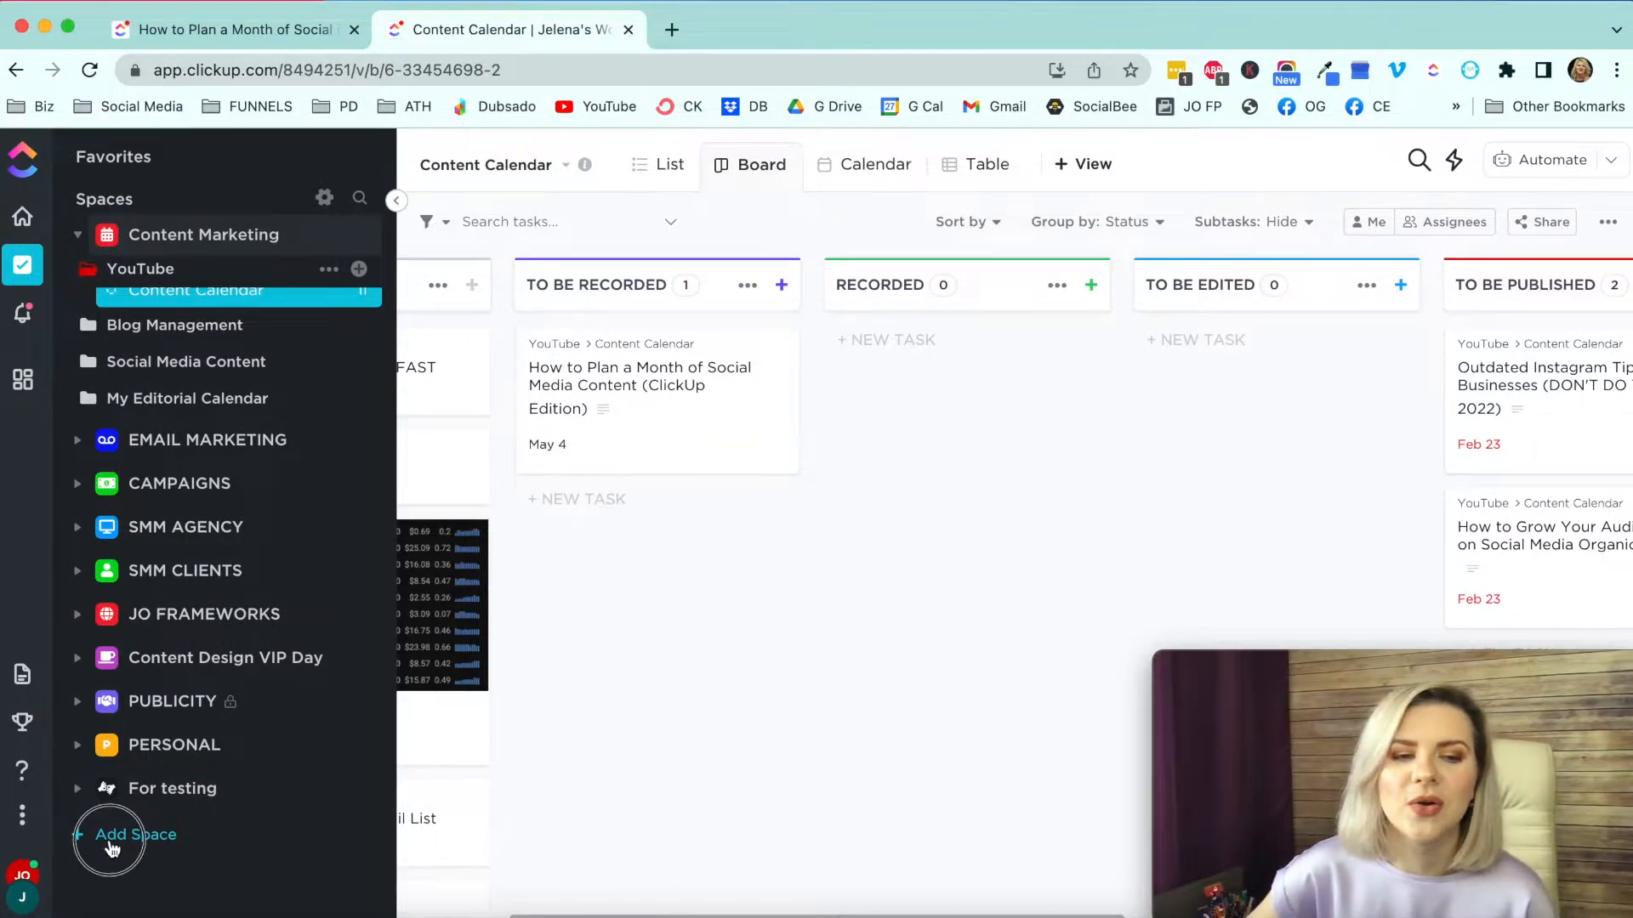
{"action": "left_click", "coordinate": [108, 837]}
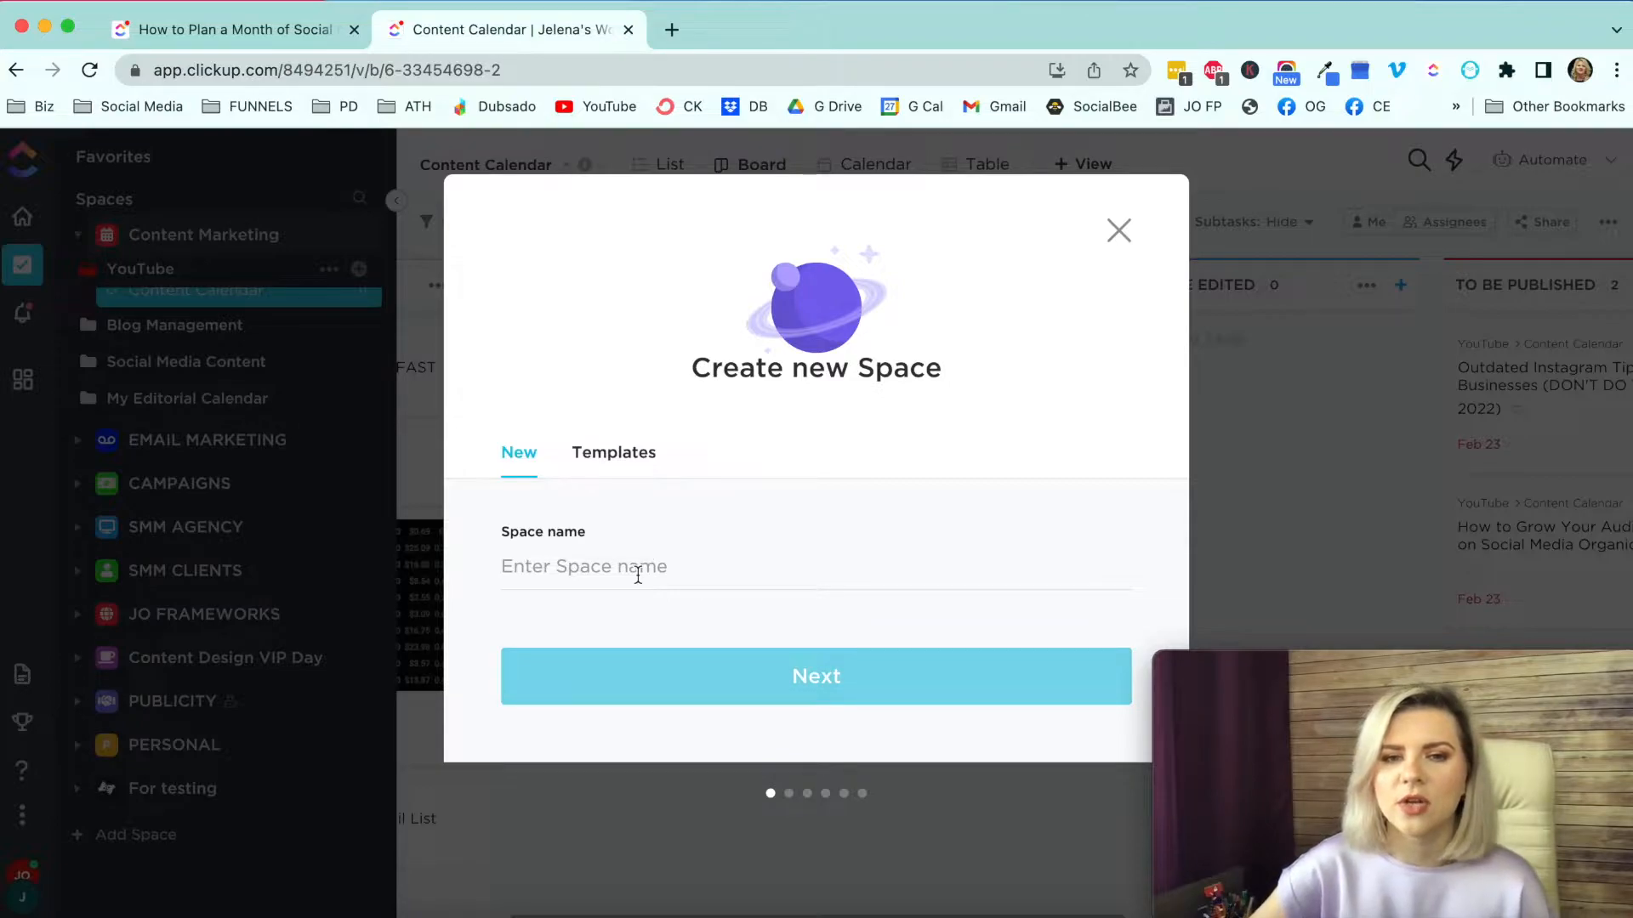
{"action": "left_click", "coordinate": [638, 575]}
{"action": "type", "text": "Con"}
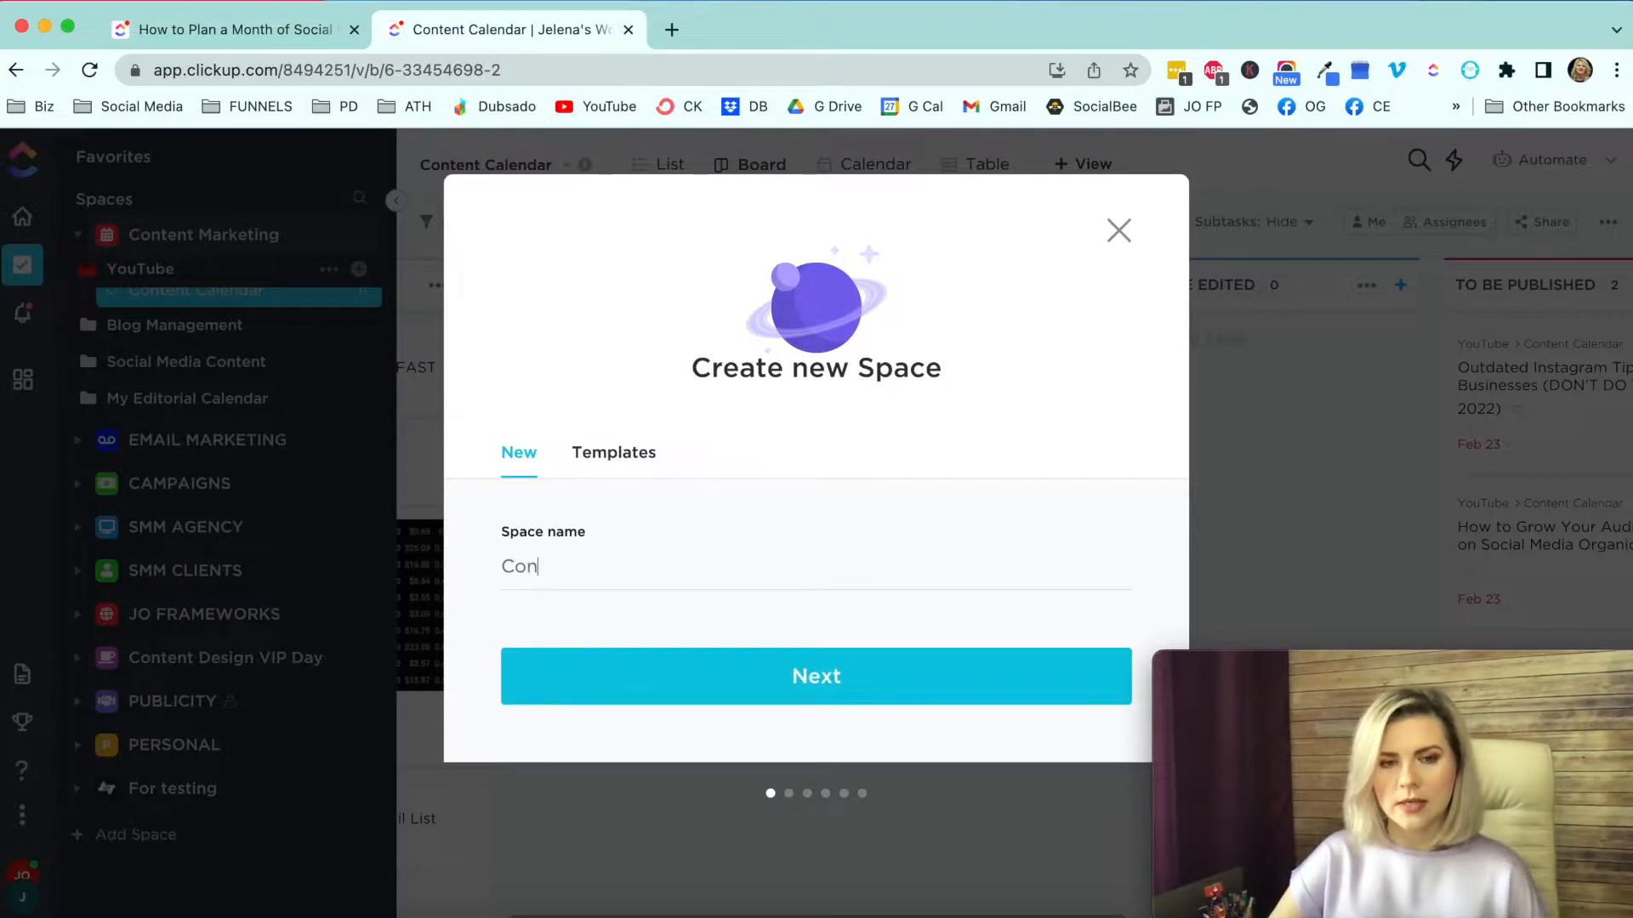
{"action": "type", "text": "tent Marketing DEMO"}
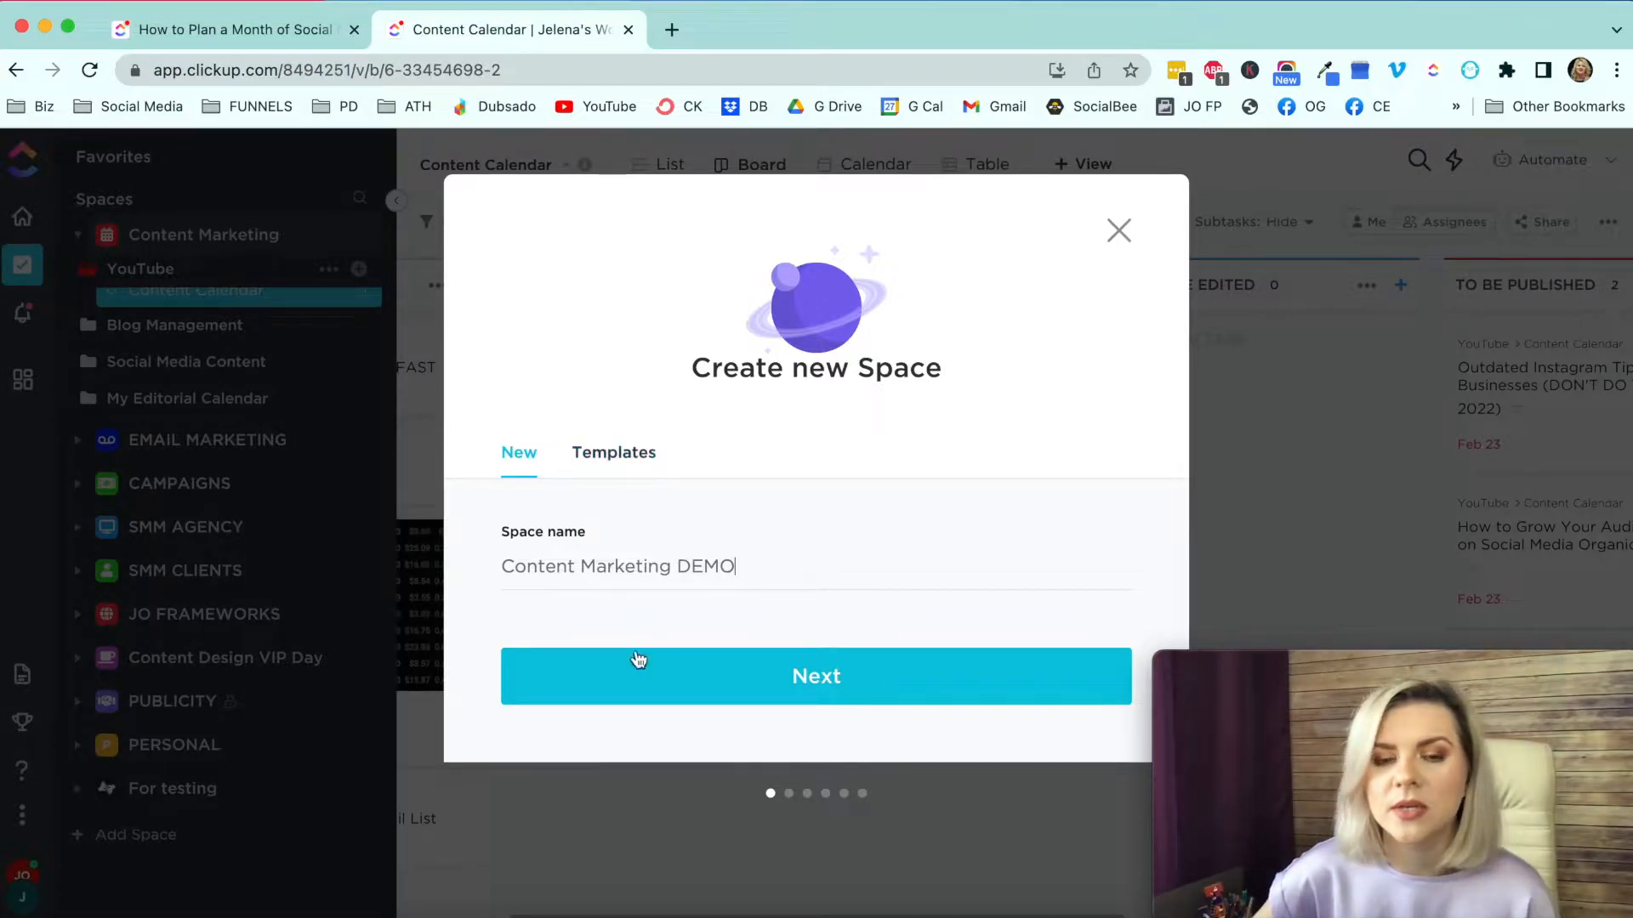
{"action": "left_click", "coordinate": [699, 681]}
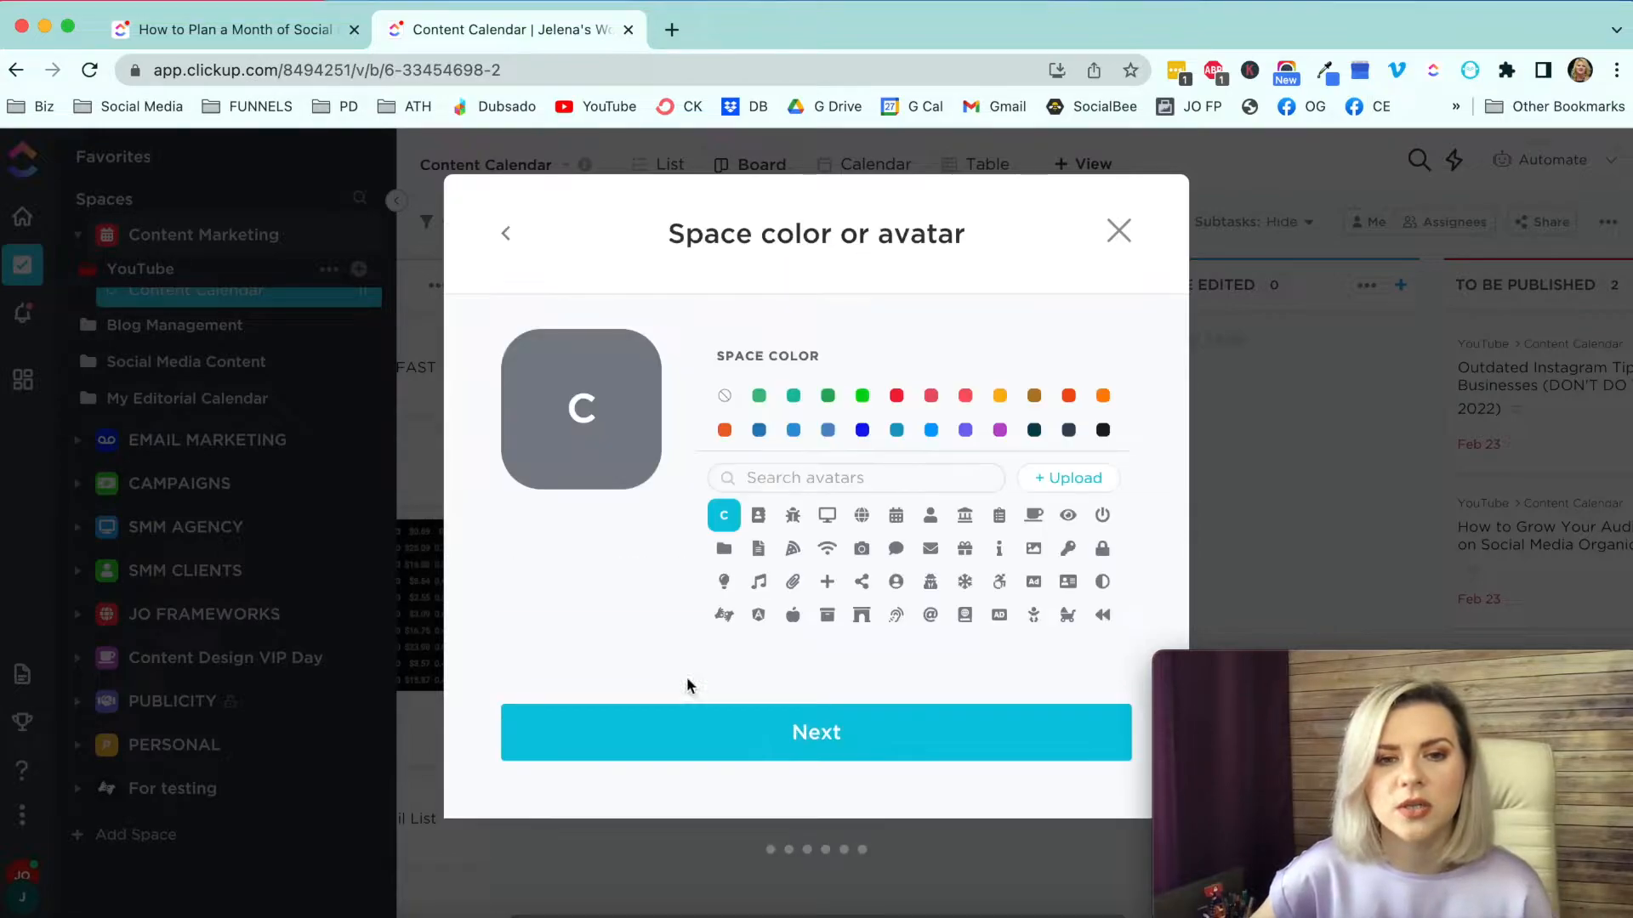
Step: Give the new Space a dark navy color with the power-symbol avatar, and make it private
{"action": "left_click", "coordinate": [1068, 430]}
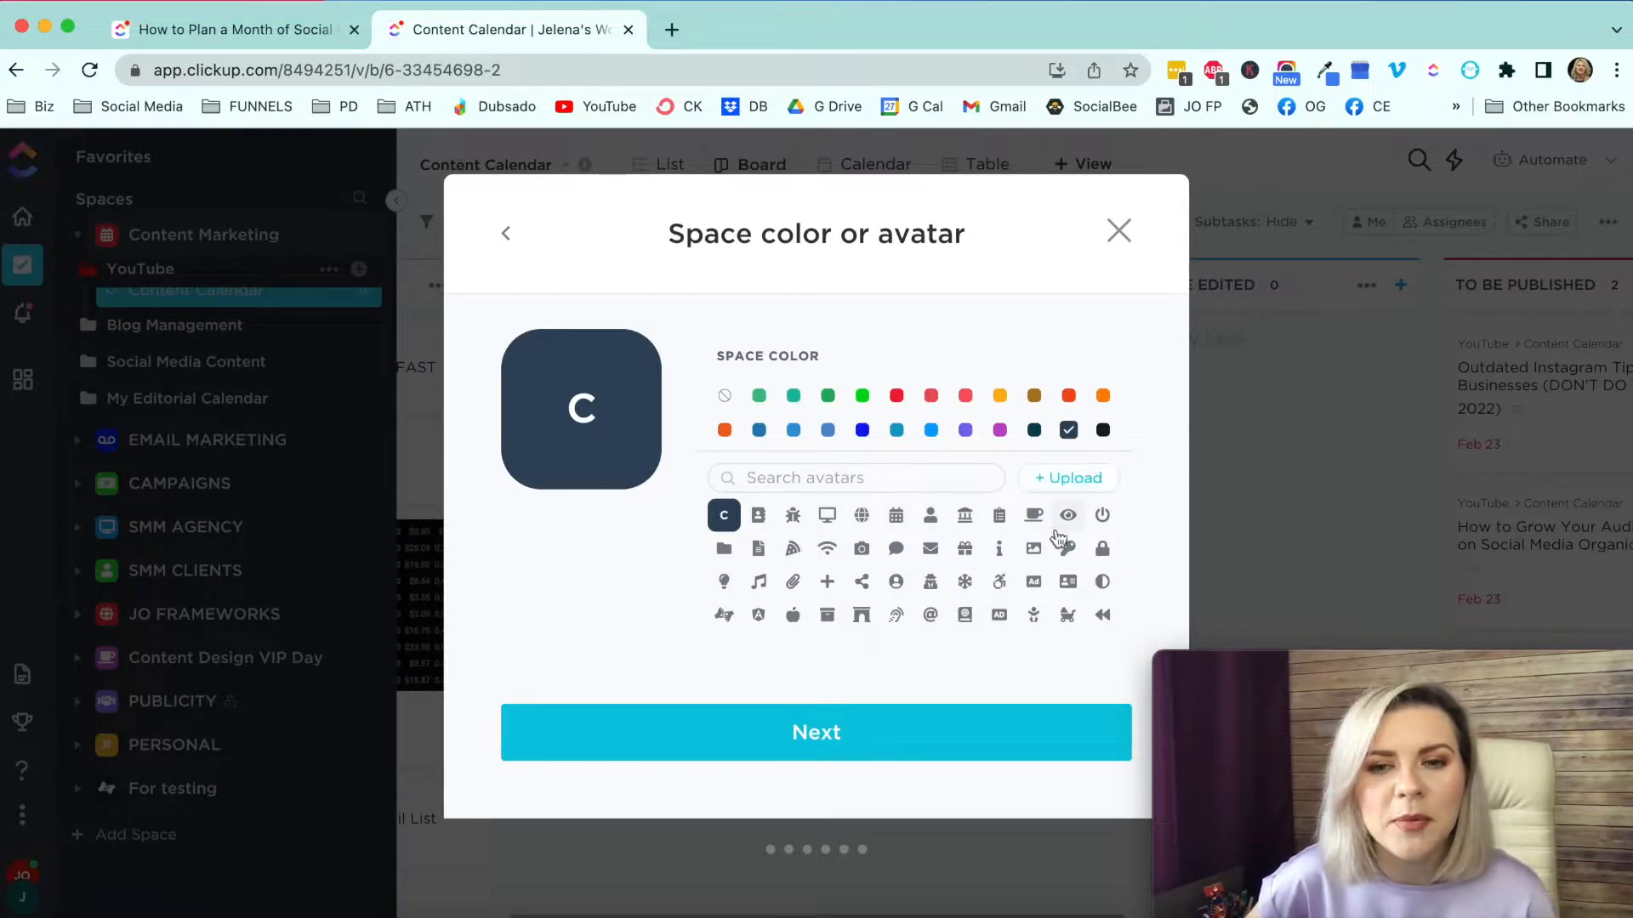
{"action": "left_click", "coordinate": [1104, 516]}
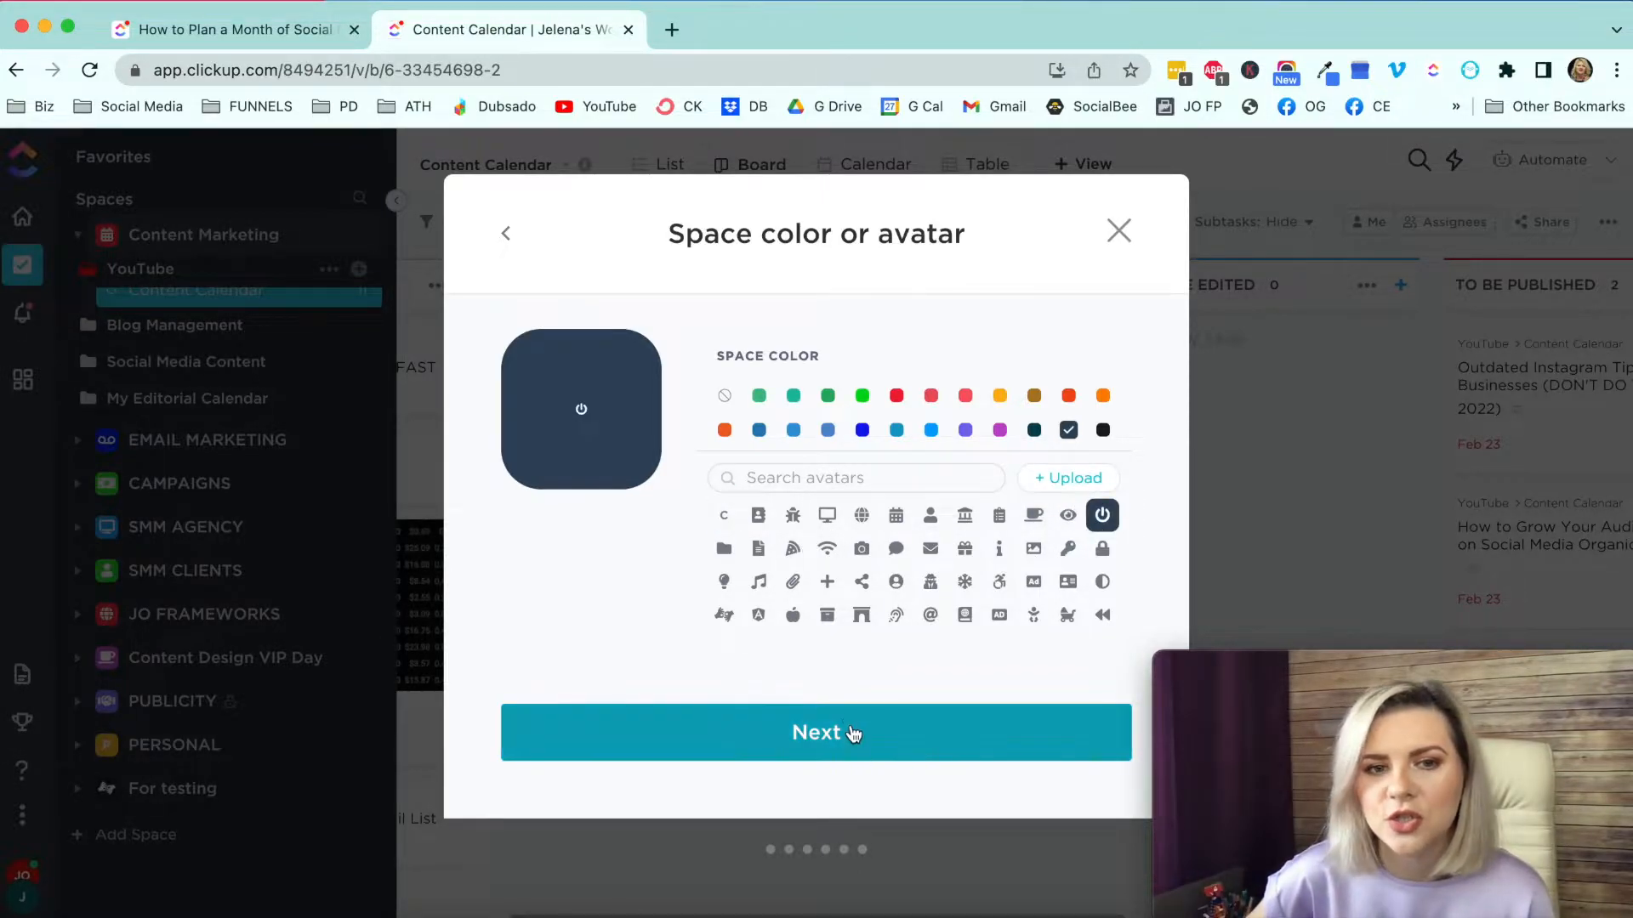
{"action": "left_click", "coordinate": [810, 753]}
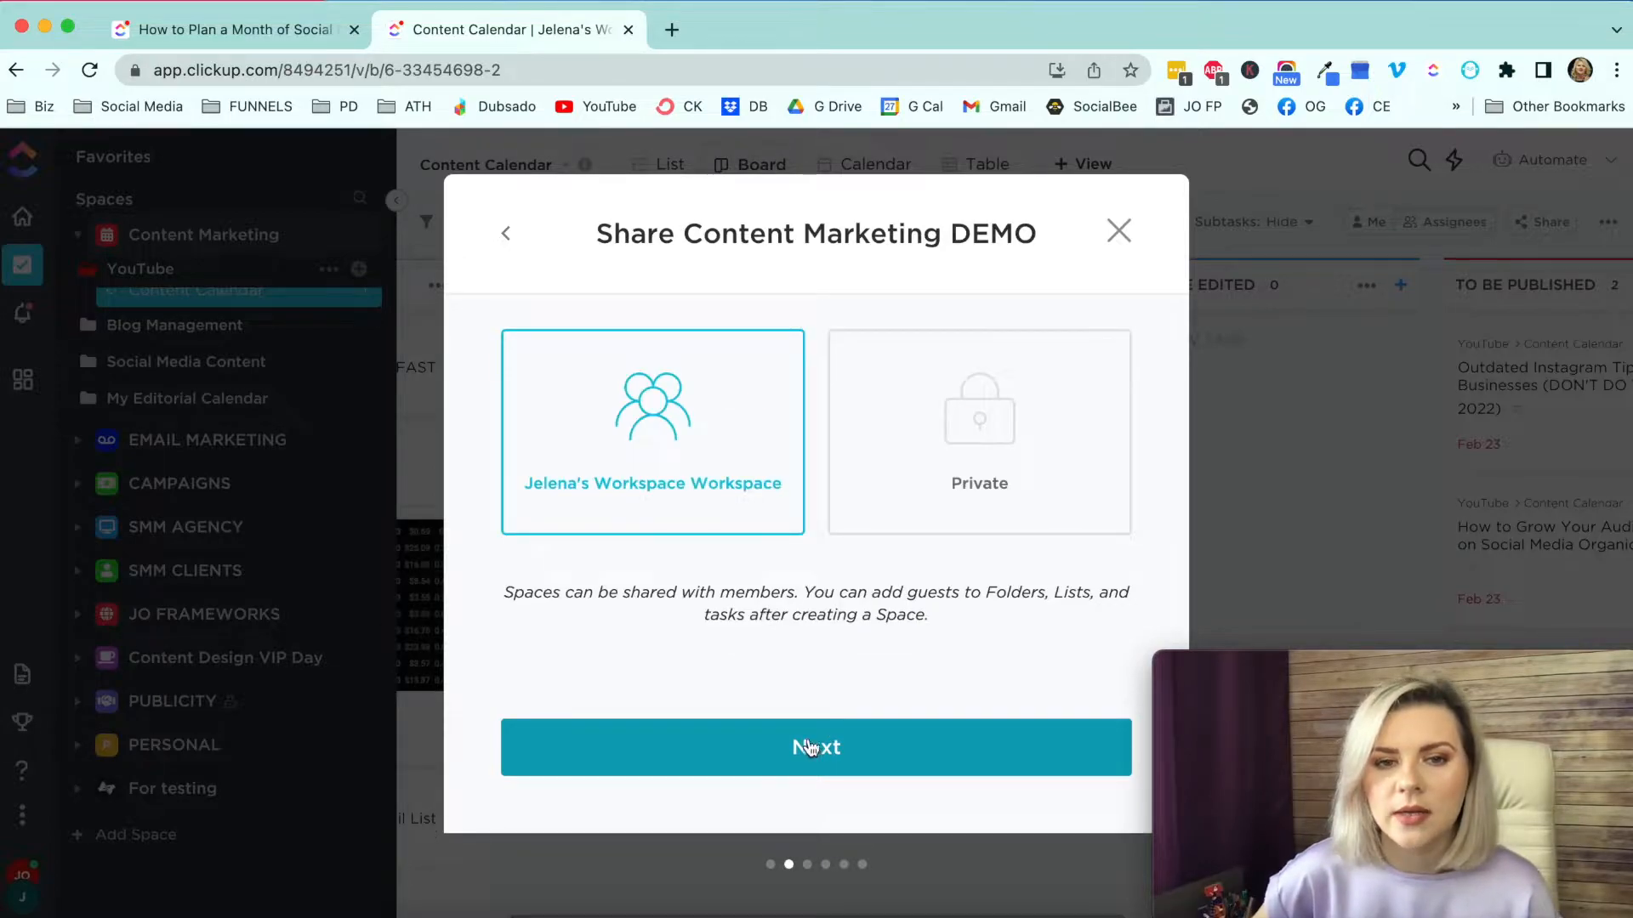
{"action": "left_click", "coordinate": [915, 504]}
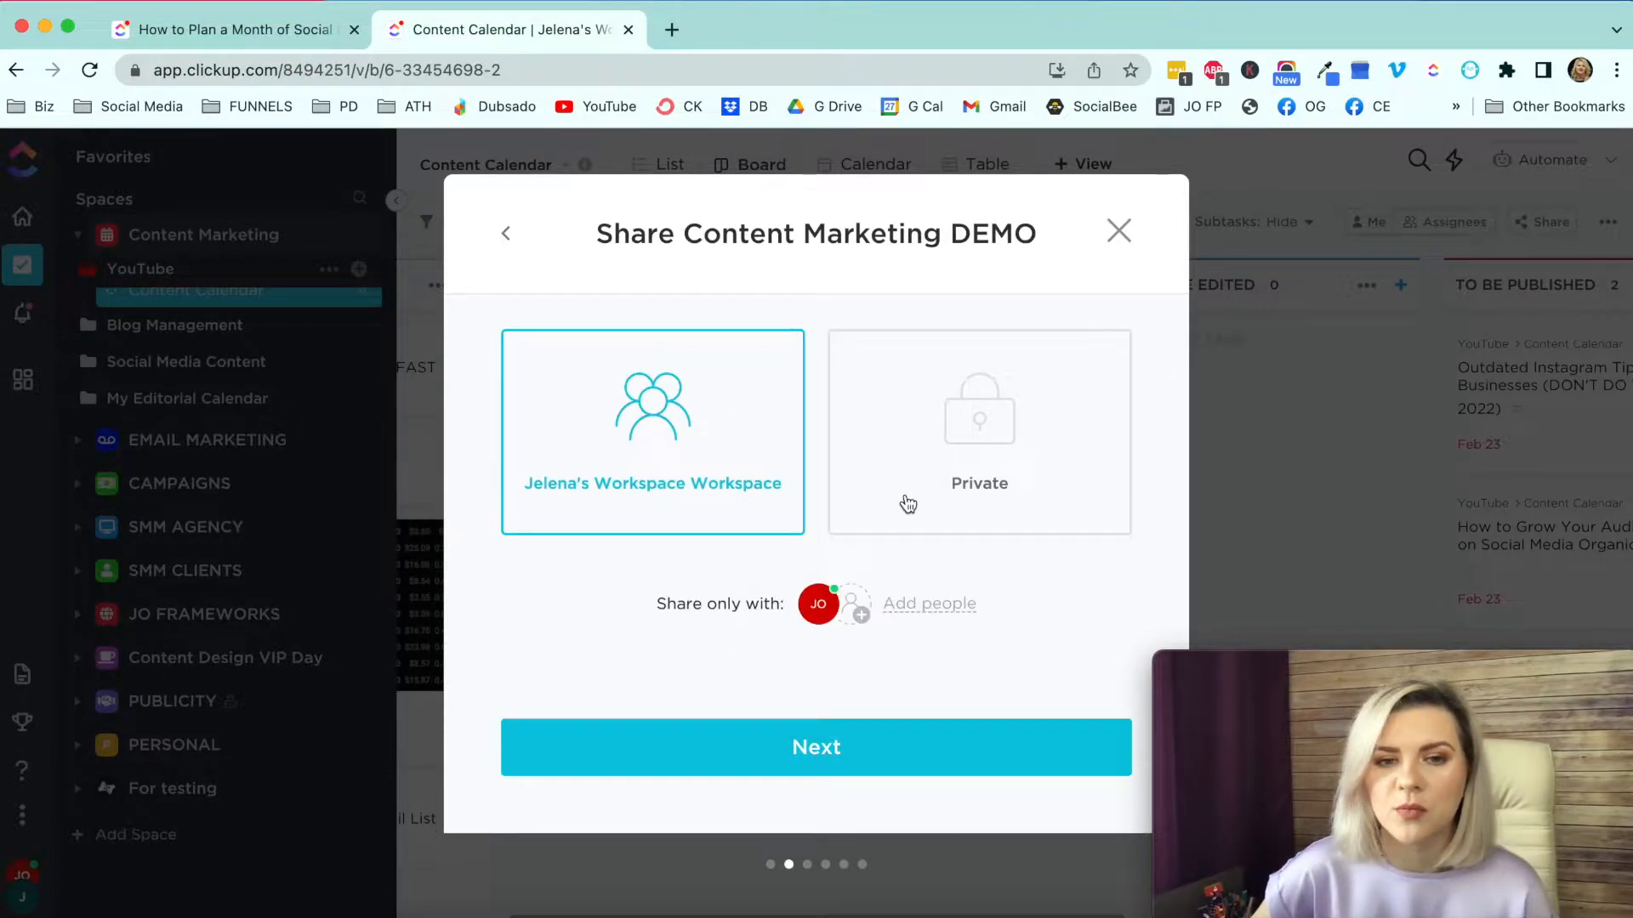
{"action": "left_click", "coordinate": [790, 747]}
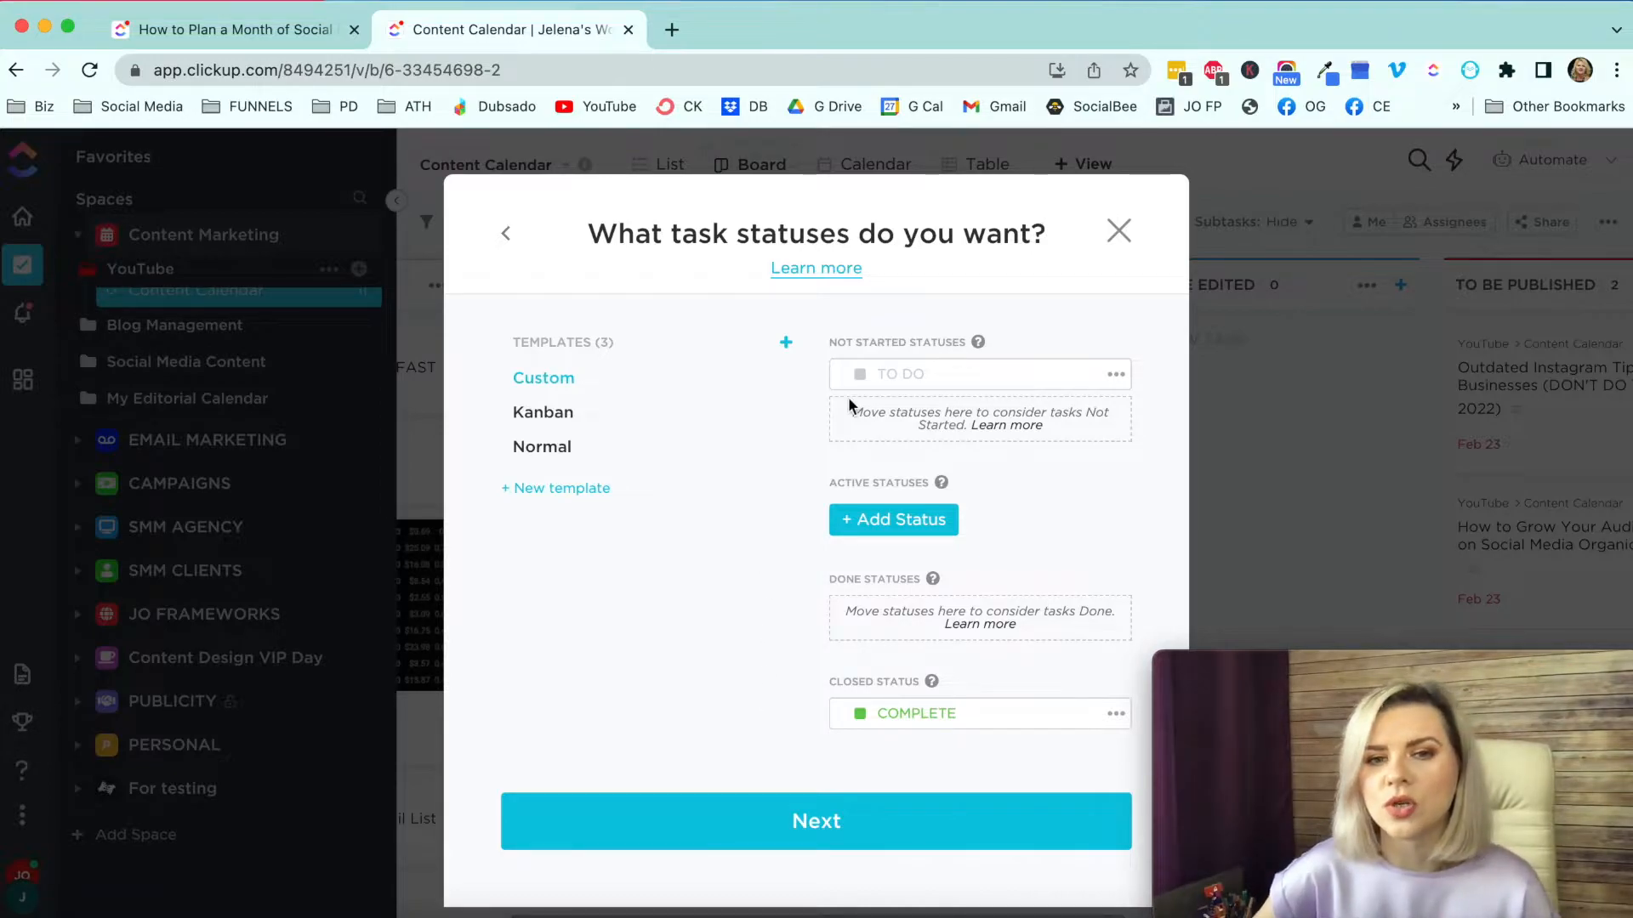
Step: Rename the not-started status TO DO as IDEA
{"action": "left_click_drag", "start_coordinate": [850, 347], "coordinate": [954, 349]}
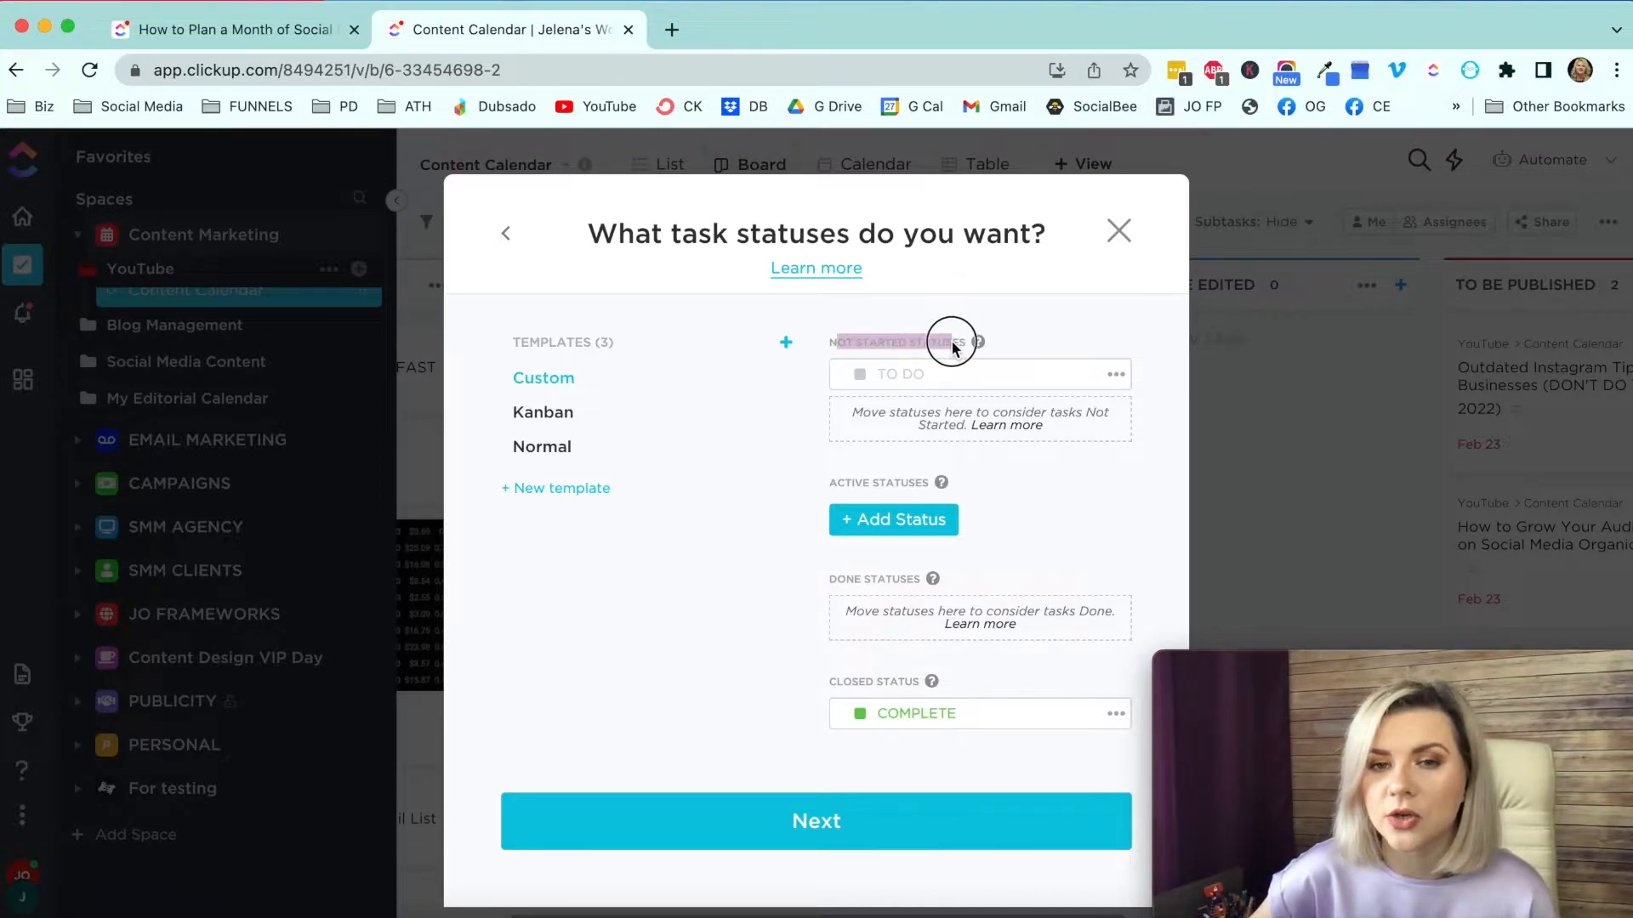
{"action": "left_click", "coordinate": [1115, 375]}
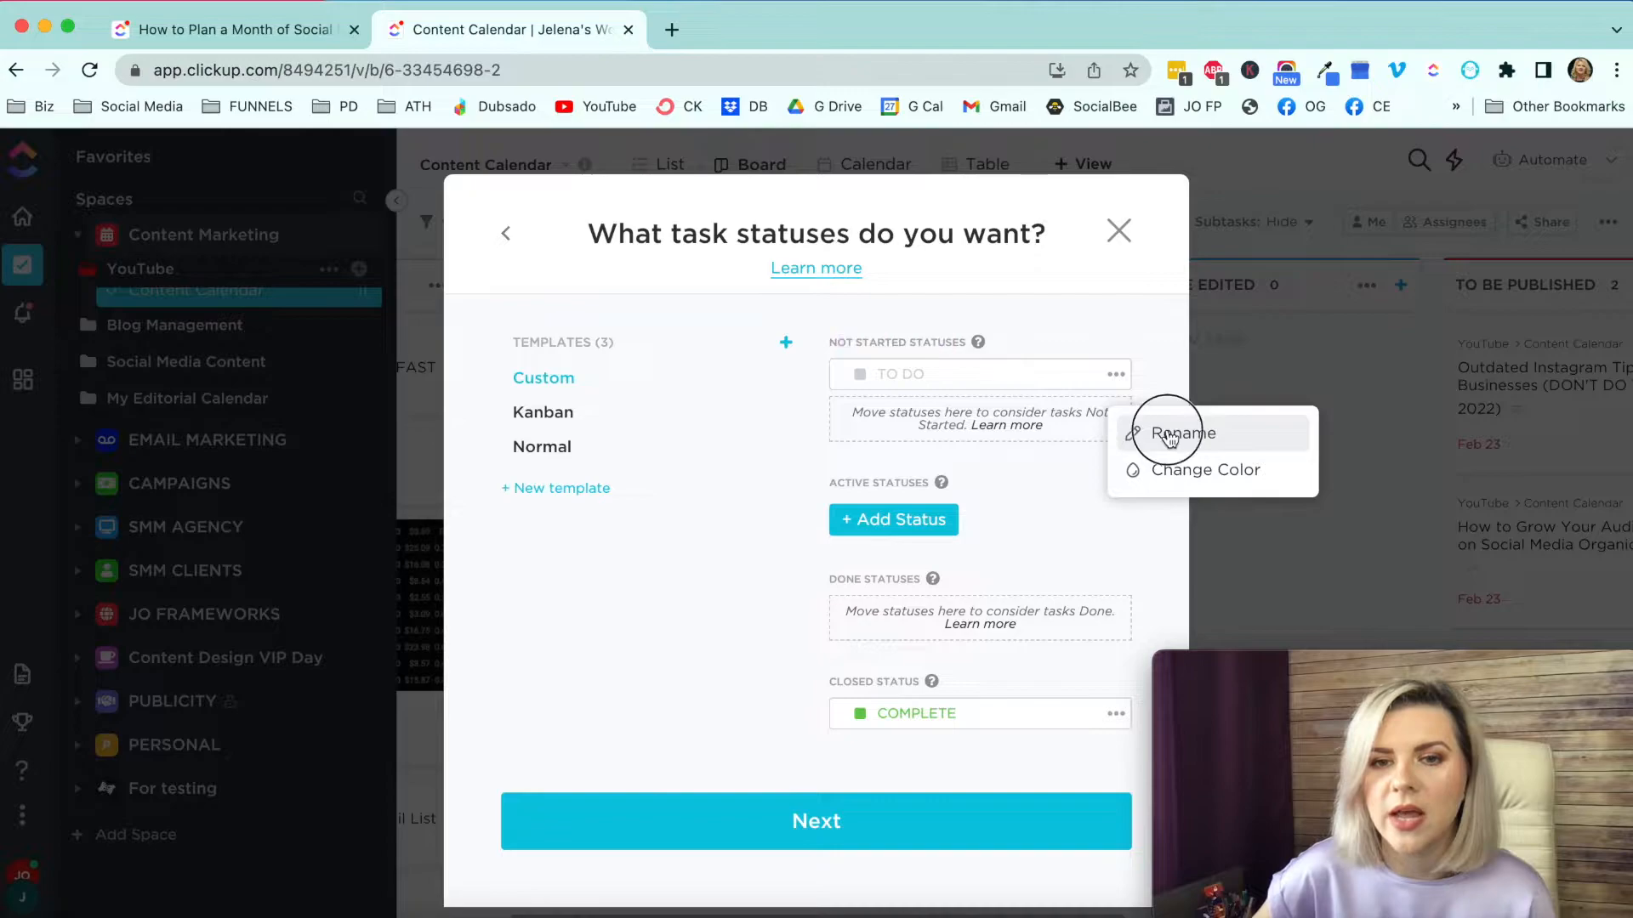
{"action": "left_click", "coordinate": [1154, 431]}
{"action": "left_click_drag", "start_coordinate": [933, 375], "coordinate": [879, 373]}
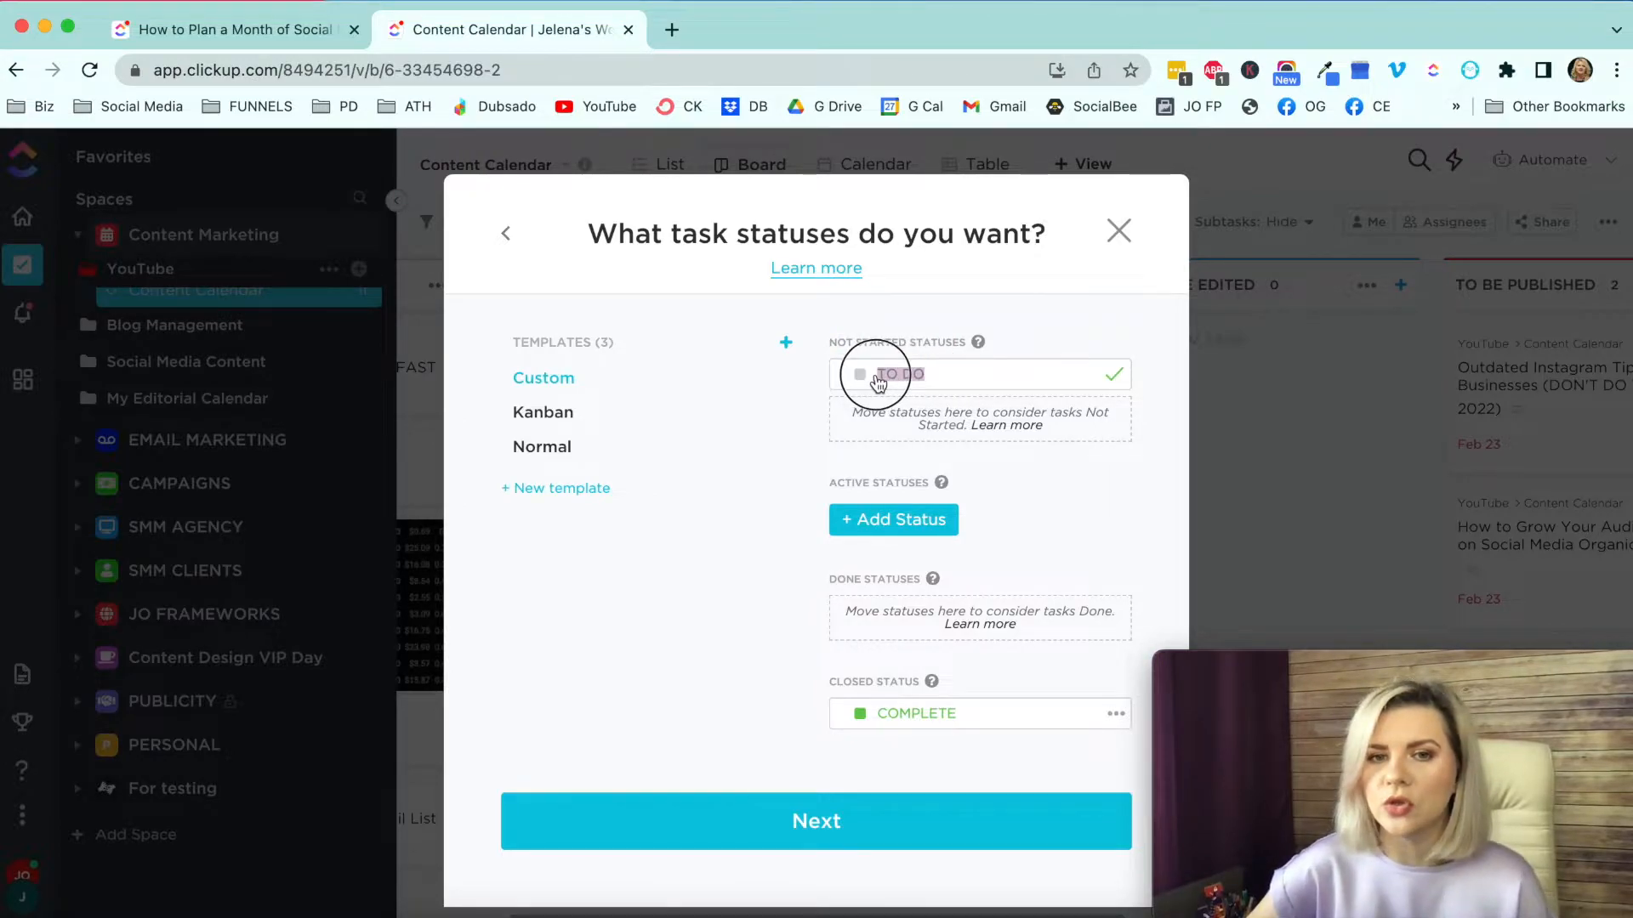
{"action": "key", "text": "BackSpace"}
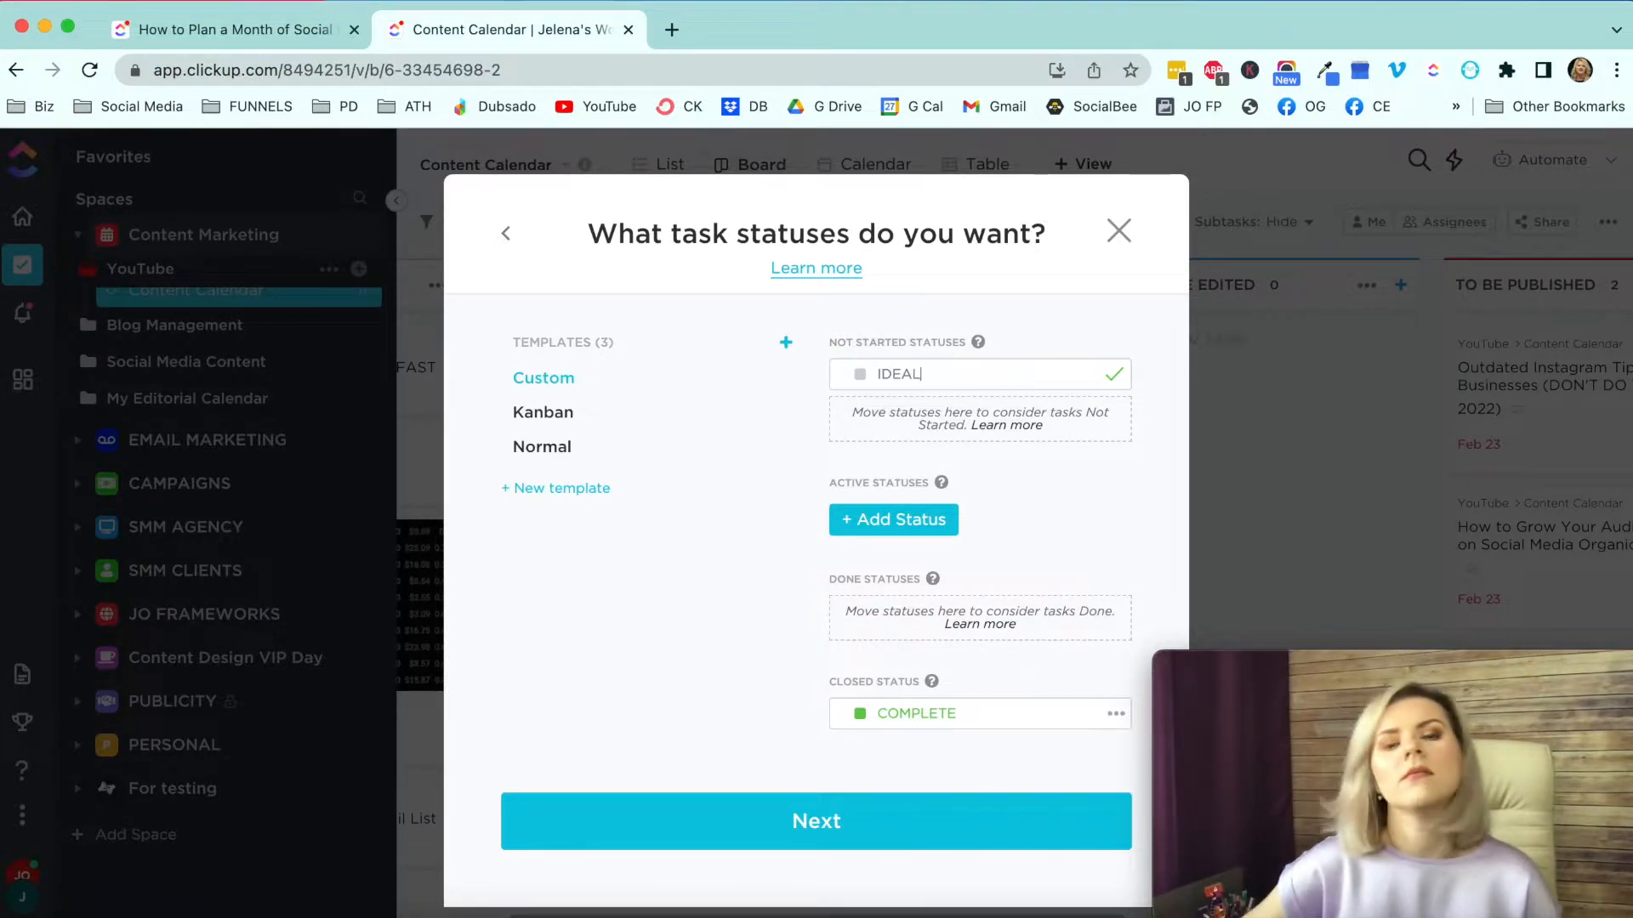
{"action": "key", "text": "BackSpace"}
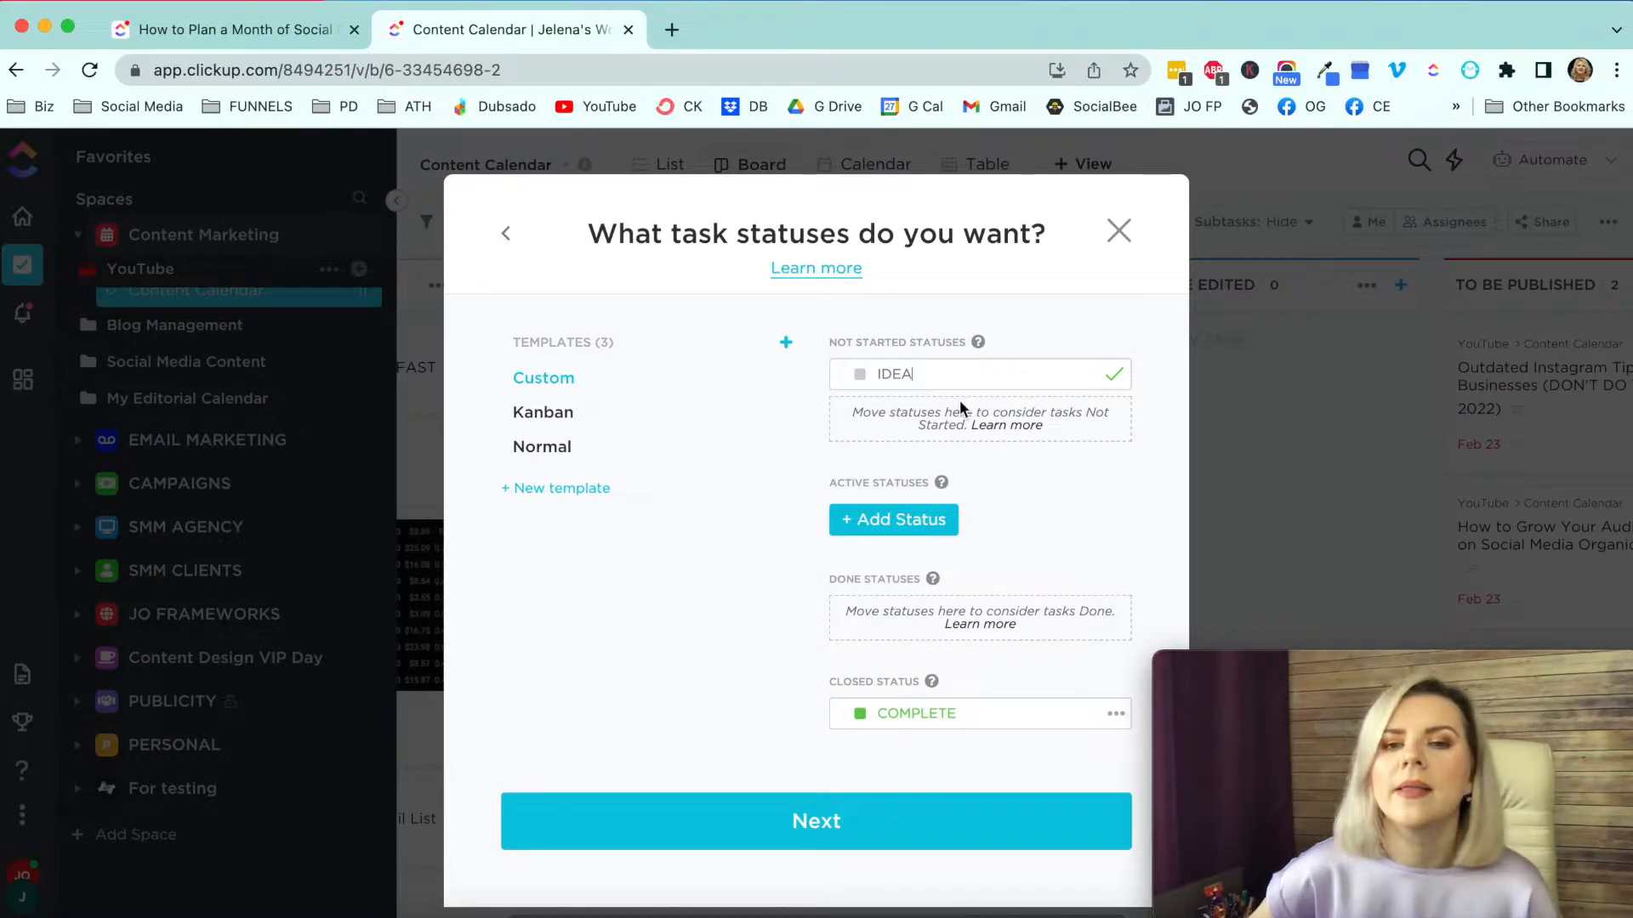
{"action": "key", "text": "Return"}
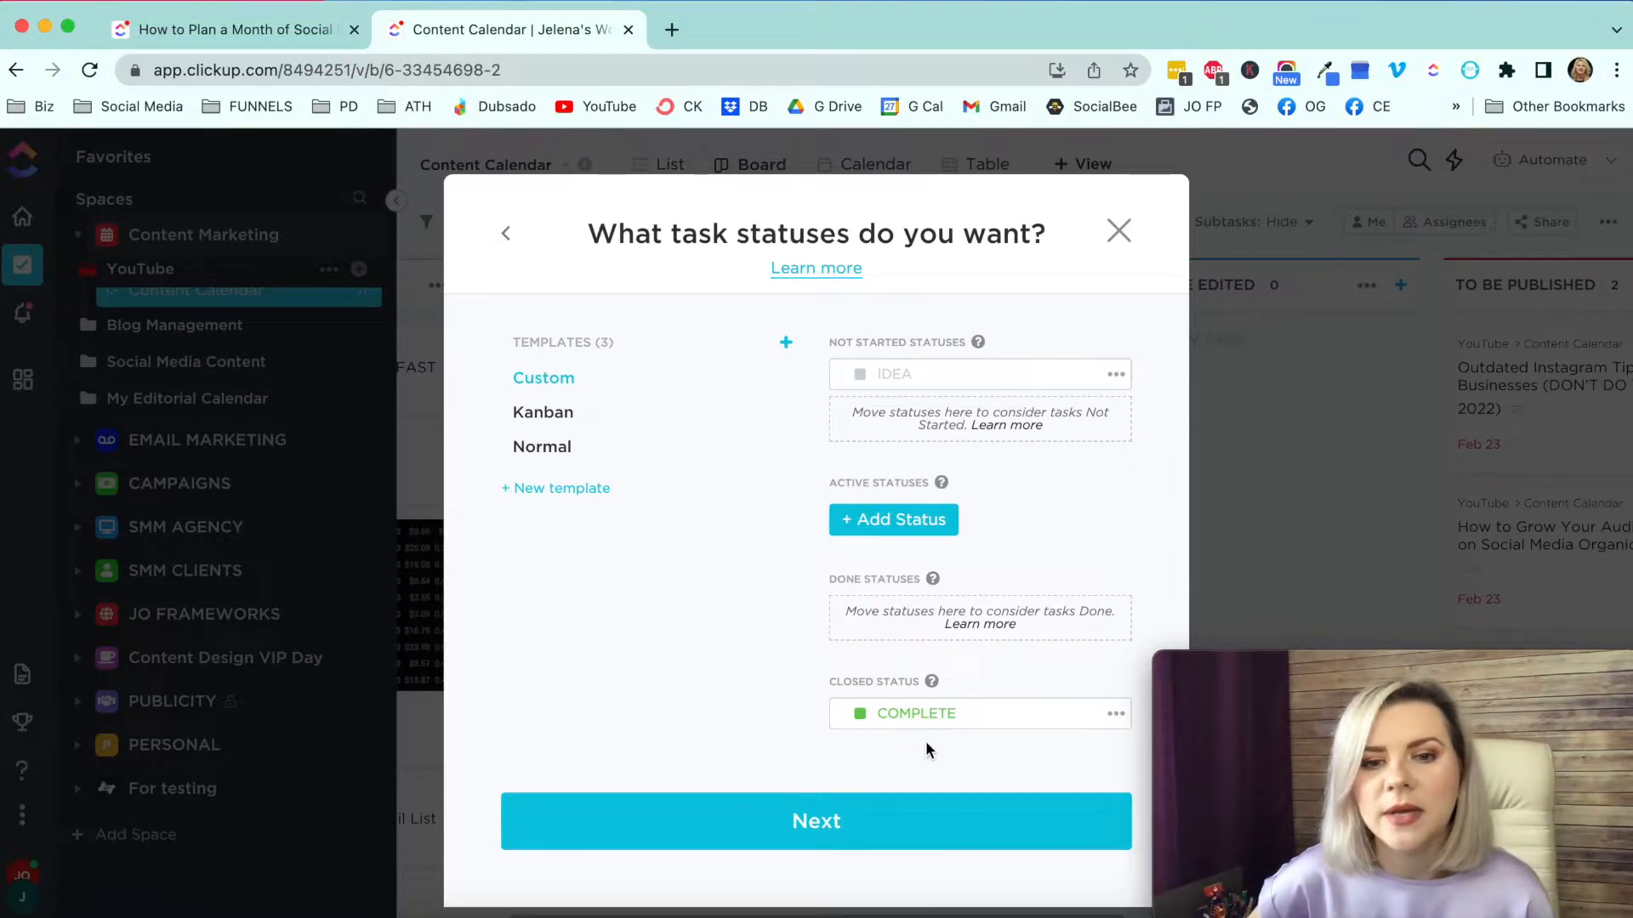
Step: Rename the closed status COMPLETE as PUBLISHED
{"action": "left_click", "coordinate": [1113, 714]}
{"action": "left_click", "coordinate": [1136, 771]}
{"action": "double_click", "coordinate": [955, 717]}
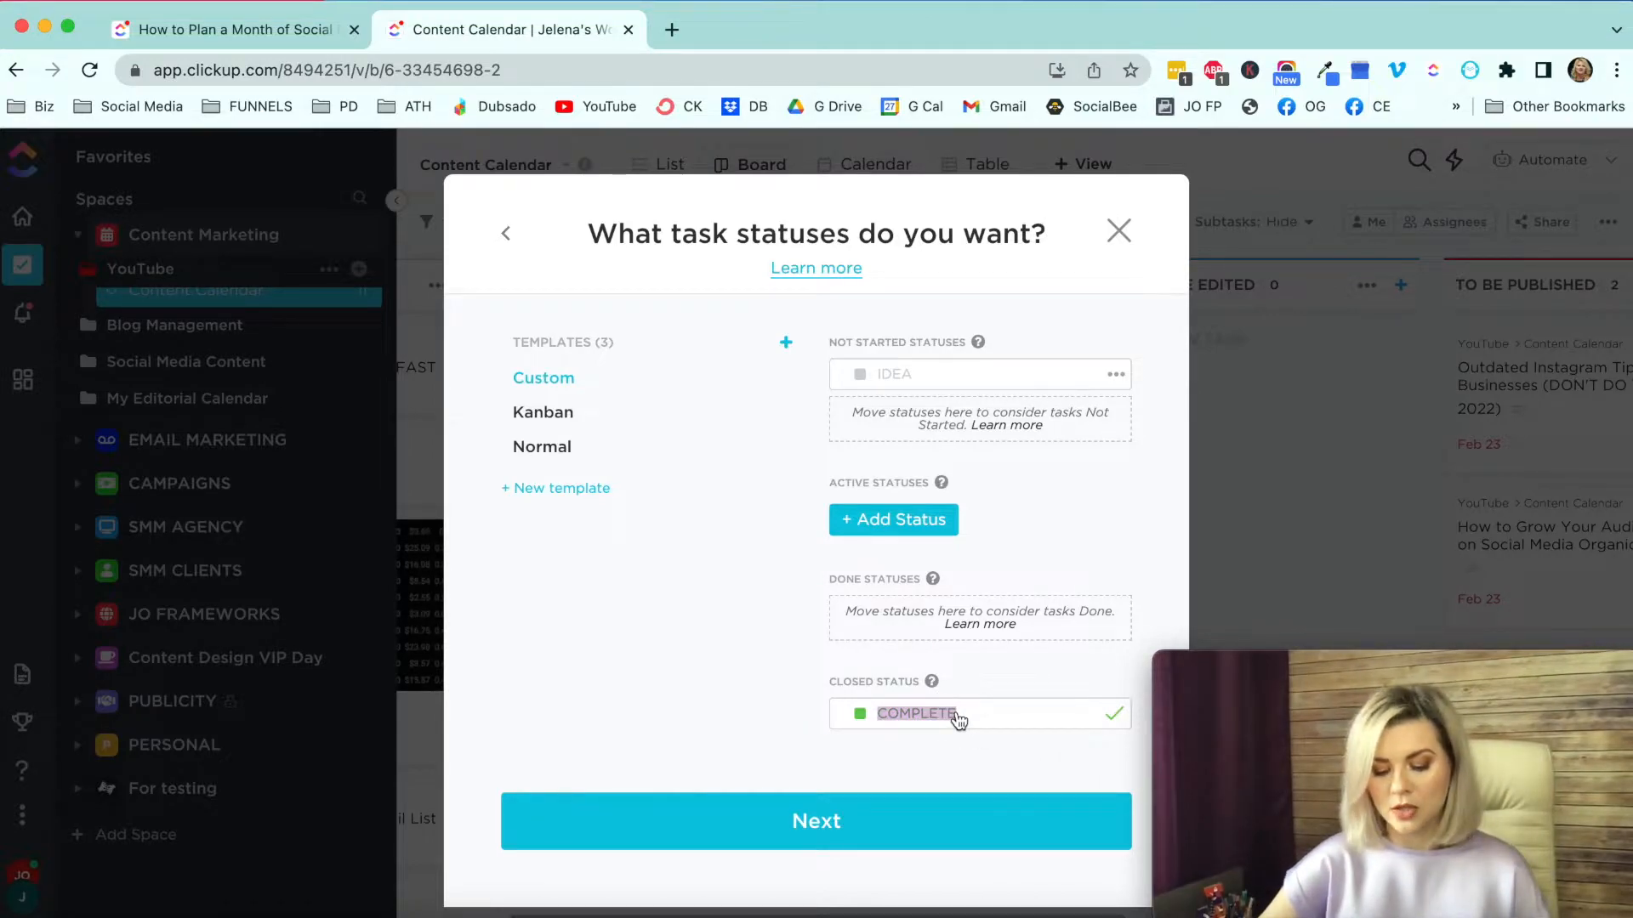
{"action": "type", "text": "PUBLISHED"}
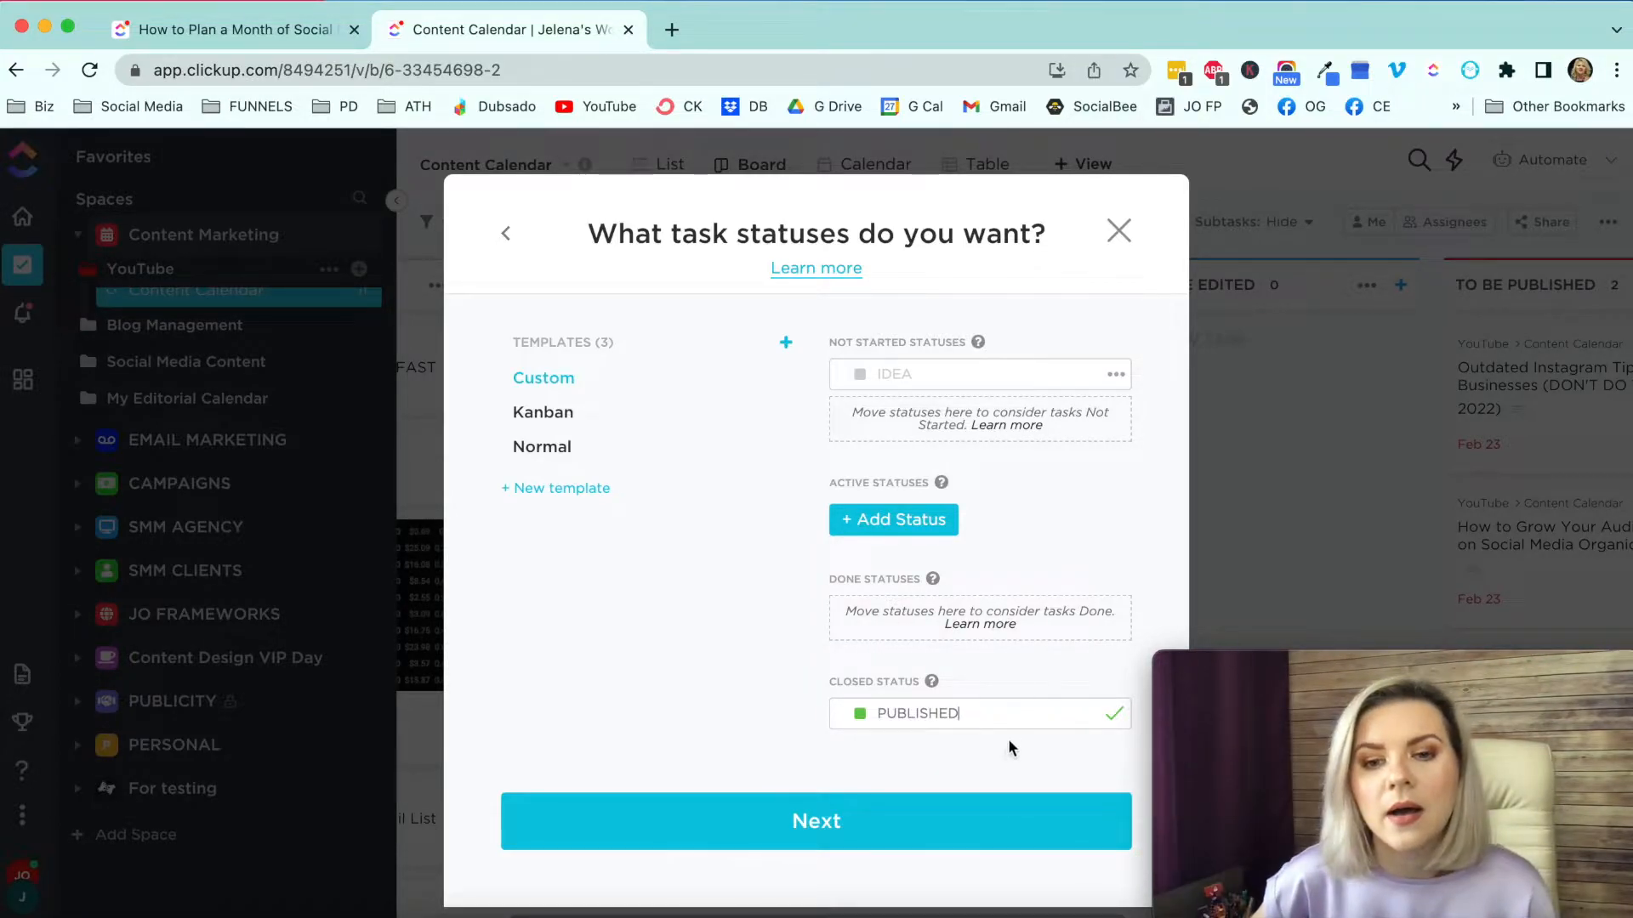
{"action": "mouse_move", "coordinate": [931, 685]}
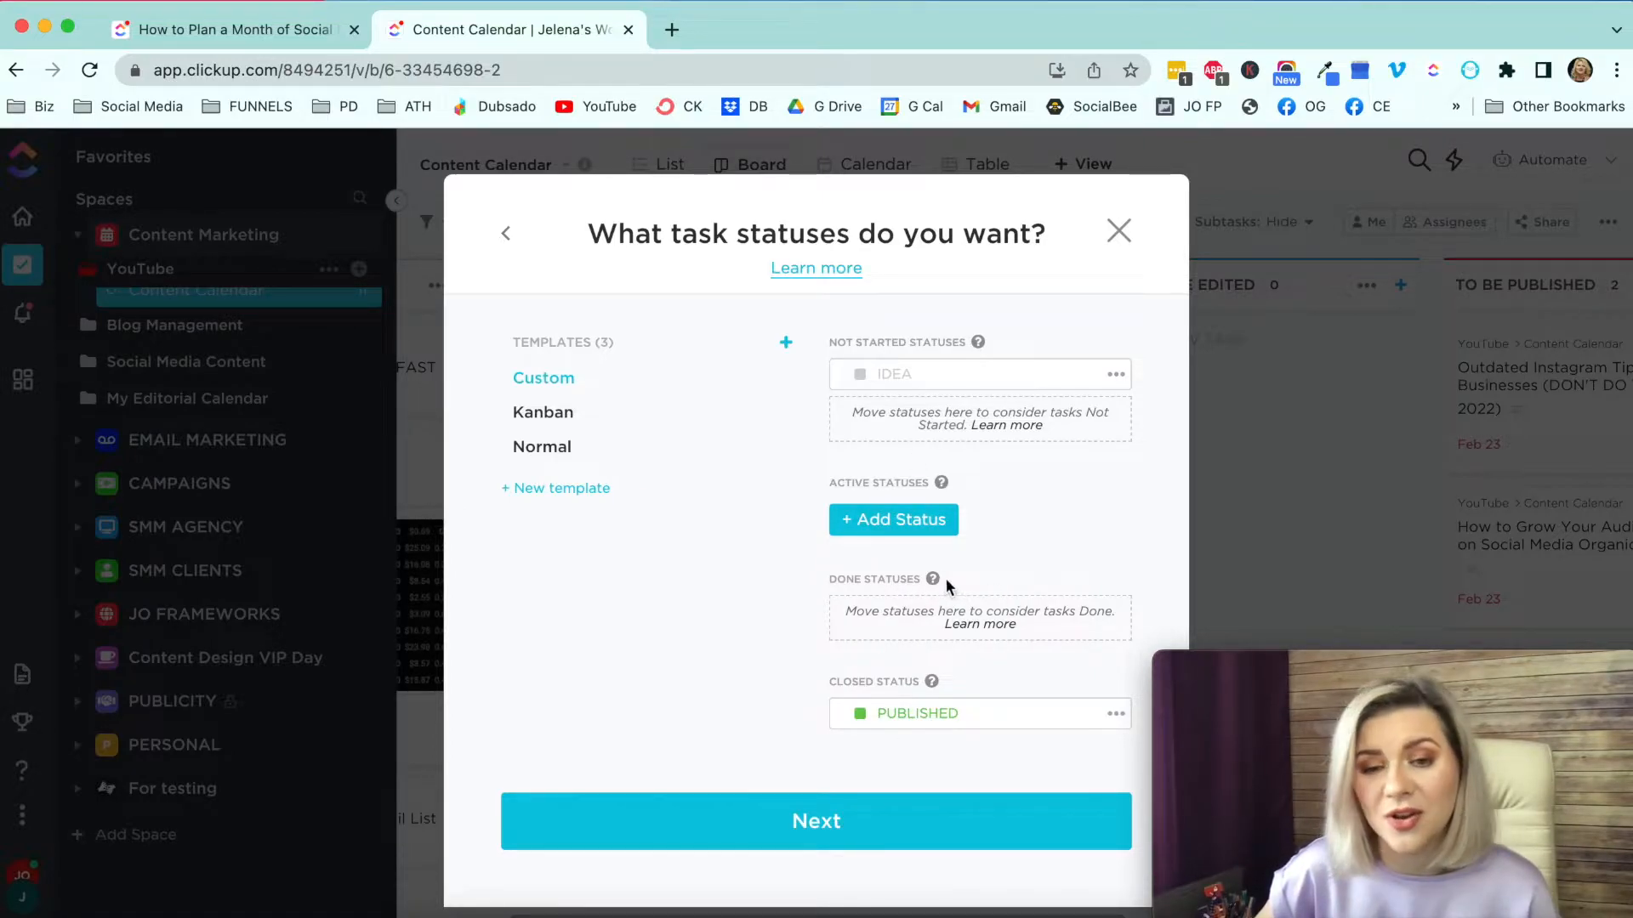
Step: Add an active status named IN PROGRESS and color it yellow
{"action": "left_click", "coordinate": [880, 520]}
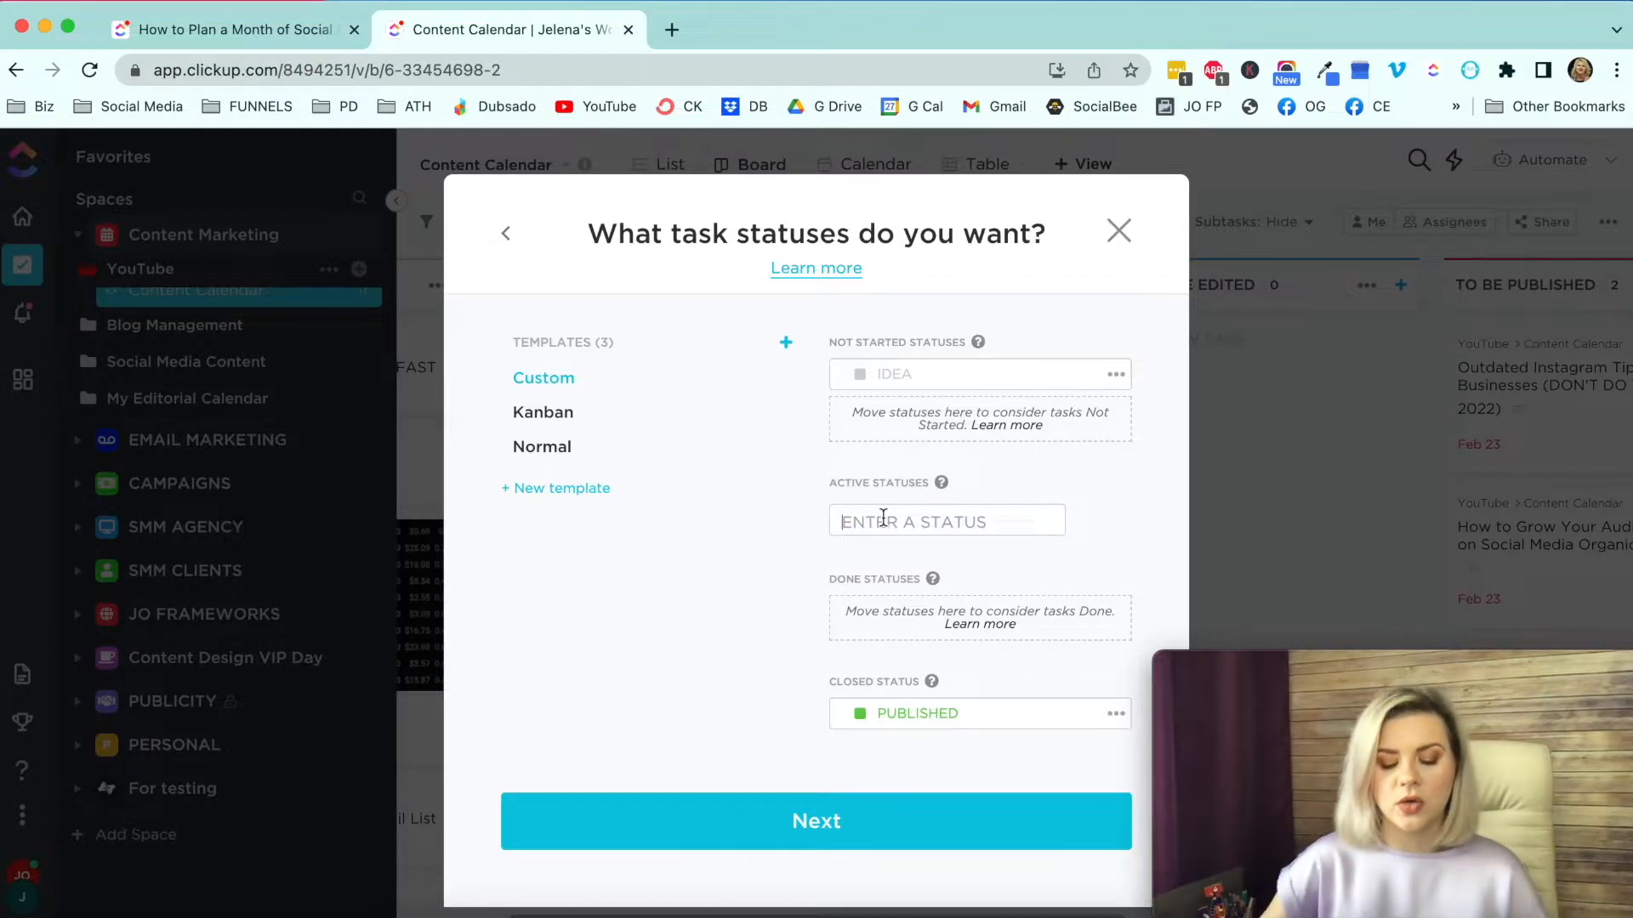
{"action": "left_click", "coordinate": [844, 522]}
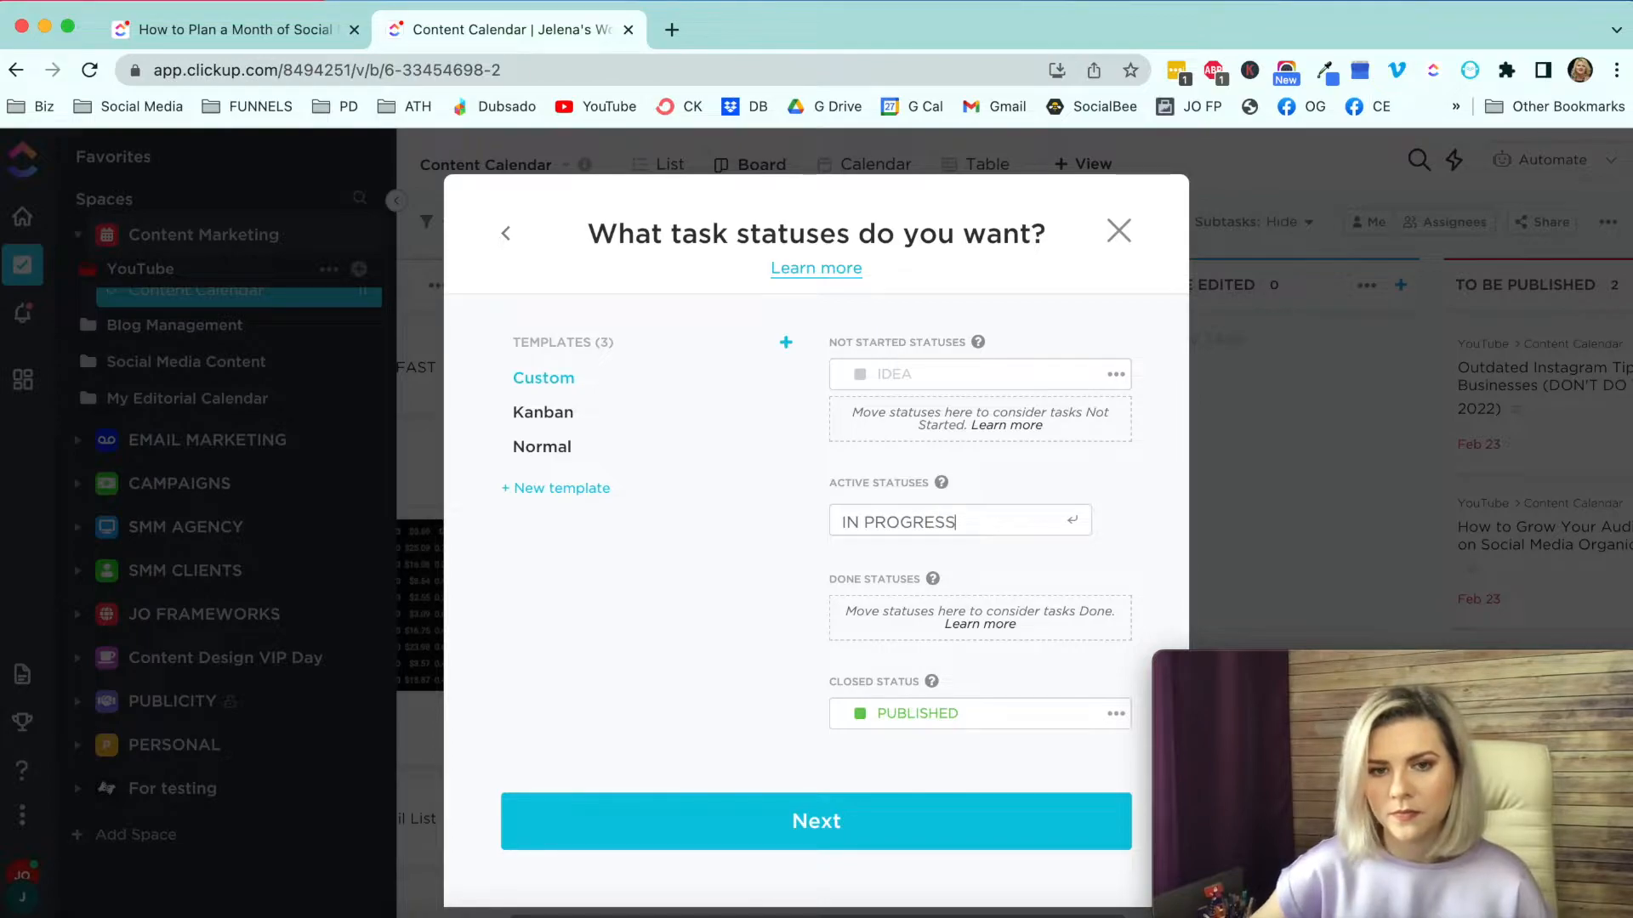
{"action": "key", "text": "Return"}
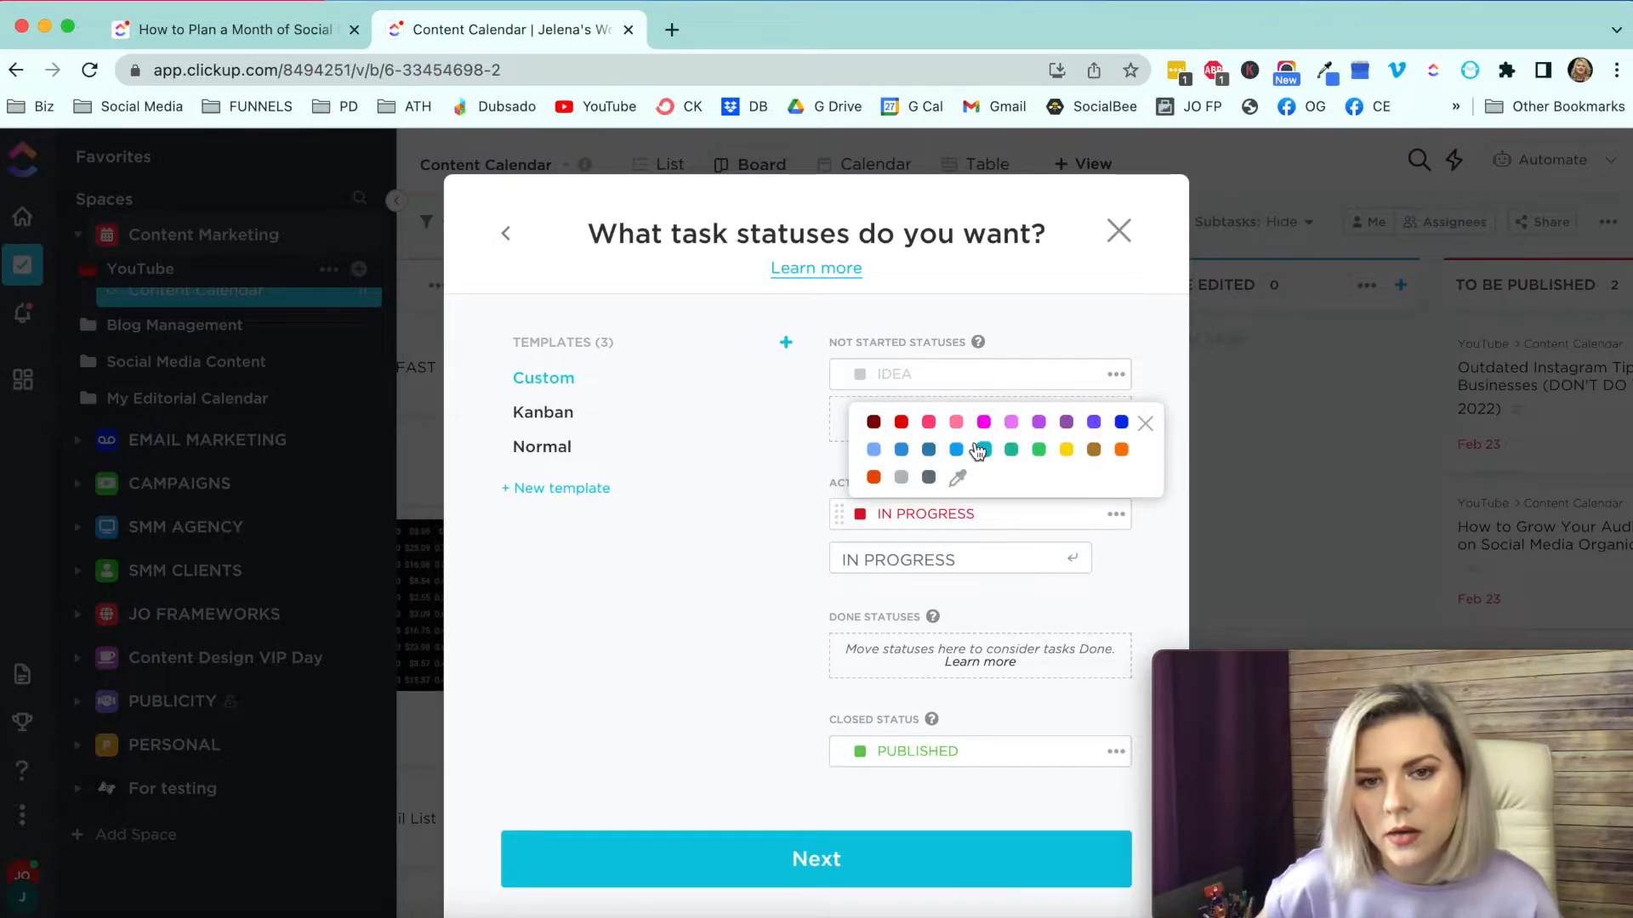
{"action": "left_click", "coordinate": [1068, 449]}
Step: Add a second active status named READY FOR PUBLISHING and color it orange
{"action": "left_click", "coordinate": [903, 558]}
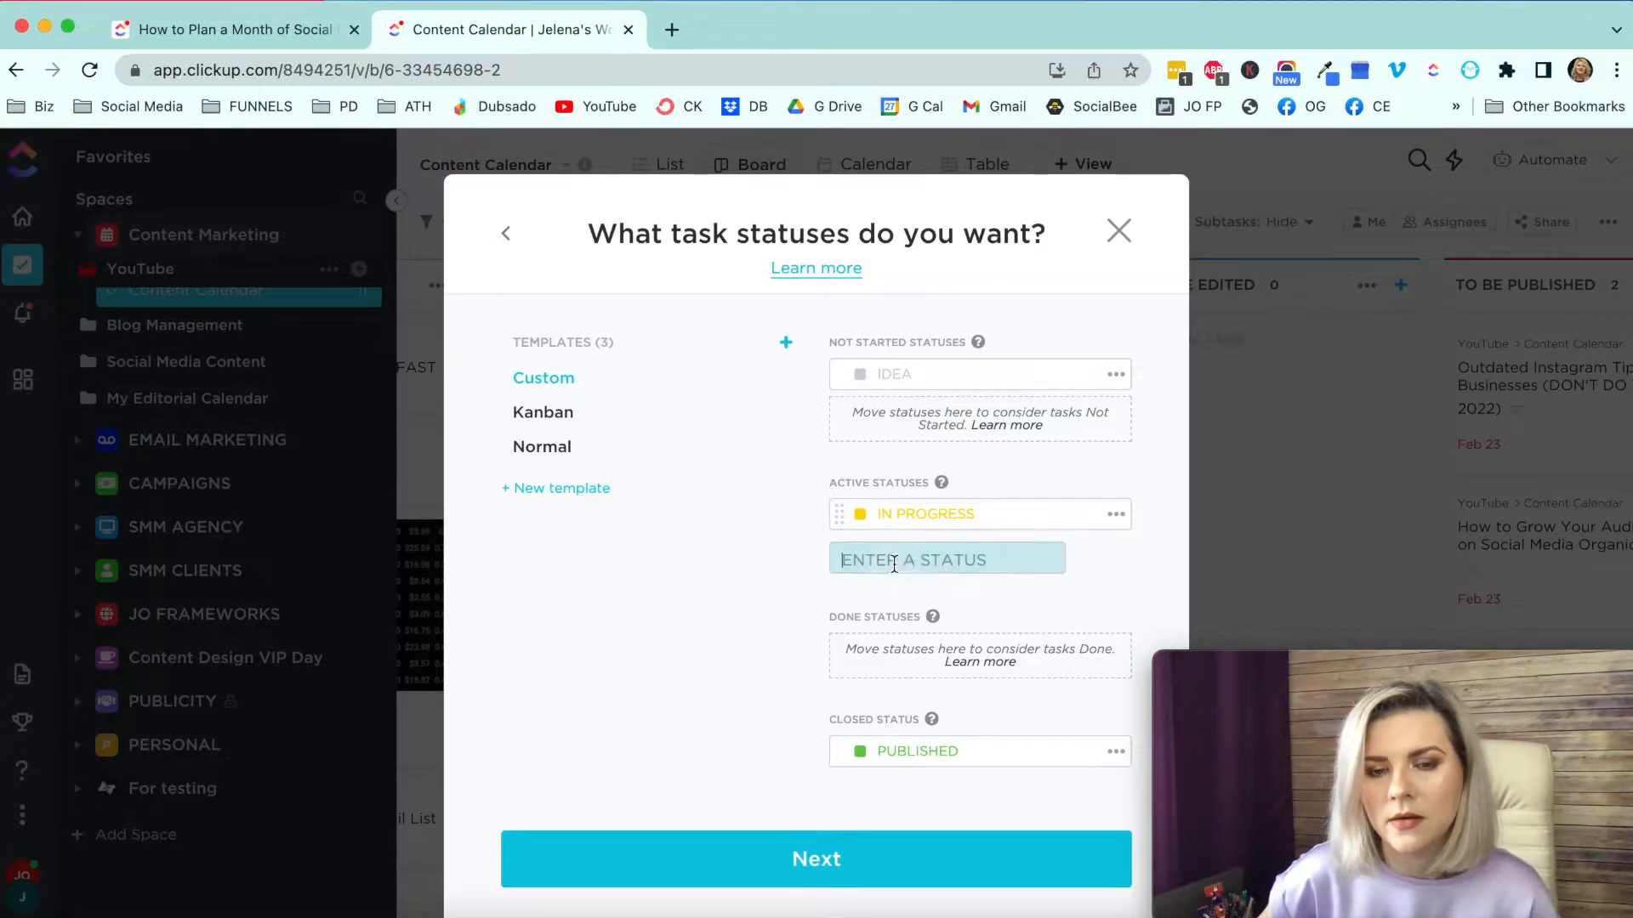
{"action": "left_click", "coordinate": [932, 559]}
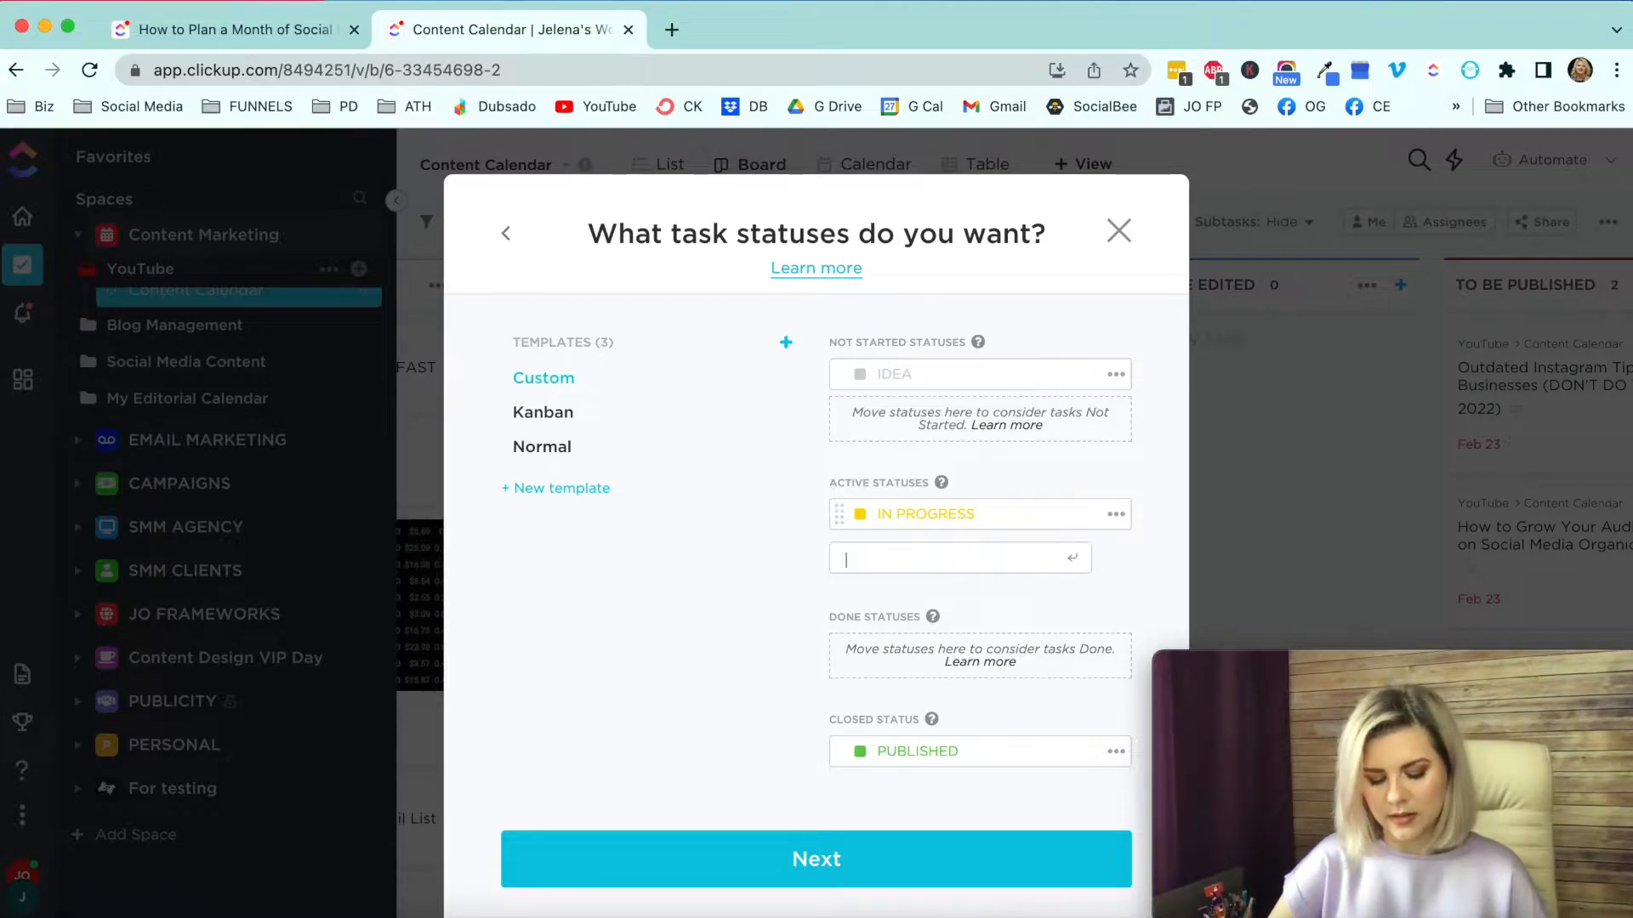
{"action": "type", "text": "READY"}
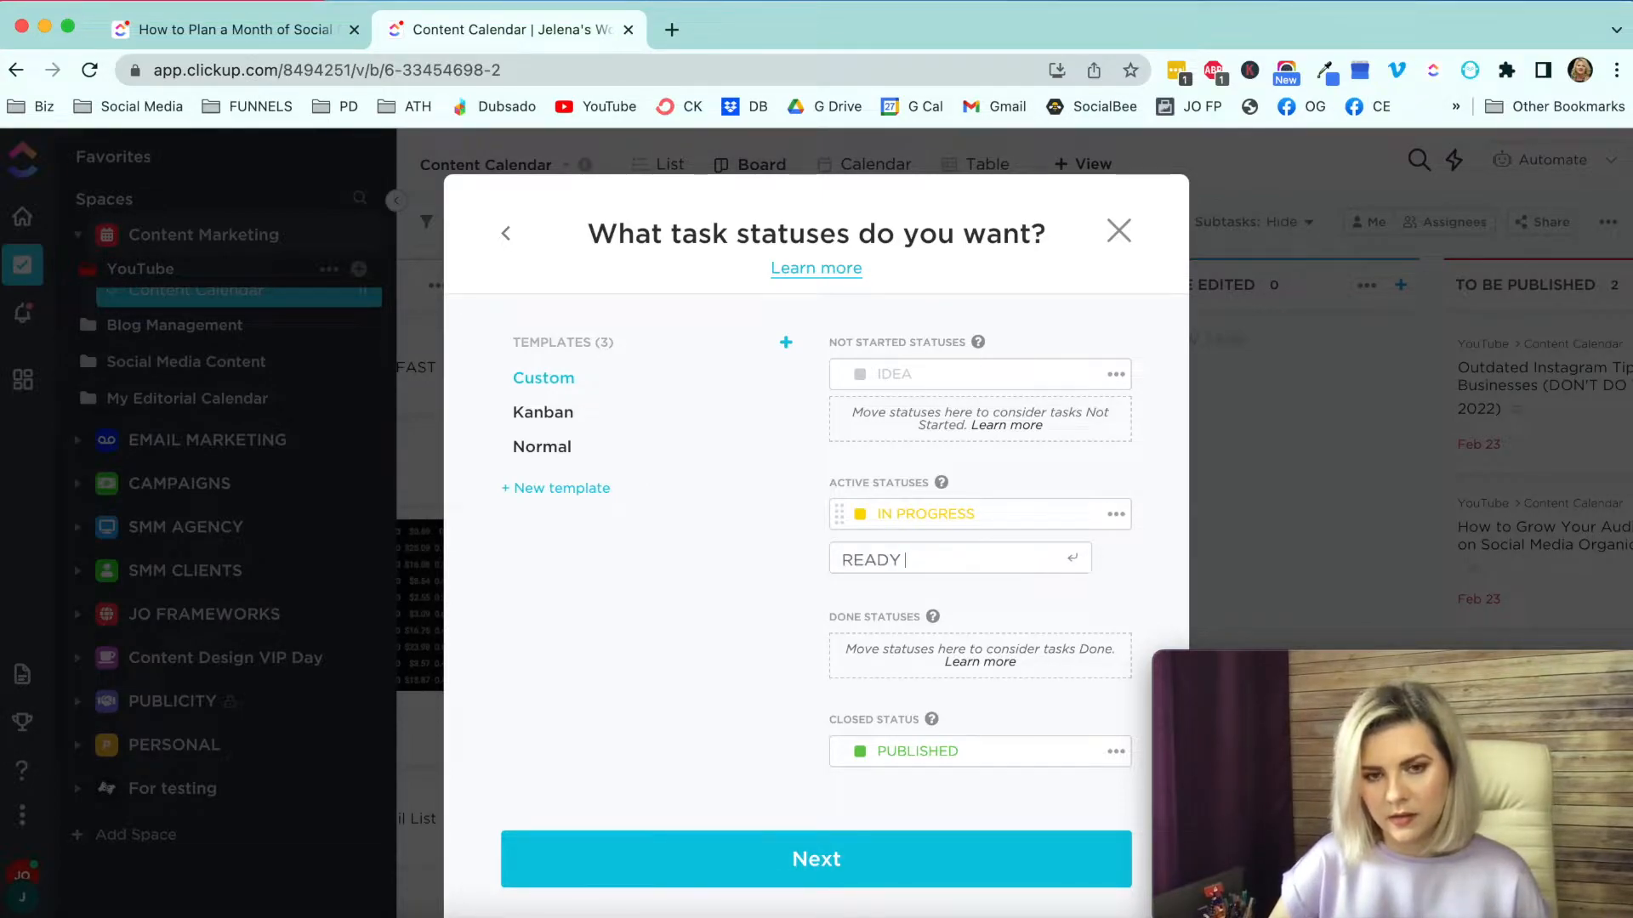
{"action": "type", "text": " FOR PUBLISHING"}
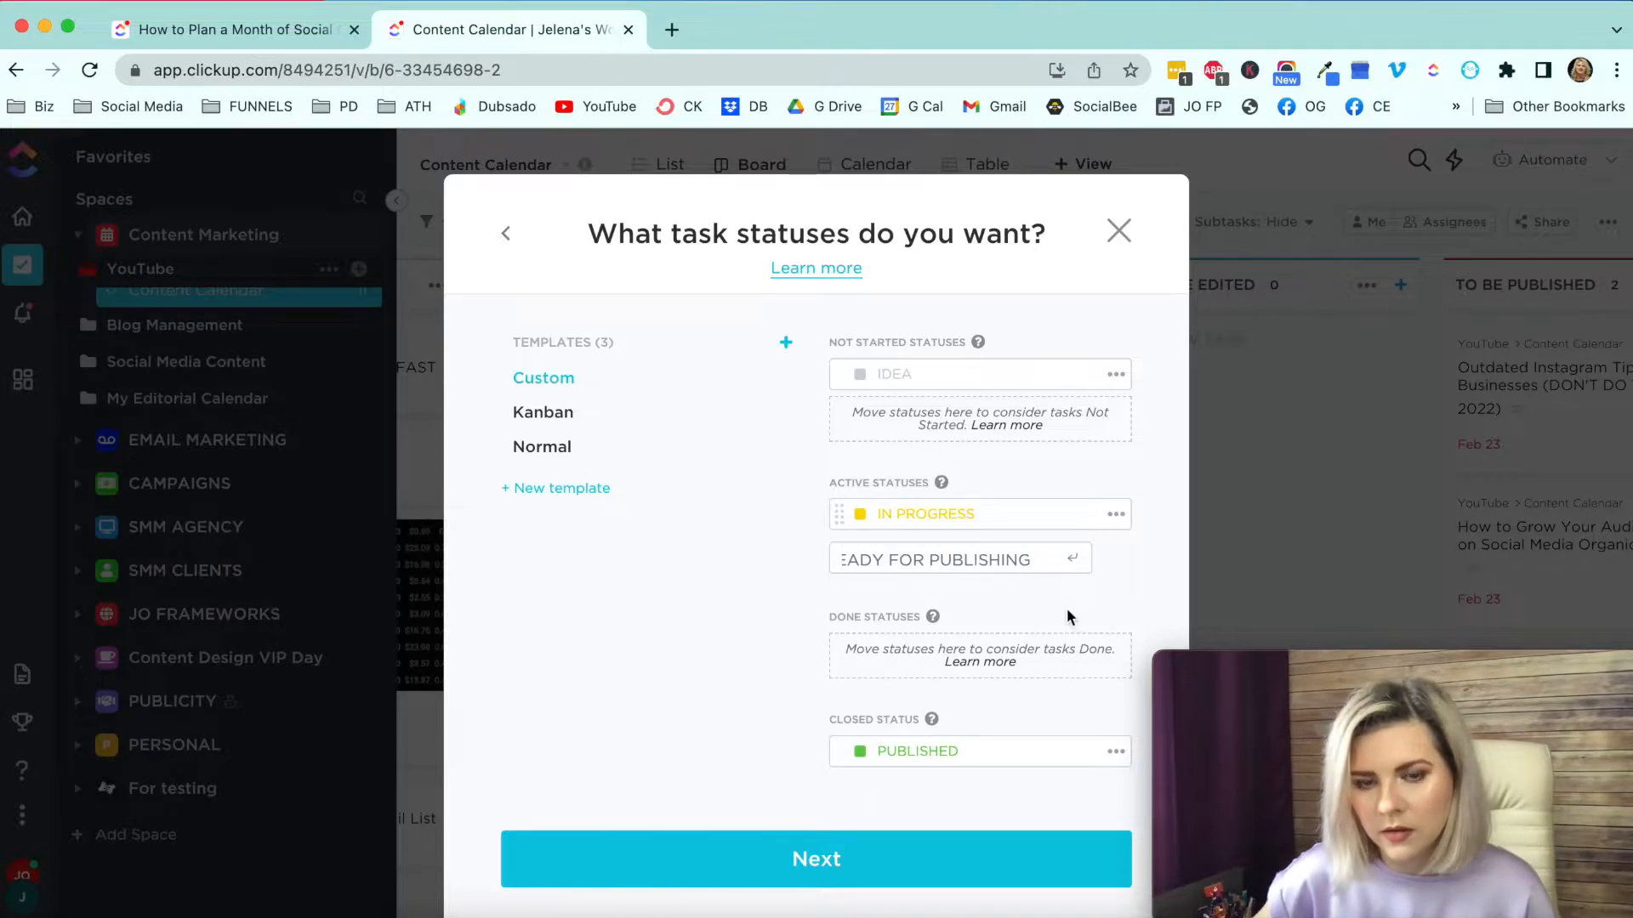
{"action": "left_click", "coordinate": [1072, 558]}
{"action": "left_click", "coordinate": [1099, 601]}
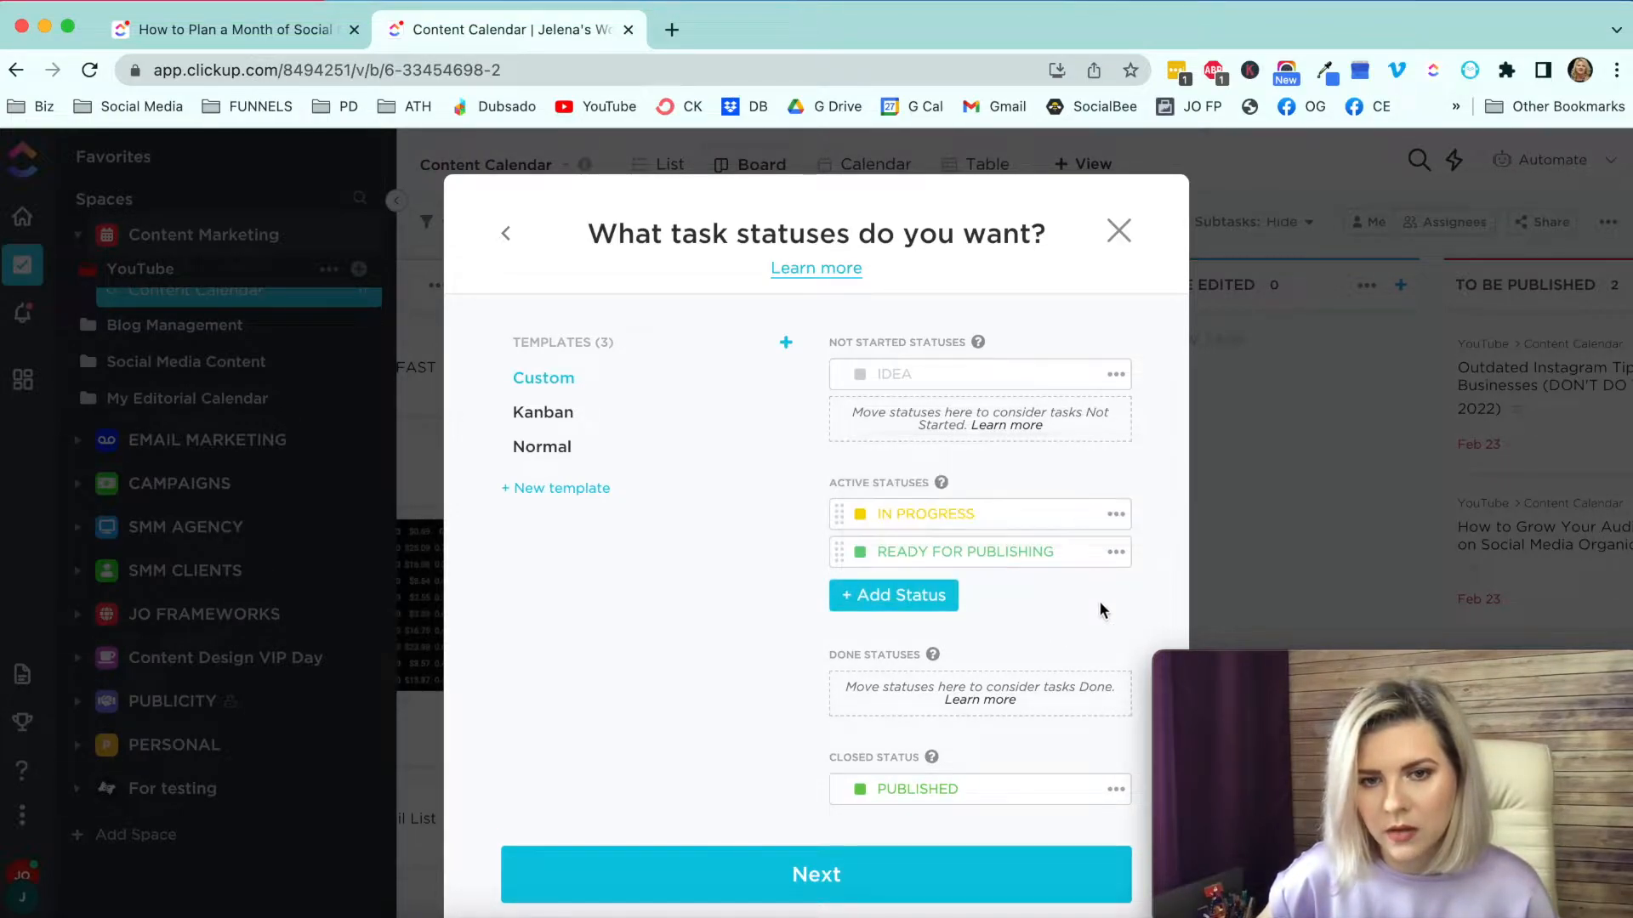
{"action": "left_click", "coordinate": [857, 551]}
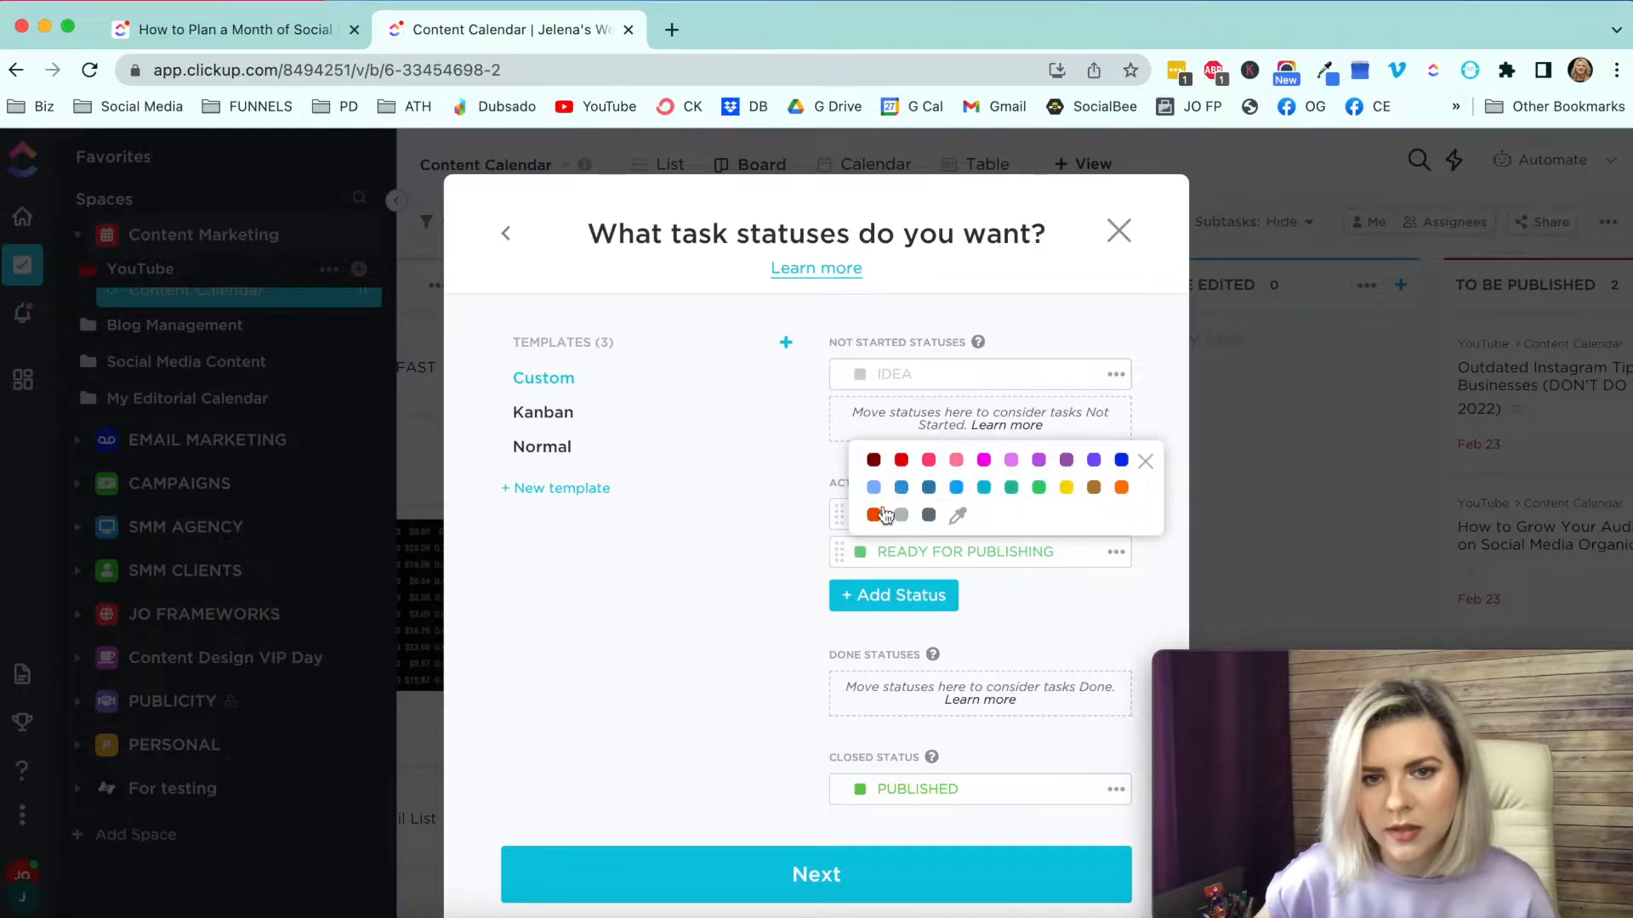
{"action": "left_click", "coordinate": [1120, 488]}
{"action": "left_click", "coordinate": [1058, 621]}
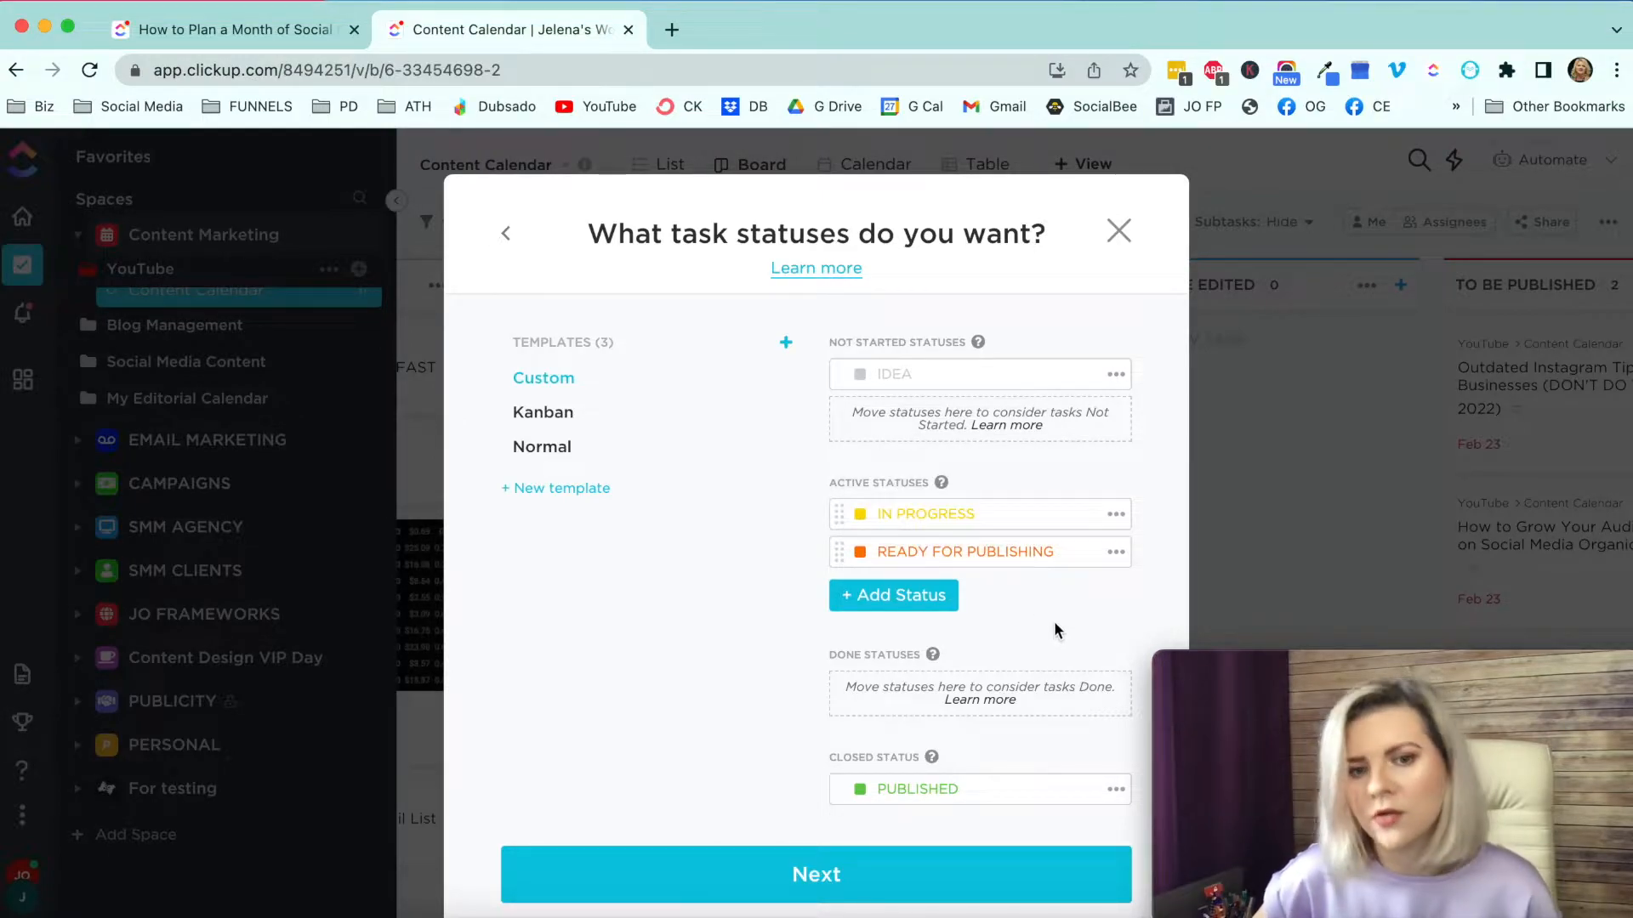
{"action": "left_click", "coordinate": [966, 698]}
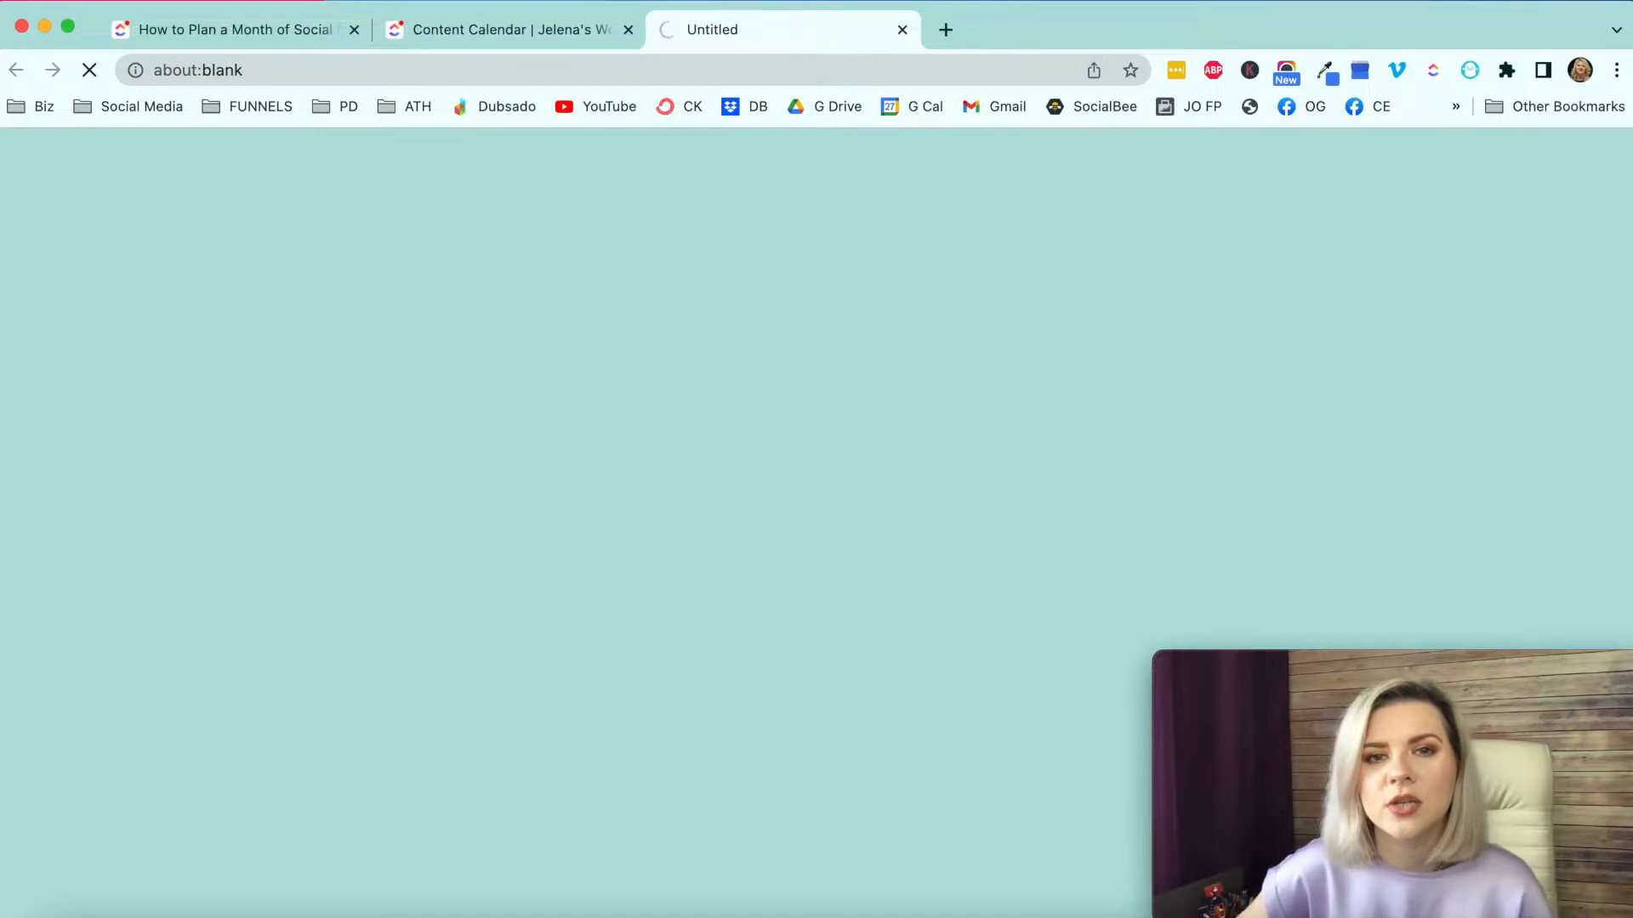
{"action": "left_click", "coordinate": [903, 29]}
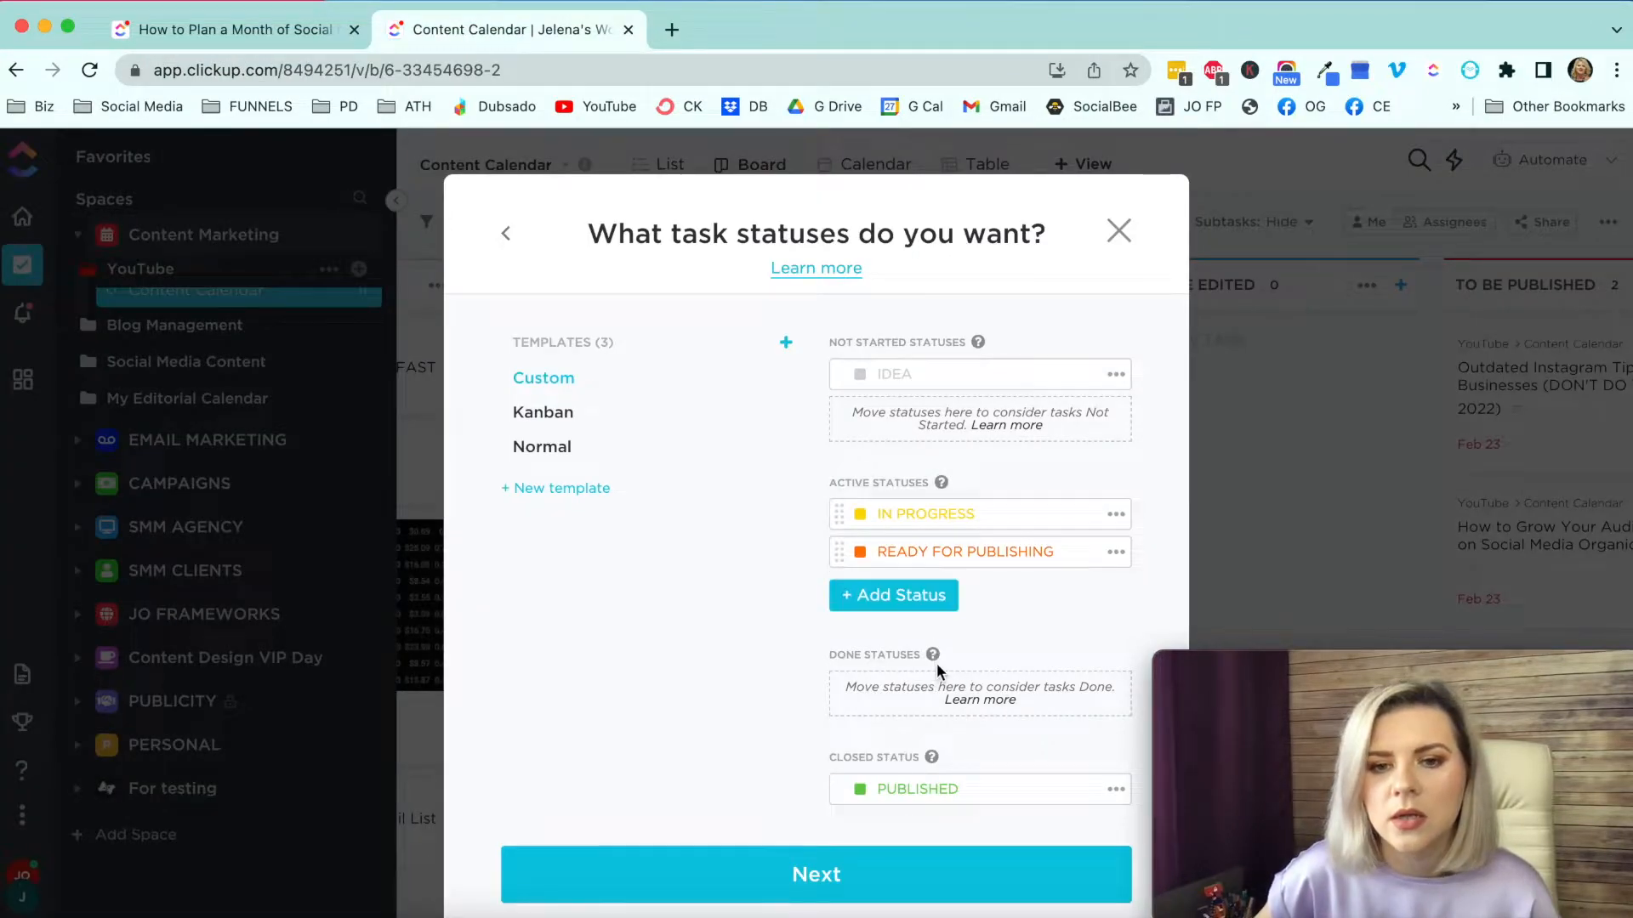
Step: Add a status named SCHEDULED and move it into the done statuses group
{"action": "scroll", "coordinate": [936, 661], "scroll_direction": "down", "scroll_amount": 2}
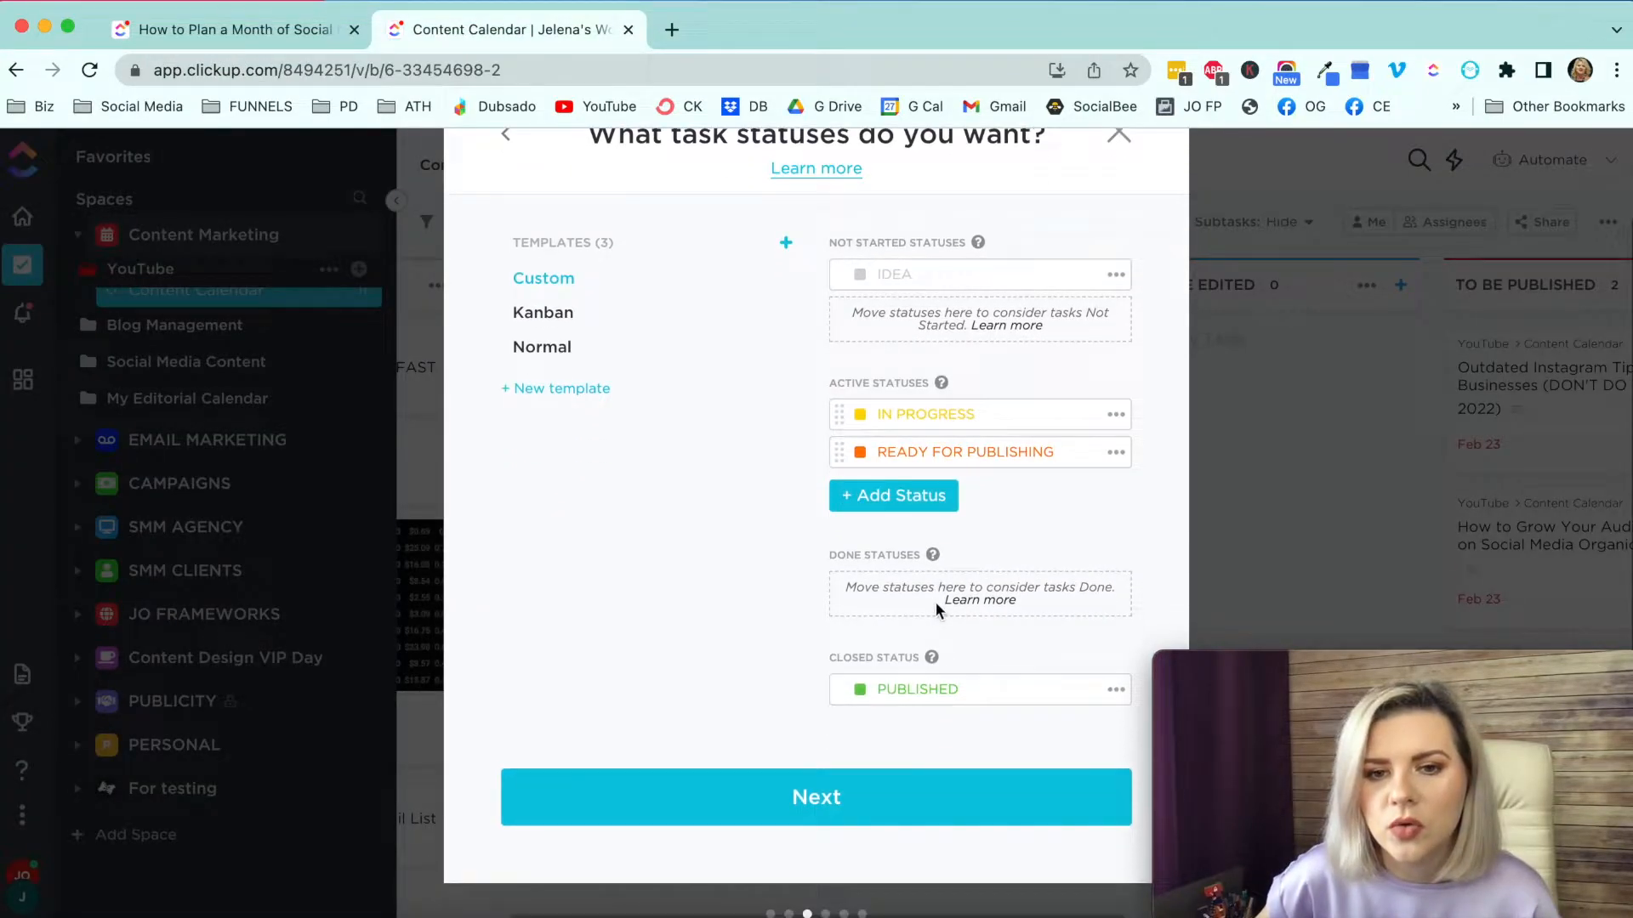
{"action": "left_click", "coordinate": [940, 497]}
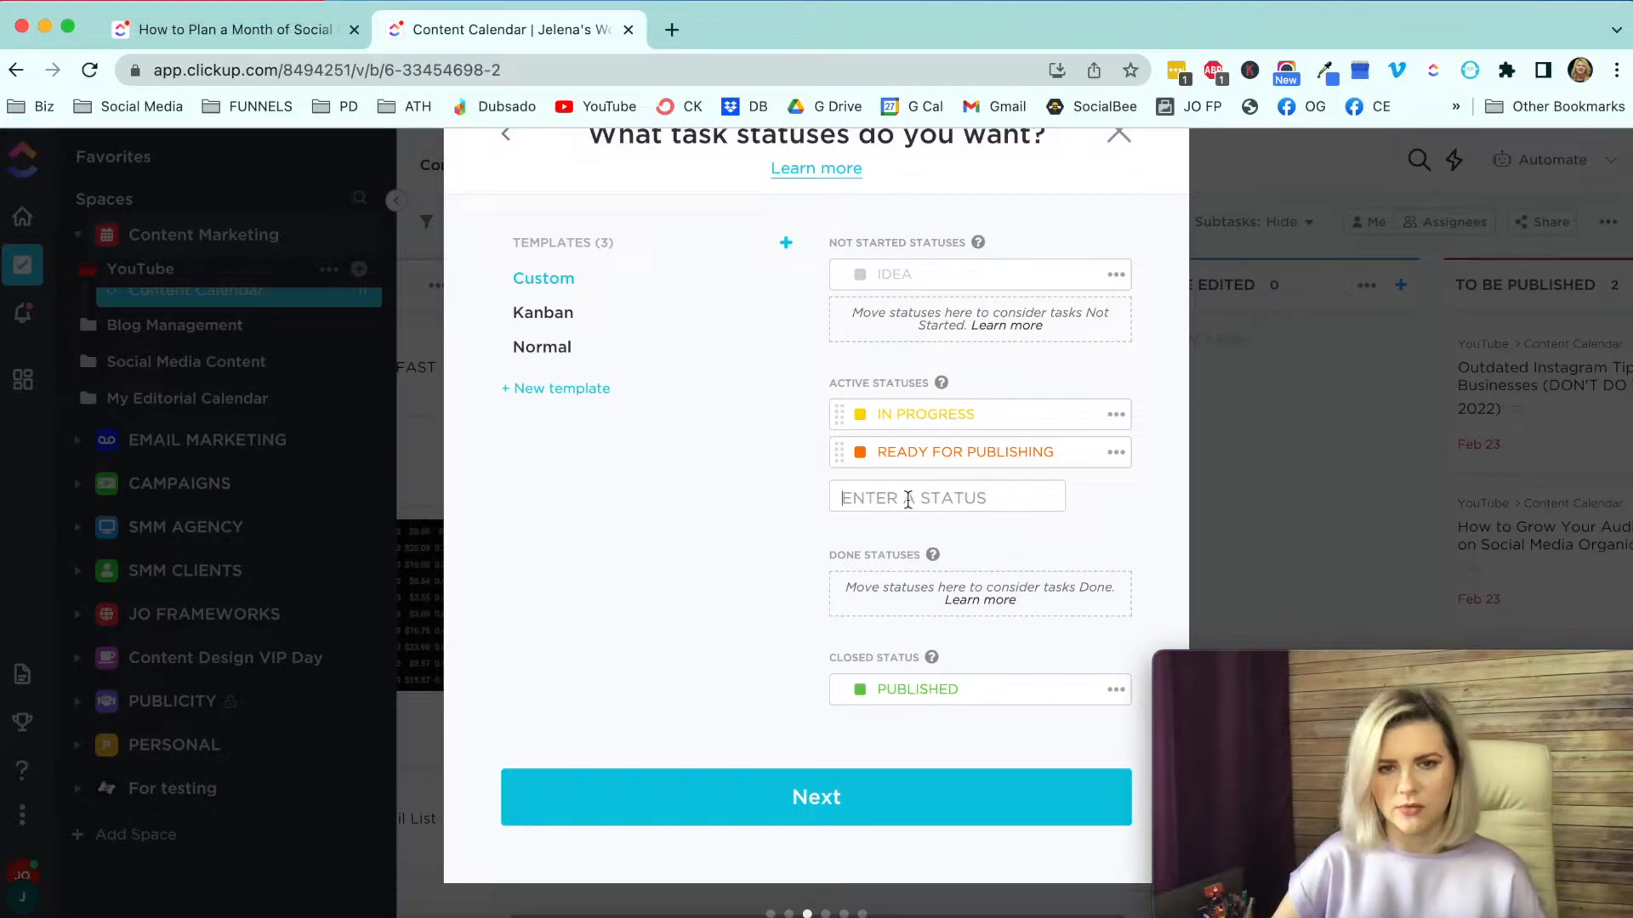
{"action": "type", "text": "SCHEDULED"}
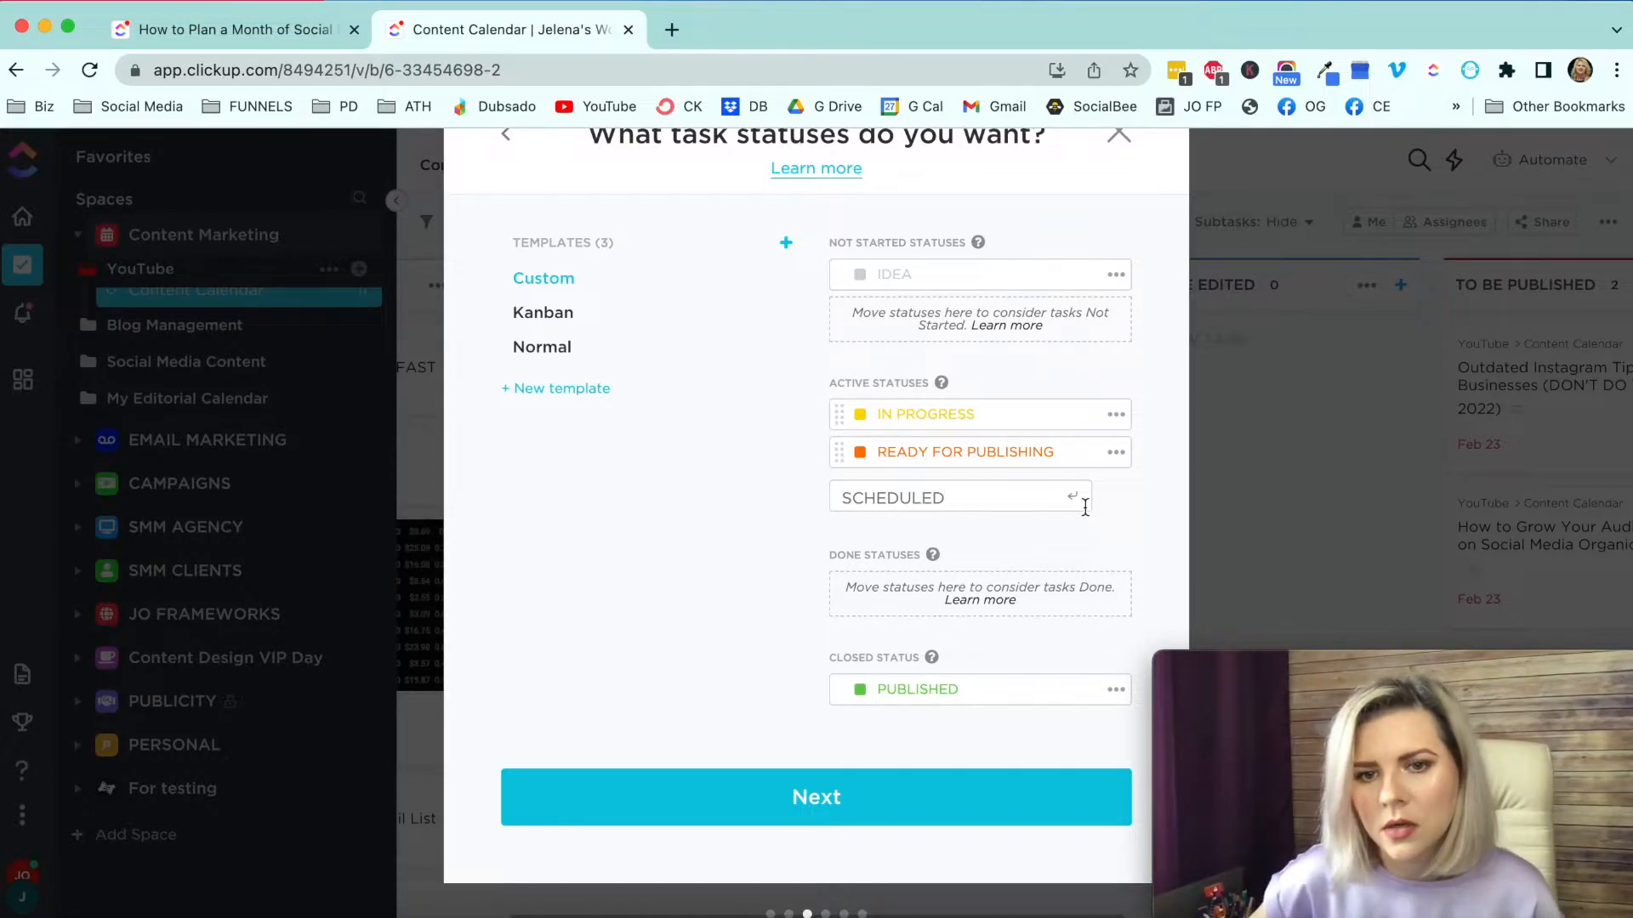
{"action": "key", "text": "Return"}
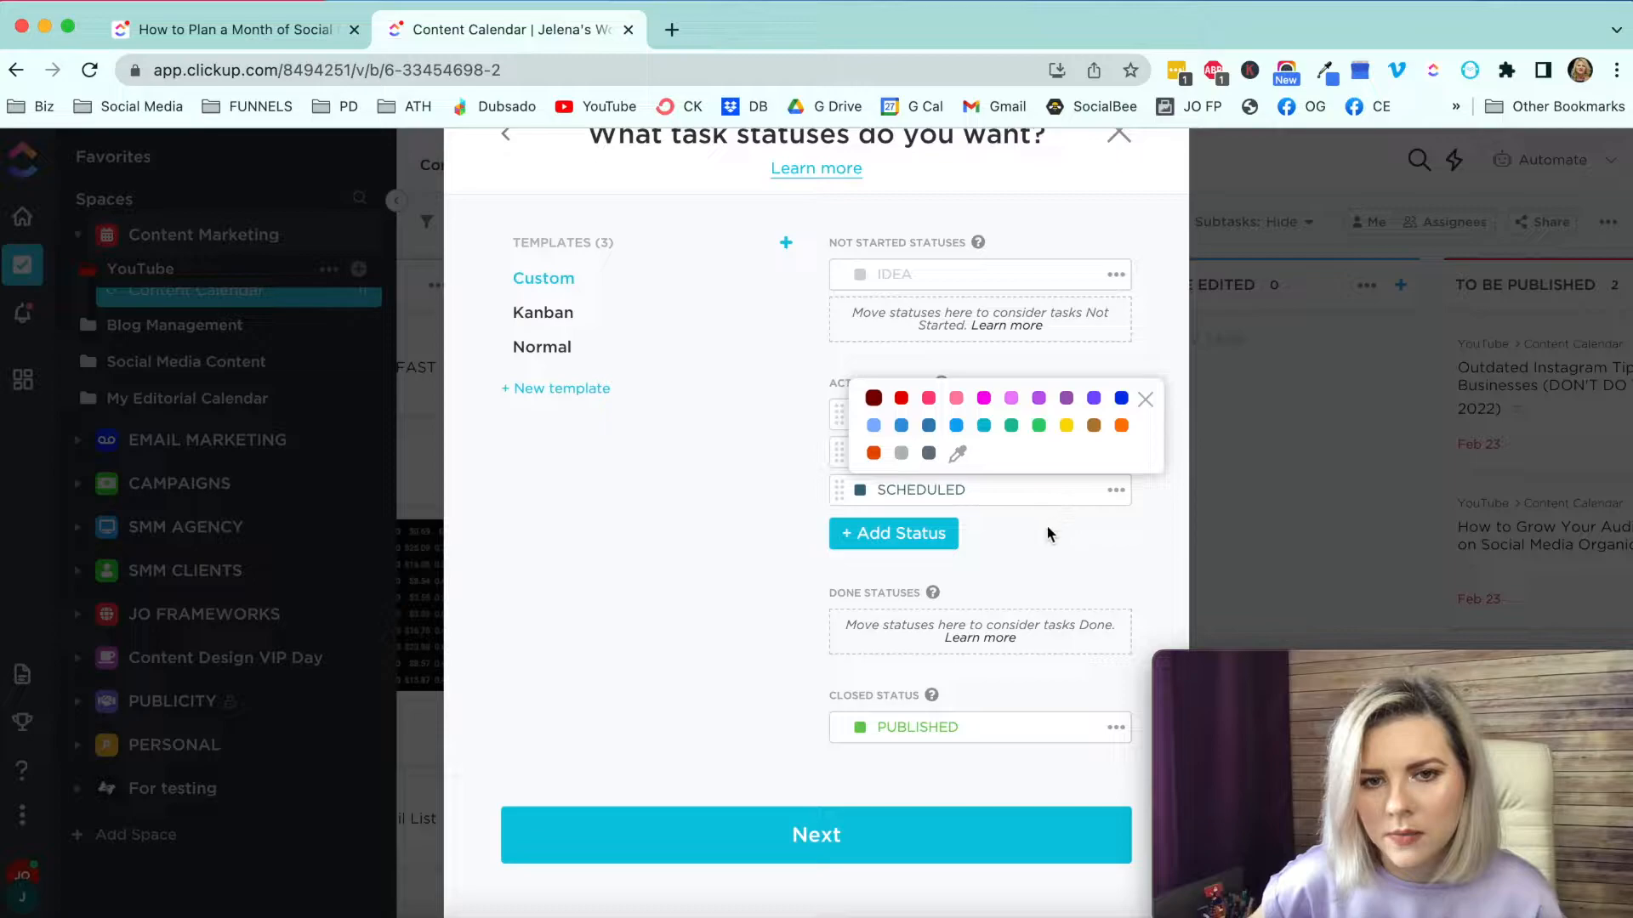
{"action": "left_click_drag", "start_coordinate": [836, 490], "coordinate": [841, 598]}
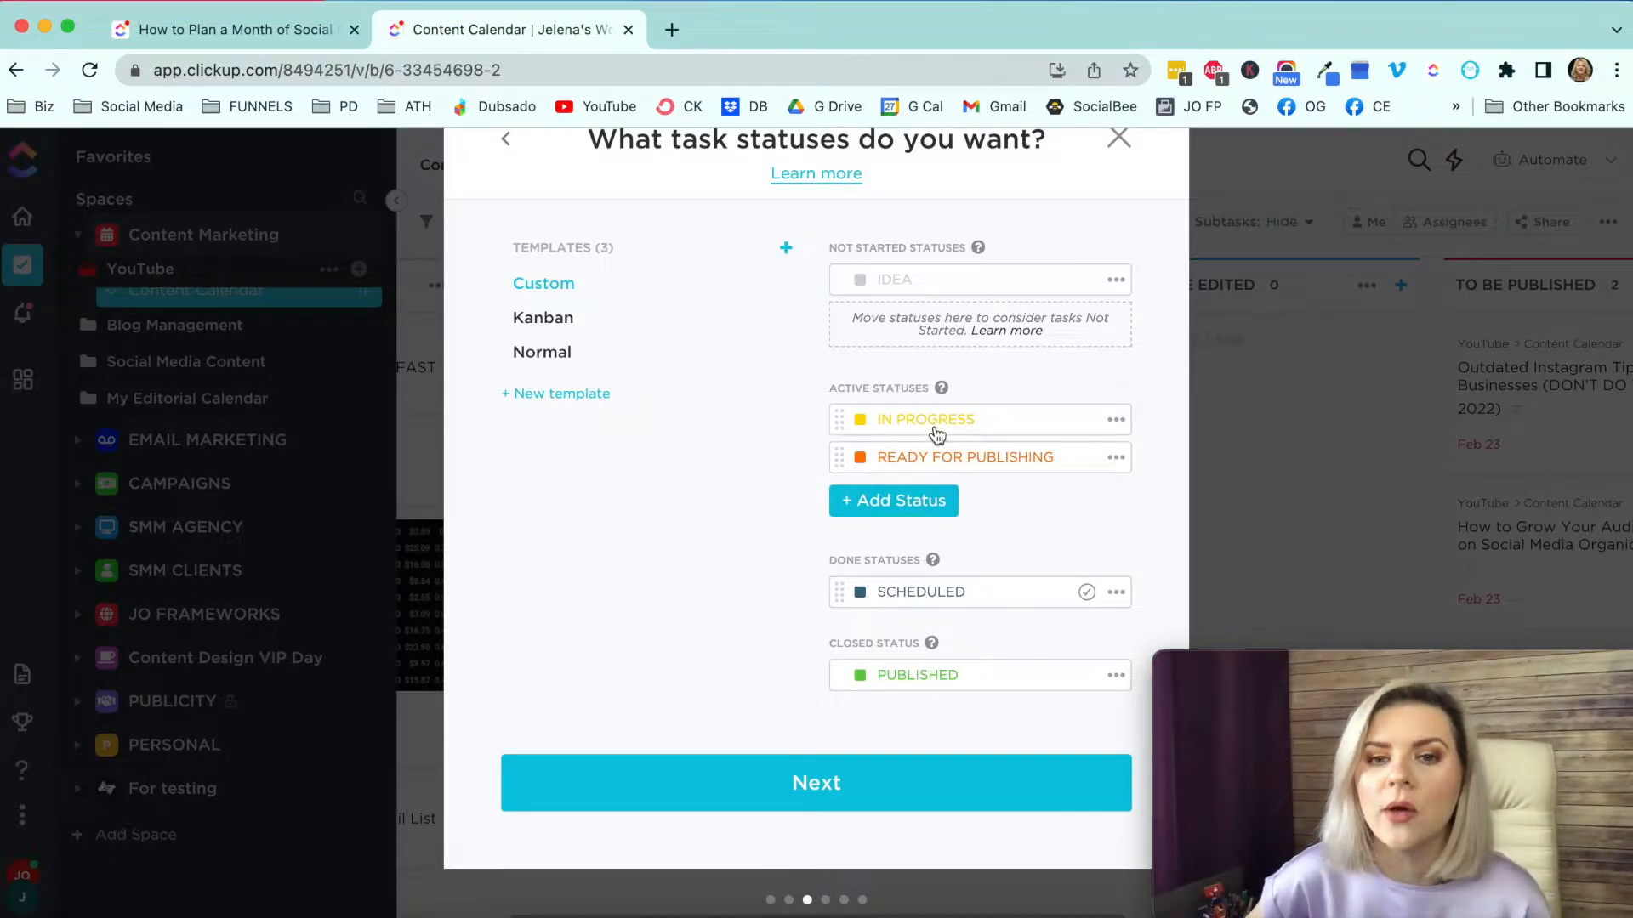
Step: Add an active status named NOT A FIT, color it dark gray, place it above IN PROGRESS, and accept the statuses
{"action": "left_click", "coordinate": [884, 507]}
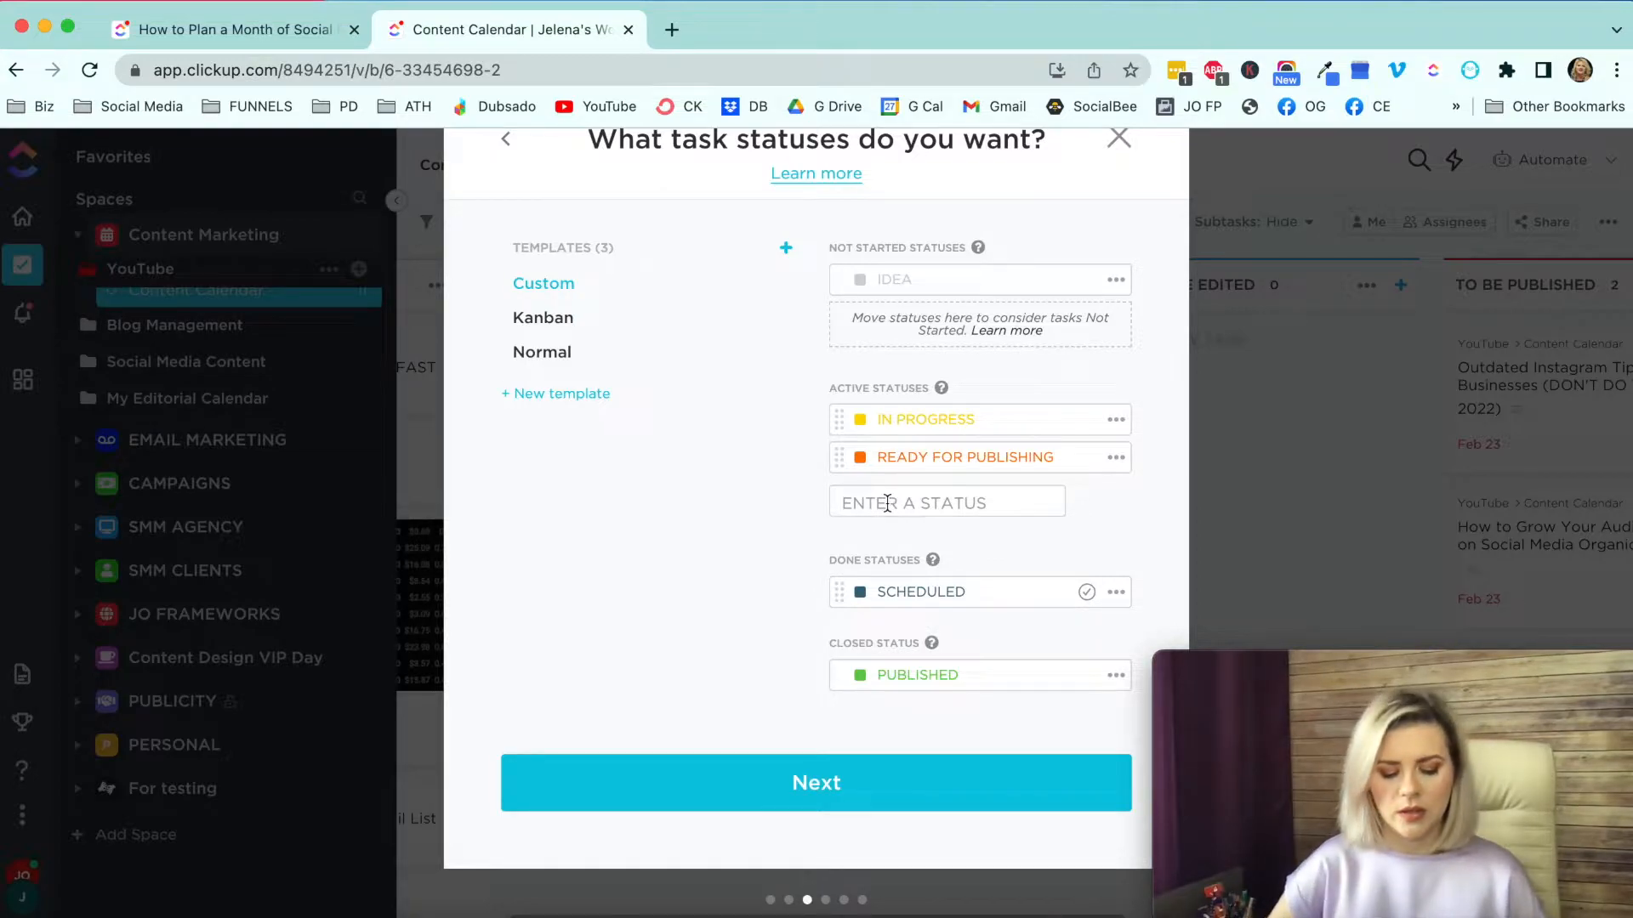
{"action": "type", "text": "NOT A FIT"}
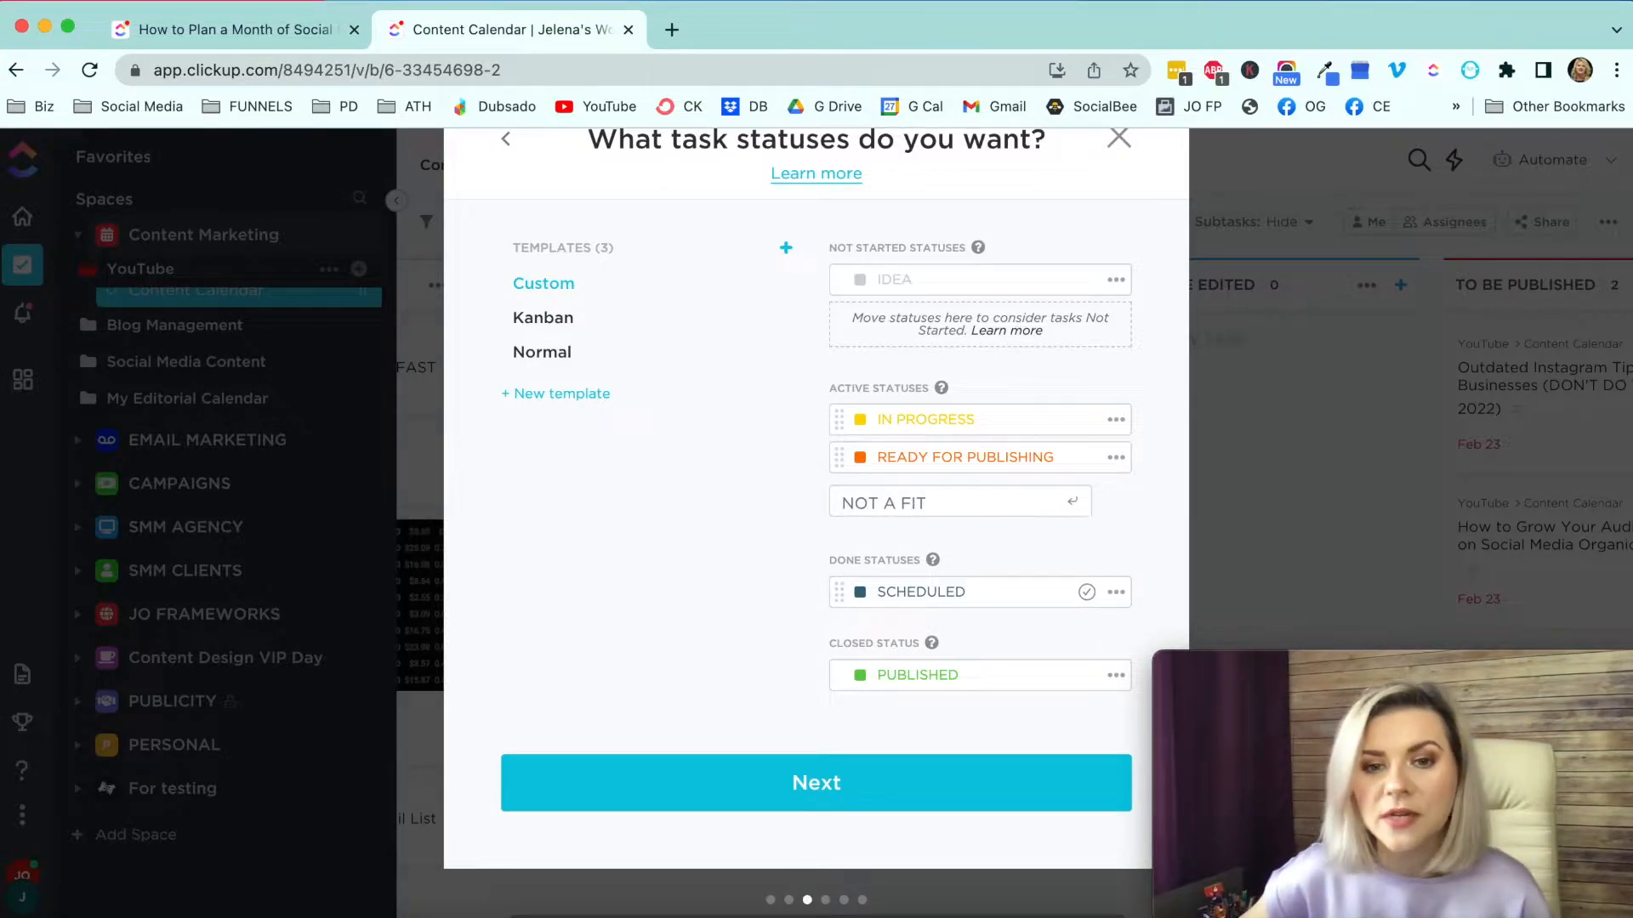
{"action": "key", "text": "Return"}
{"action": "left_click", "coordinate": [859, 495]}
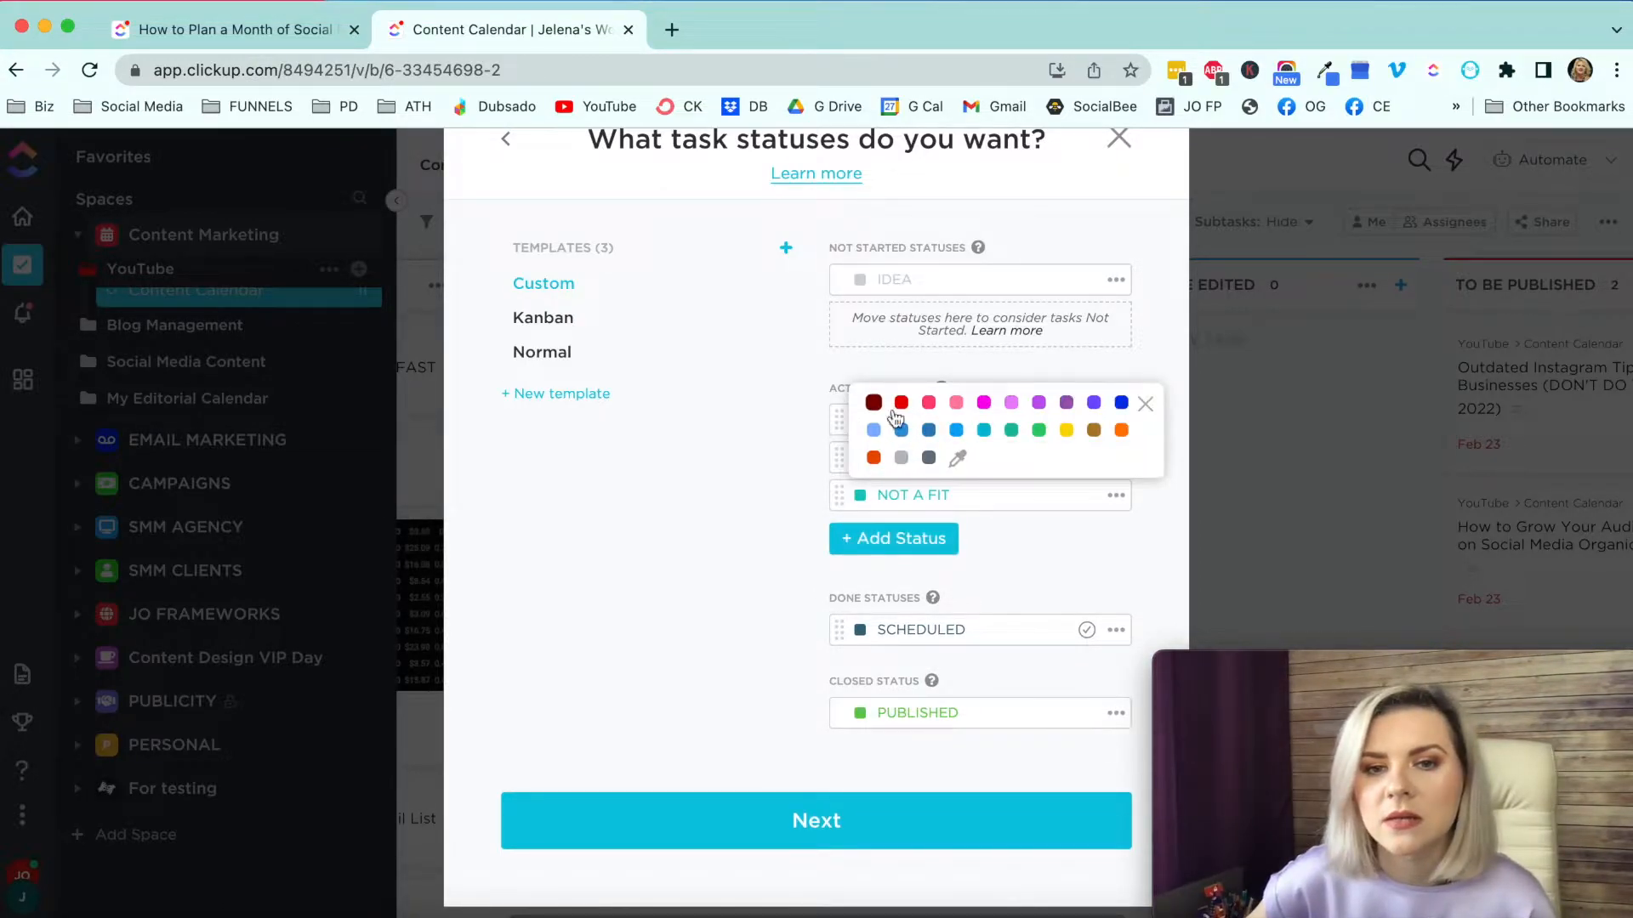
{"action": "left_click", "coordinate": [929, 460]}
{"action": "left_click_drag", "start_coordinate": [837, 496], "coordinate": [833, 406]}
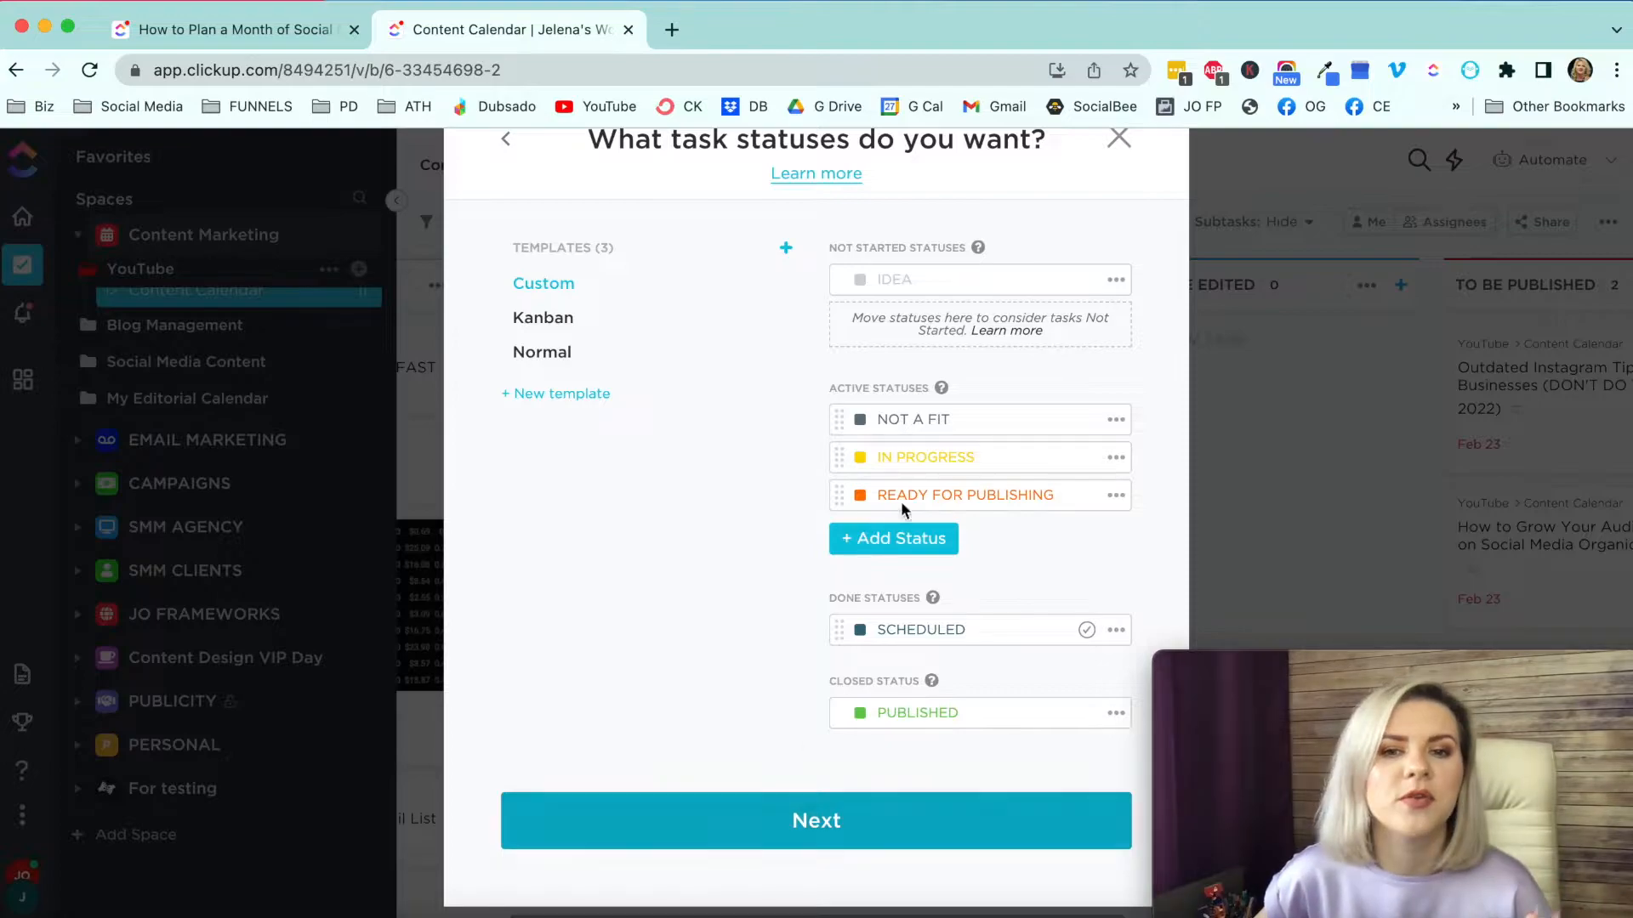
{"action": "left_click", "coordinate": [823, 832]}
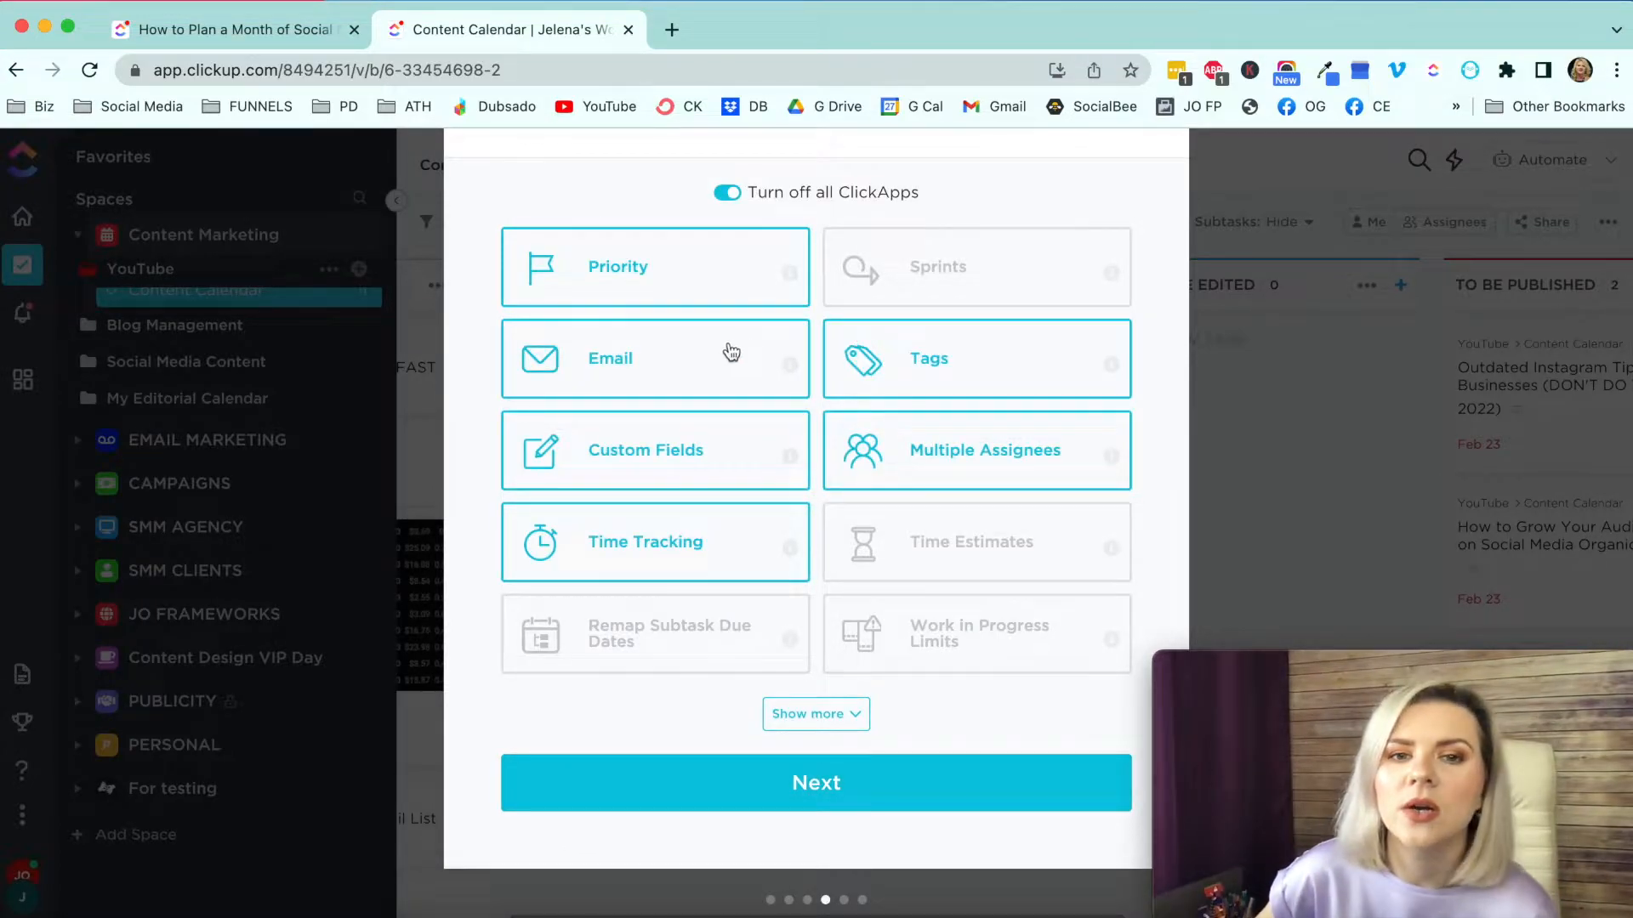
Step: Turn off the Multiple Assignees, Time Tracking and Email ClickApps for the new Space
{"action": "scroll", "coordinate": [558, 204], "scroll_direction": "up", "scroll_amount": 1}
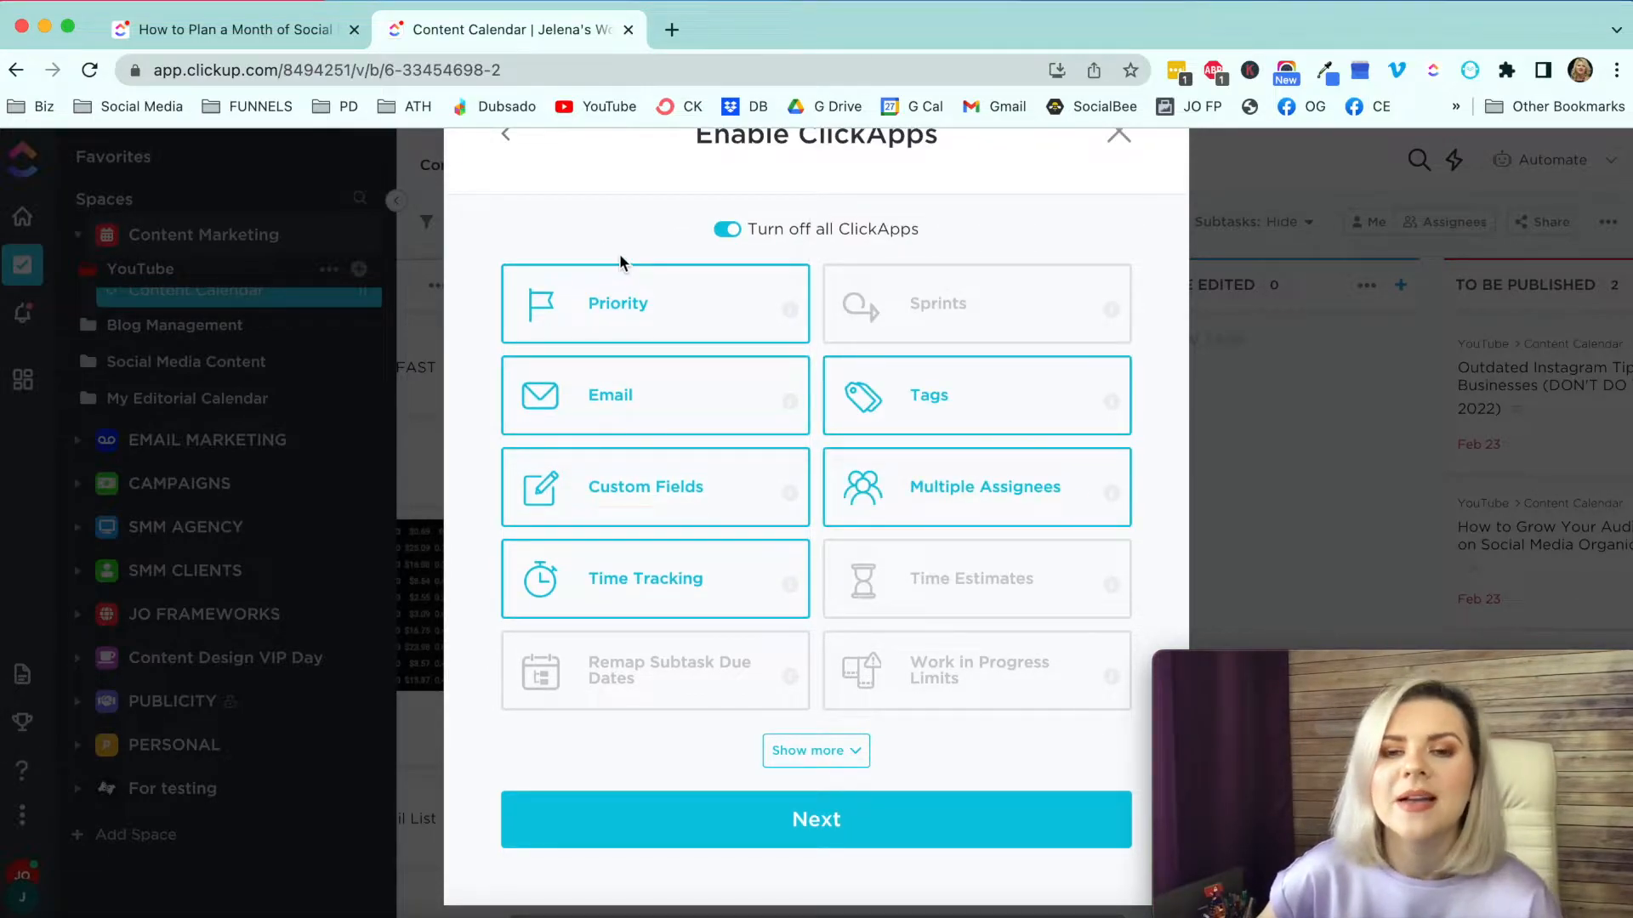
{"action": "left_click", "coordinate": [1064, 503]}
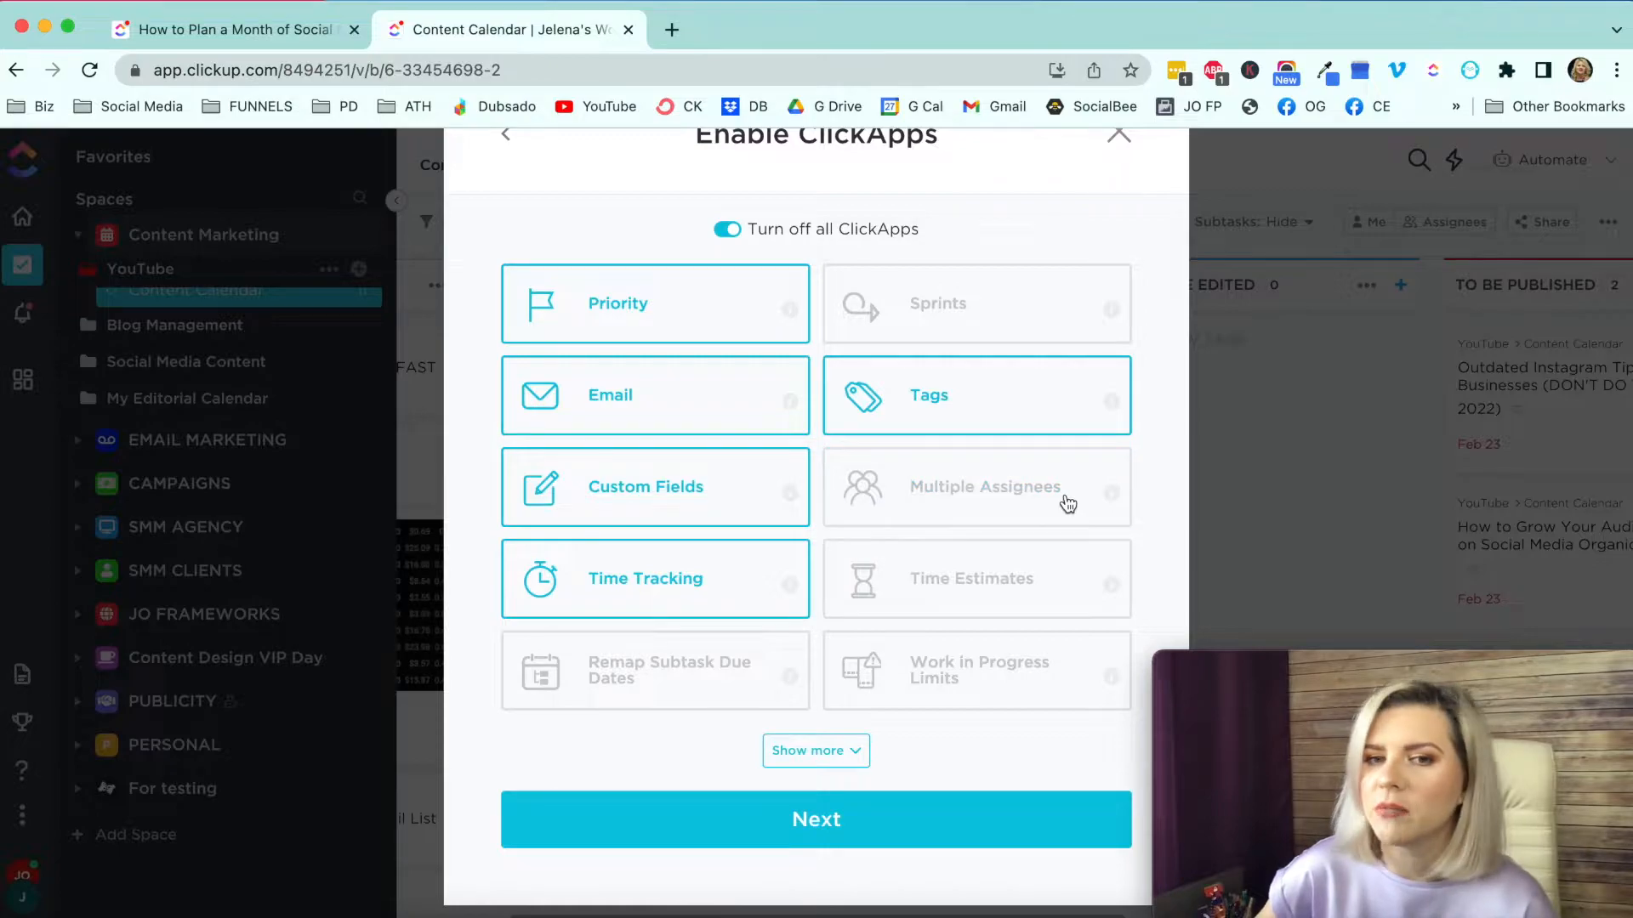
{"action": "mouse_move", "coordinate": [1153, 487]}
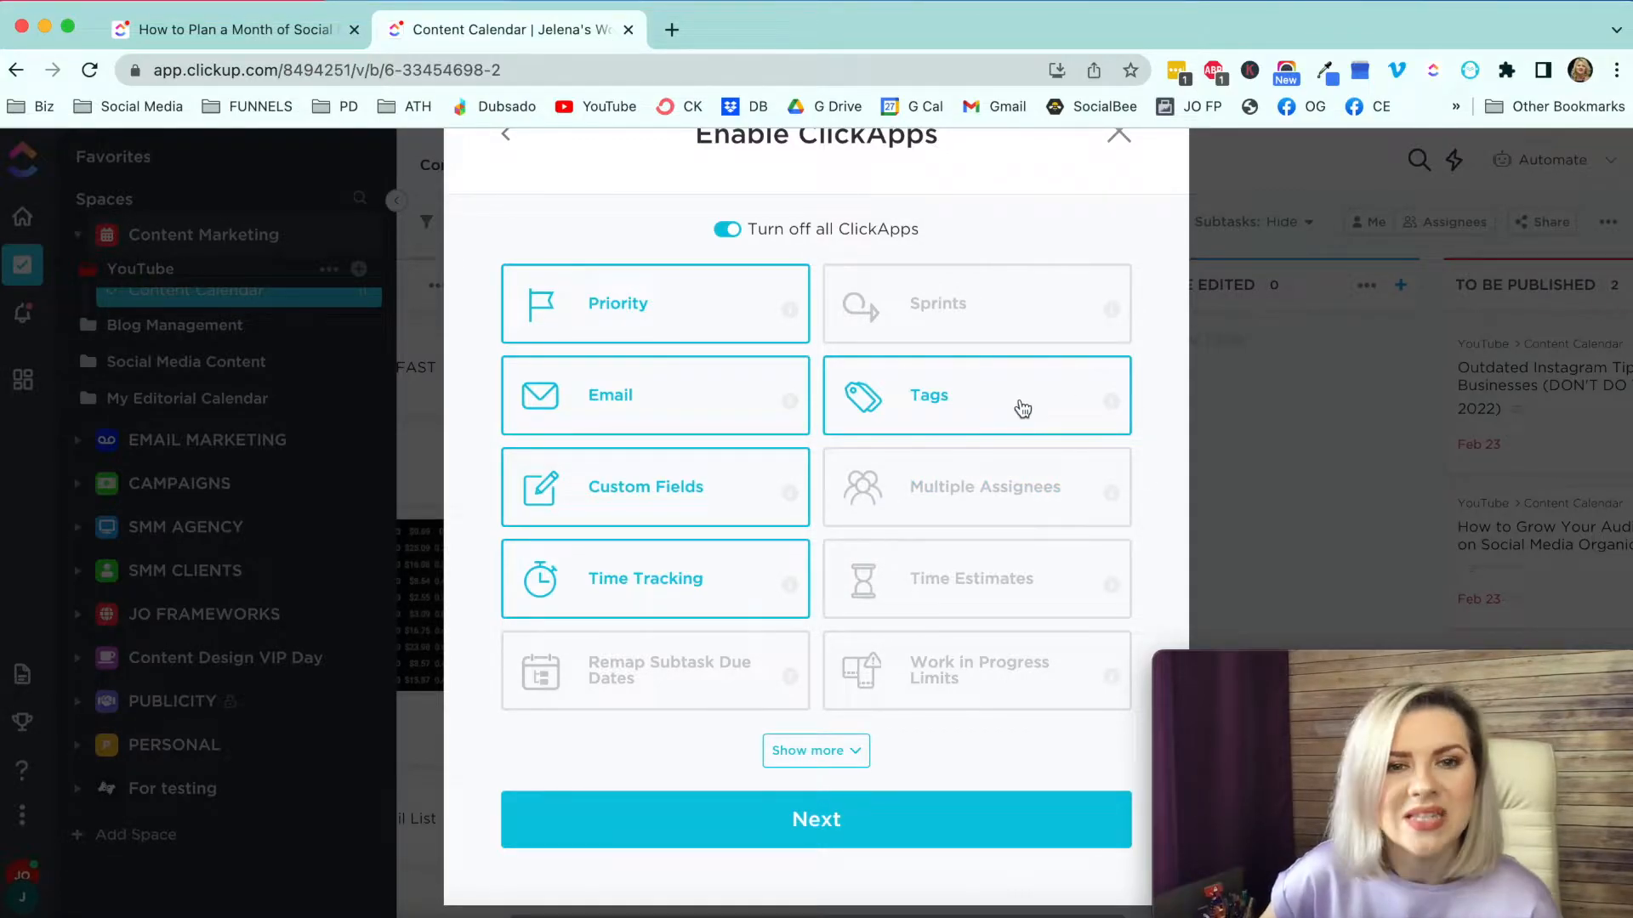
{"action": "mouse_move", "coordinate": [1111, 404]}
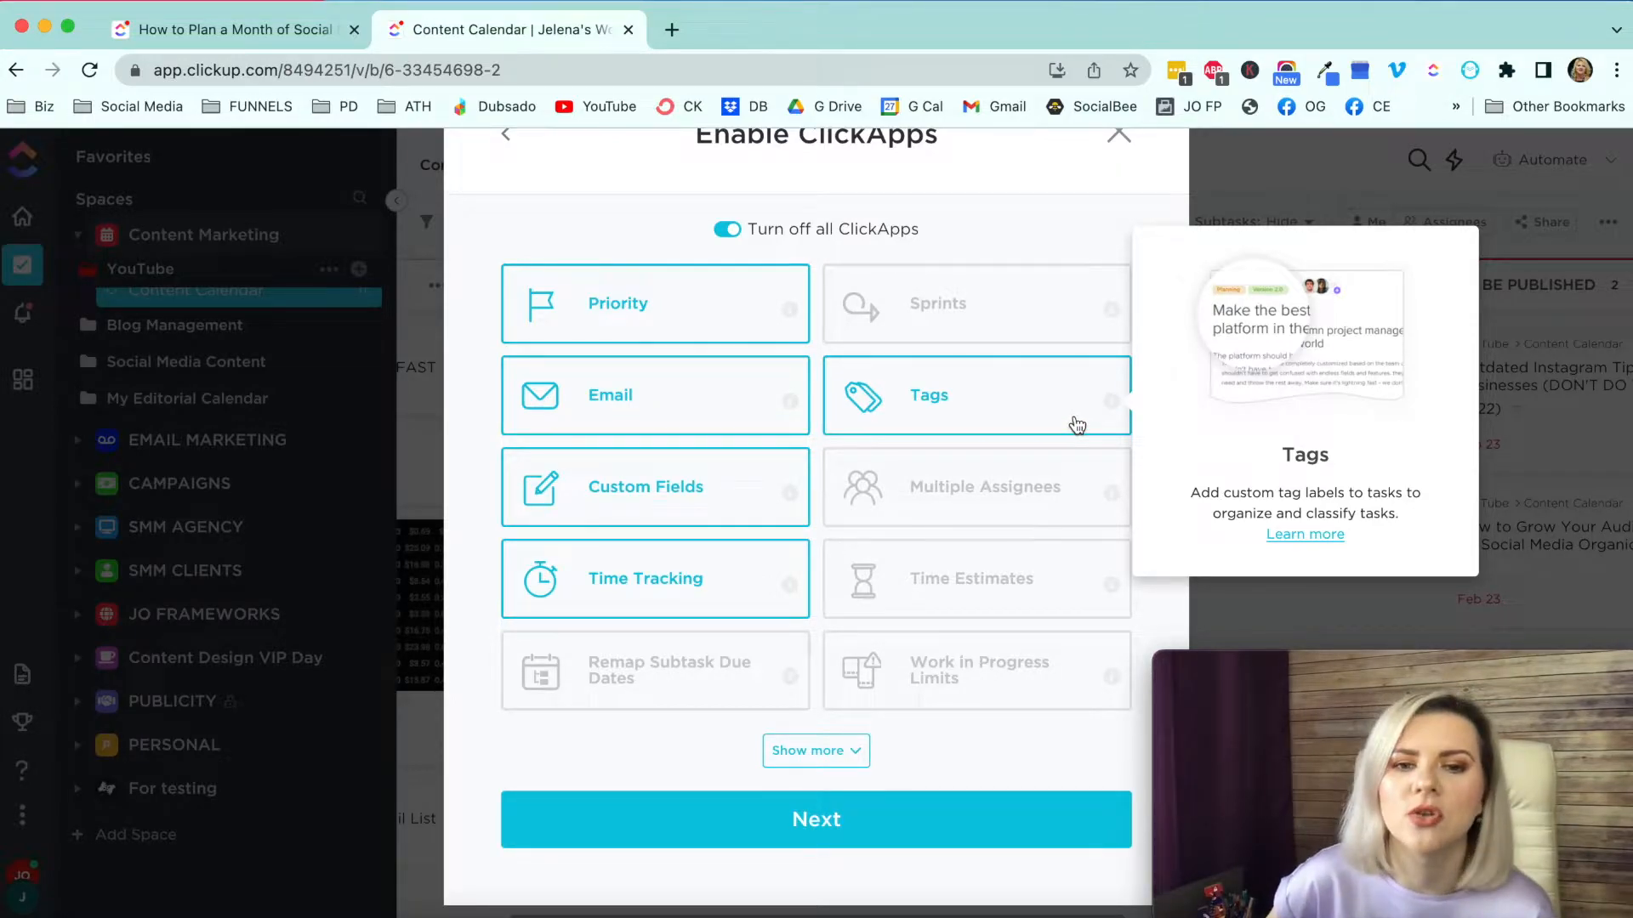
{"action": "scroll", "coordinate": [1077, 425], "scroll_direction": "down", "scroll_amount": 1}
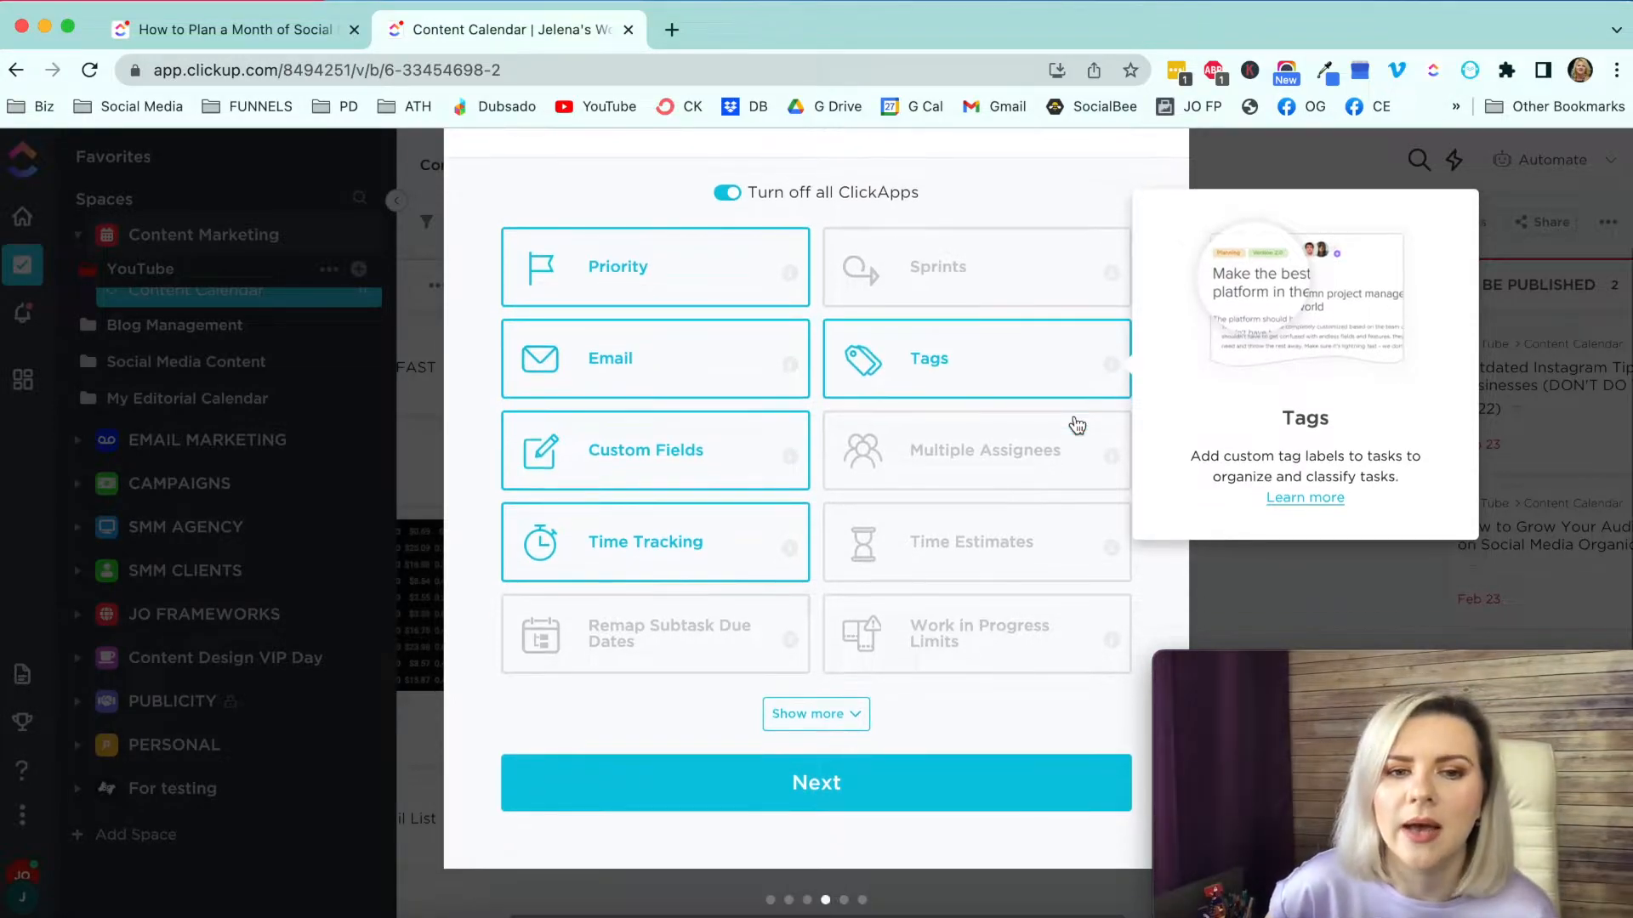
{"action": "left_click", "coordinate": [759, 554]}
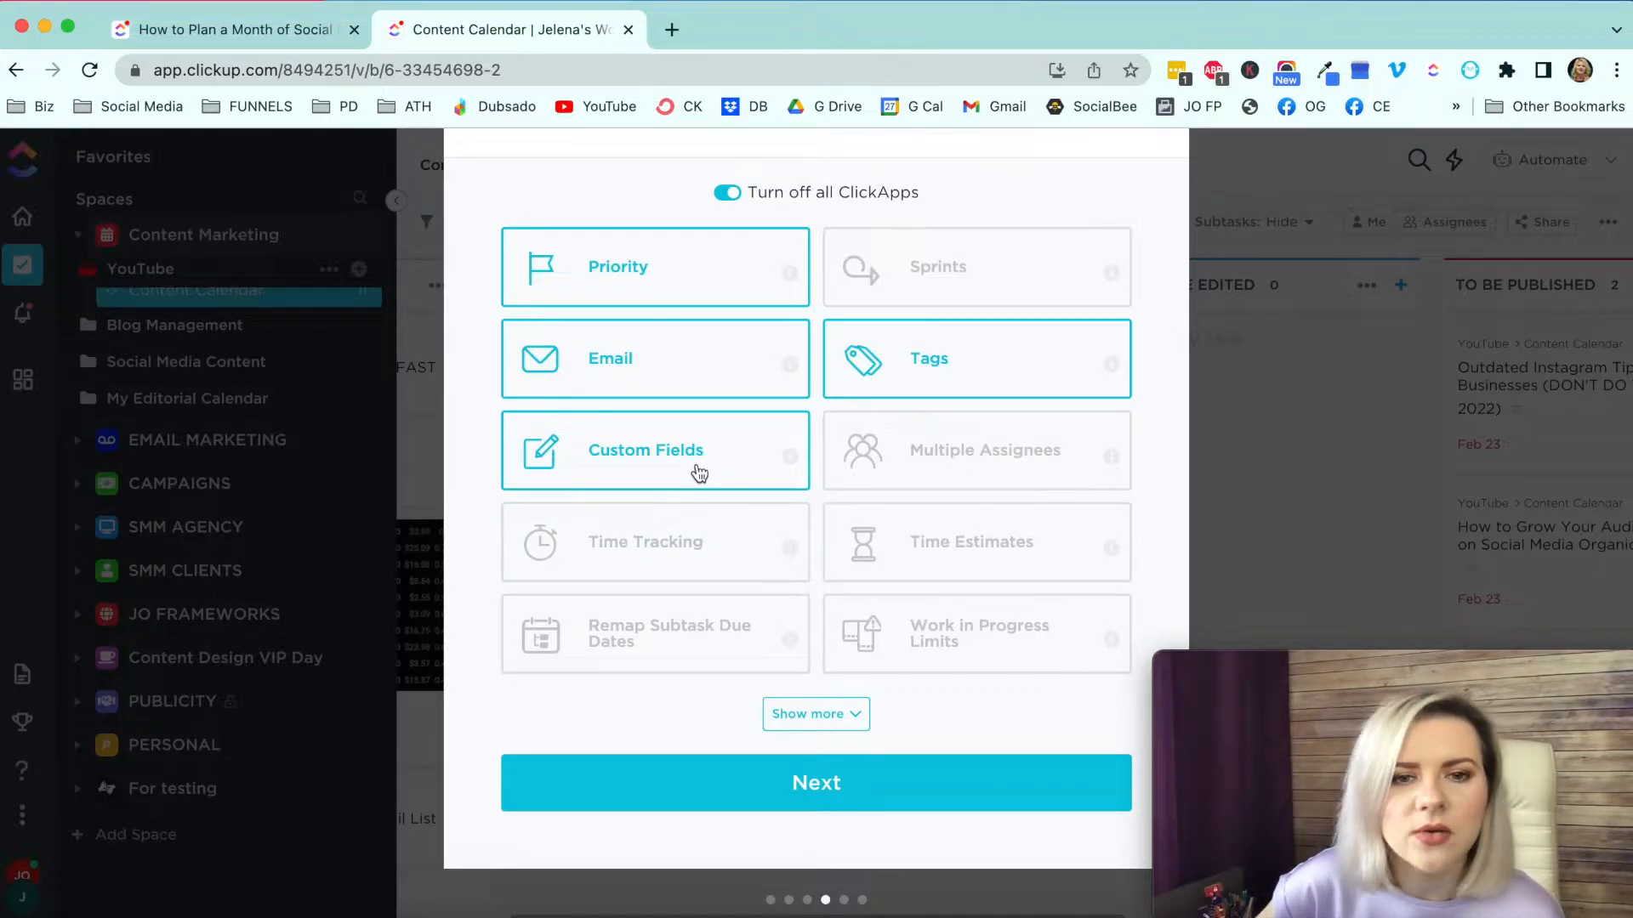
{"action": "mouse_move", "coordinate": [694, 382]}
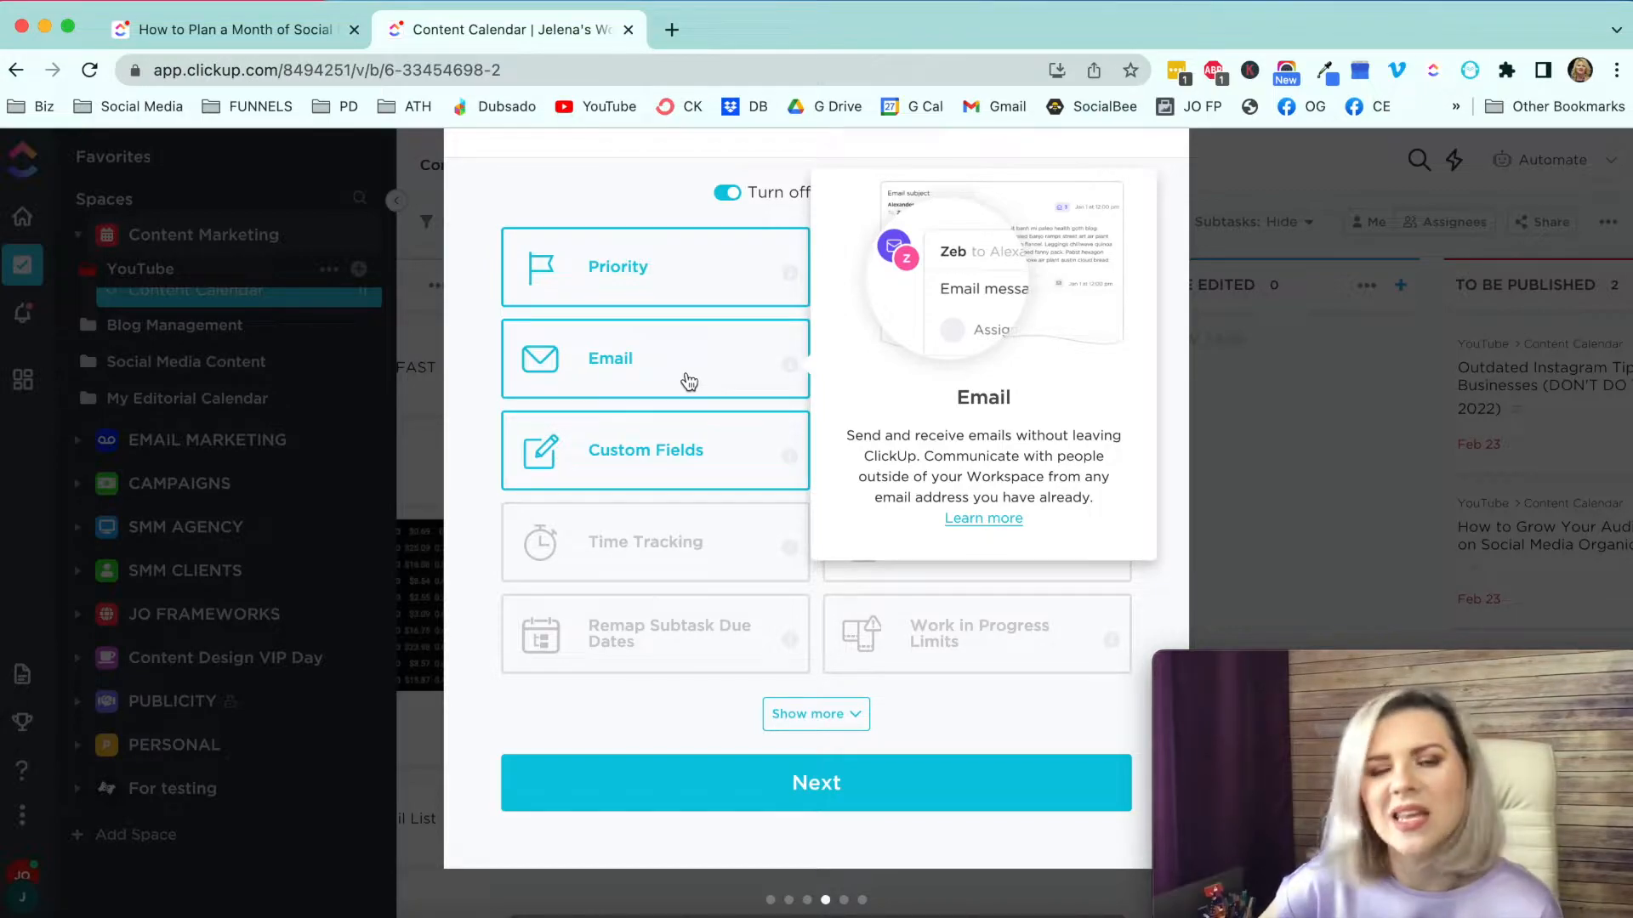
{"action": "left_click", "coordinate": [688, 380]}
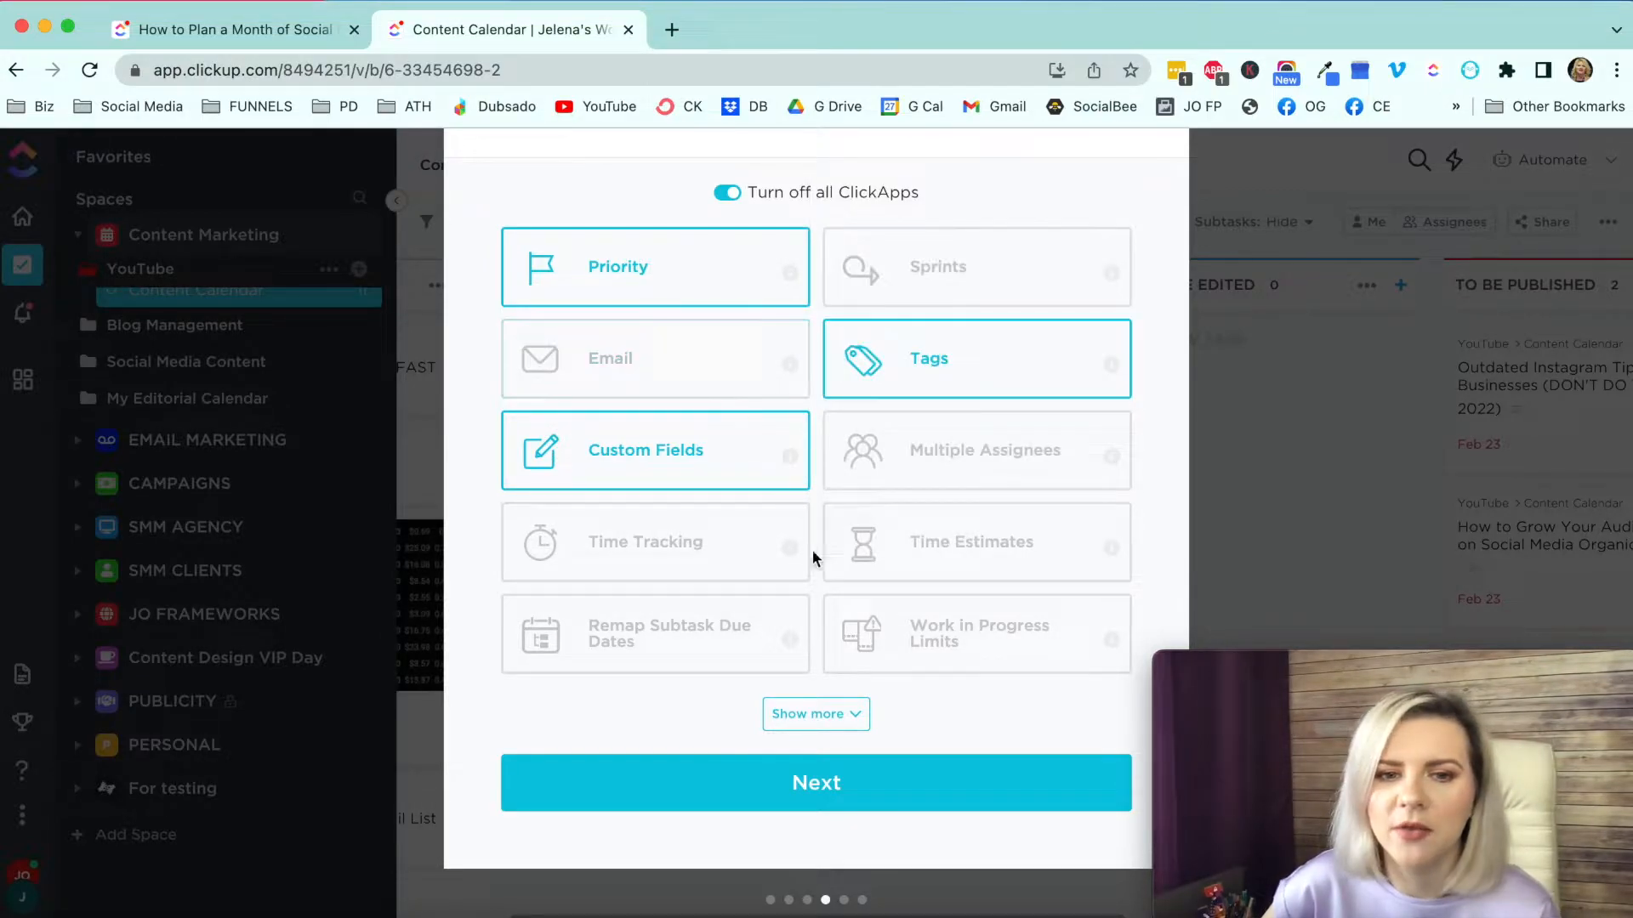
Step: Turn off the Incomplete Warning and Dependency Warning ClickApps among the additional ones, and accept the ClickApps selection
{"action": "left_click", "coordinate": [838, 719]}
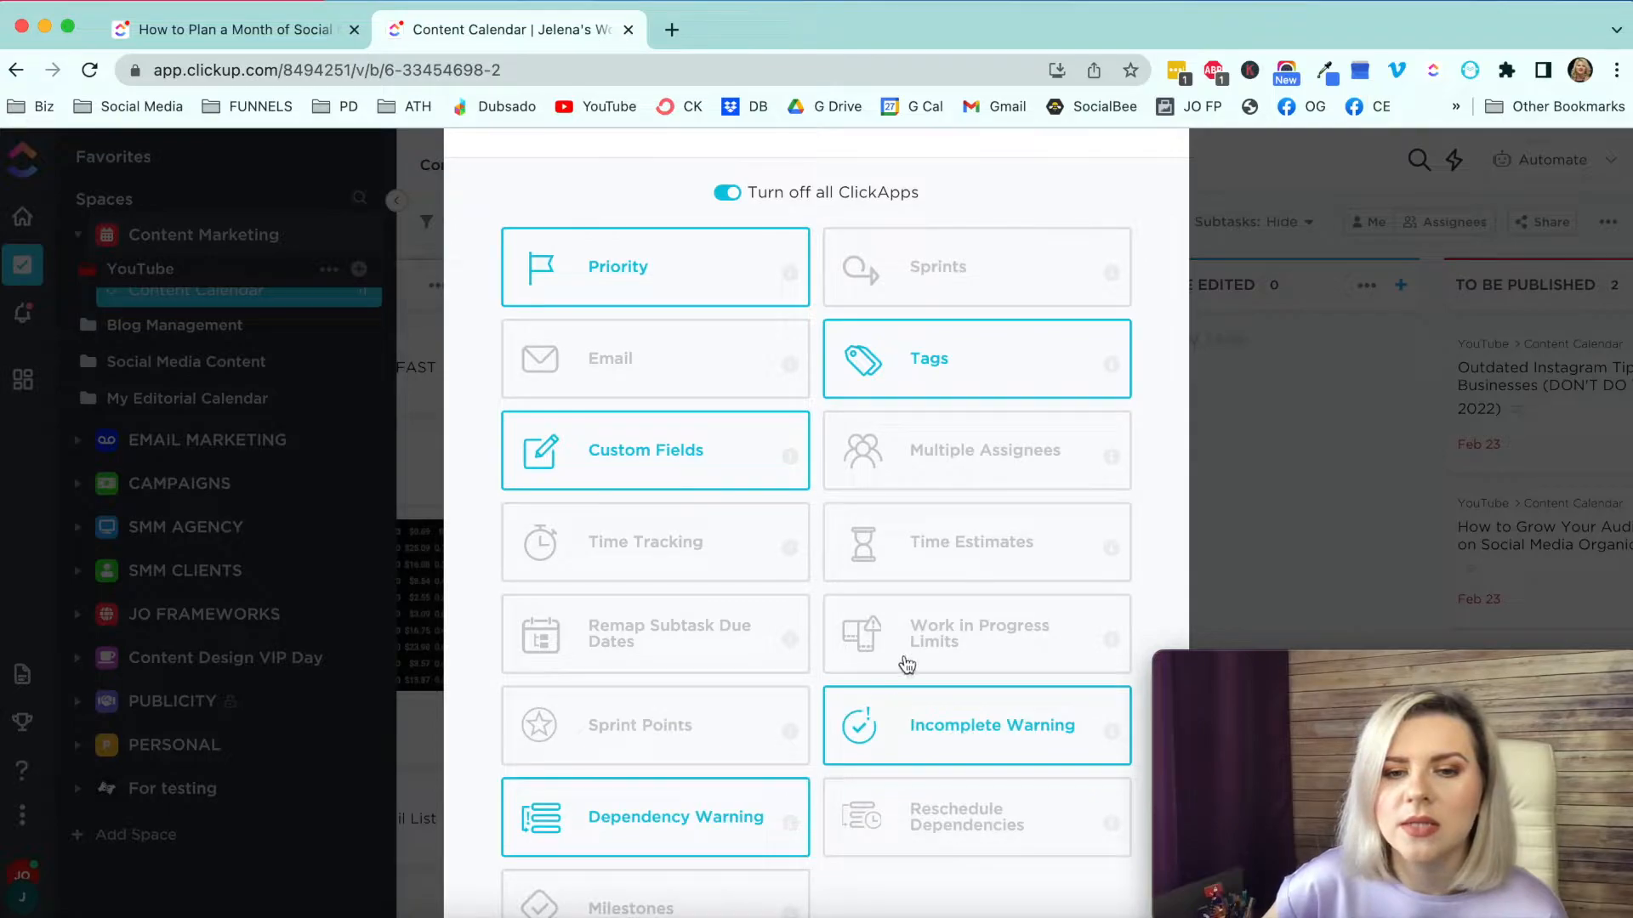
{"action": "scroll", "coordinate": [904, 630], "scroll_direction": "down", "scroll_amount": 3}
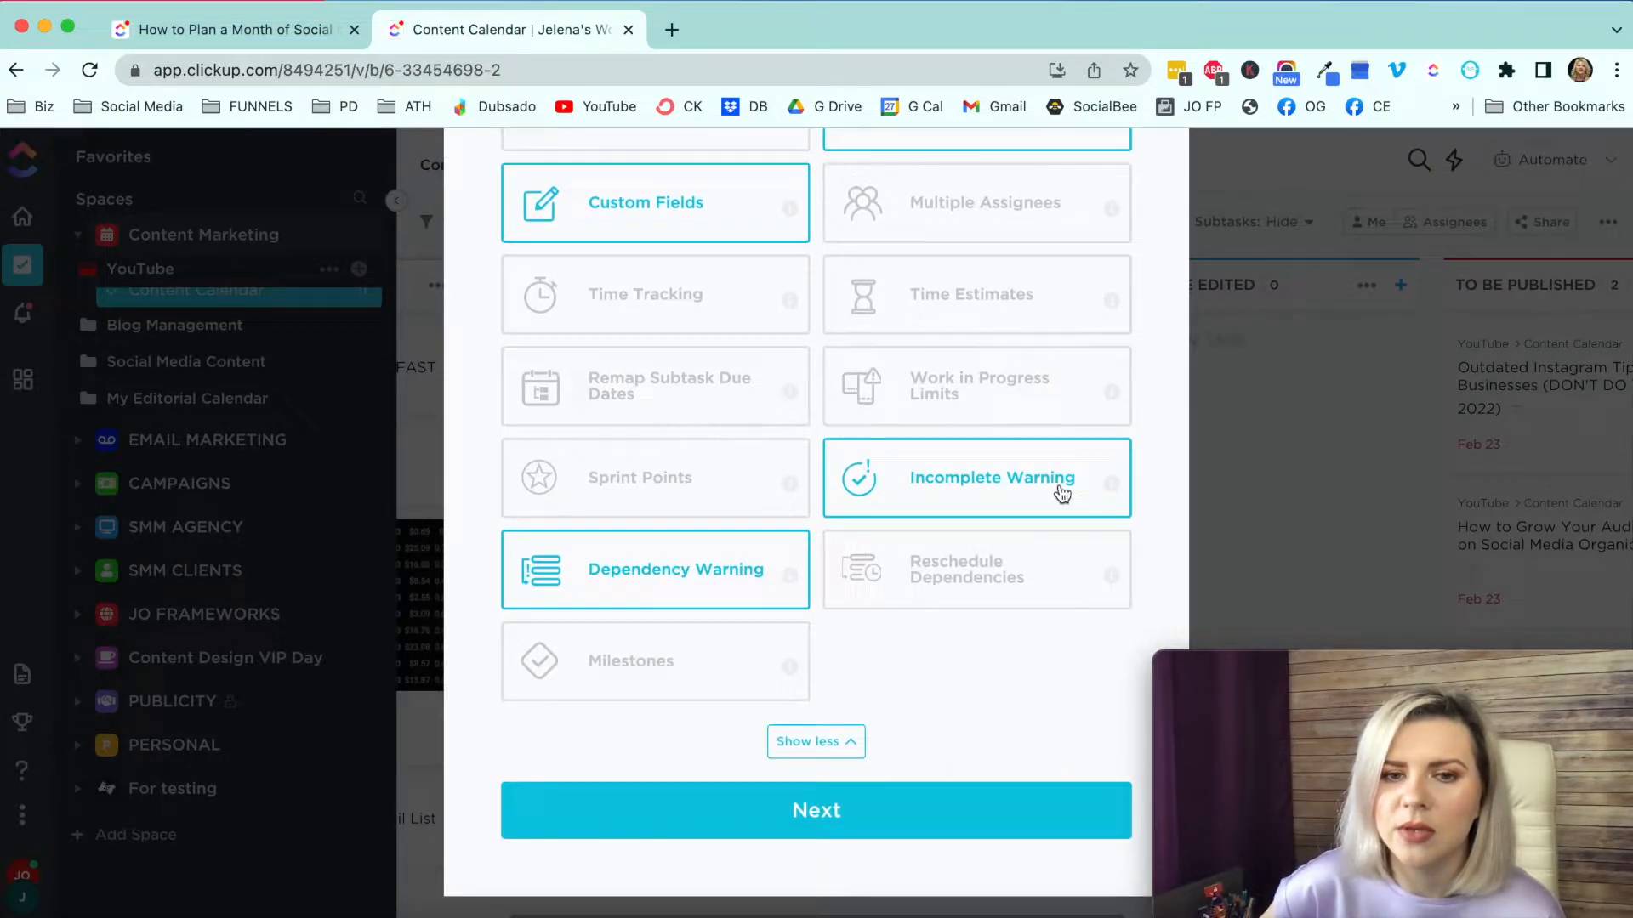
{"action": "left_click", "coordinate": [1082, 487]}
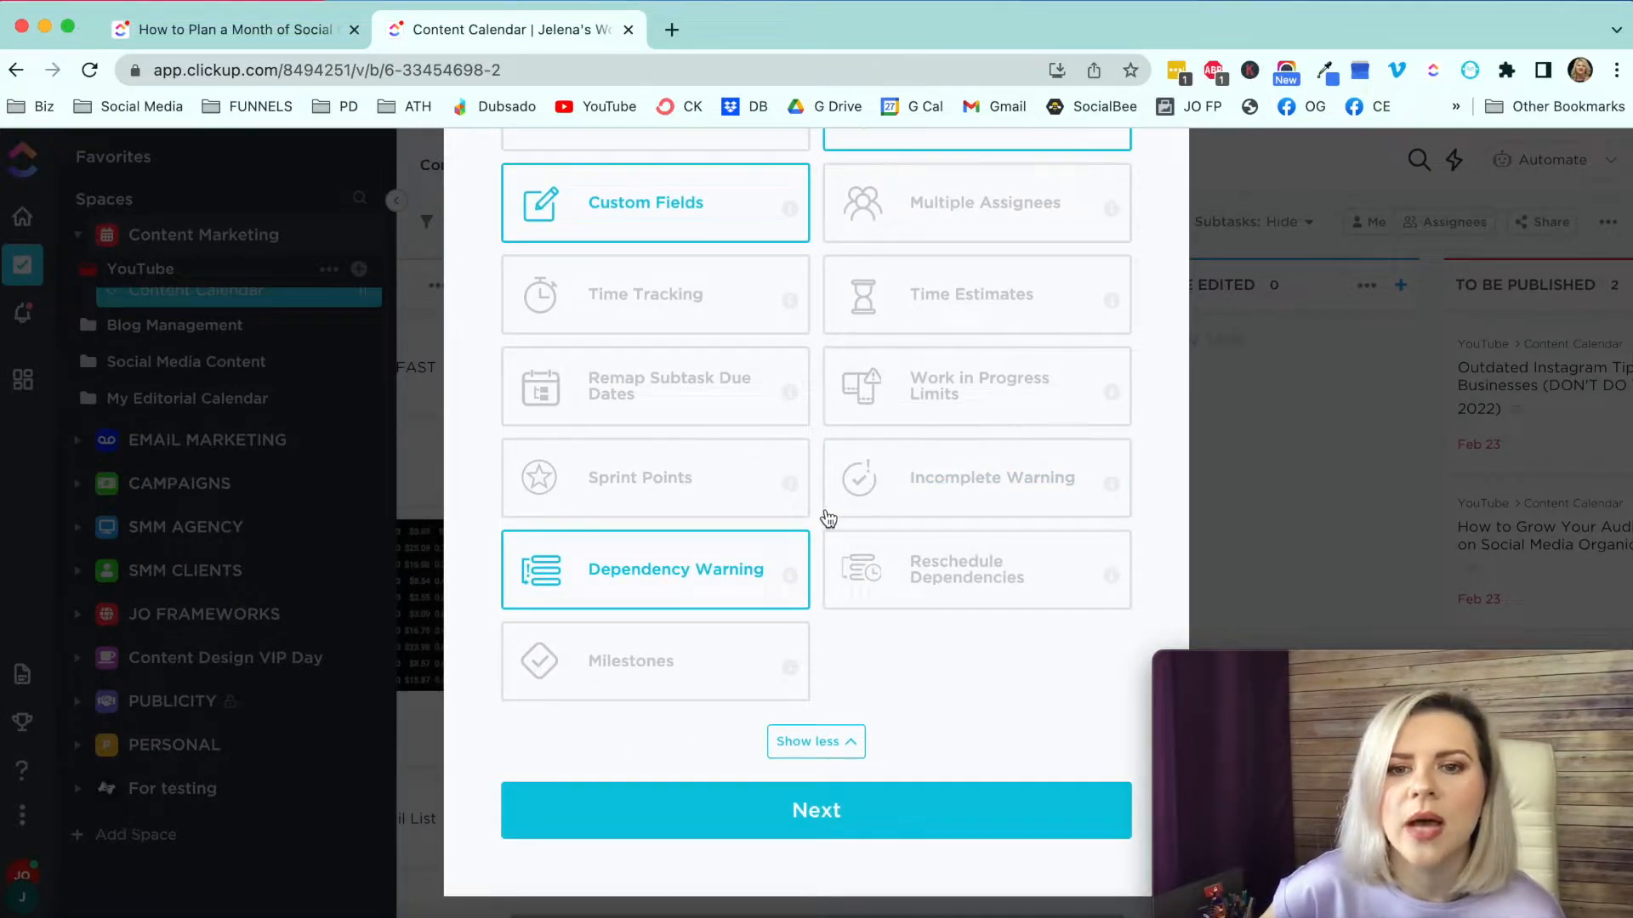
{"action": "left_click", "coordinate": [713, 584]}
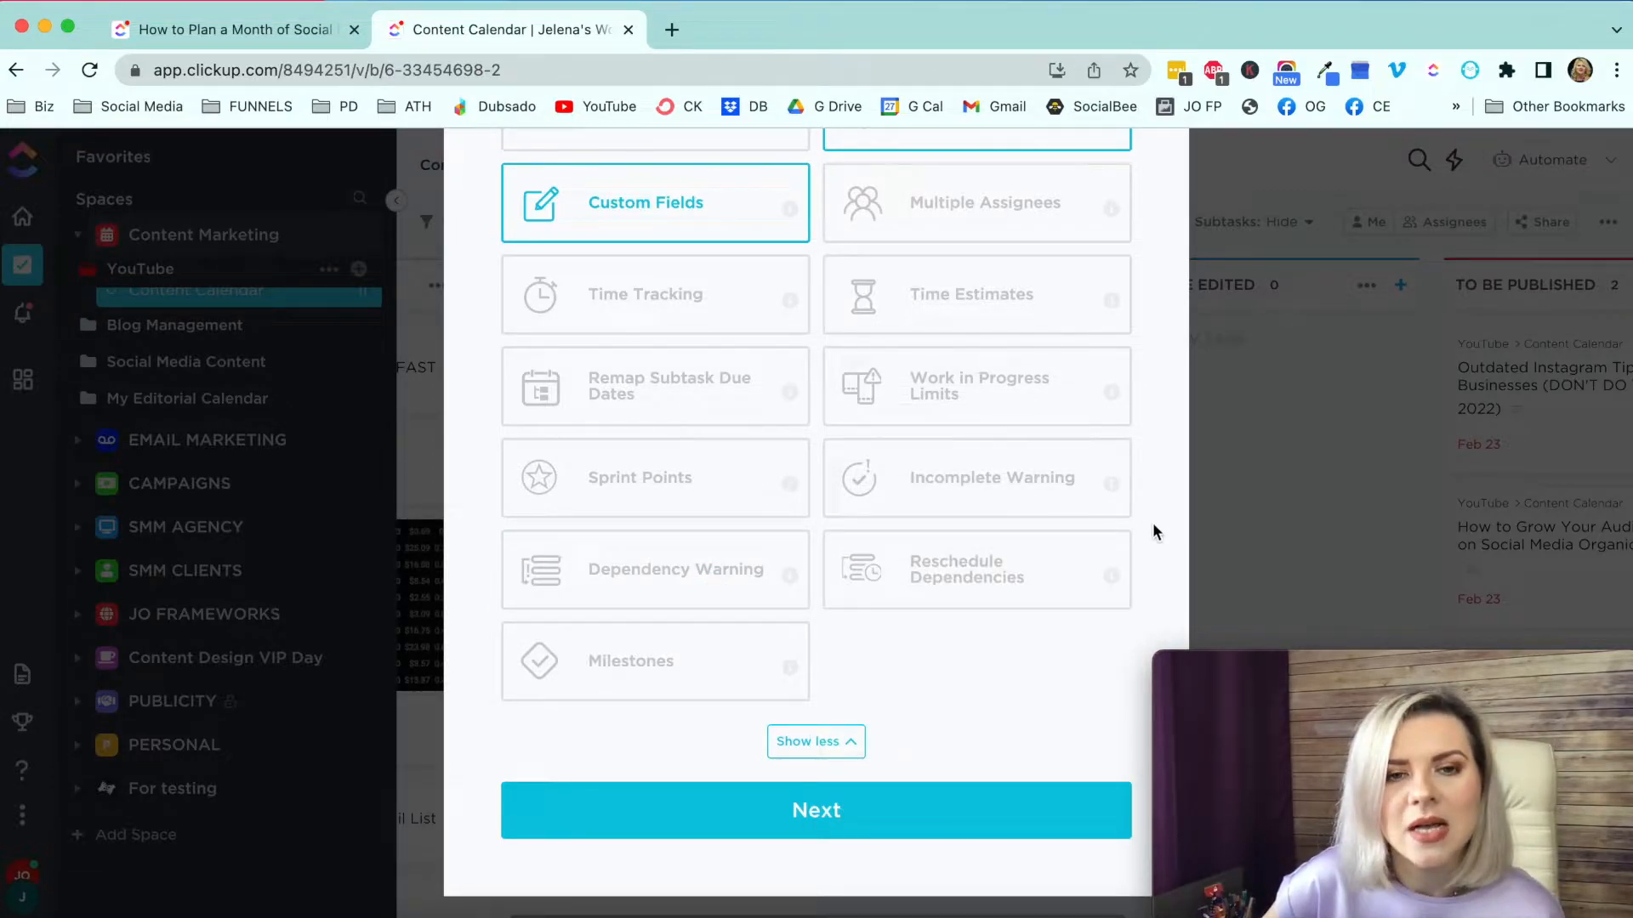
{"action": "scroll", "coordinate": [1151, 522], "scroll_direction": "up", "scroll_amount": 1}
{"action": "scroll", "coordinate": [765, 479], "scroll_direction": "up", "scroll_amount": 3}
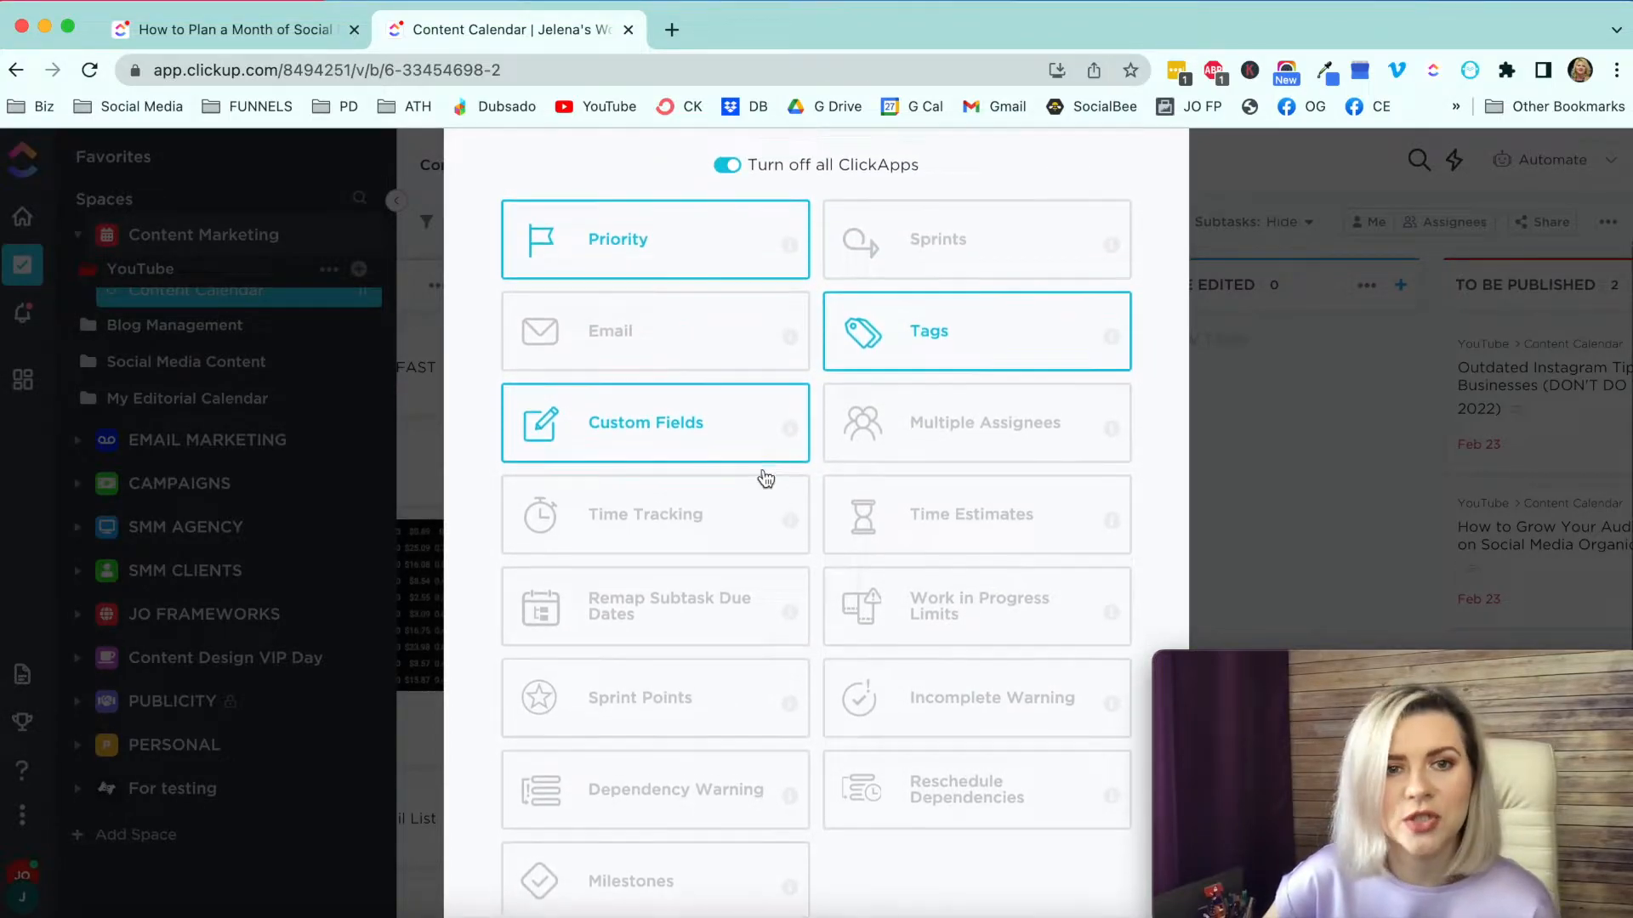
{"action": "scroll", "coordinate": [694, 504], "scroll_direction": "down", "scroll_amount": 3}
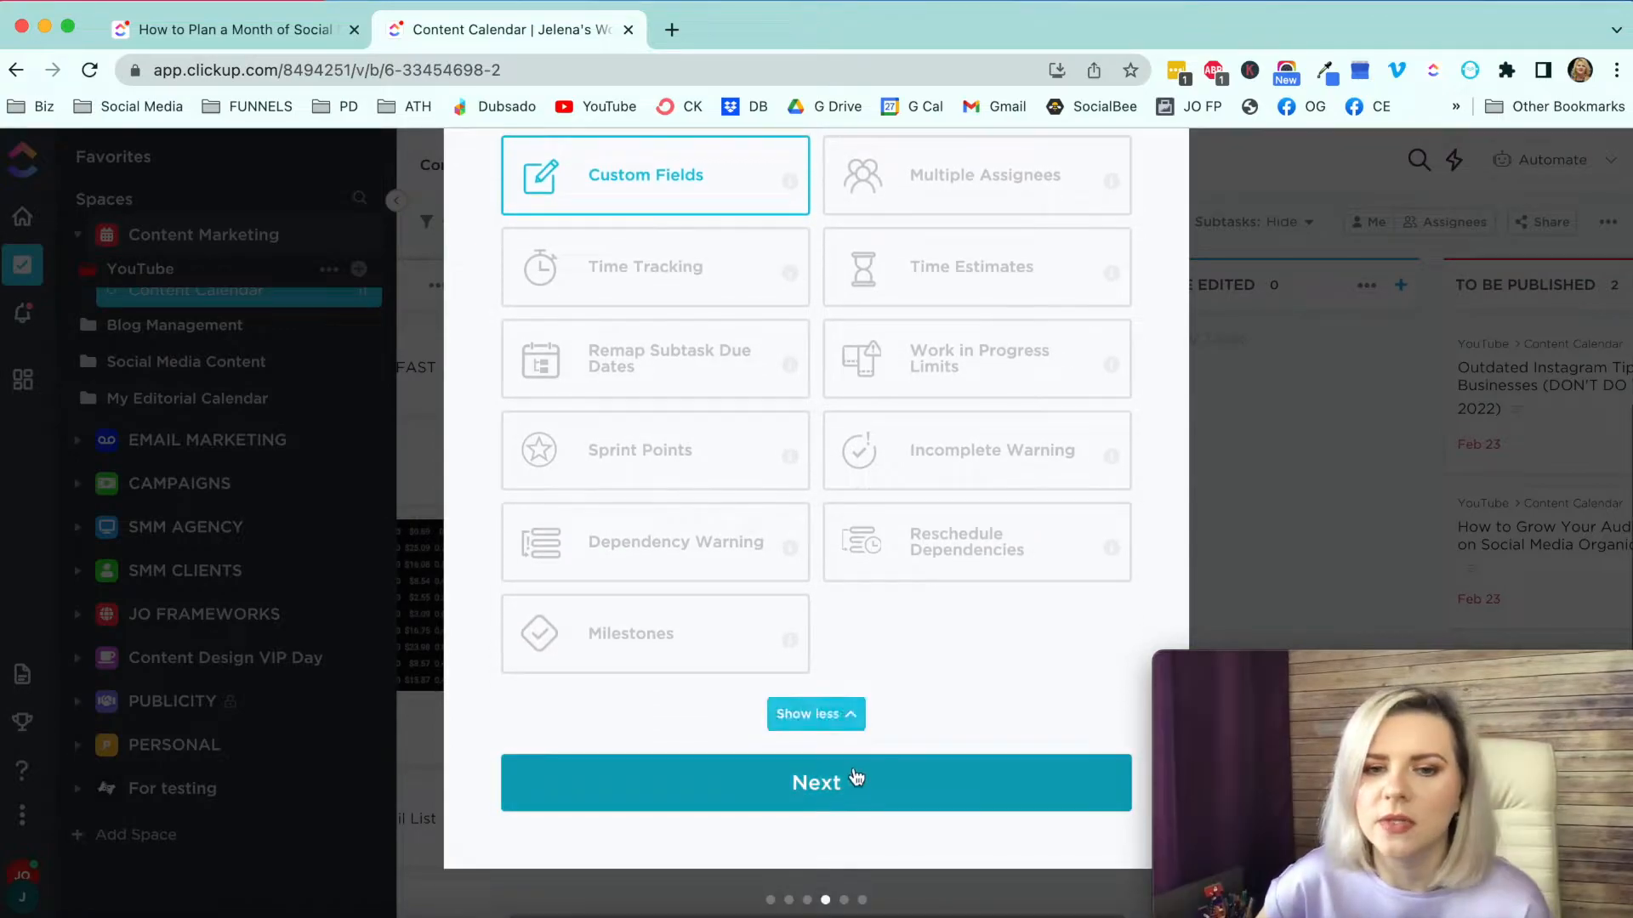
{"action": "left_click", "coordinate": [831, 777]}
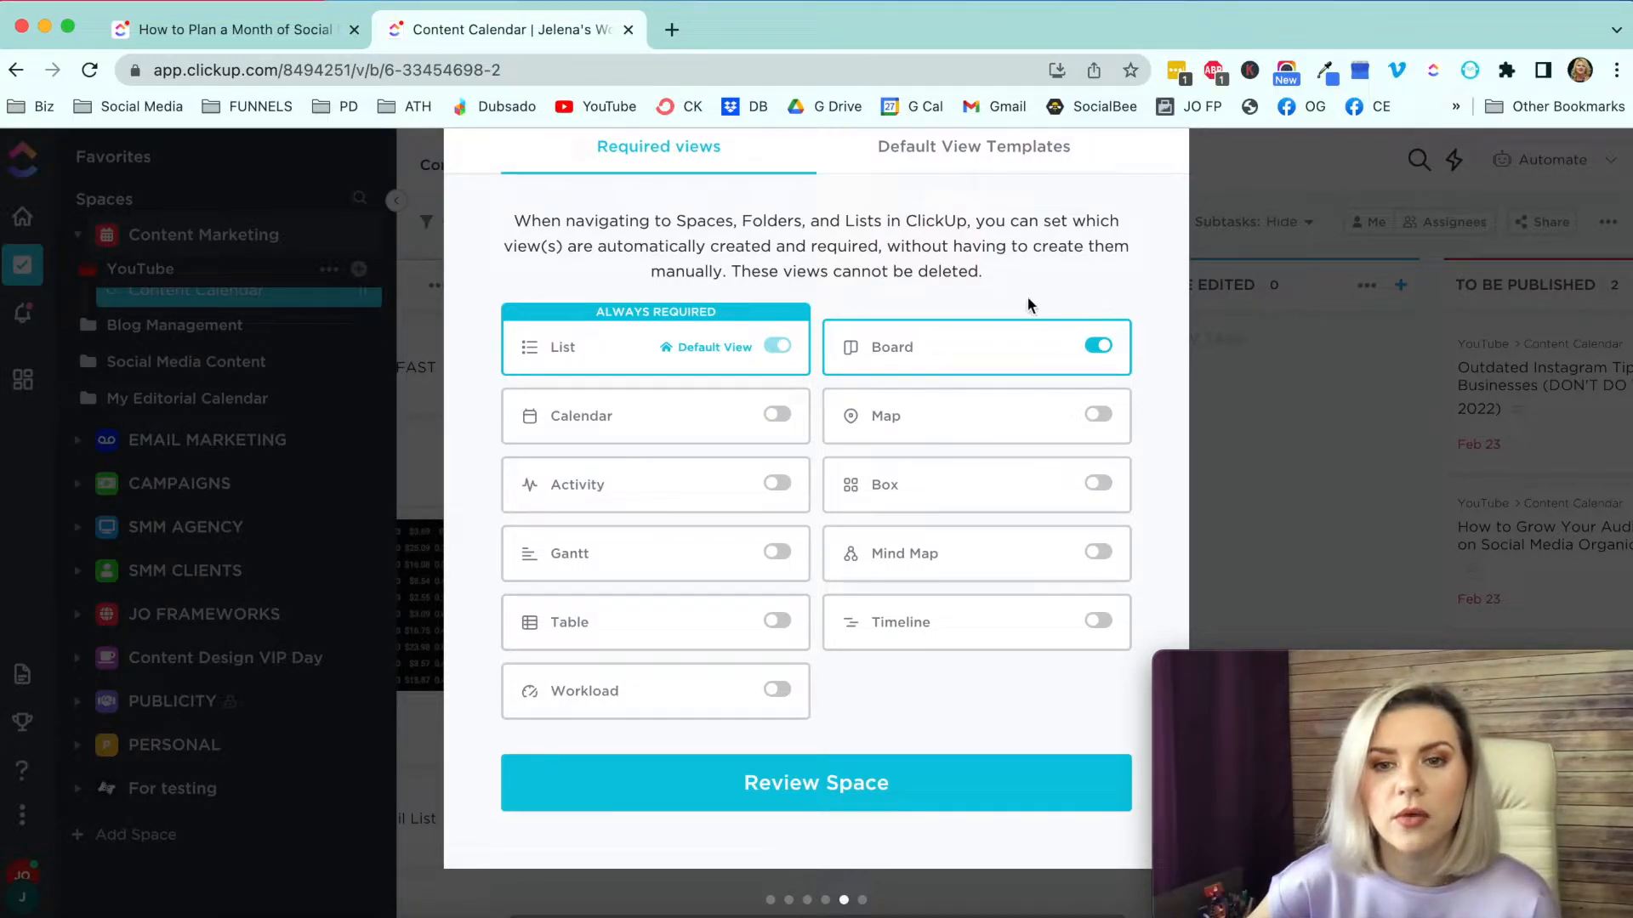
Step: Enable Calendar and Table as additional required views and create the Space
{"action": "left_click", "coordinate": [776, 416]}
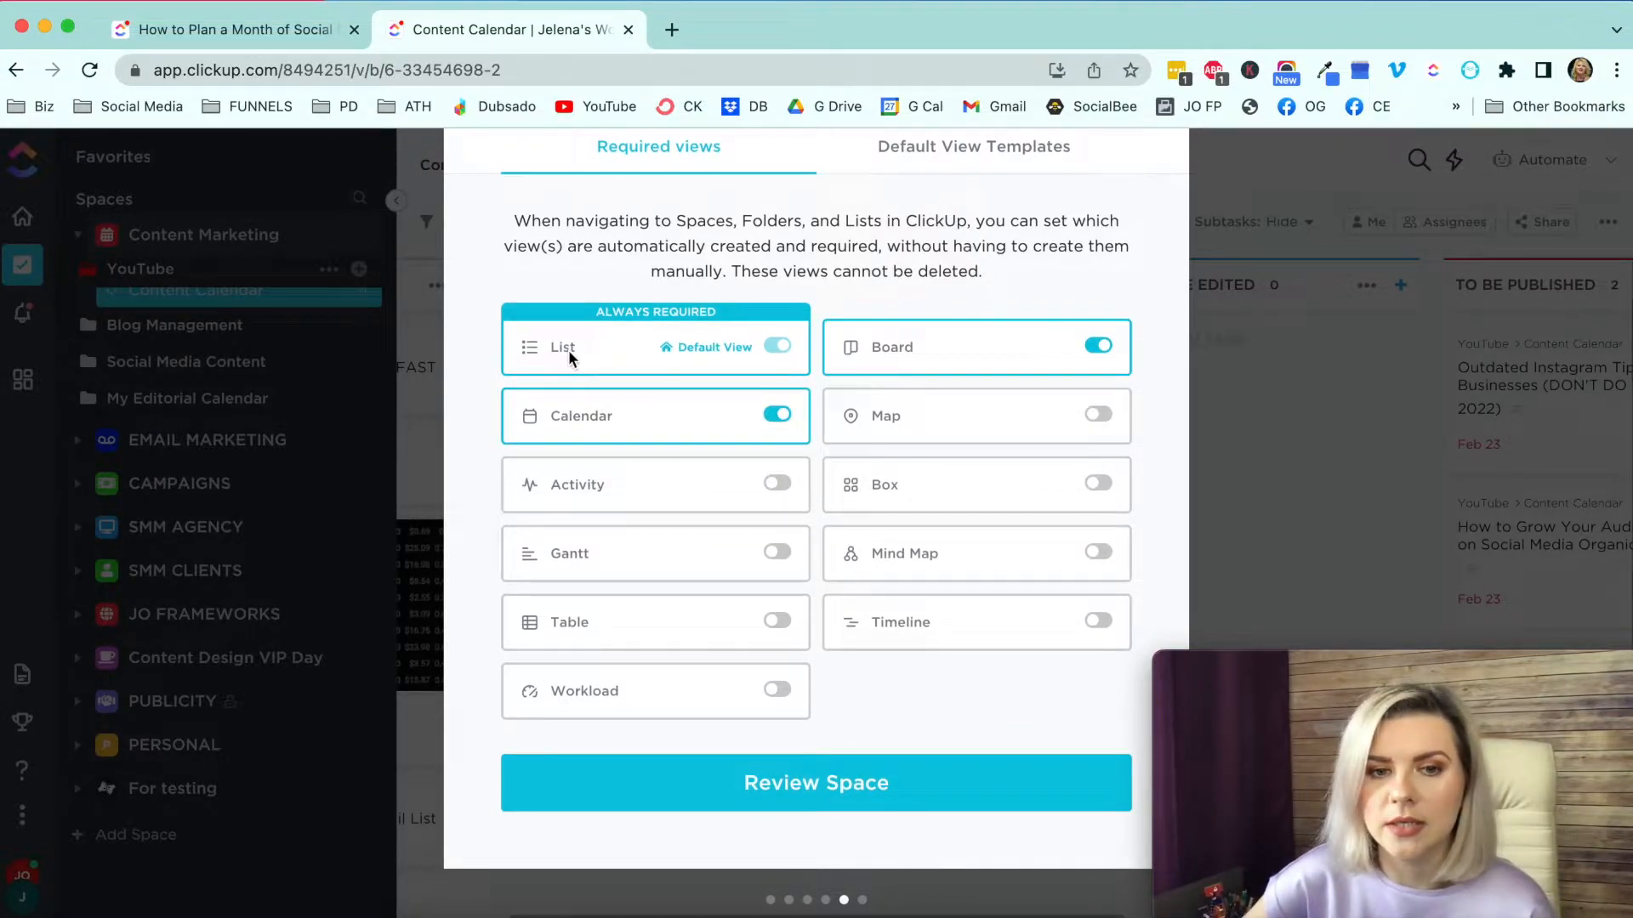
{"action": "left_click", "coordinate": [792, 620]}
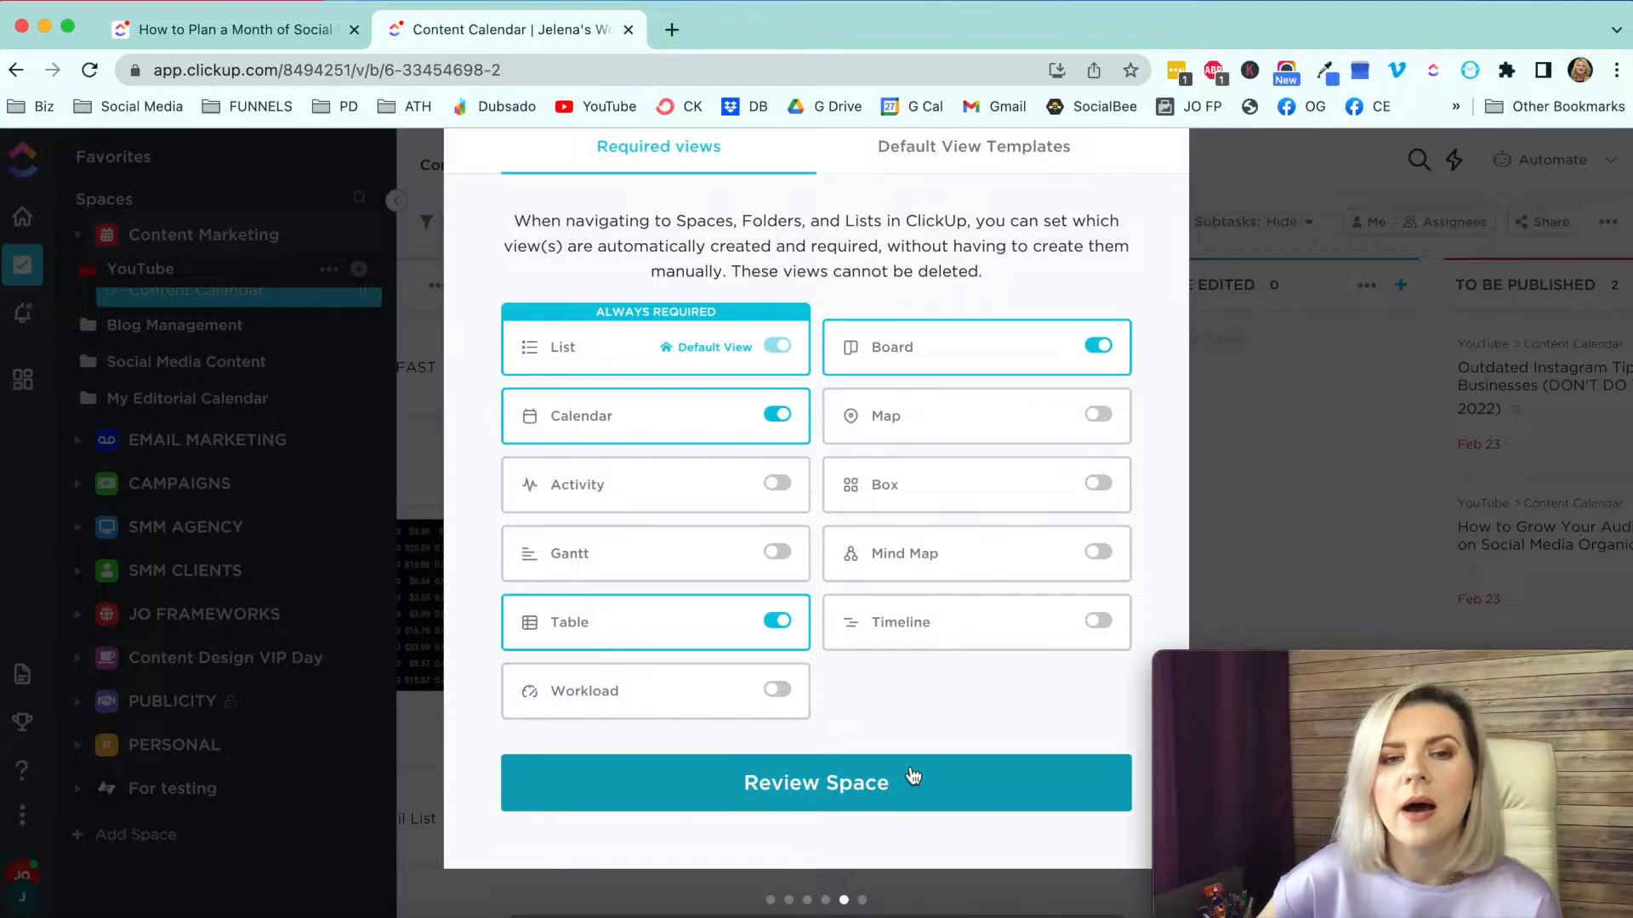
{"action": "left_click", "coordinate": [846, 792]}
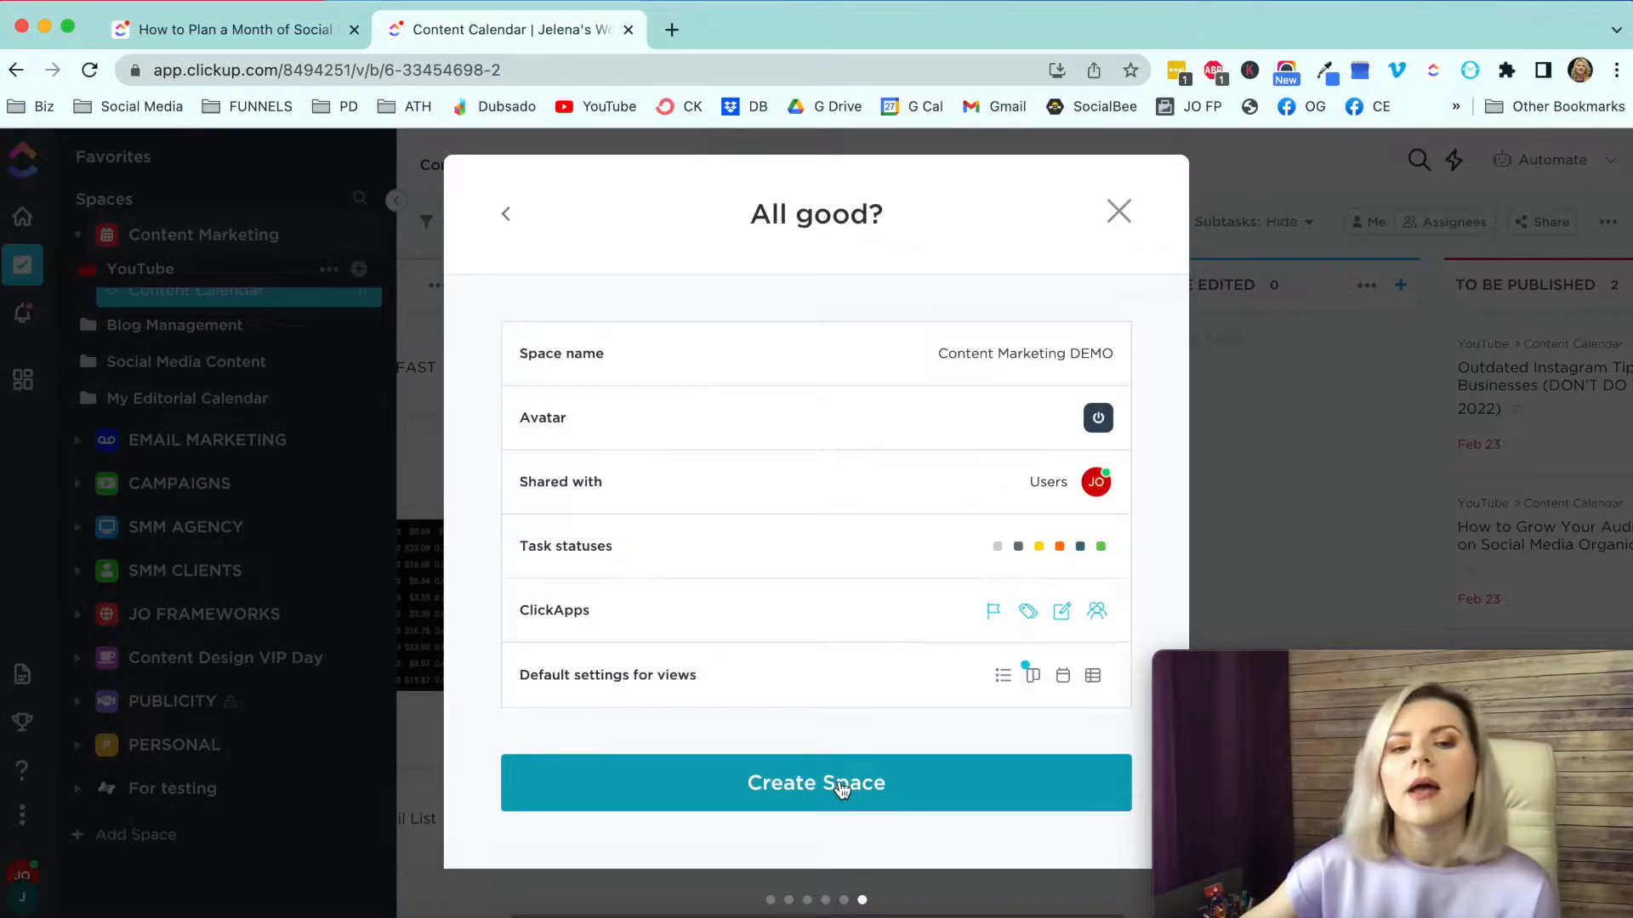
{"action": "left_click", "coordinate": [839, 793]}
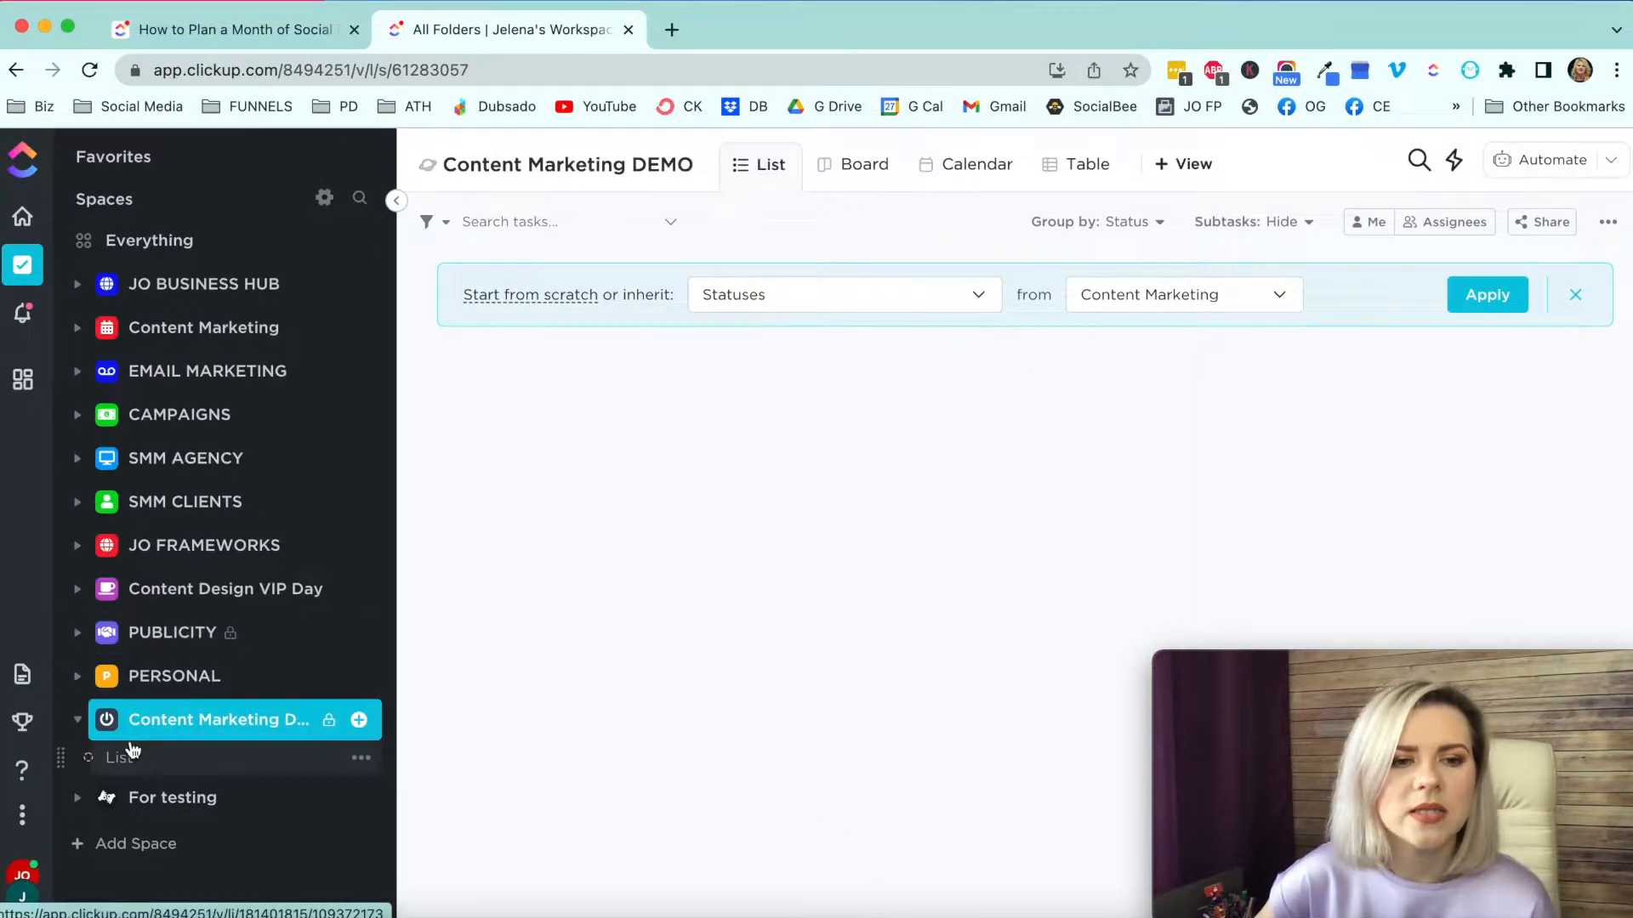
Step: Create a list named YouTube in the Content Marketing DEMO Space
{"action": "left_click", "coordinate": [355, 758]}
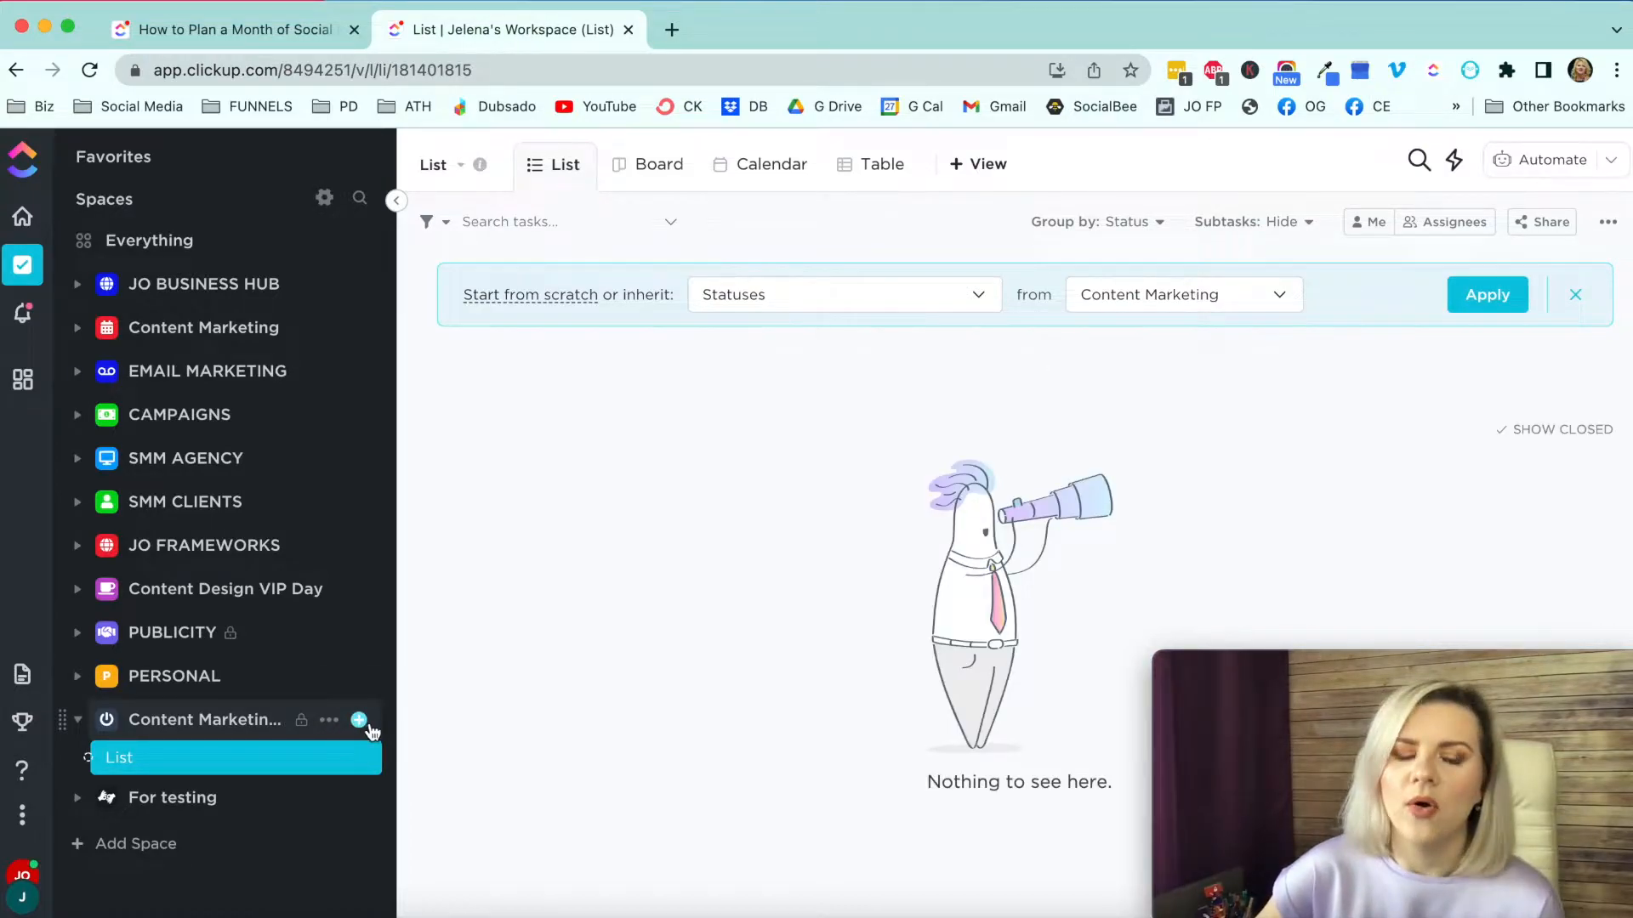
{"action": "left_click", "coordinate": [359, 720]}
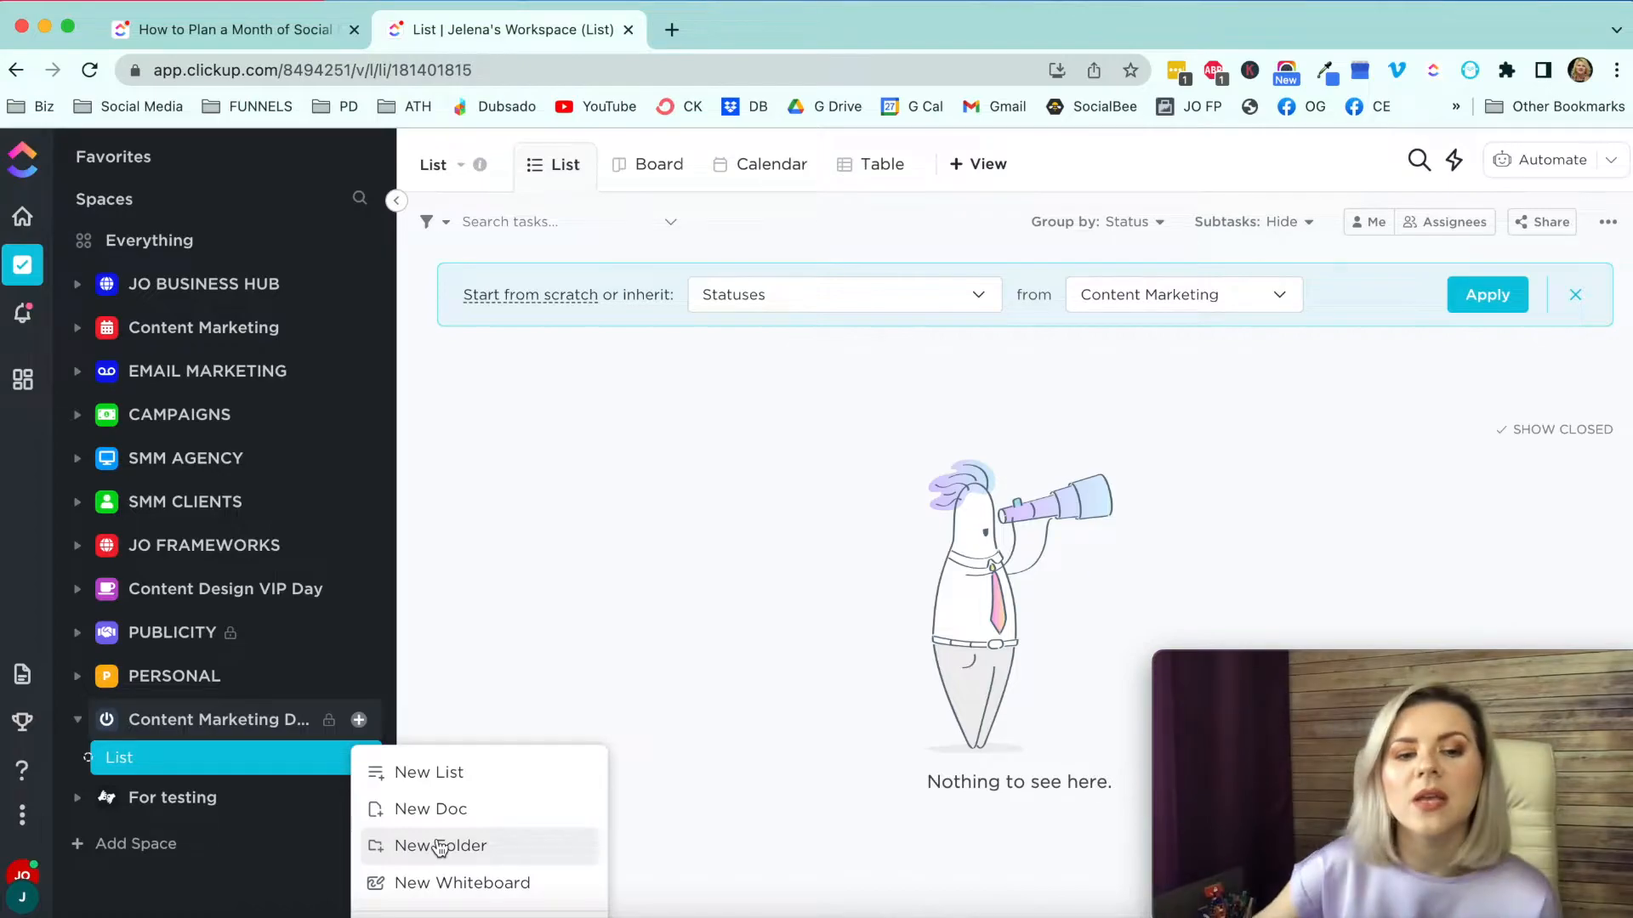
{"action": "left_click", "coordinate": [473, 778]}
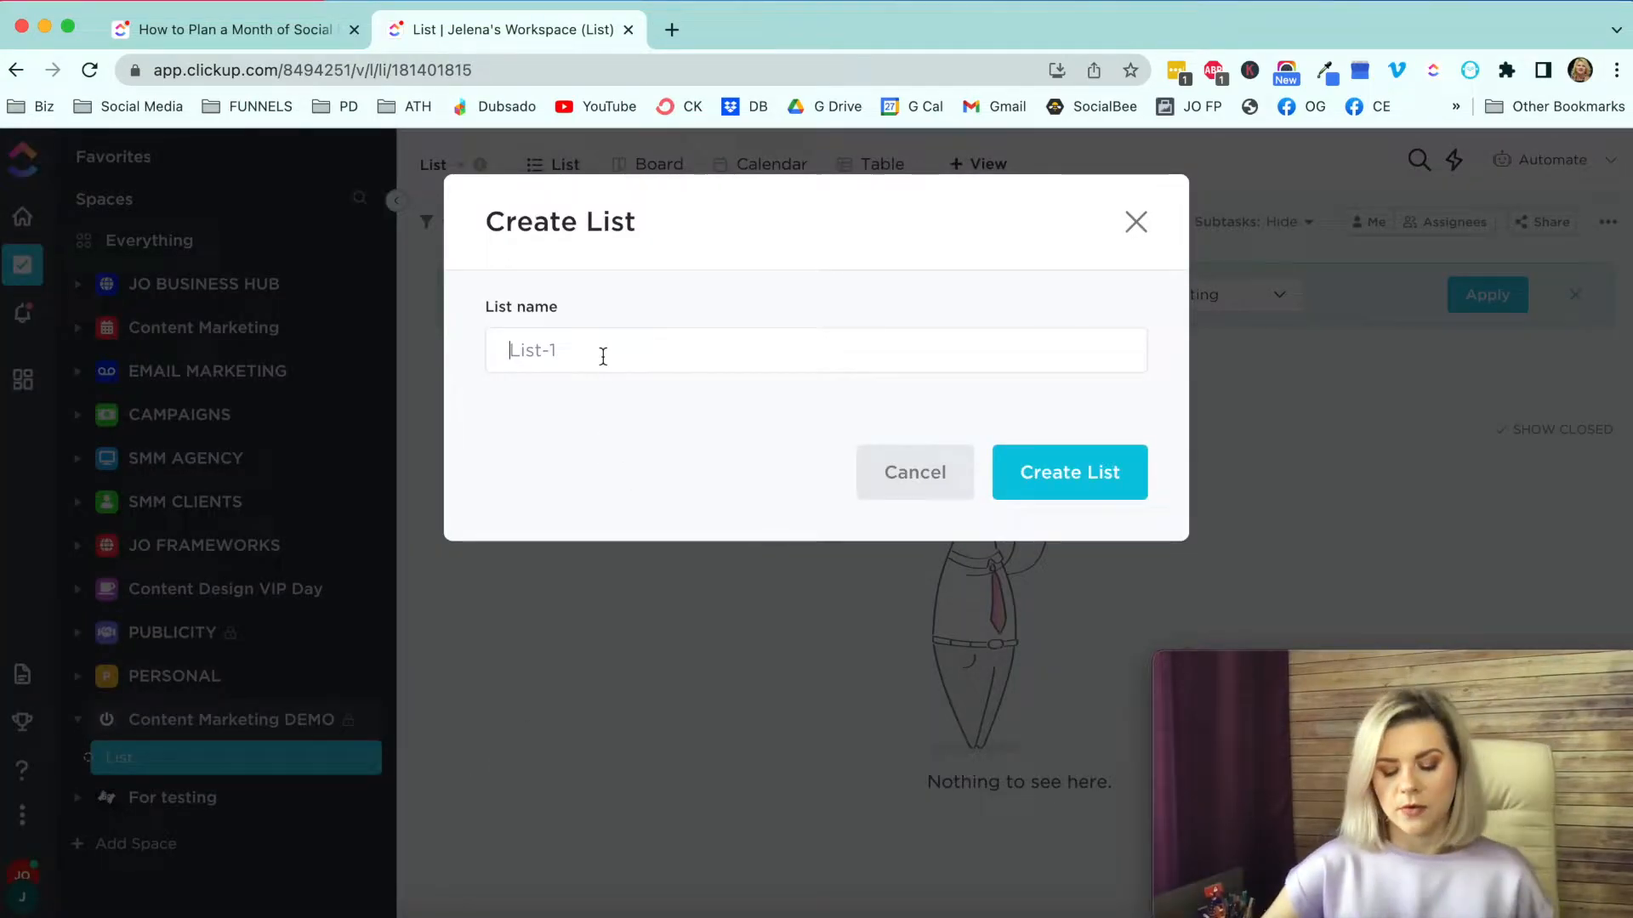
{"action": "type", "text": "YouTube"}
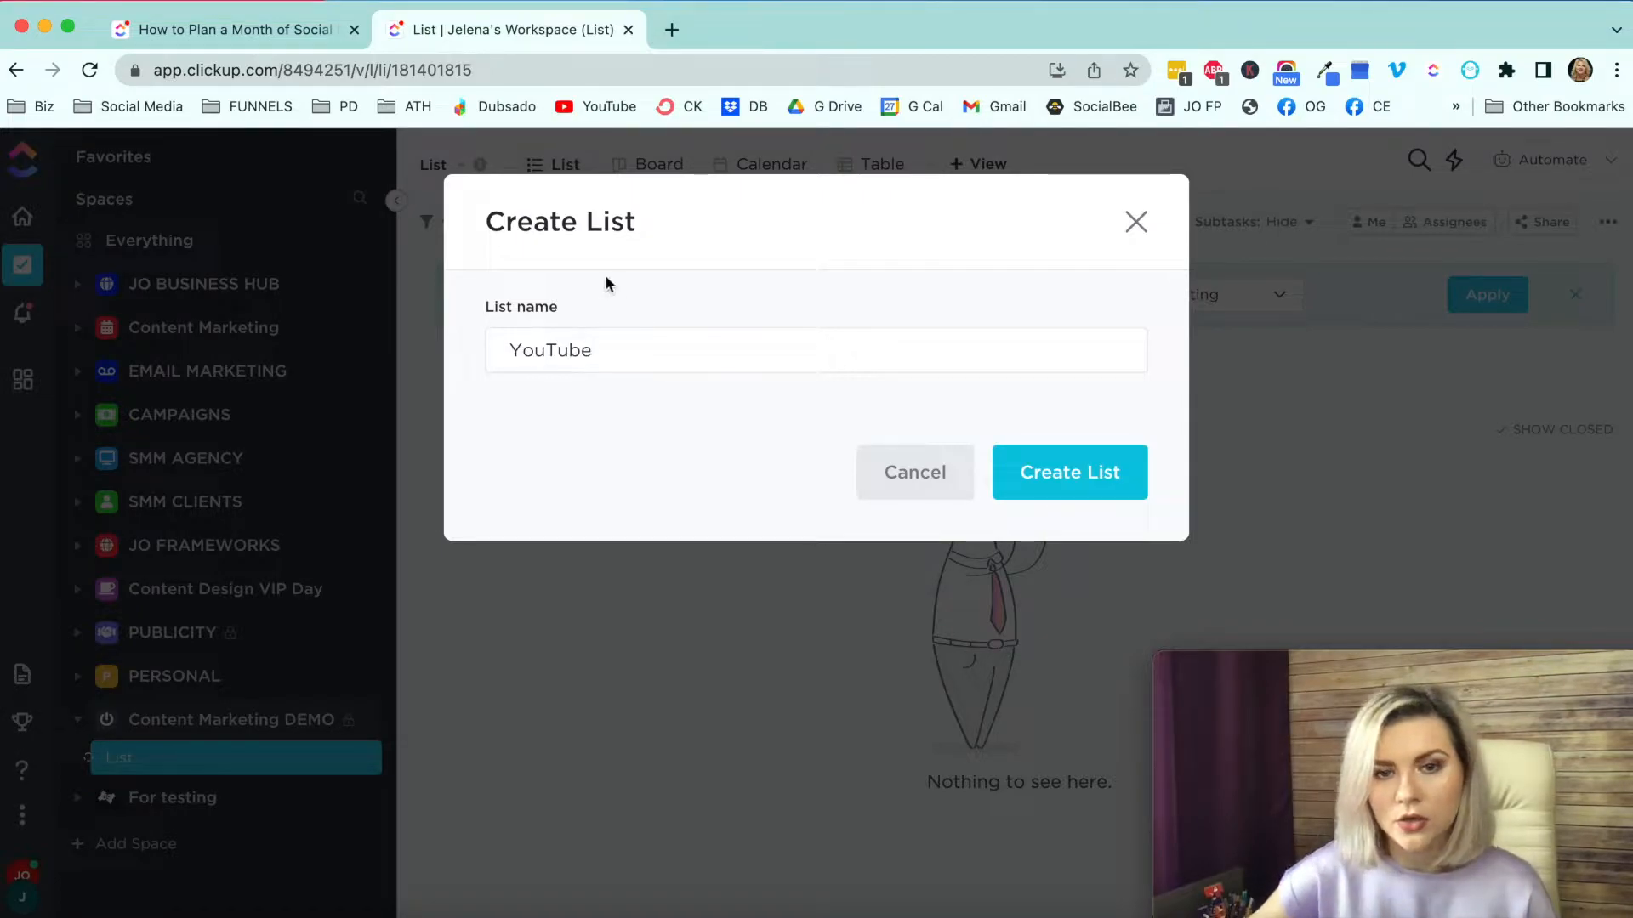
{"action": "left_click", "coordinate": [1093, 476]}
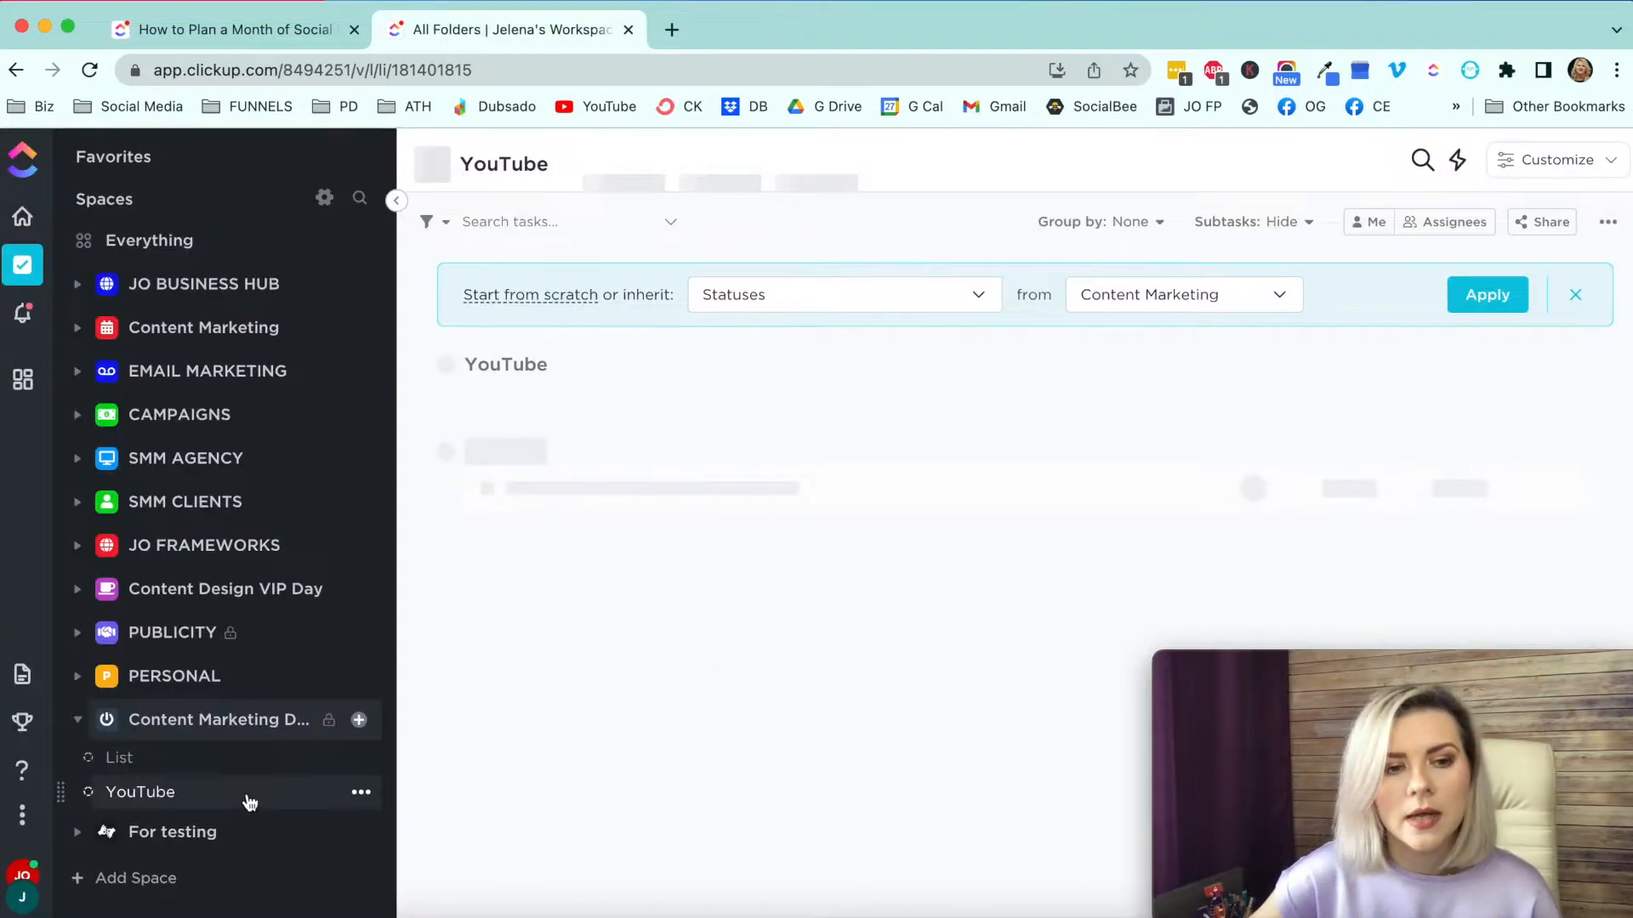
Step: Create a list named Instagram in the Content Marketing DEMO Space
{"action": "left_click", "coordinate": [358, 720]}
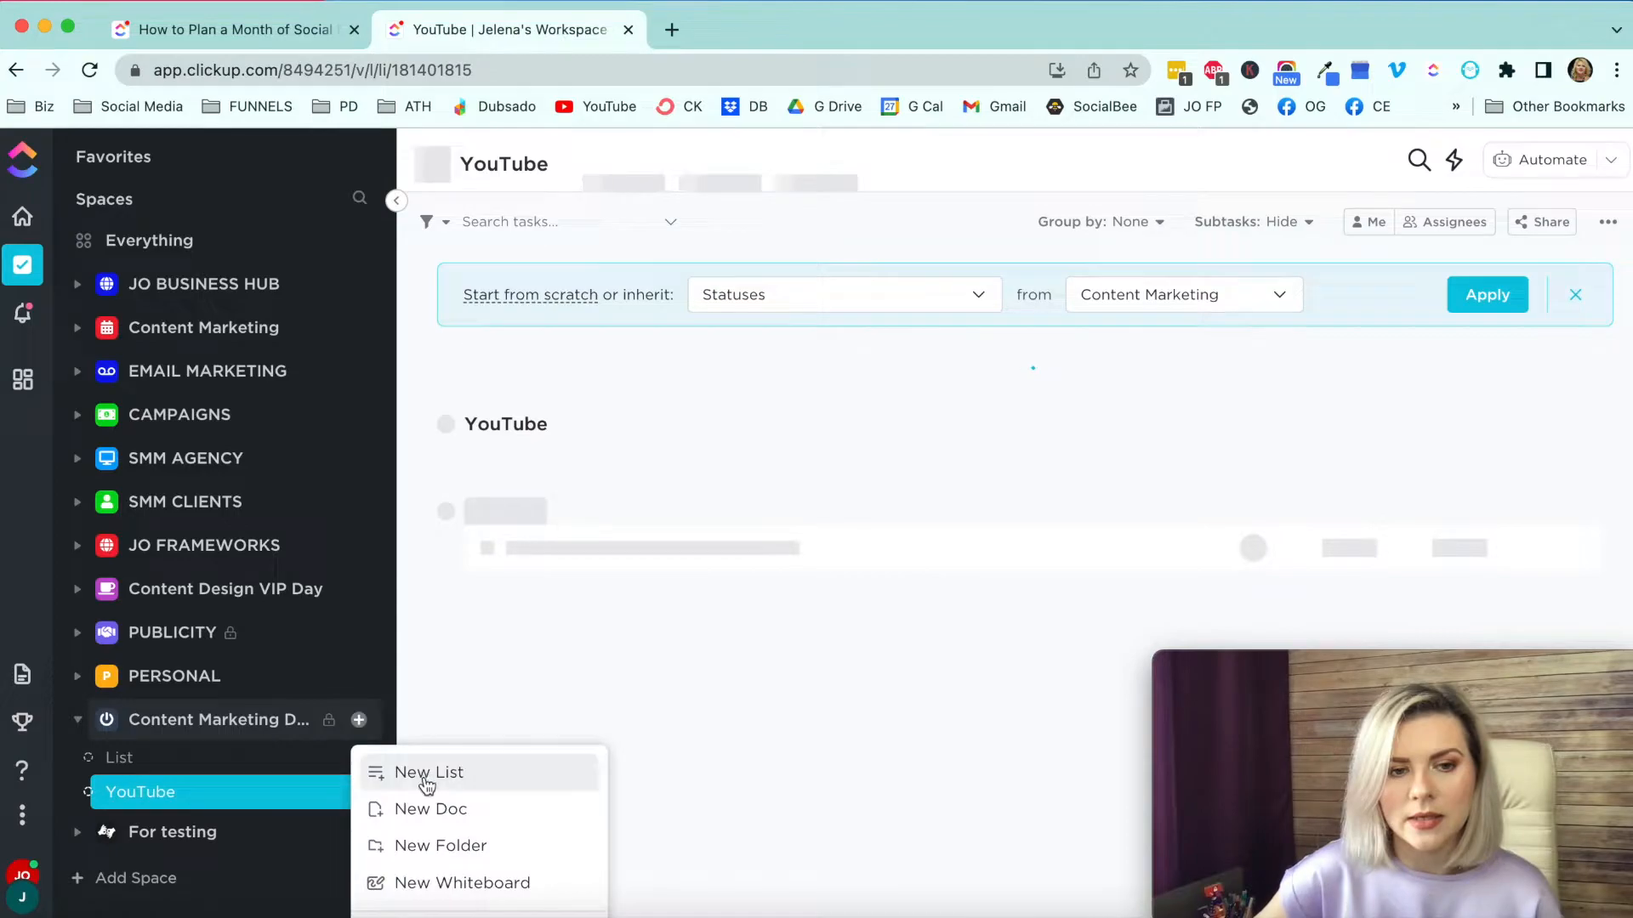
{"action": "left_click", "coordinate": [416, 781]}
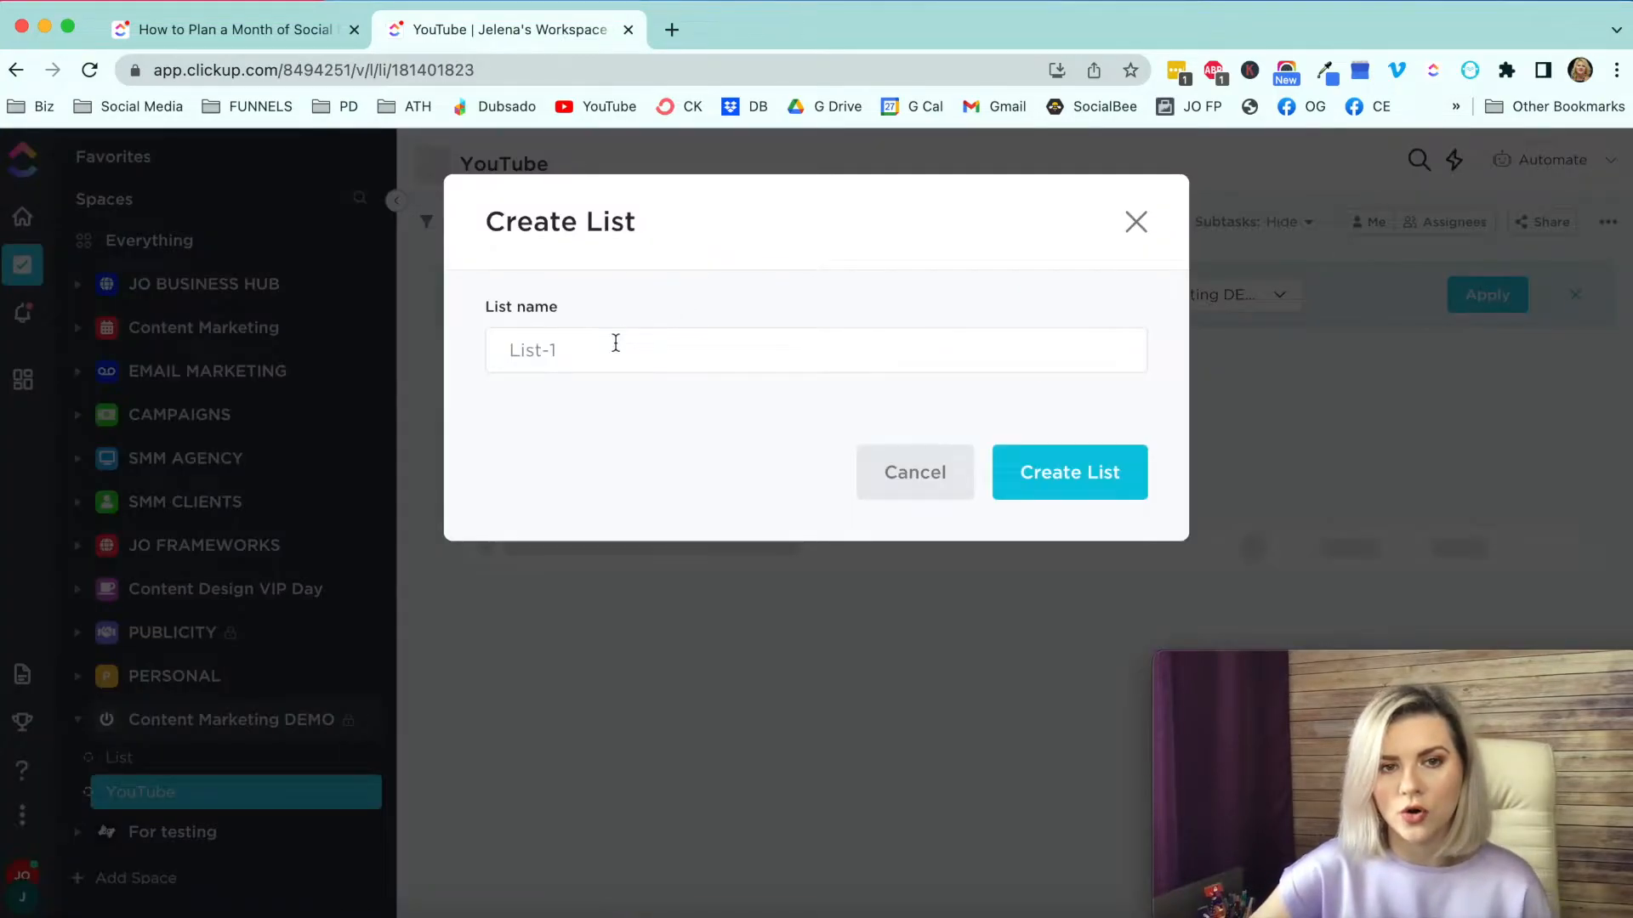
{"action": "type", "text": "Instagram"}
{"action": "left_click", "coordinate": [1046, 477]}
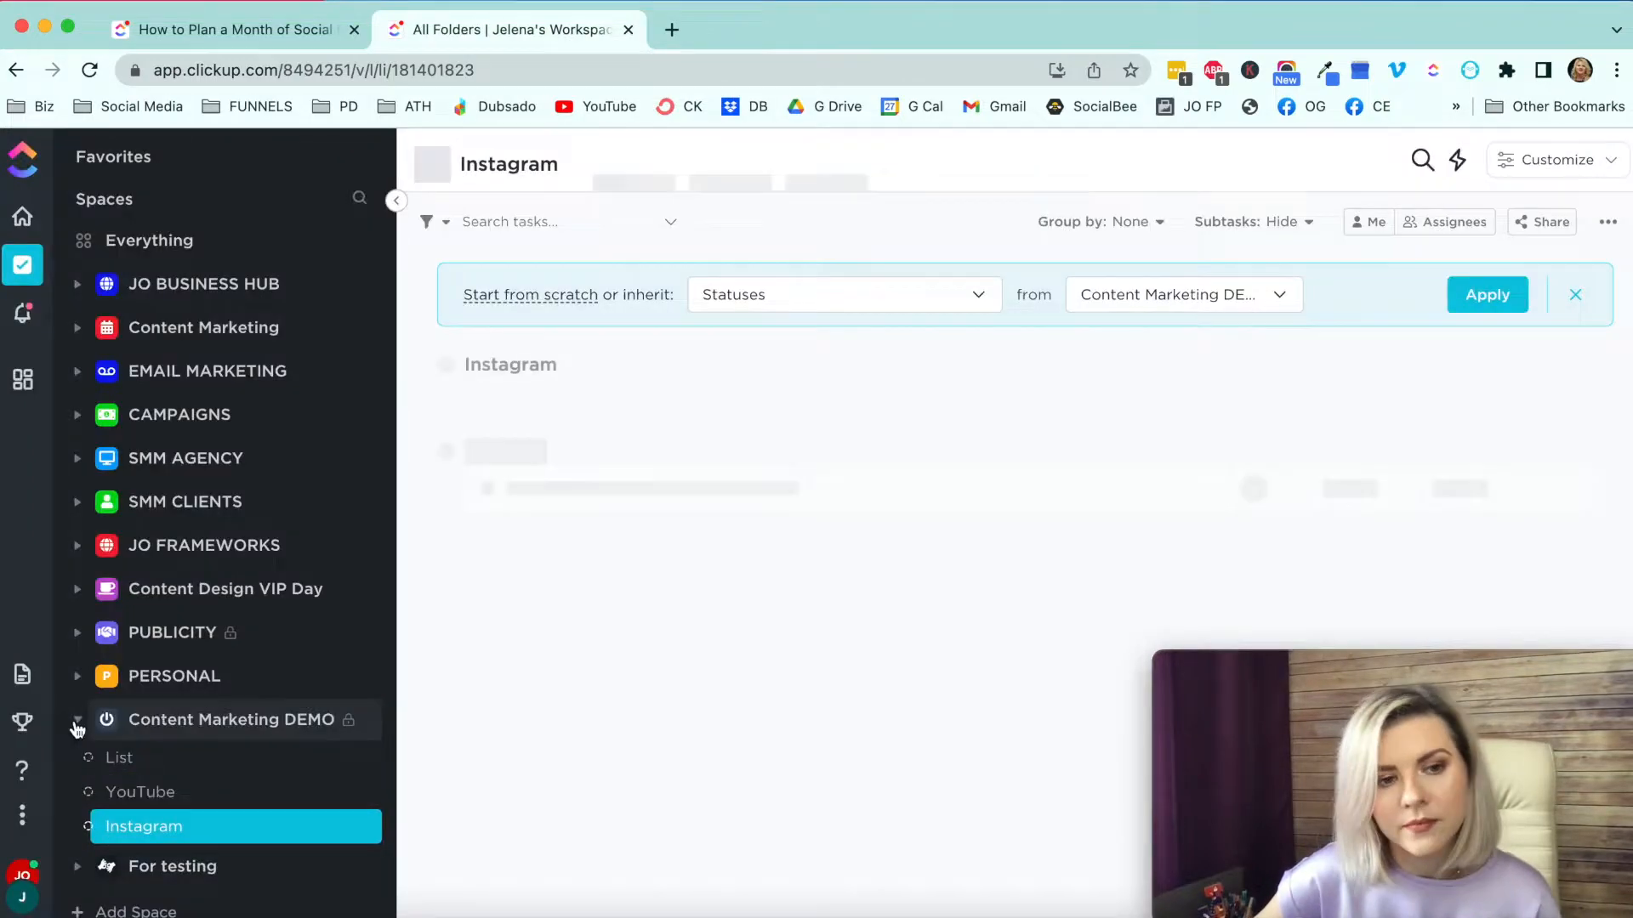
Step: Delete the default list named List from the Content Marketing DEMO Space
{"action": "scroll", "coordinate": [342, 853], "scroll_direction": "down", "scroll_amount": 2}
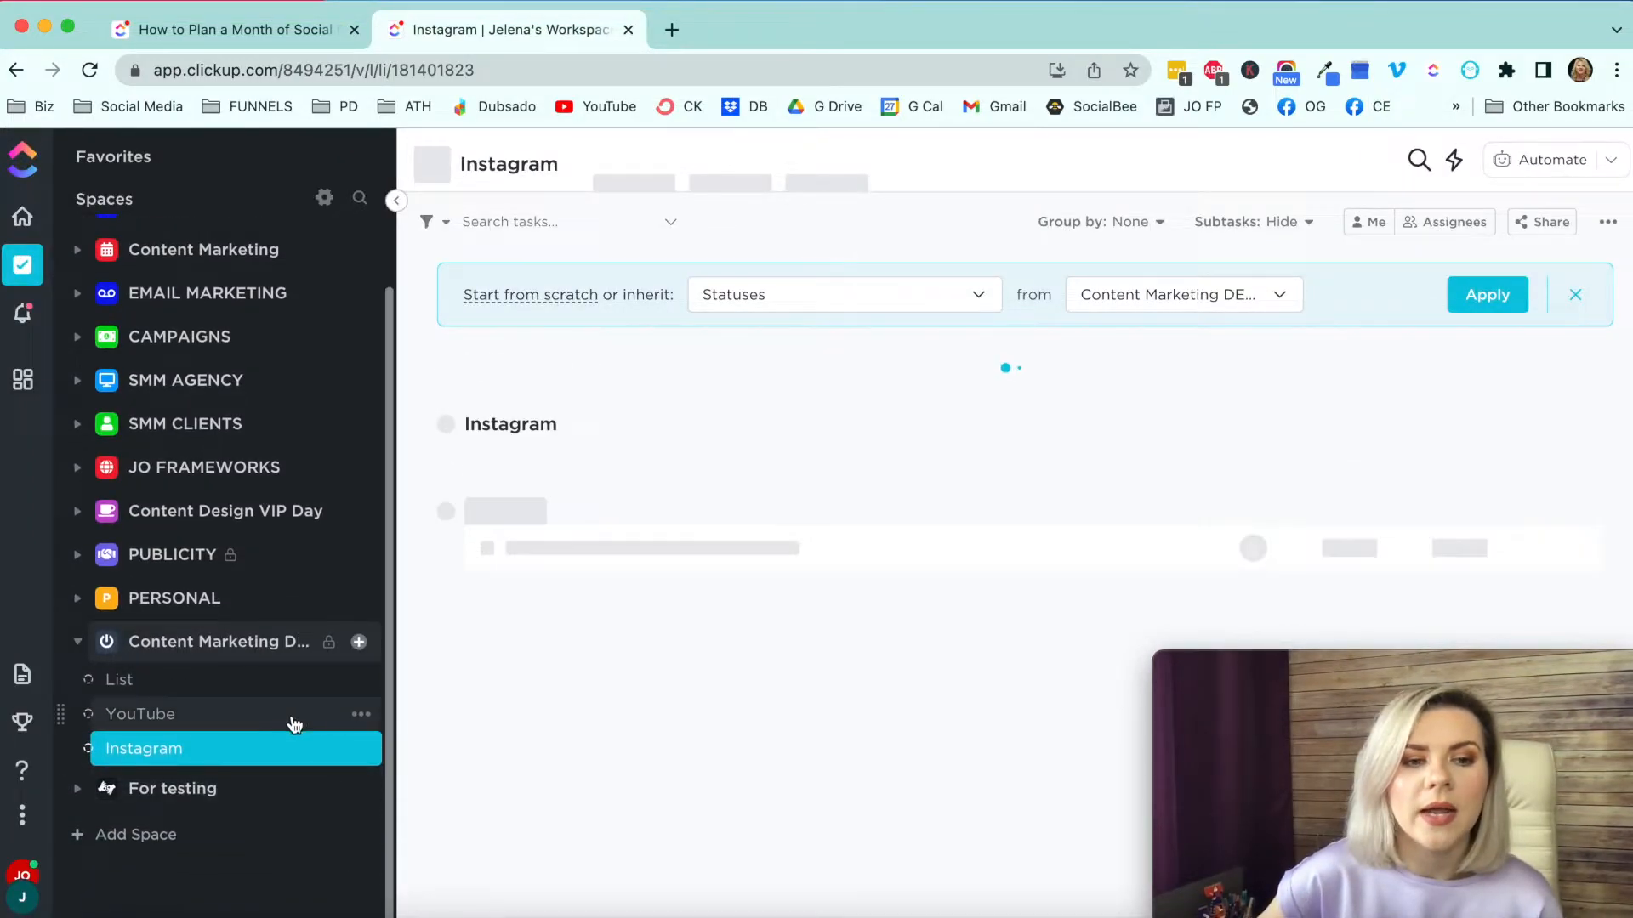
{"action": "left_click", "coordinate": [357, 680]}
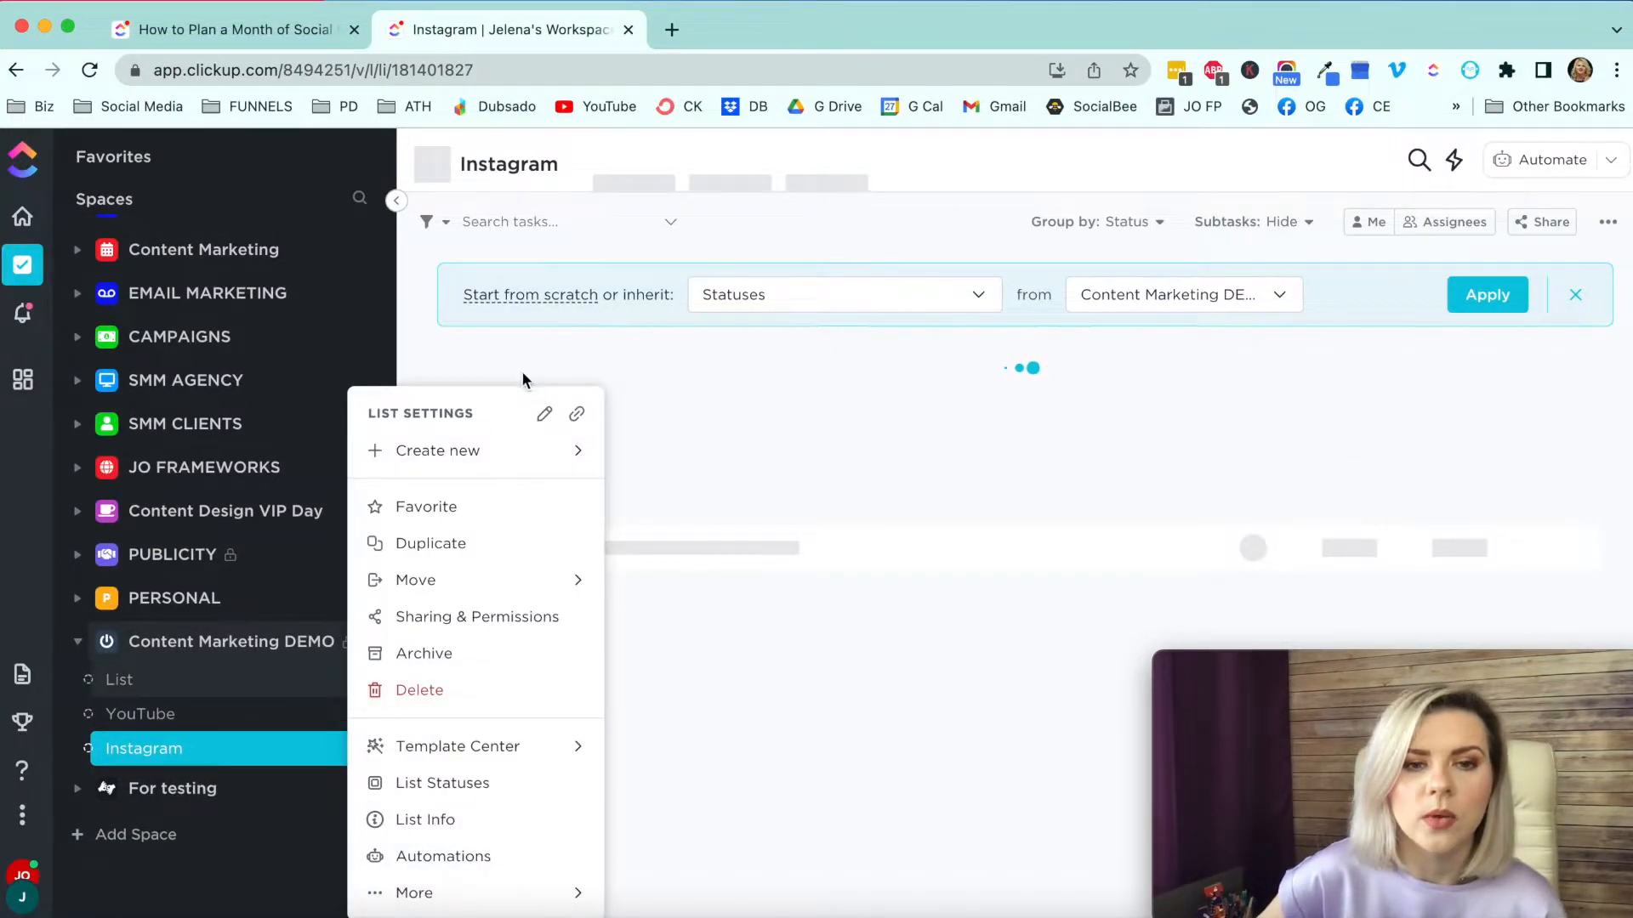
{"action": "left_click", "coordinate": [406, 690]}
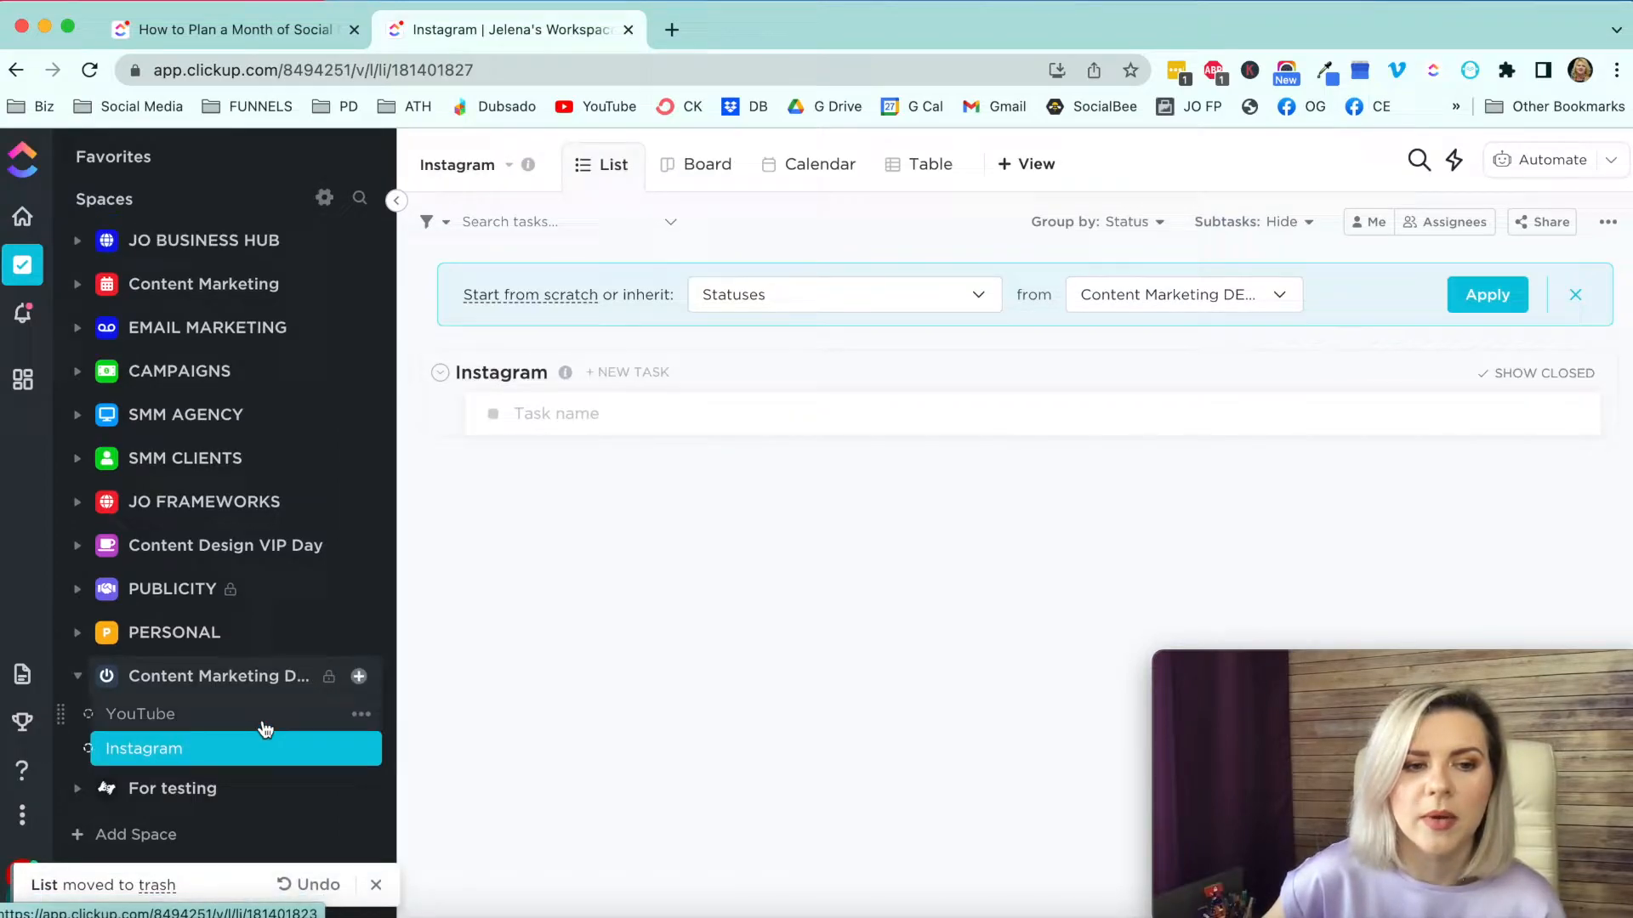
Step: Create a list named LinkedIn in the Content Marketing DEMO Space
{"action": "left_click", "coordinate": [360, 643]}
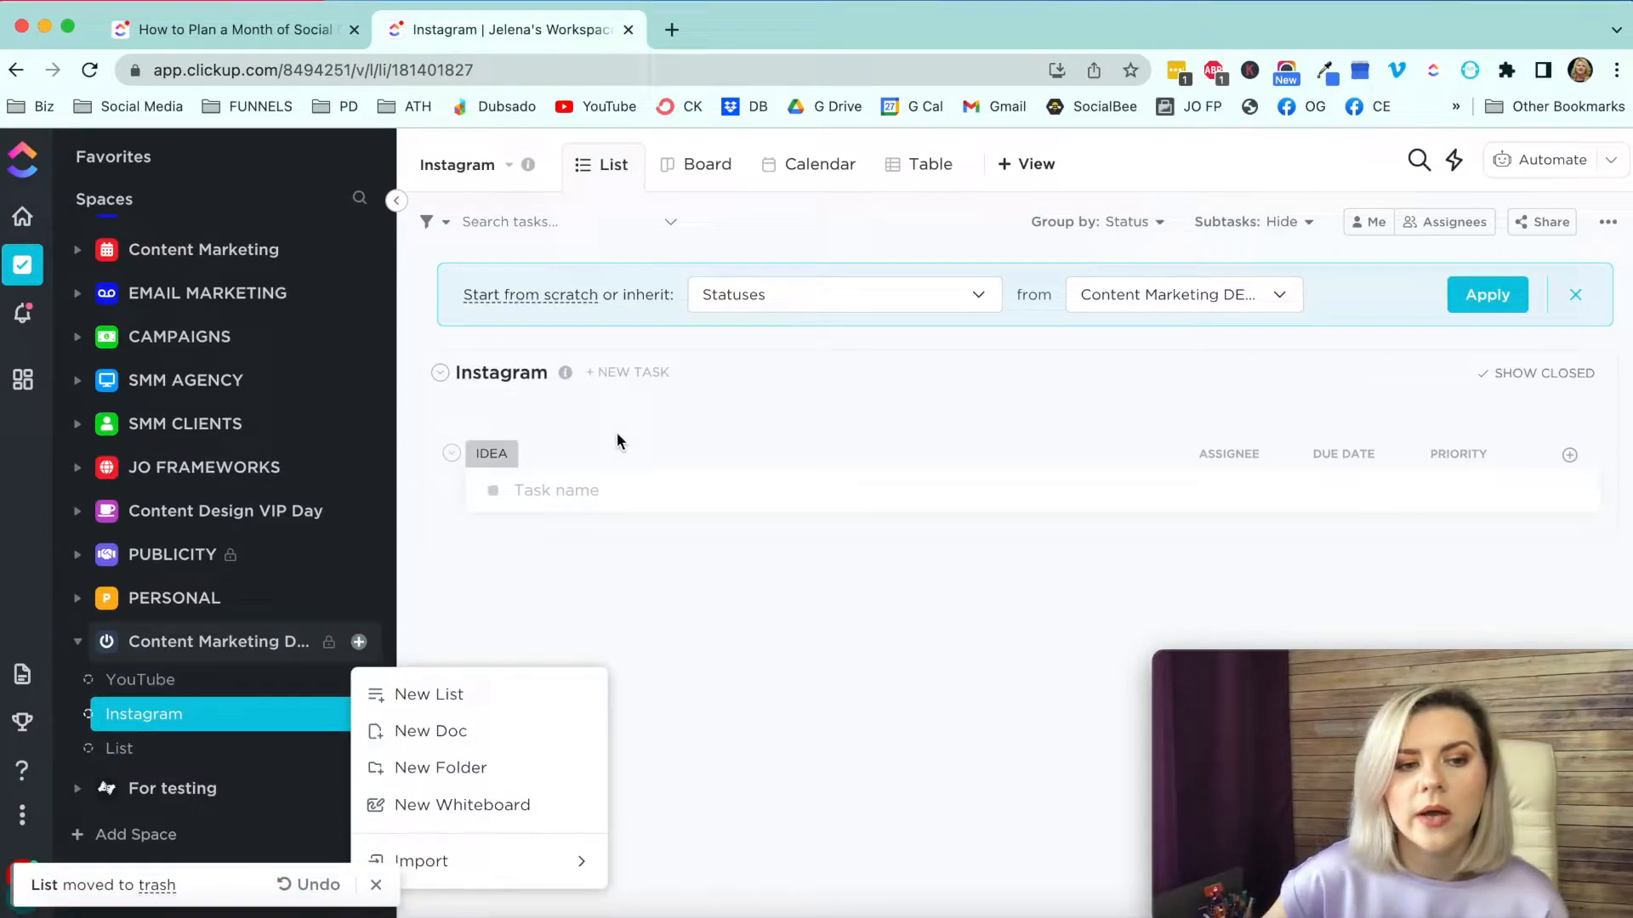
{"action": "left_click", "coordinate": [443, 696]}
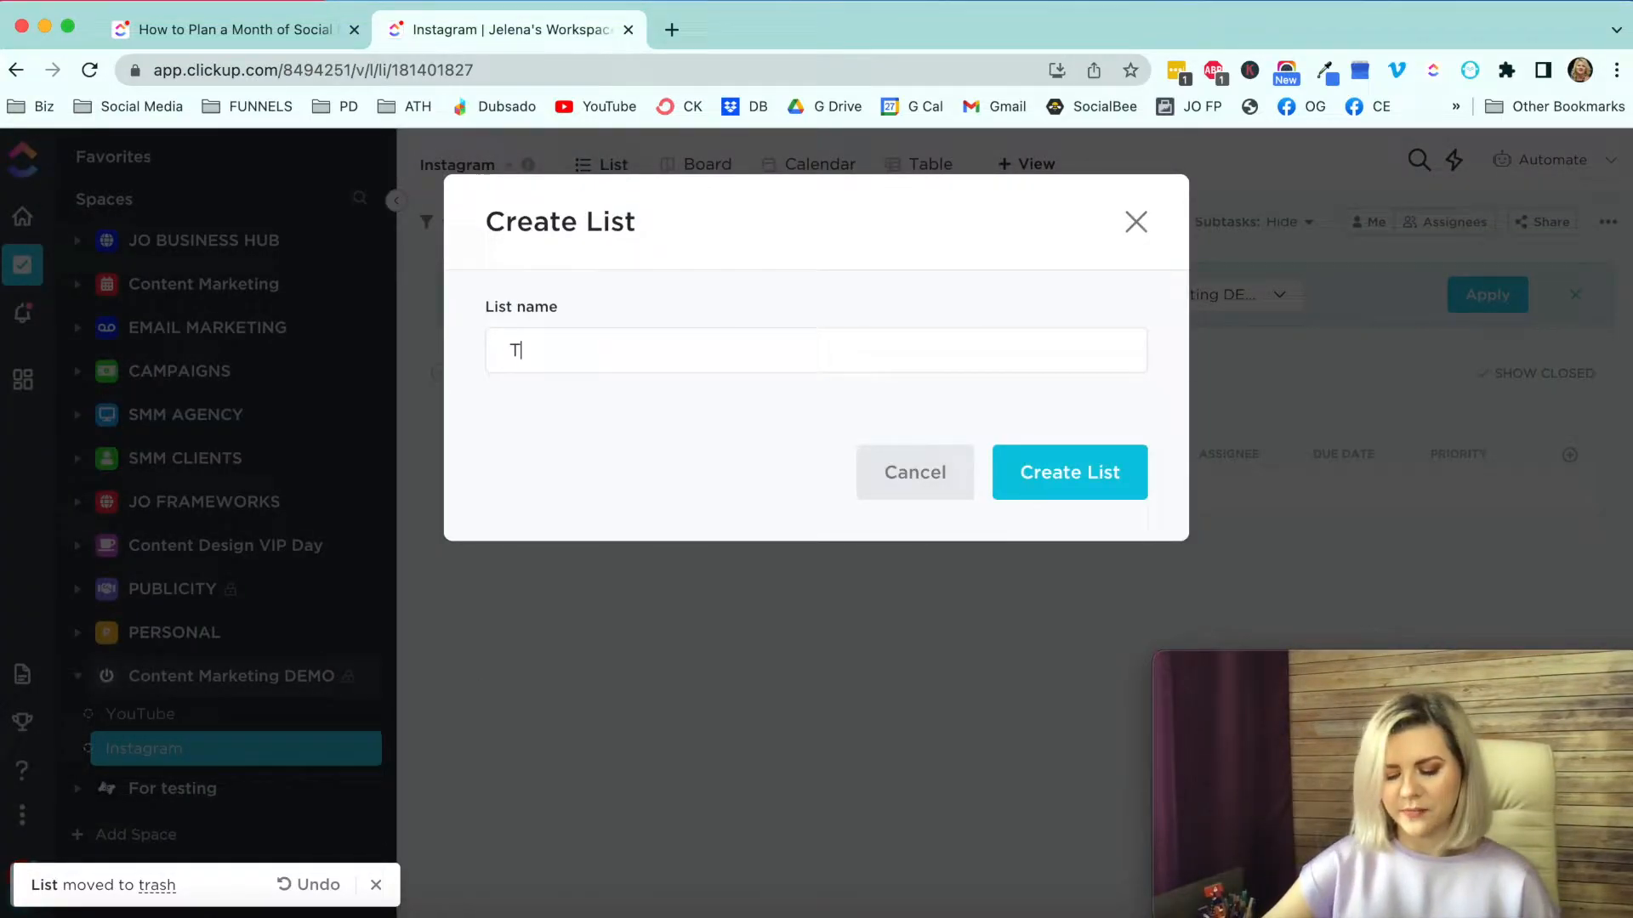
{"action": "key", "text": "BackSpace"}
{"action": "type", "text": "LinkedIn"}
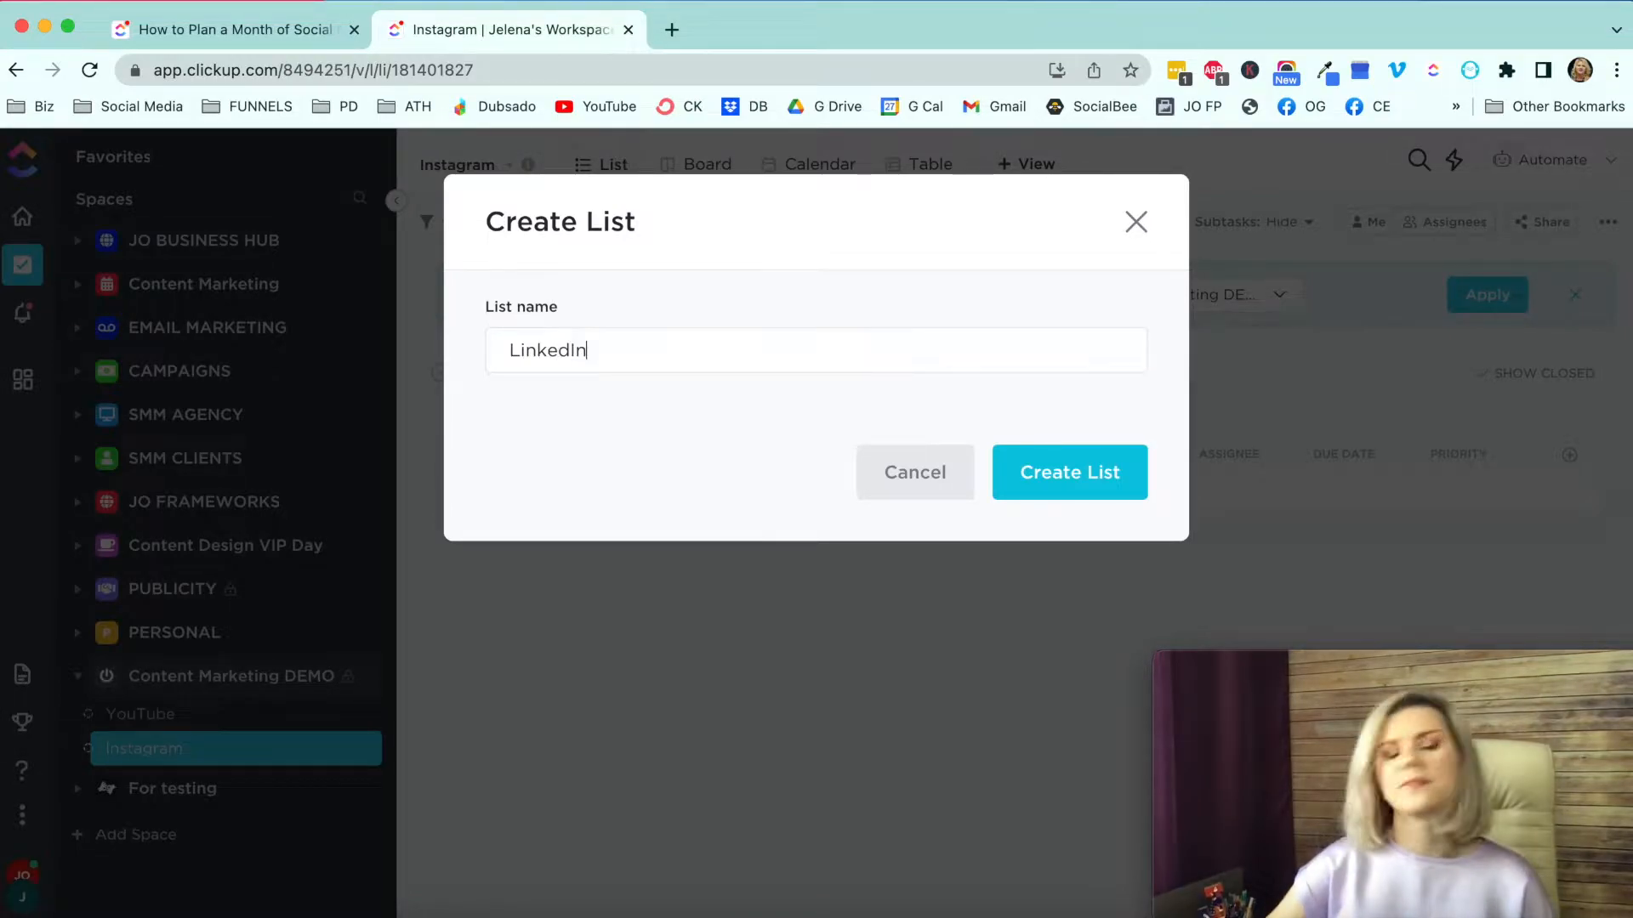
{"action": "left_click", "coordinate": [1068, 473]}
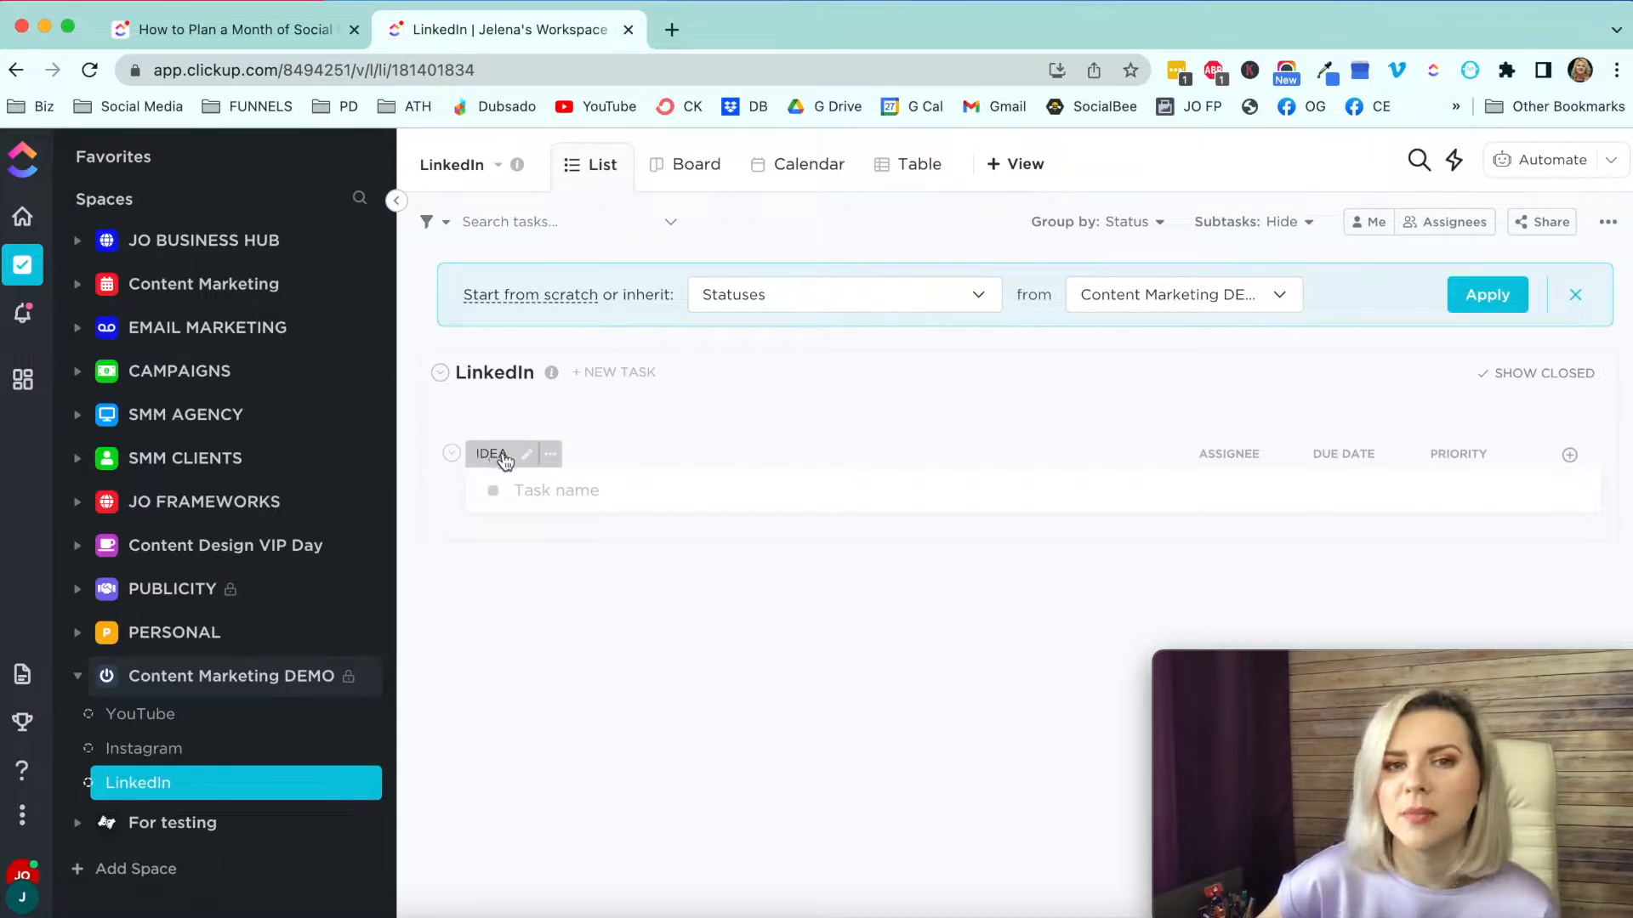
Step: Review the YouTube list's Board status columns, Calendar and Table views, and return to its List view
{"action": "left_click", "coordinate": [280, 714]}
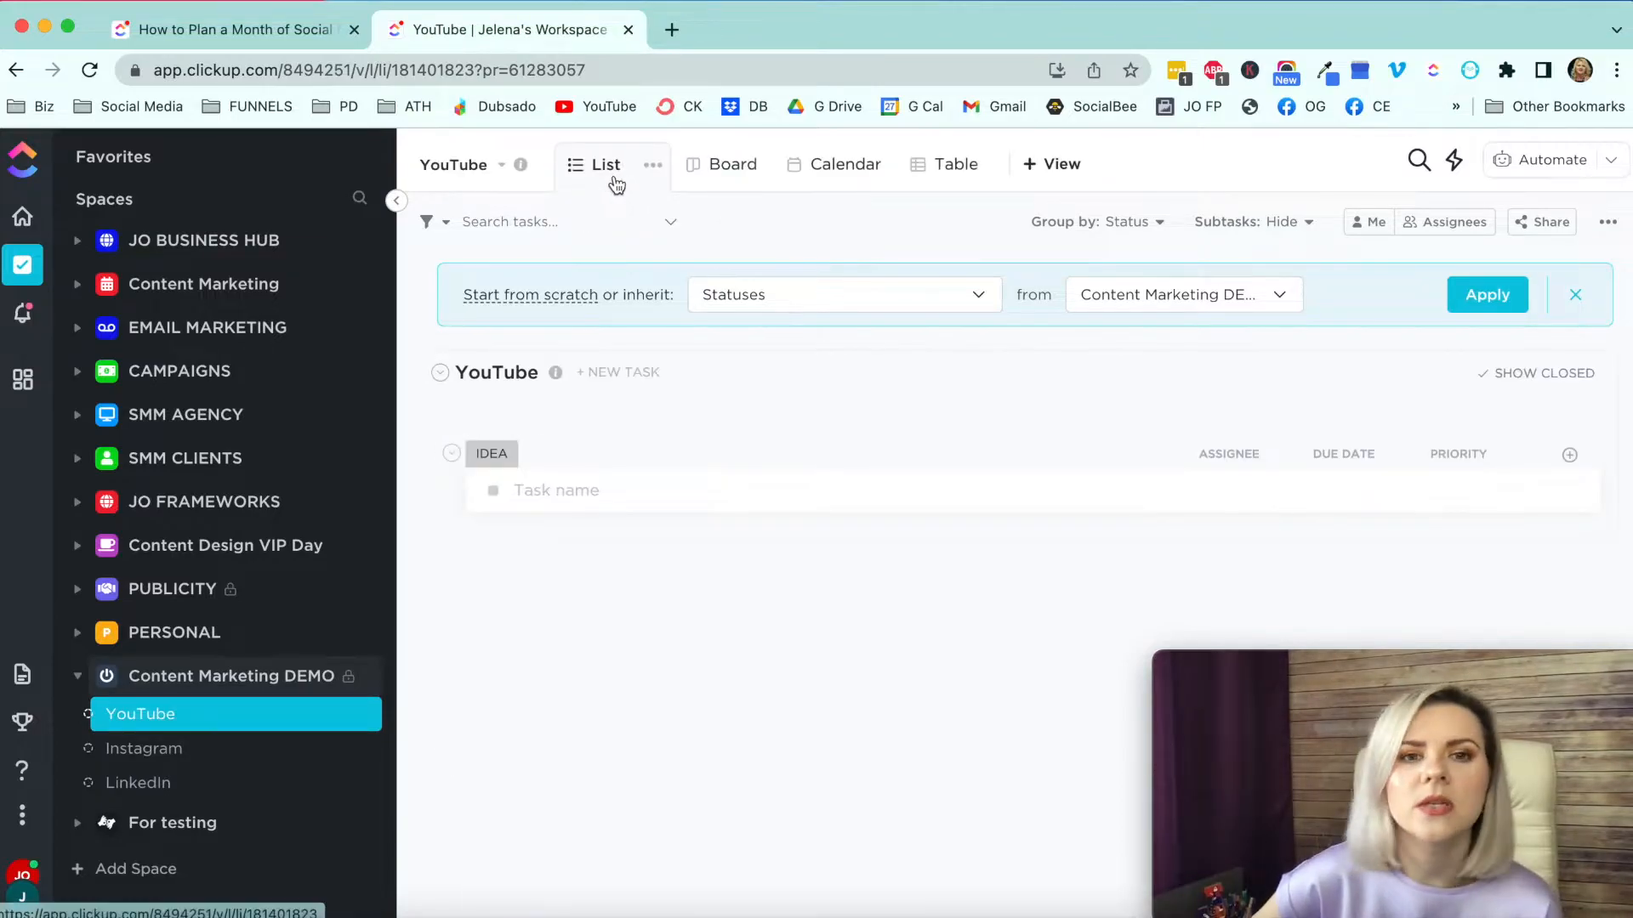
{"action": "left_click", "coordinate": [687, 174]}
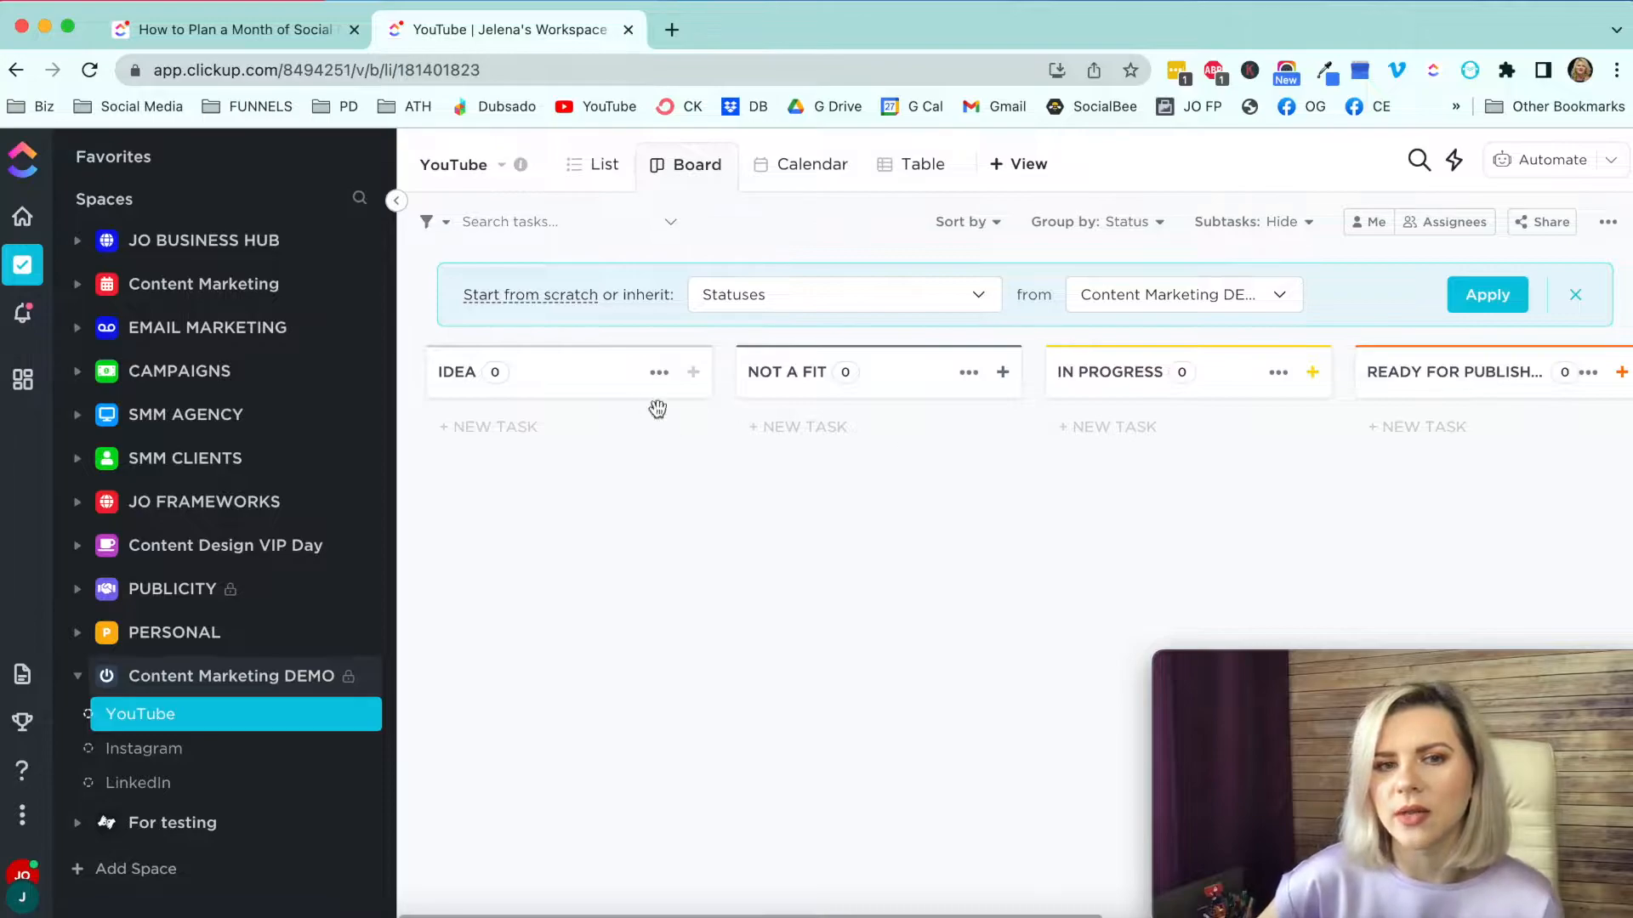
{"action": "scroll", "coordinate": [888, 383], "scroll_direction": "right", "scroll_amount": 10}
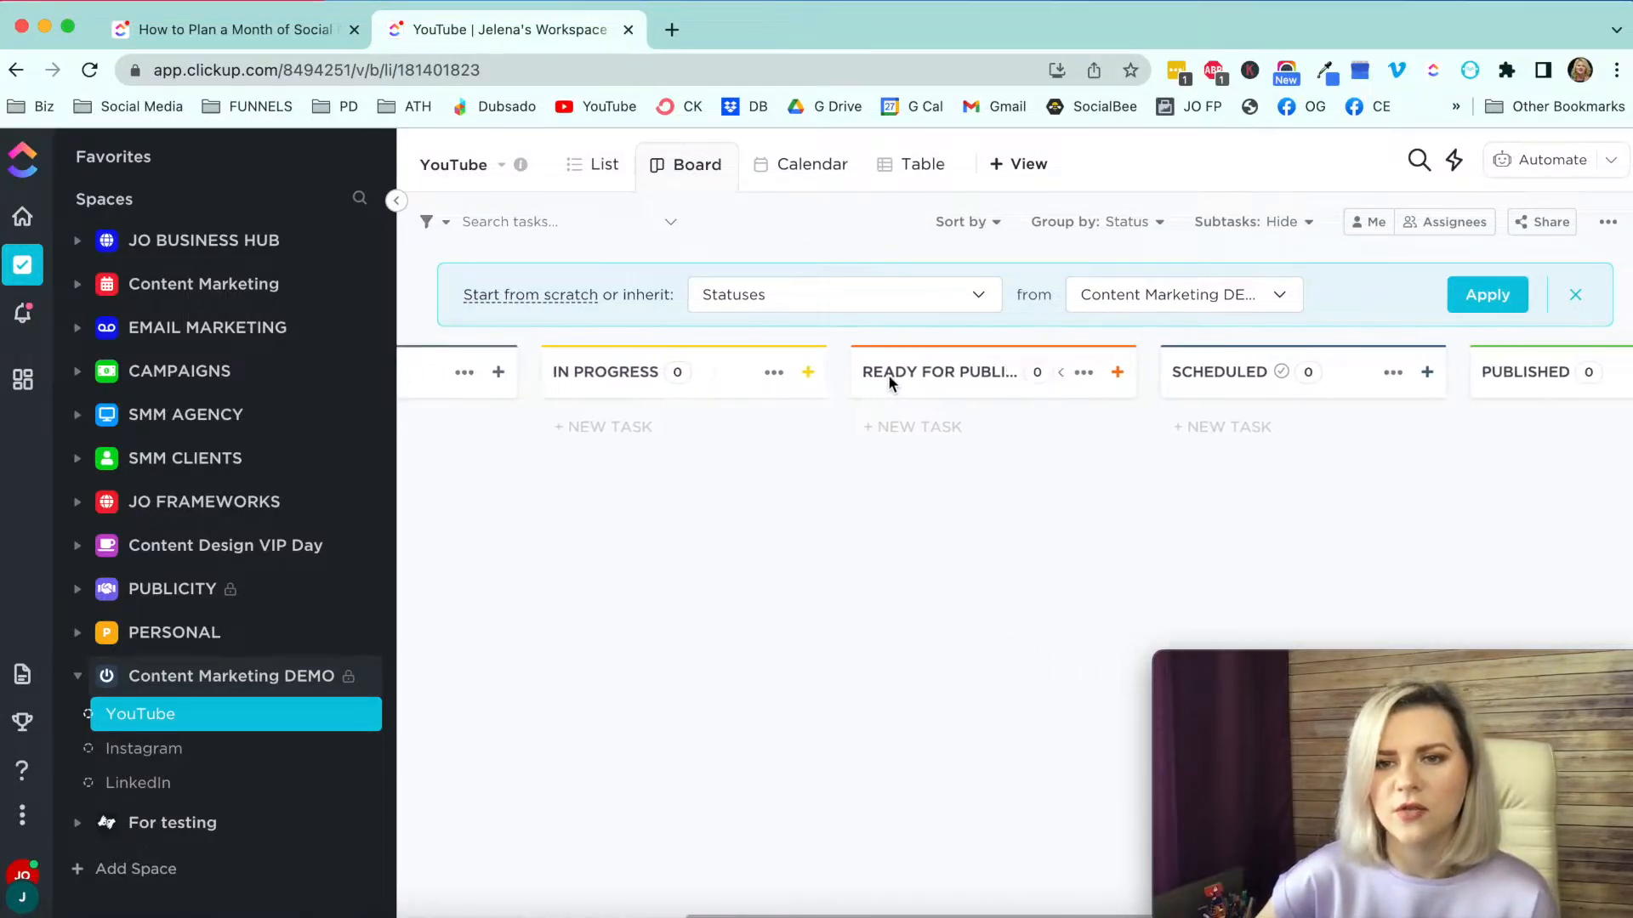
{"action": "scroll", "coordinate": [1290, 375], "scroll_direction": "right", "scroll_amount": 4}
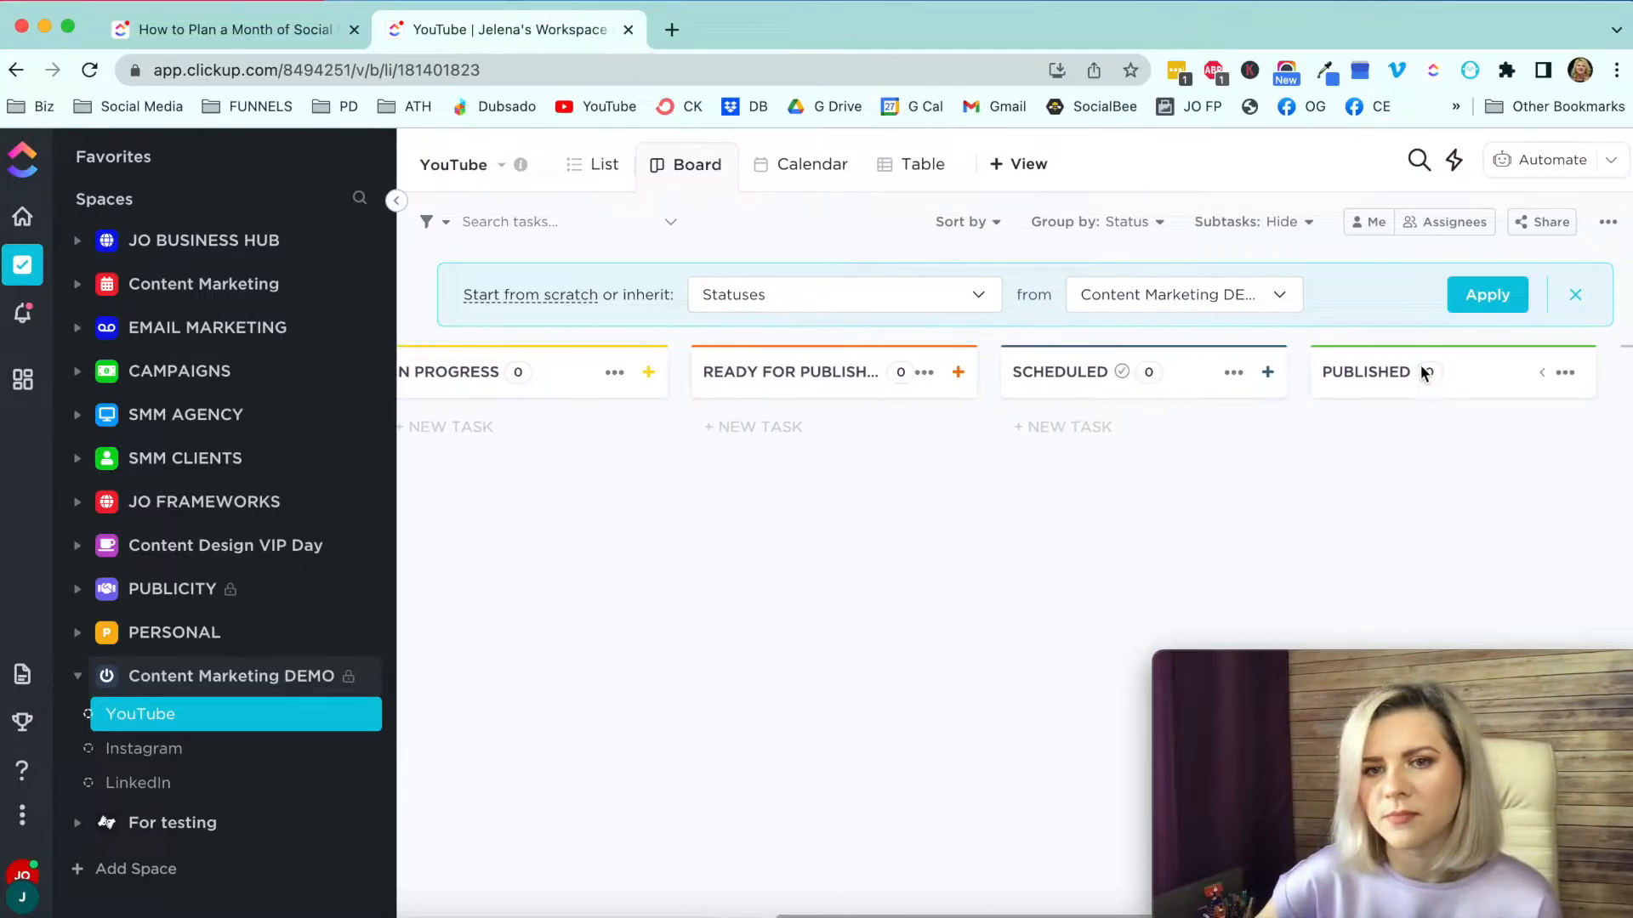
{"action": "left_click", "coordinate": [830, 180]}
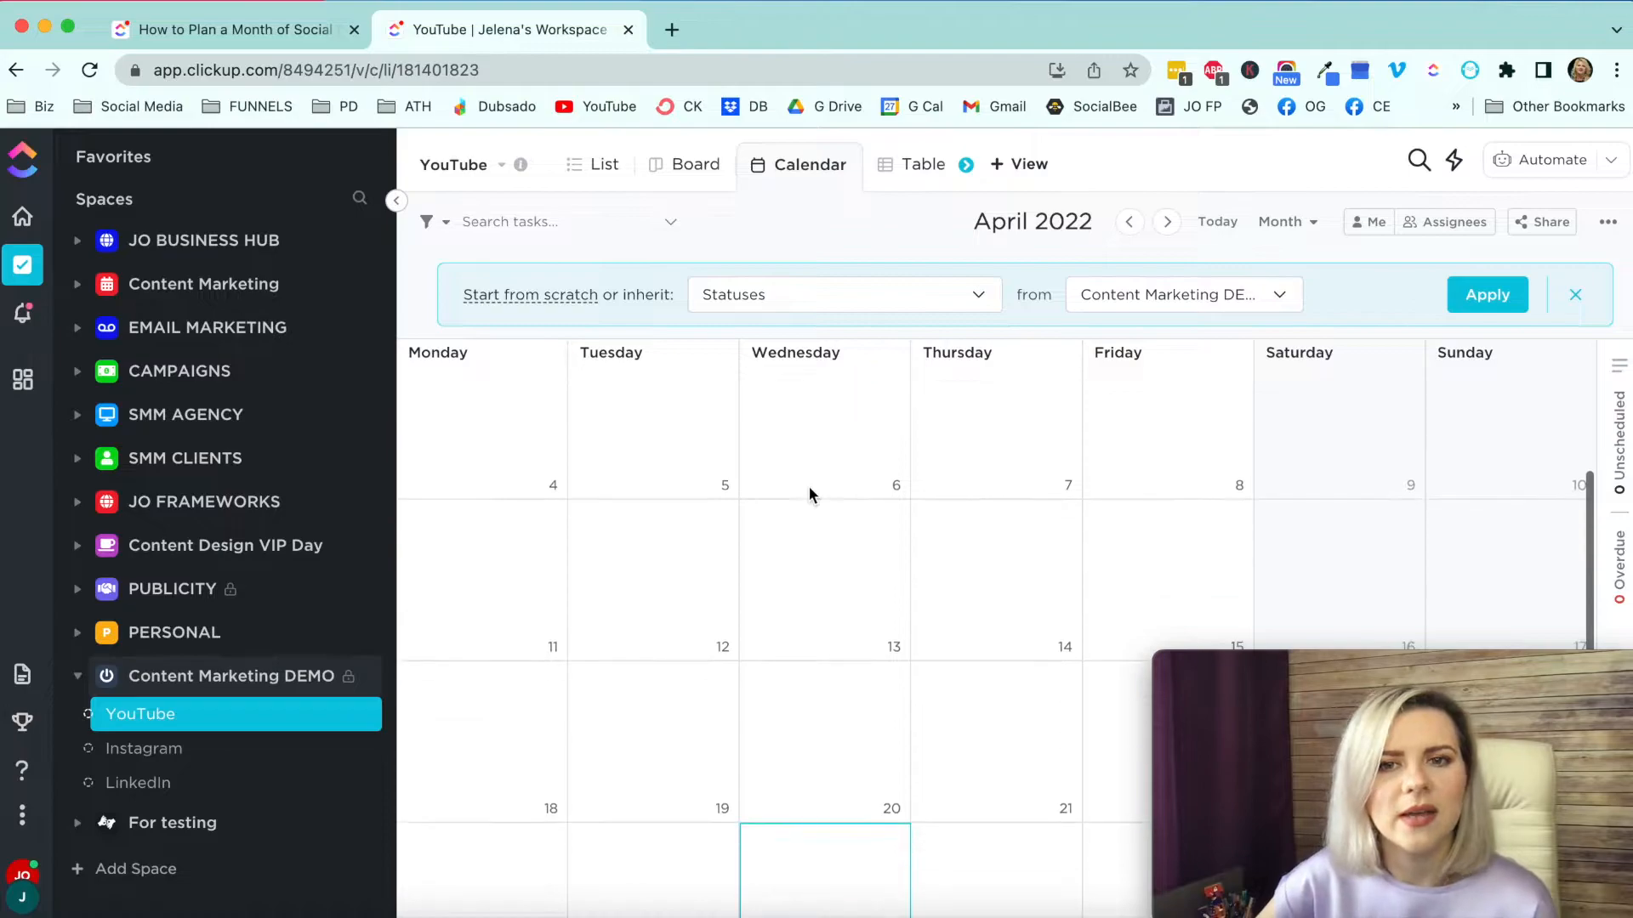
{"action": "left_click", "coordinate": [884, 180]}
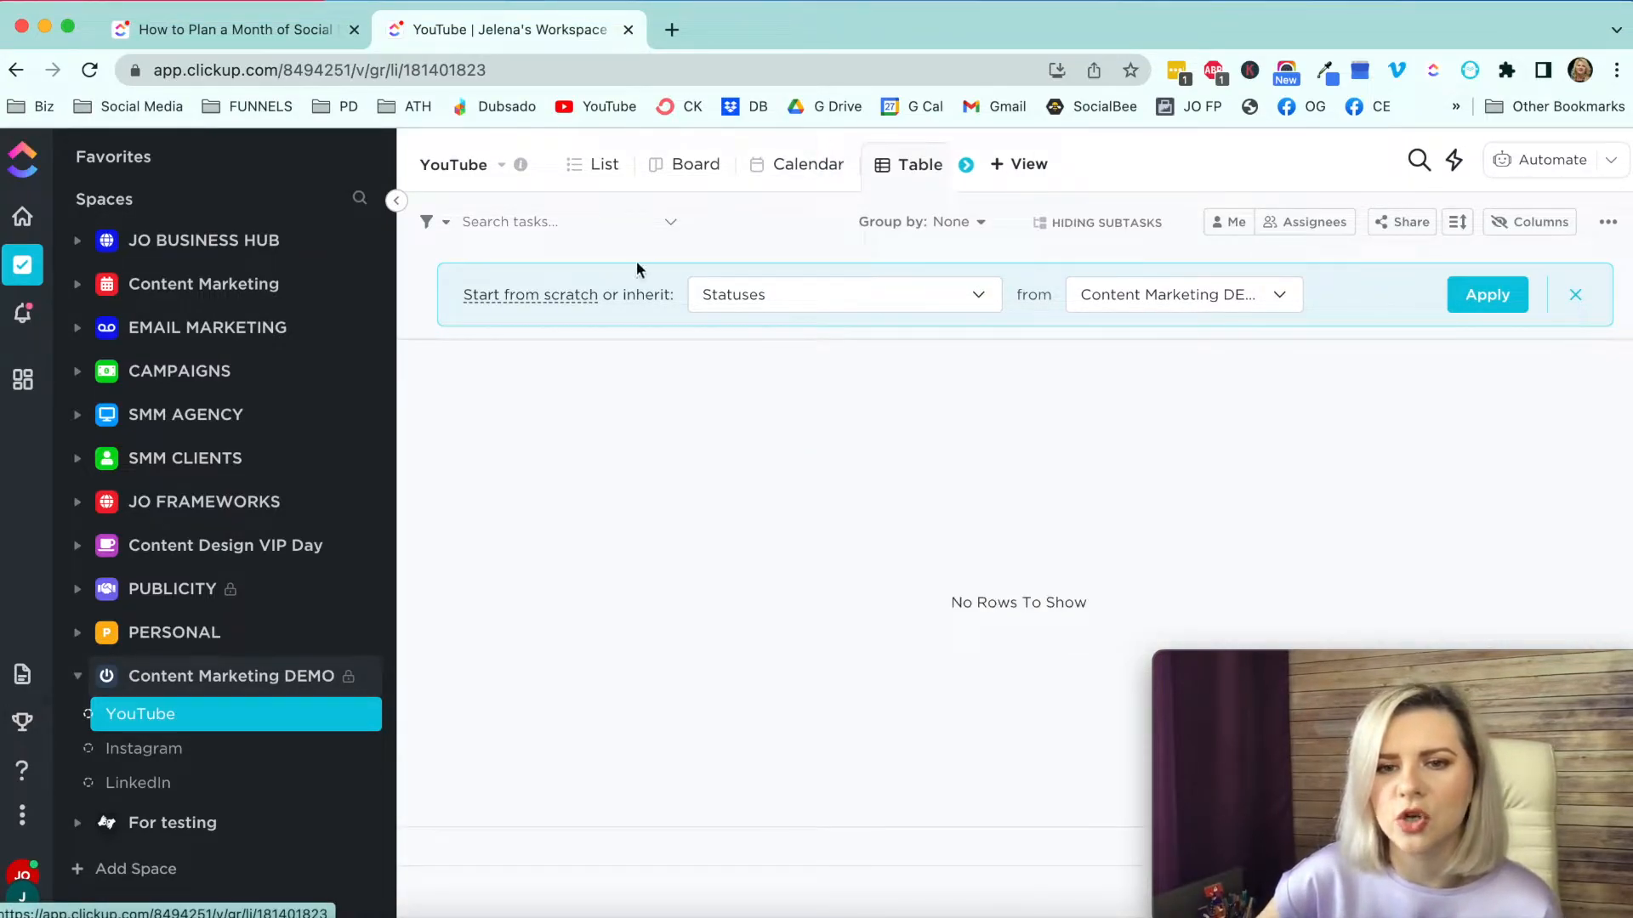
{"action": "left_click", "coordinate": [589, 176]}
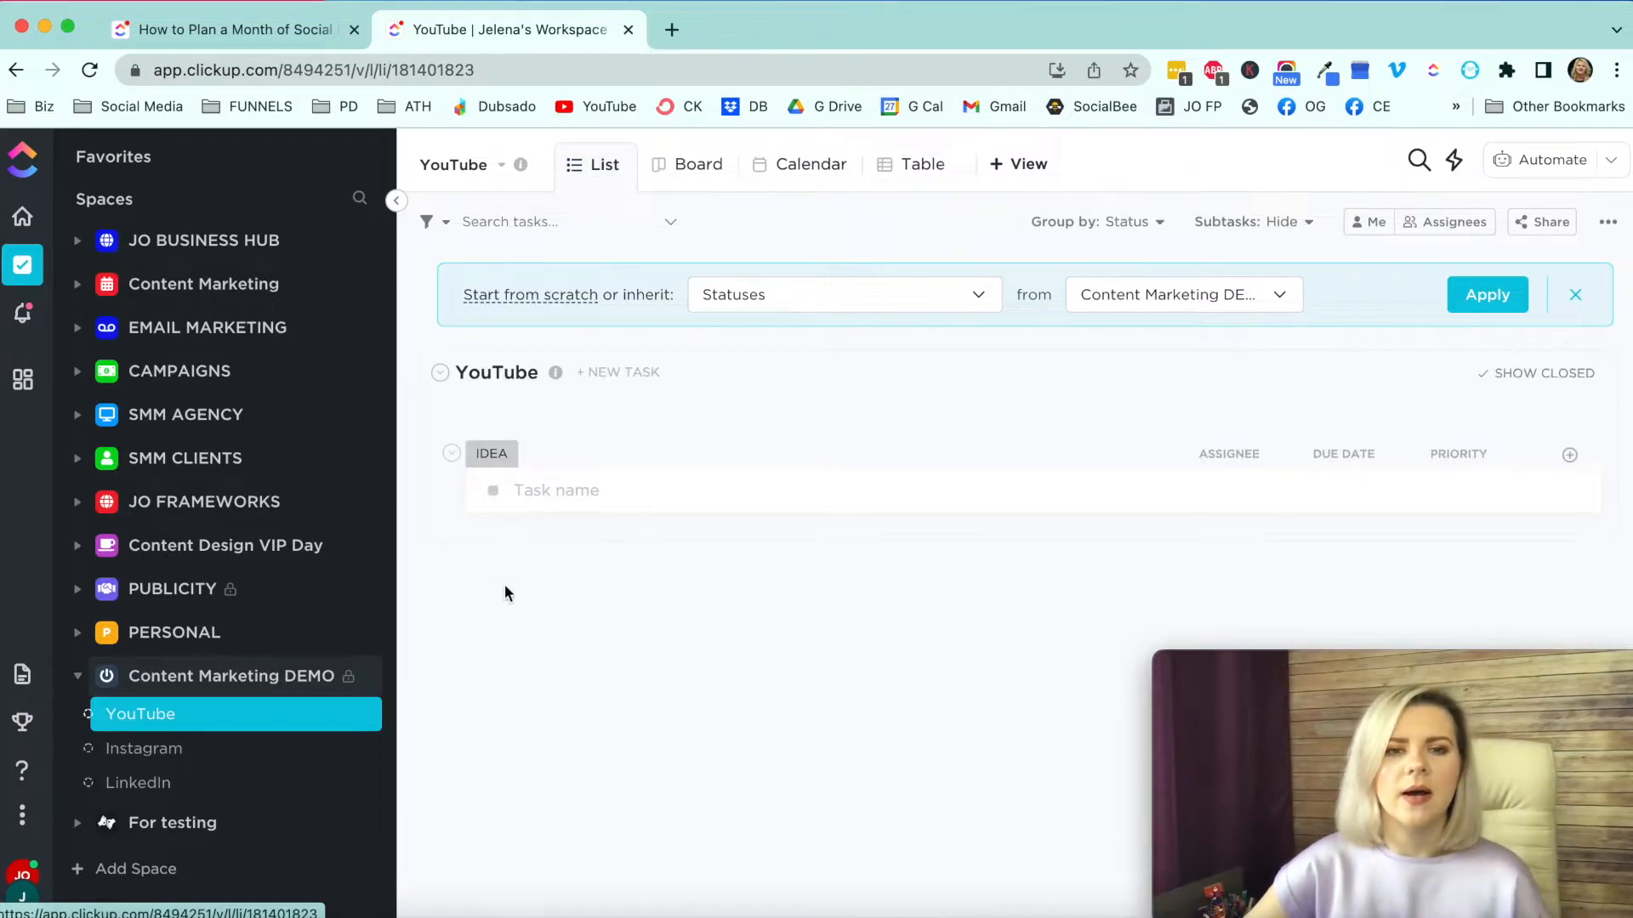
Step: Add the tasks "How to Text A Guy" and "Long Distance Relationships Tips" under the Idea status of the YouTube list
{"action": "left_click", "coordinate": [626, 490]}
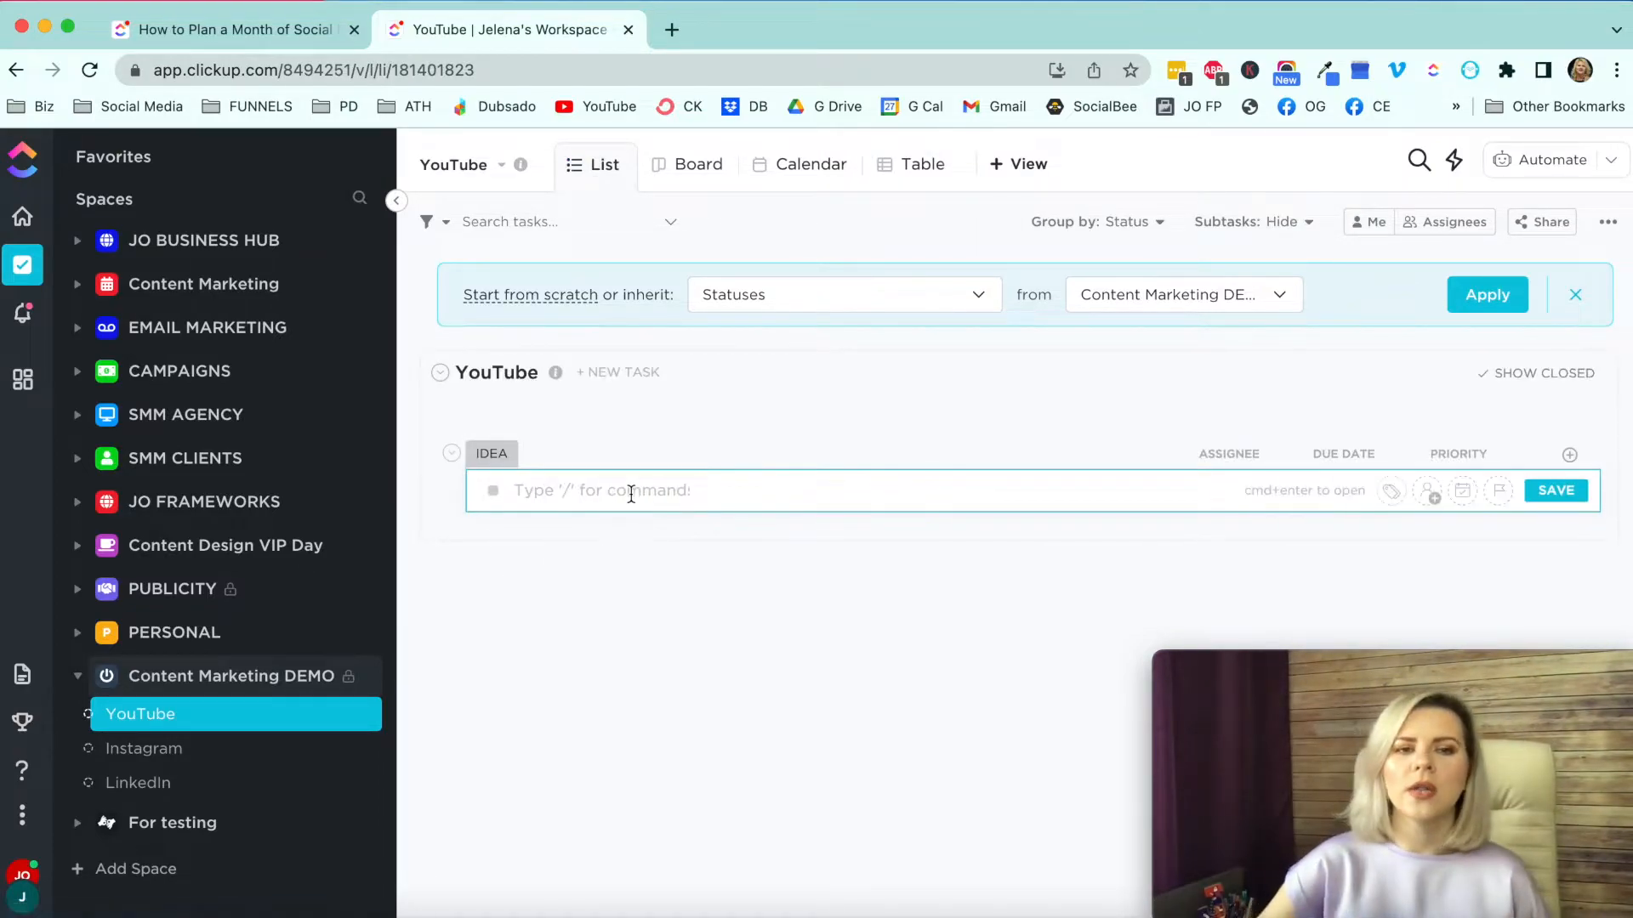
{"action": "type", "text": "How to Tx"}
{"action": "type", "text": "xt "}
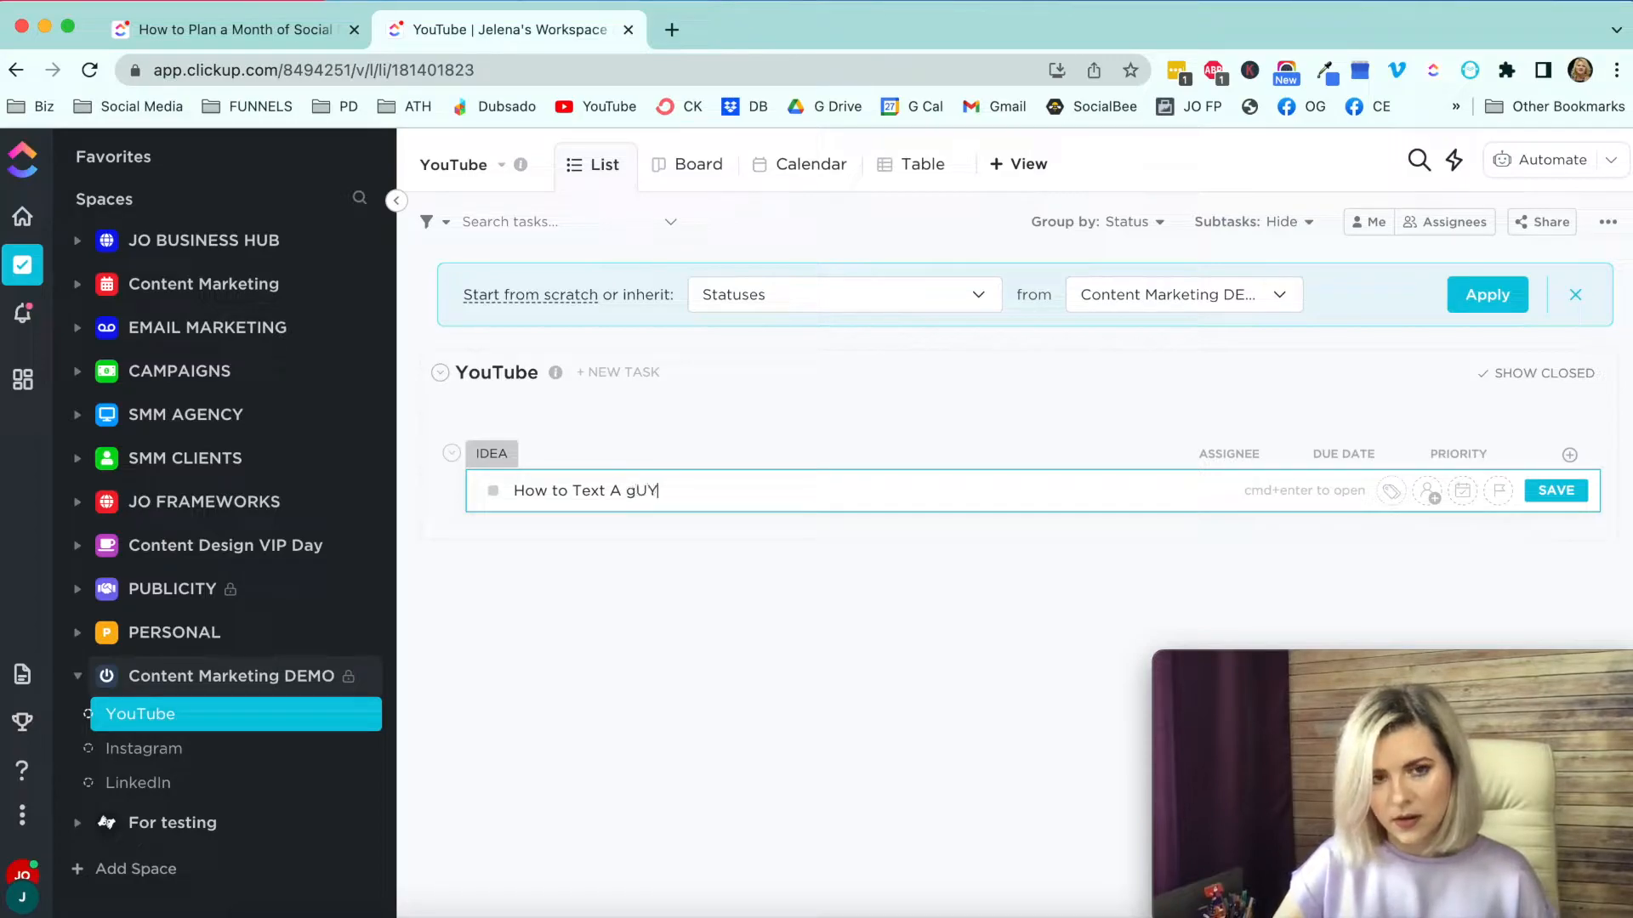
{"action": "type", "text": "A Guy"}
{"action": "key", "text": "Return"}
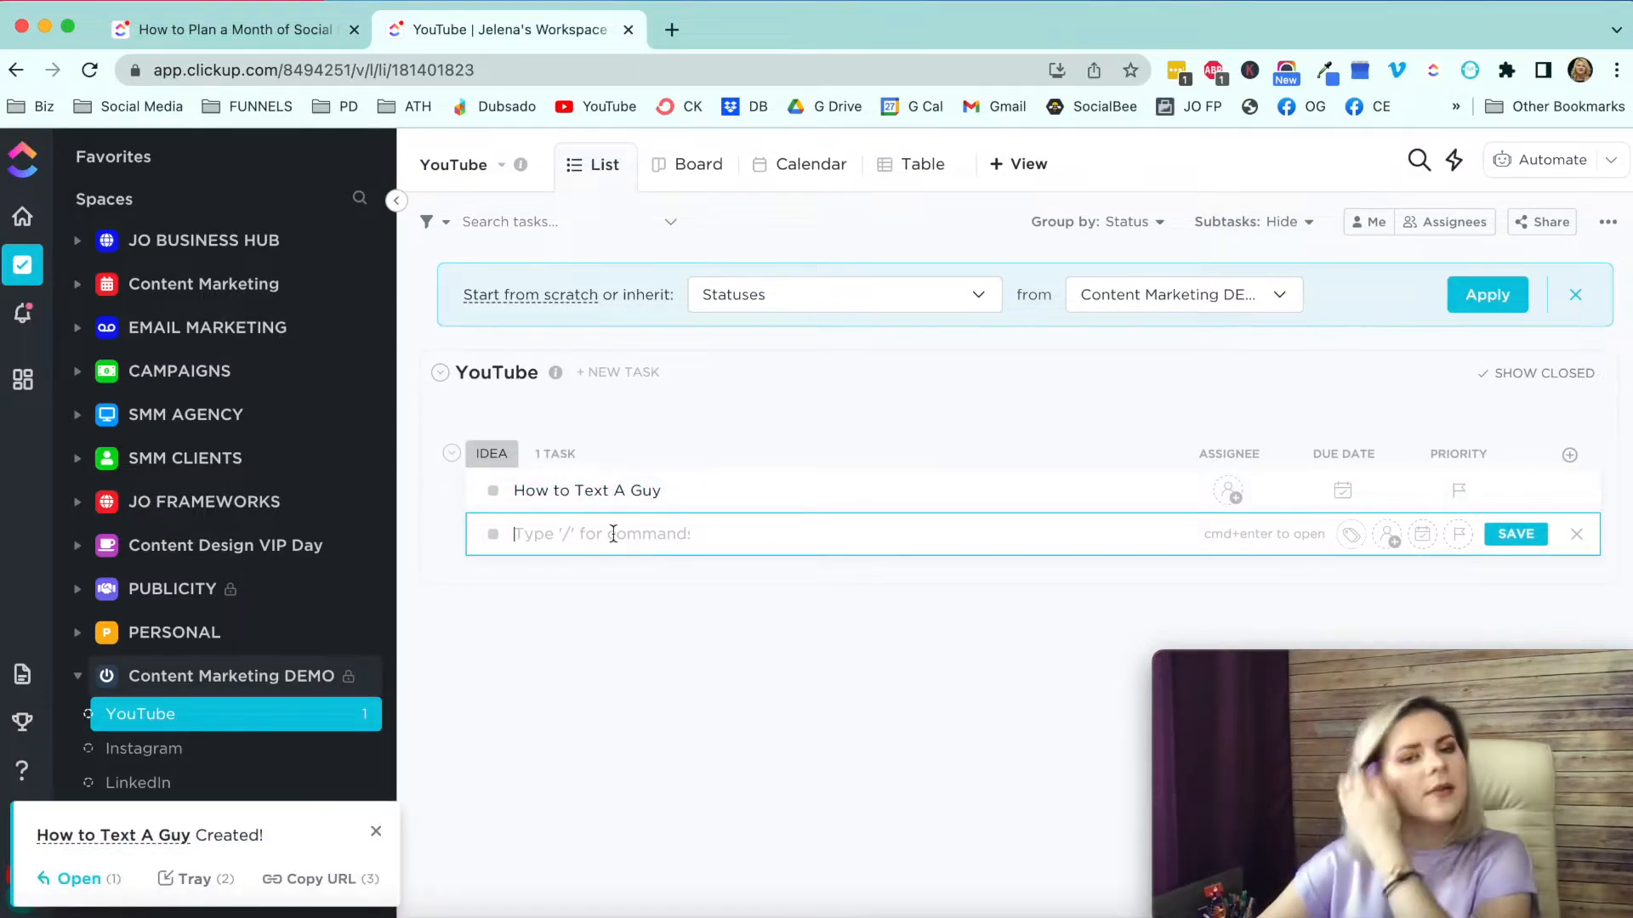
{"action": "type", "text": "Long Distance Re"}
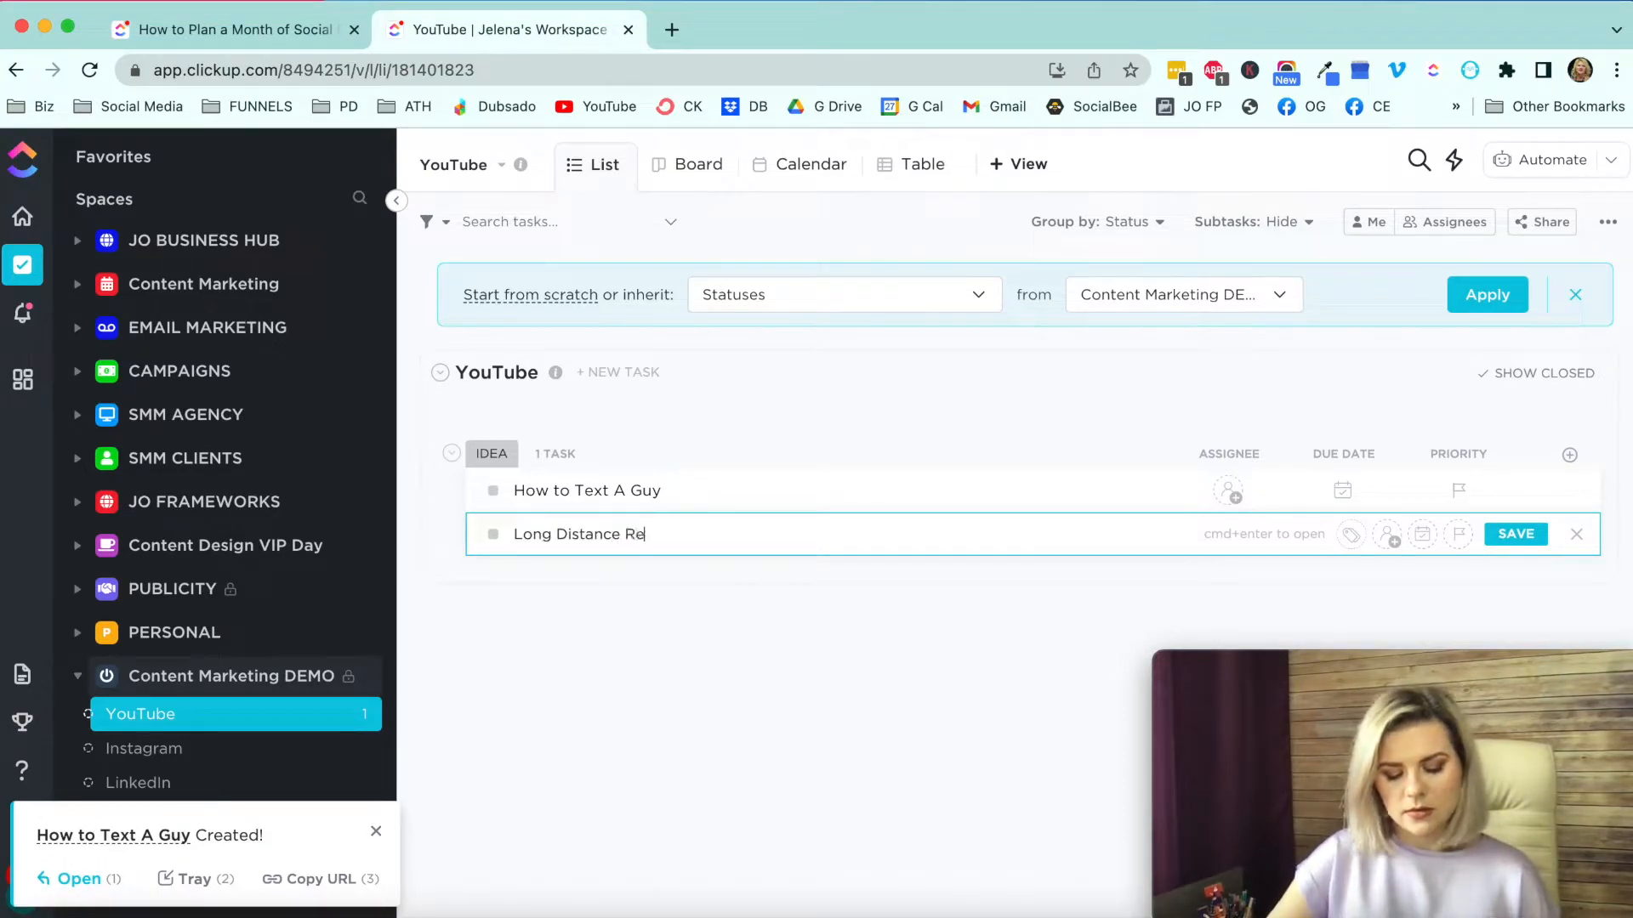
{"action": "type", "text": "lationships Tips"}
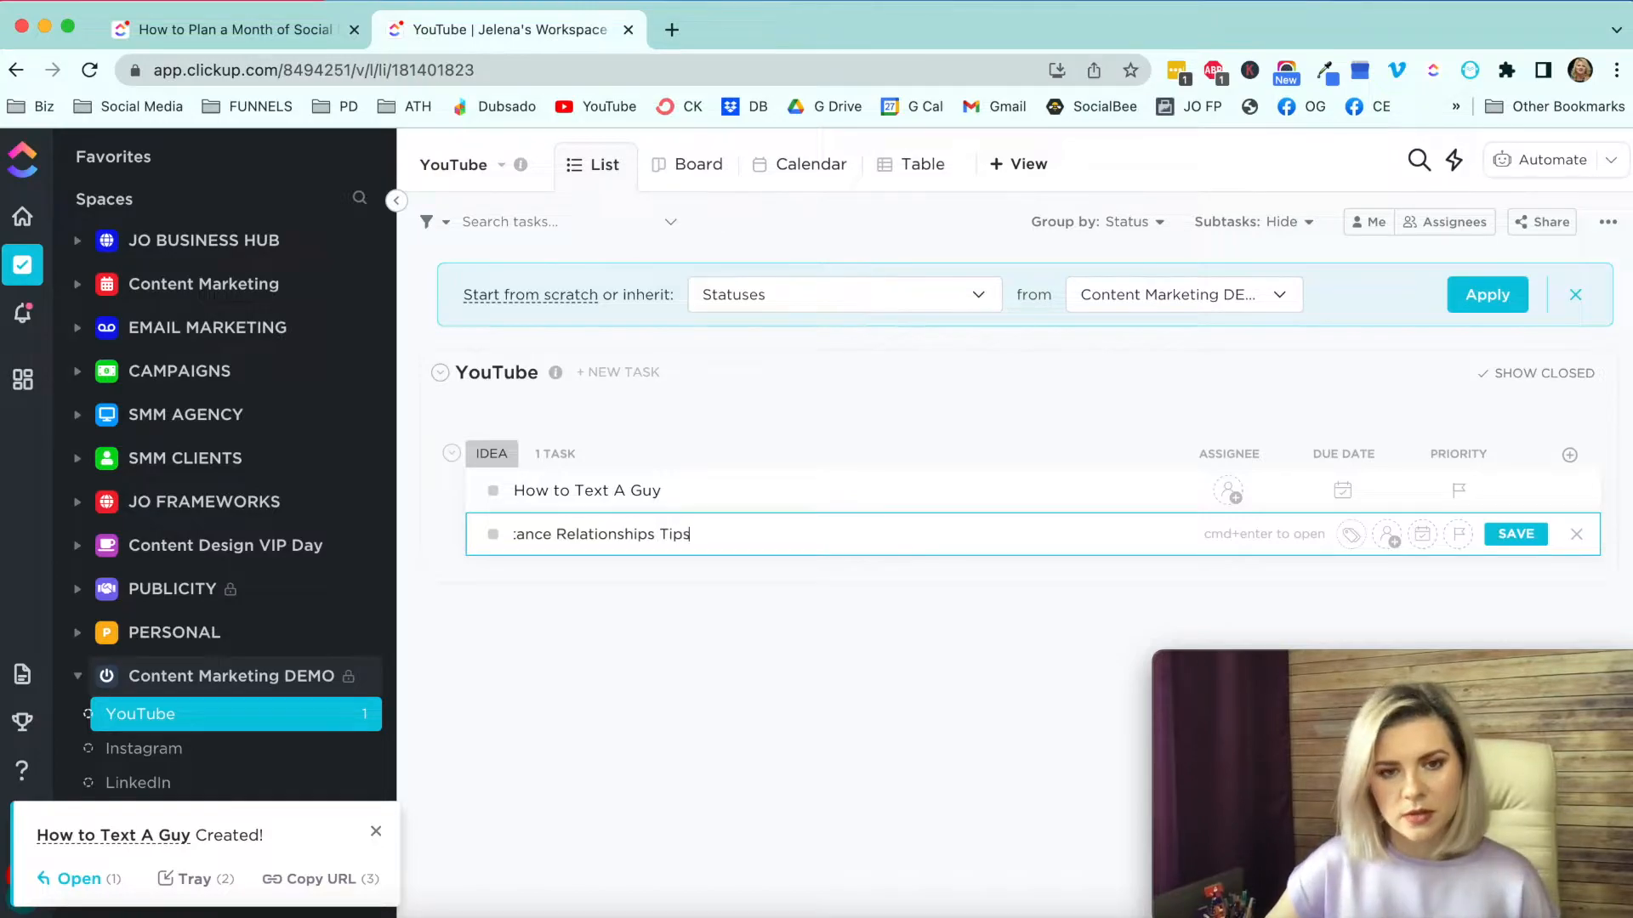
{"action": "key", "text": "Return"}
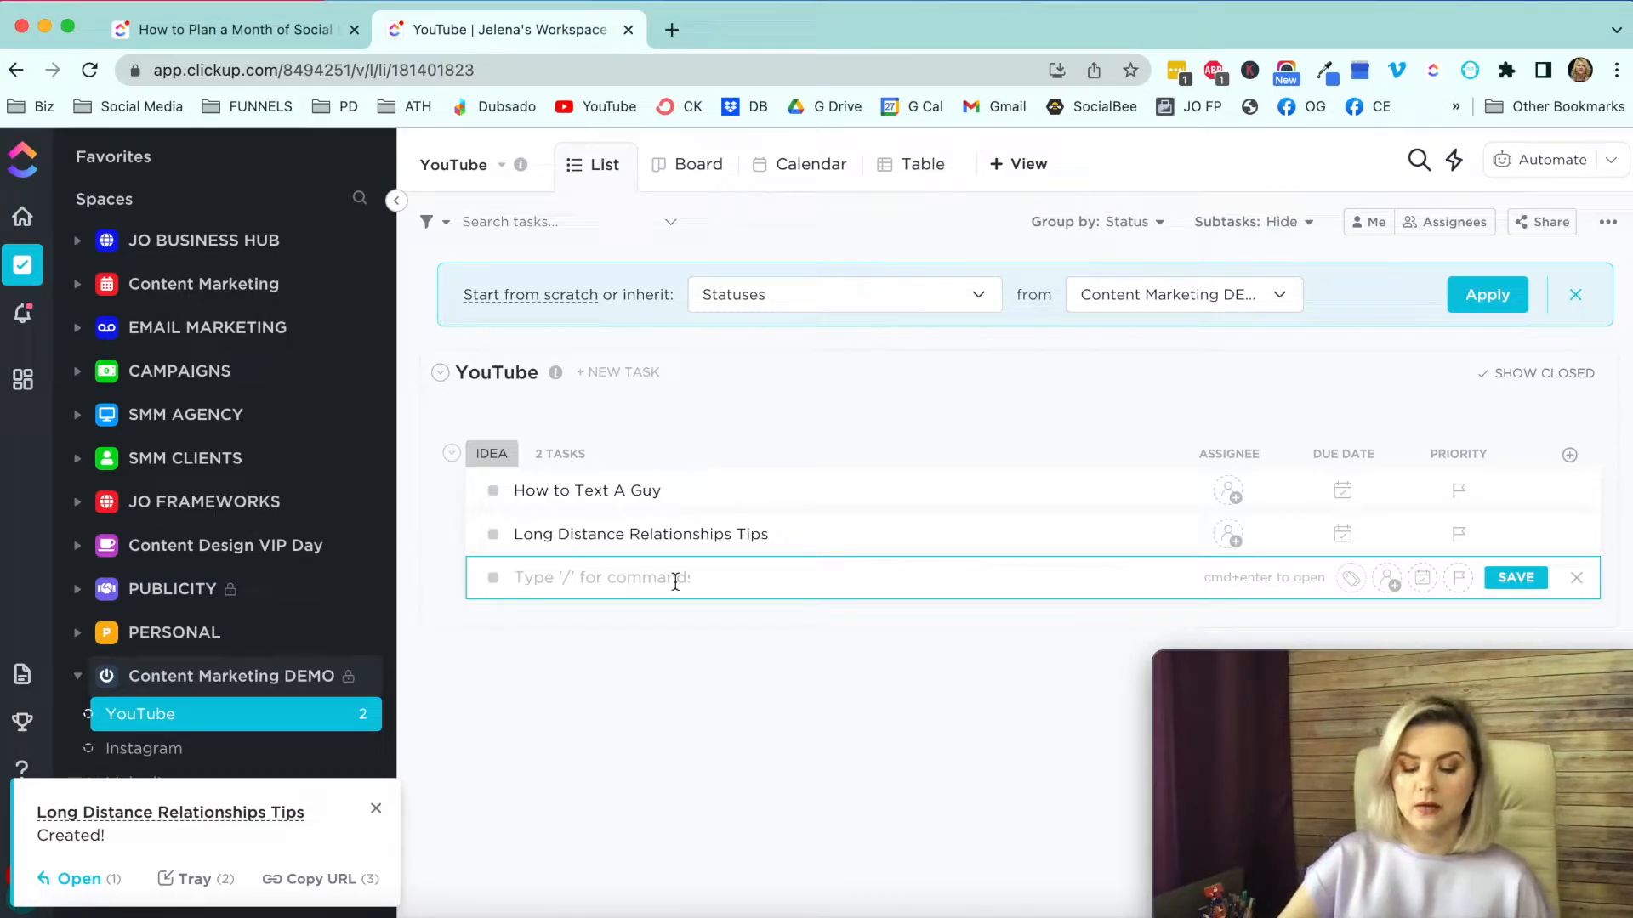
Step: Add the tasks "Relationship Red Flags" and "How to Know If He Likes You" under the Idea status of the YouTube list
{"action": "type", "text": "hip Red Fla"}
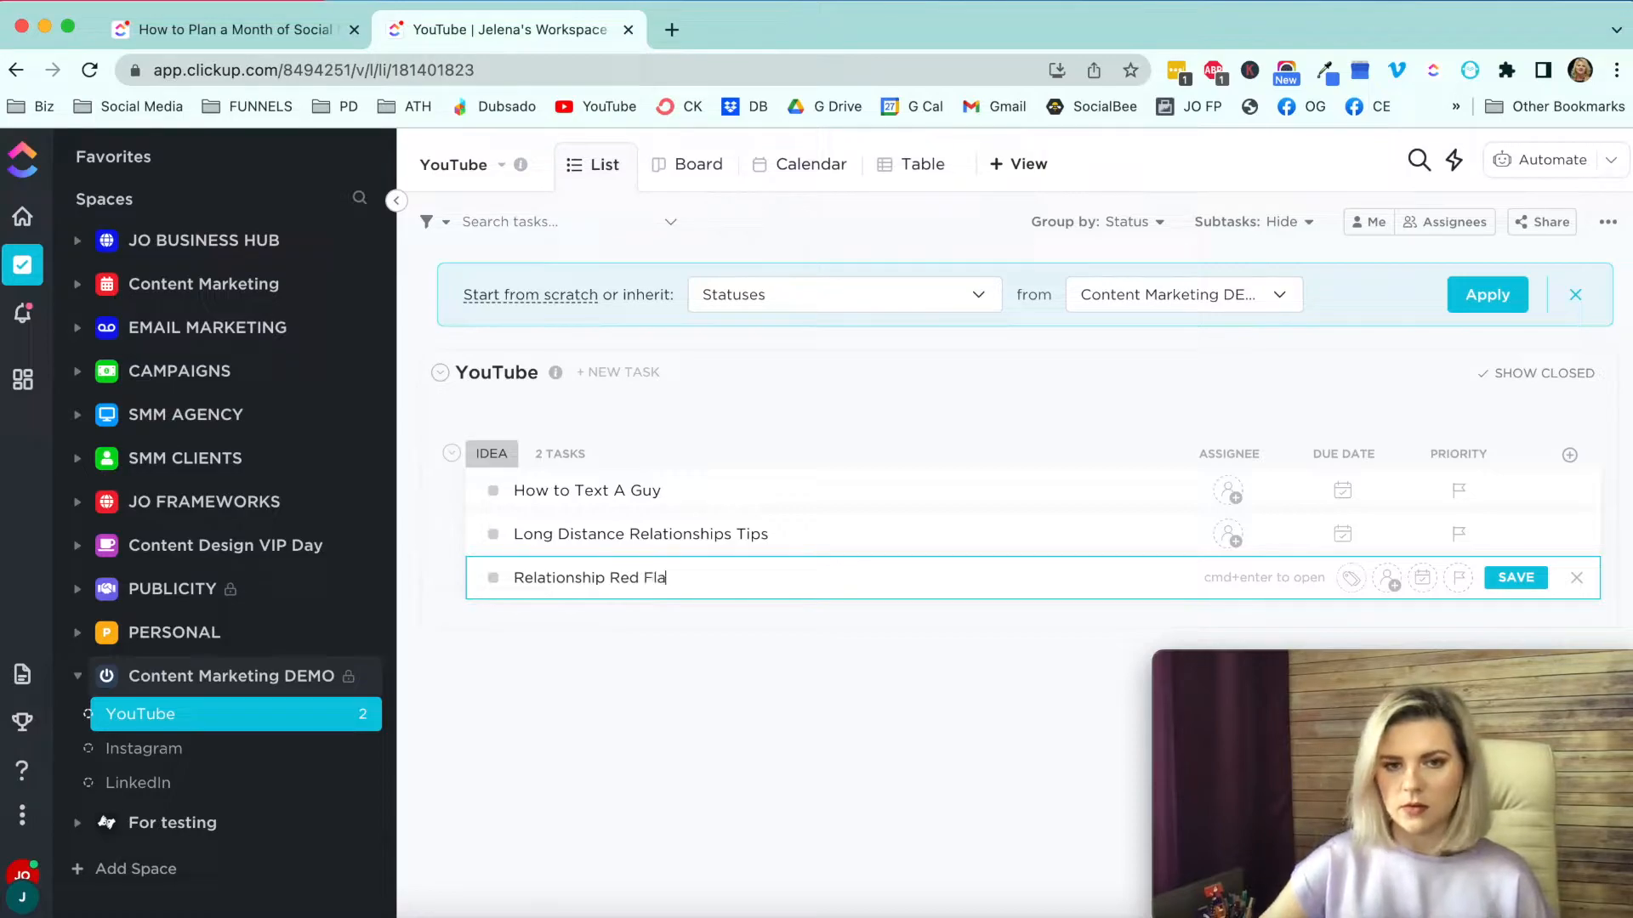
{"action": "type", "text": "f"}
{"action": "key", "text": "BackSpace"}
{"action": "type", "text": "gs"}
{"action": "key", "text": "Return"}
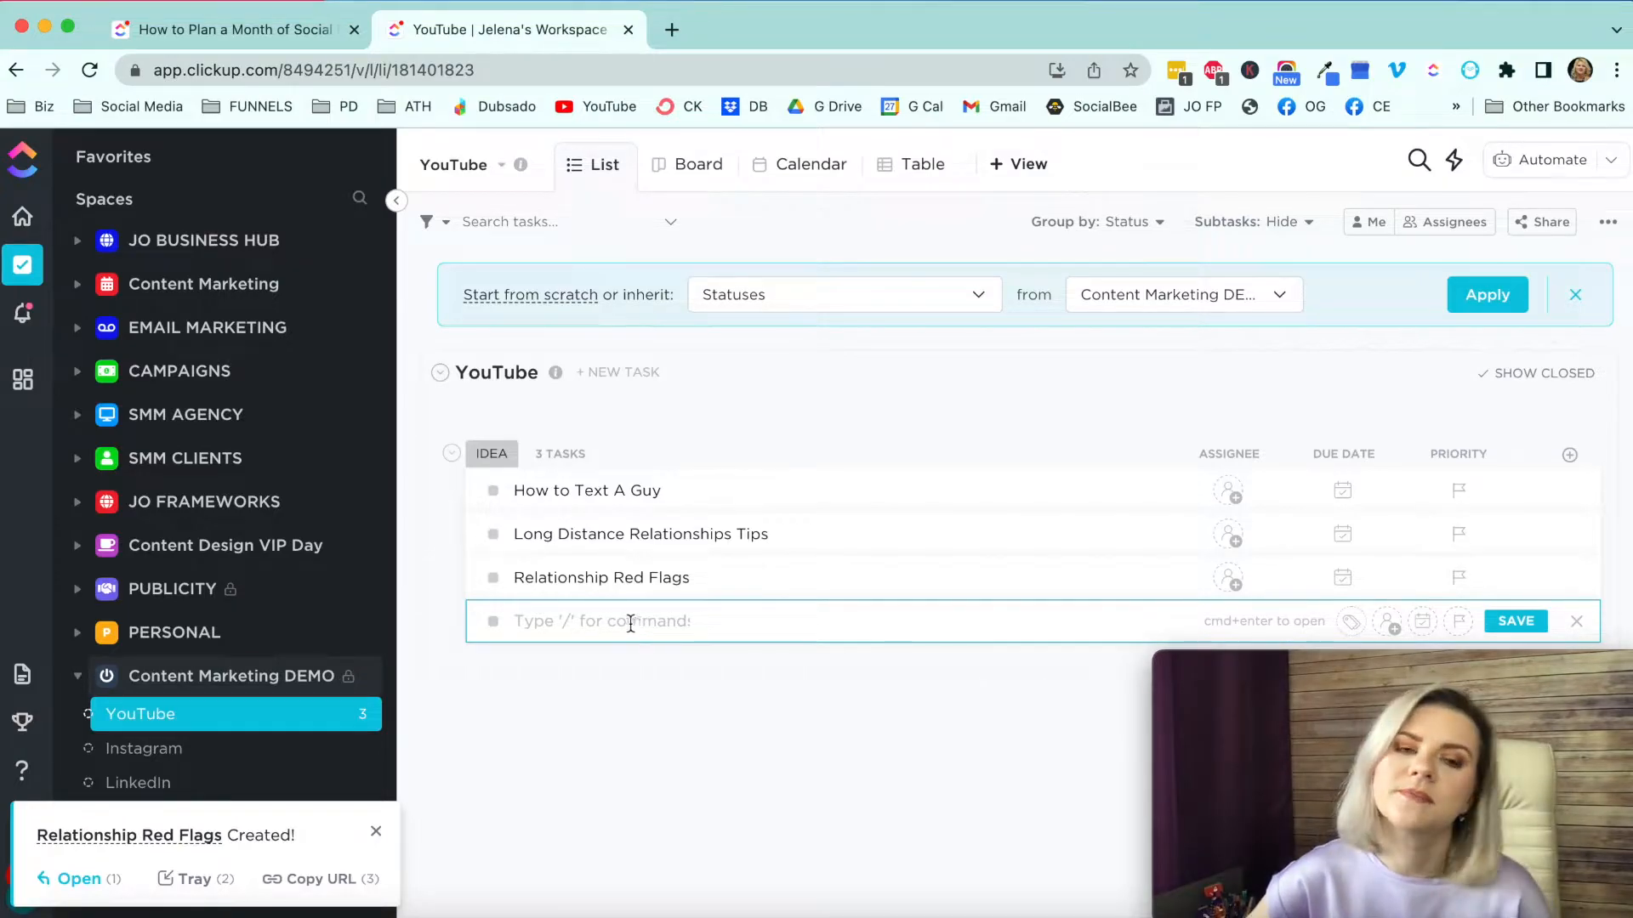
{"action": "type", "text": "How to Know If"}
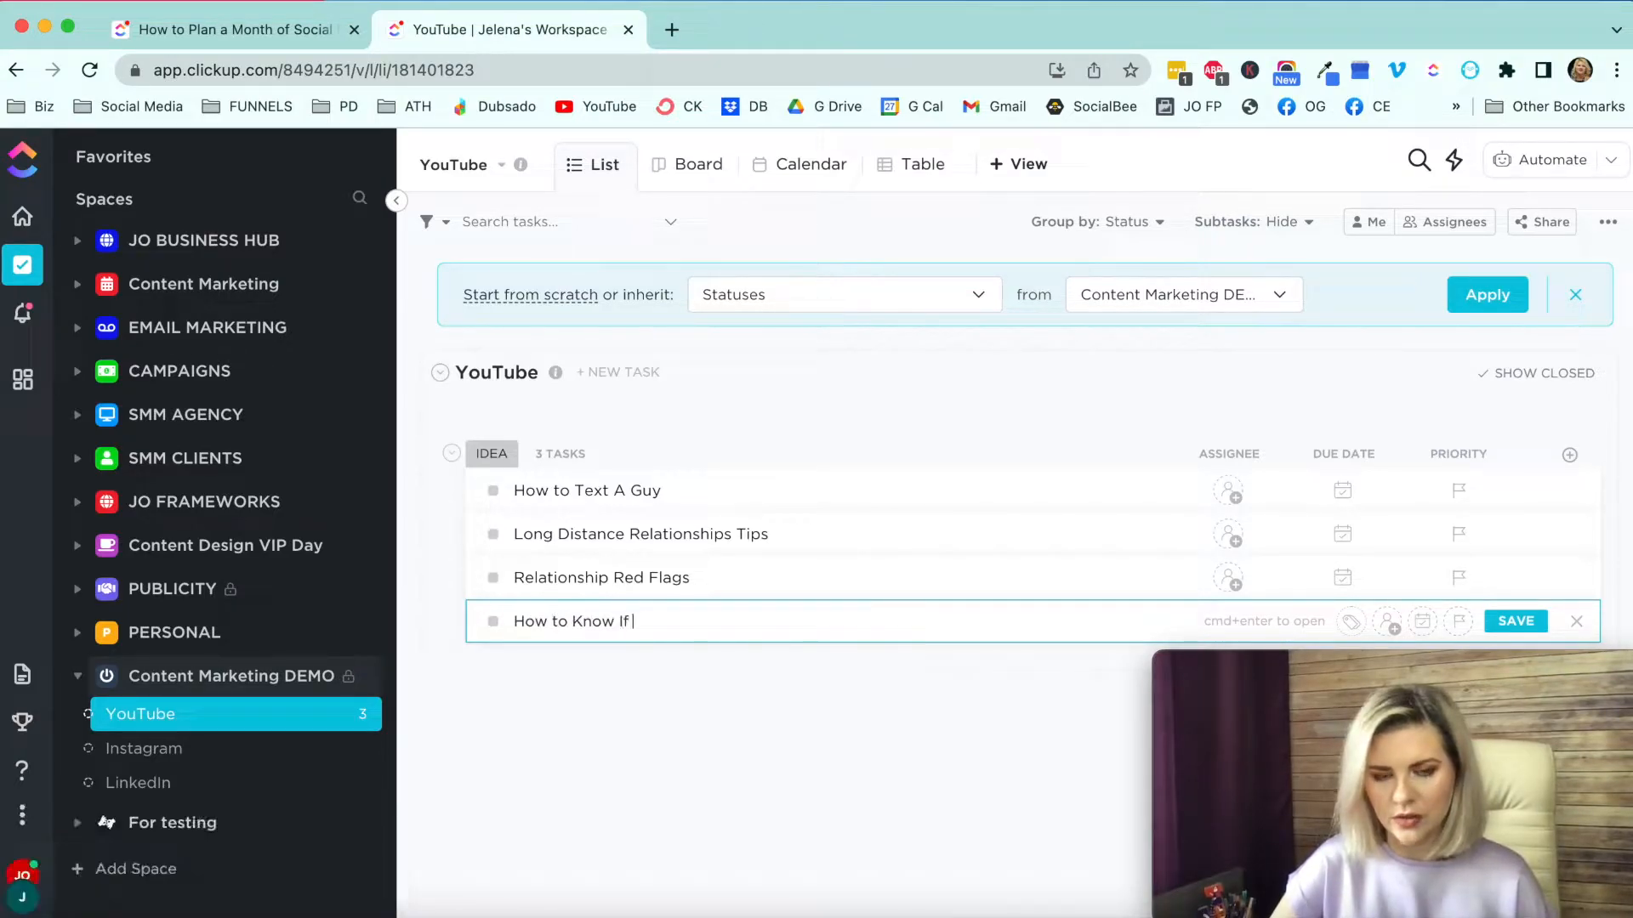
{"action": "type", "text": " He Likes You"}
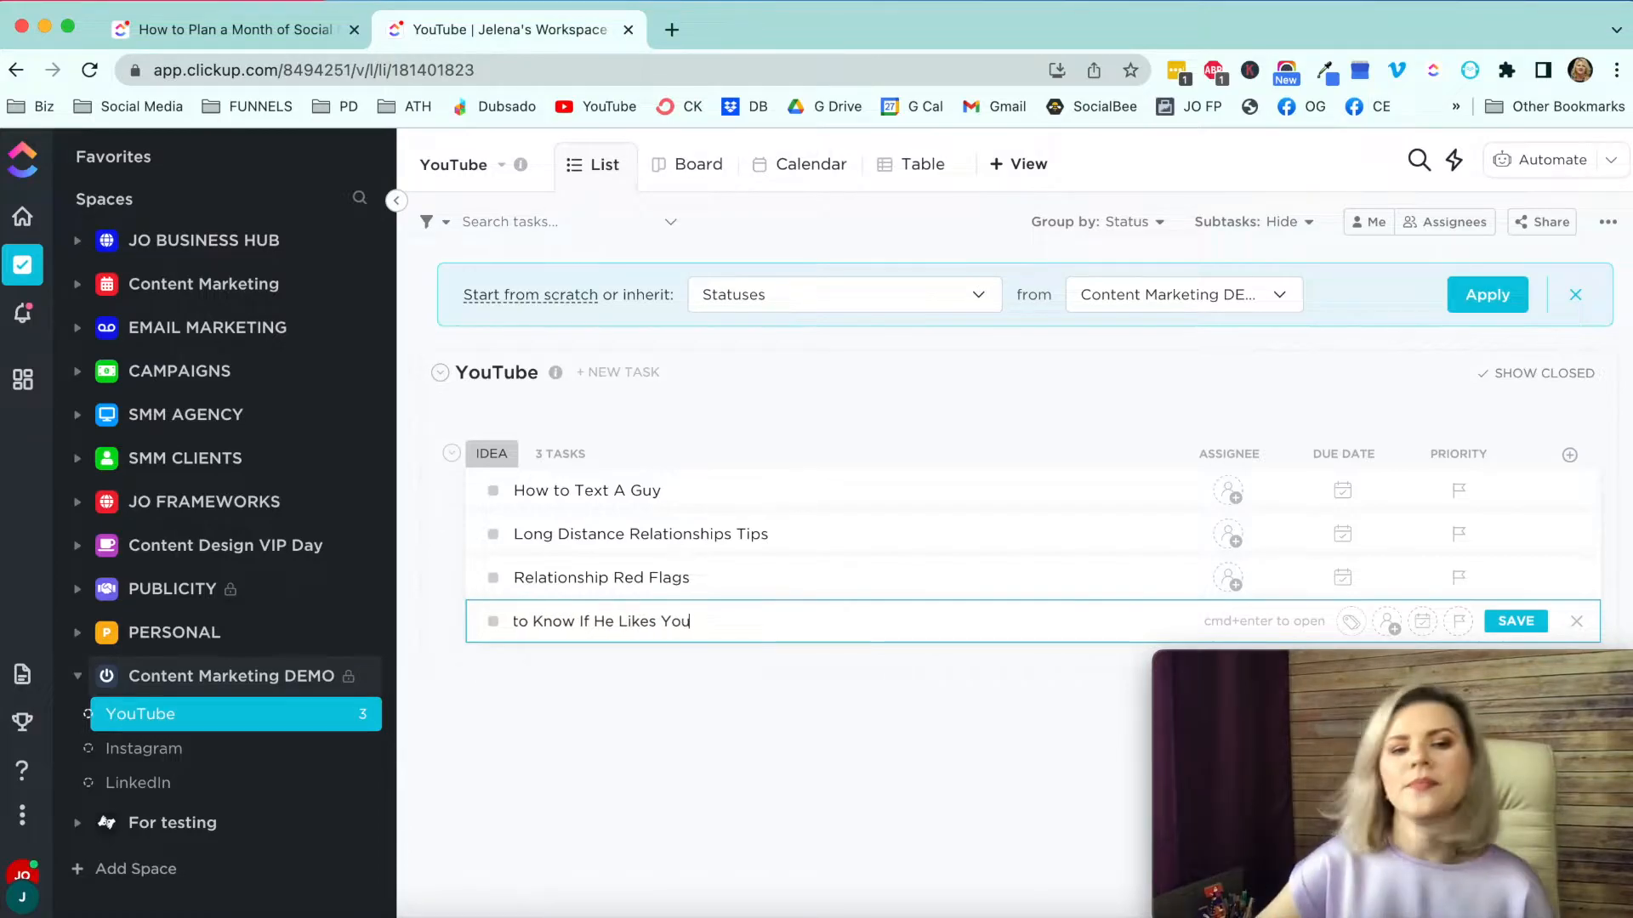
{"action": "key", "text": "Return"}
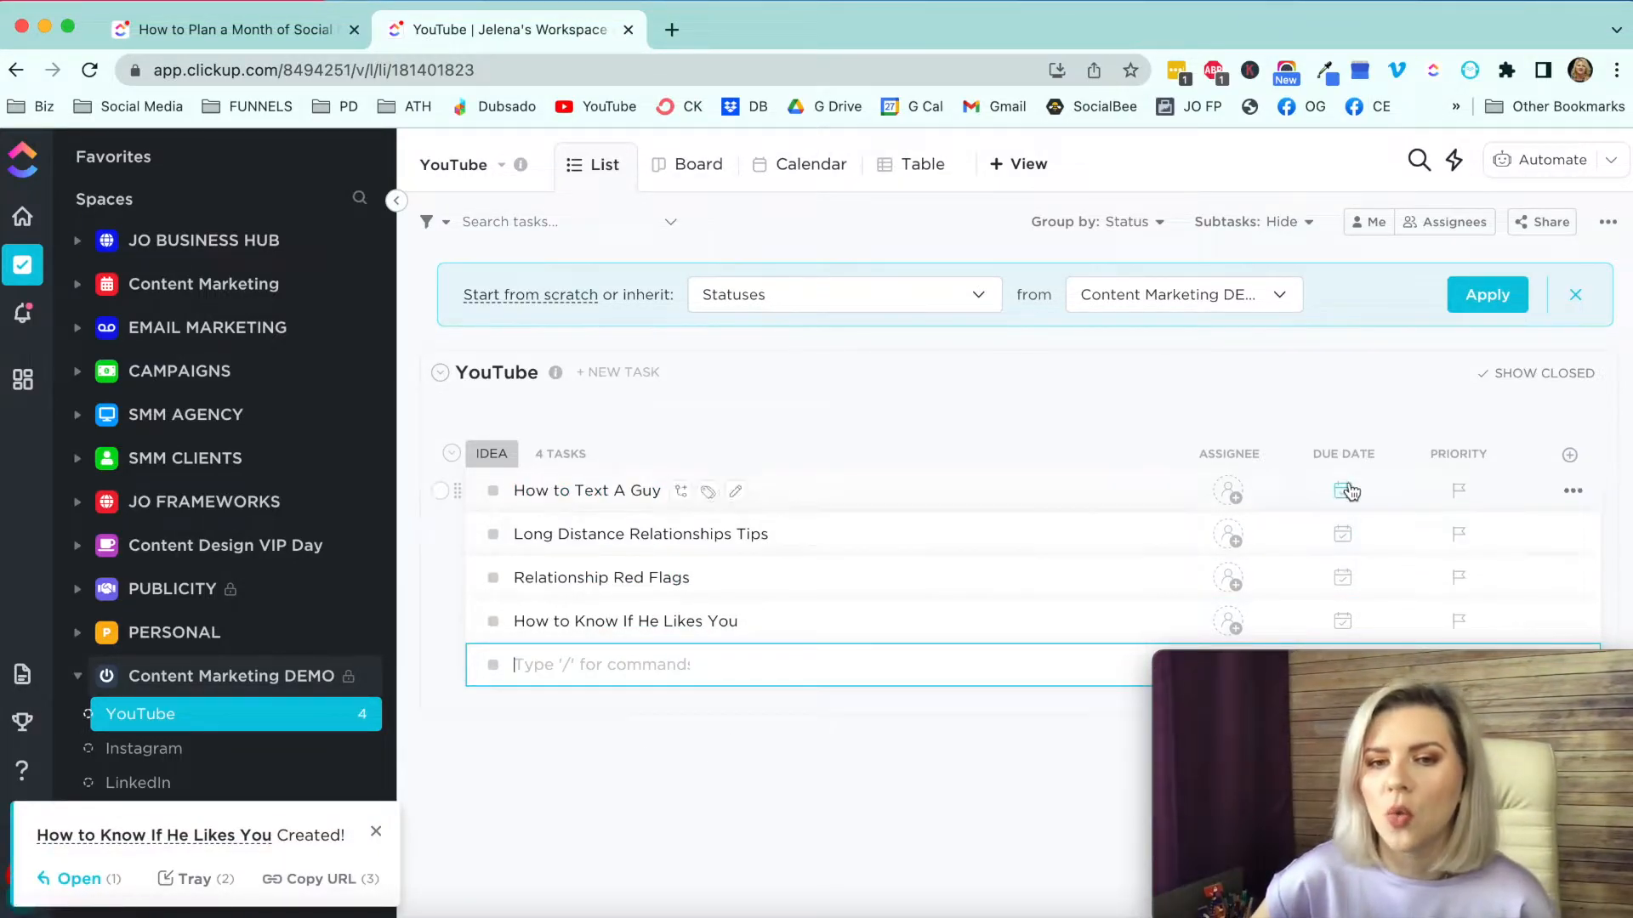
{"action": "left_click", "coordinate": [1343, 490]}
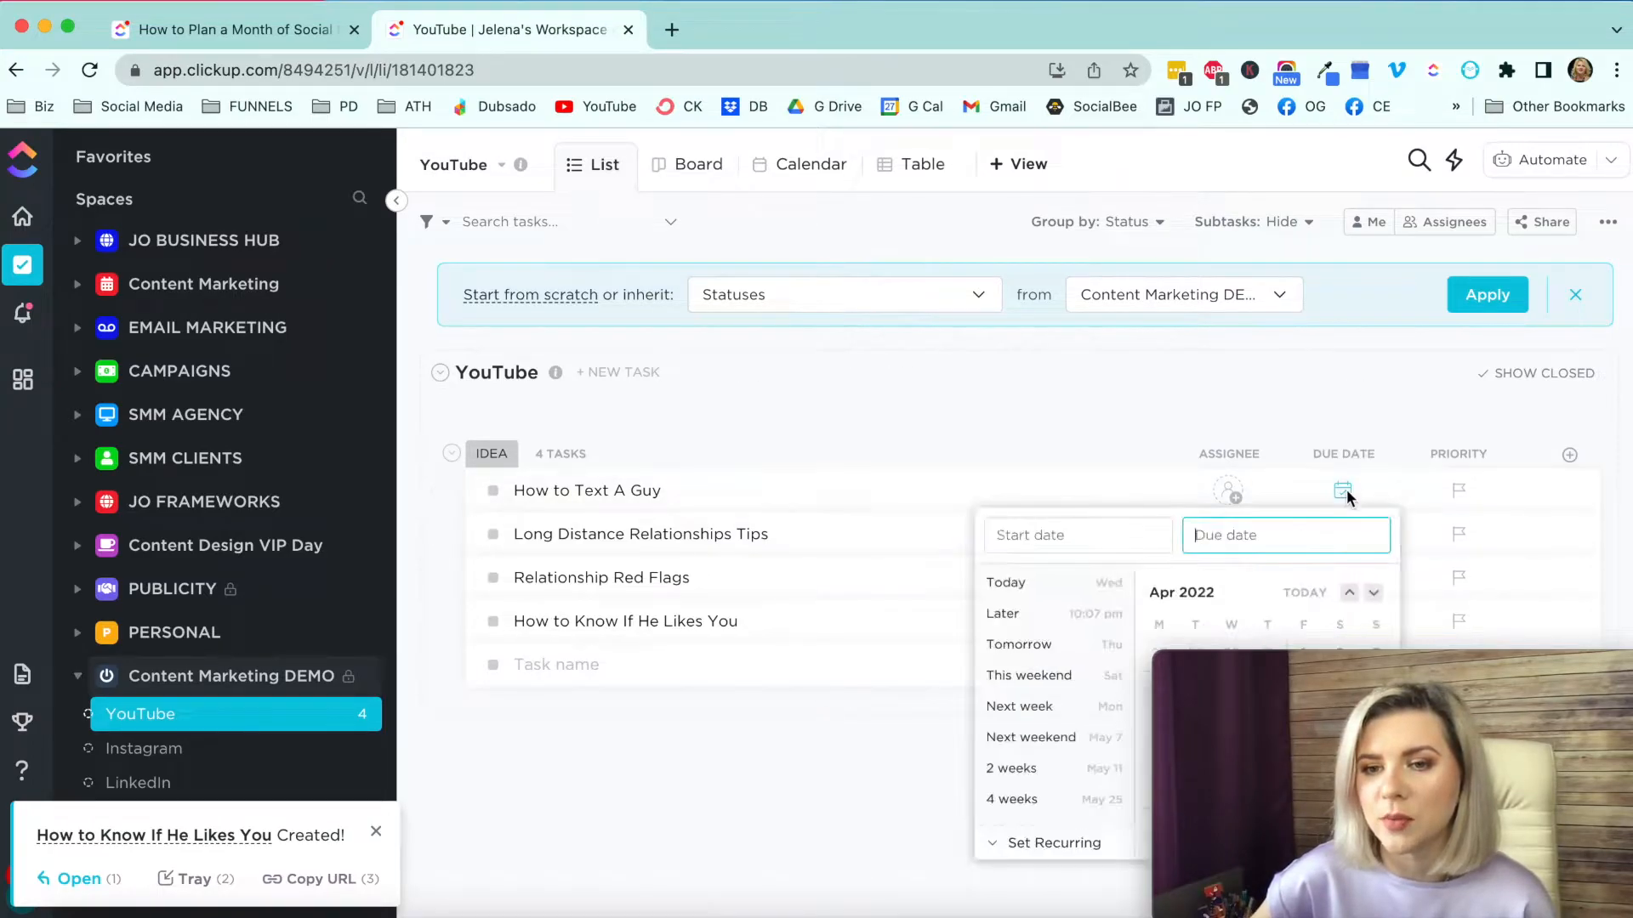
{"action": "left_click", "coordinate": [1345, 392]}
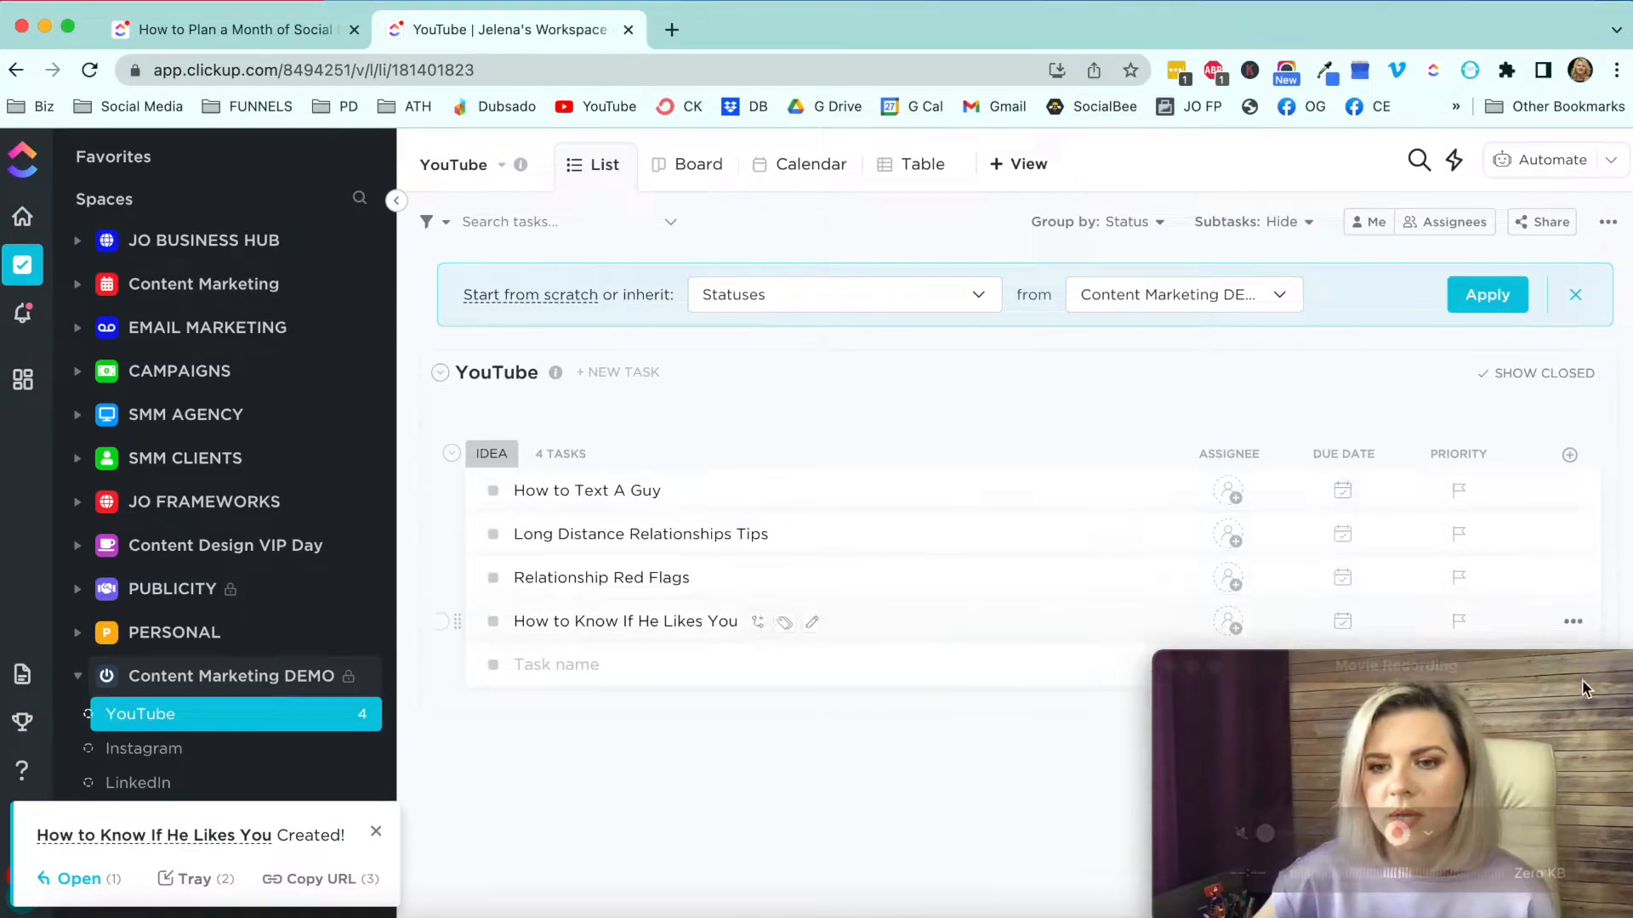
{"action": "left_click_drag", "start_coordinate": [1559, 664], "coordinate": [371, 691]}
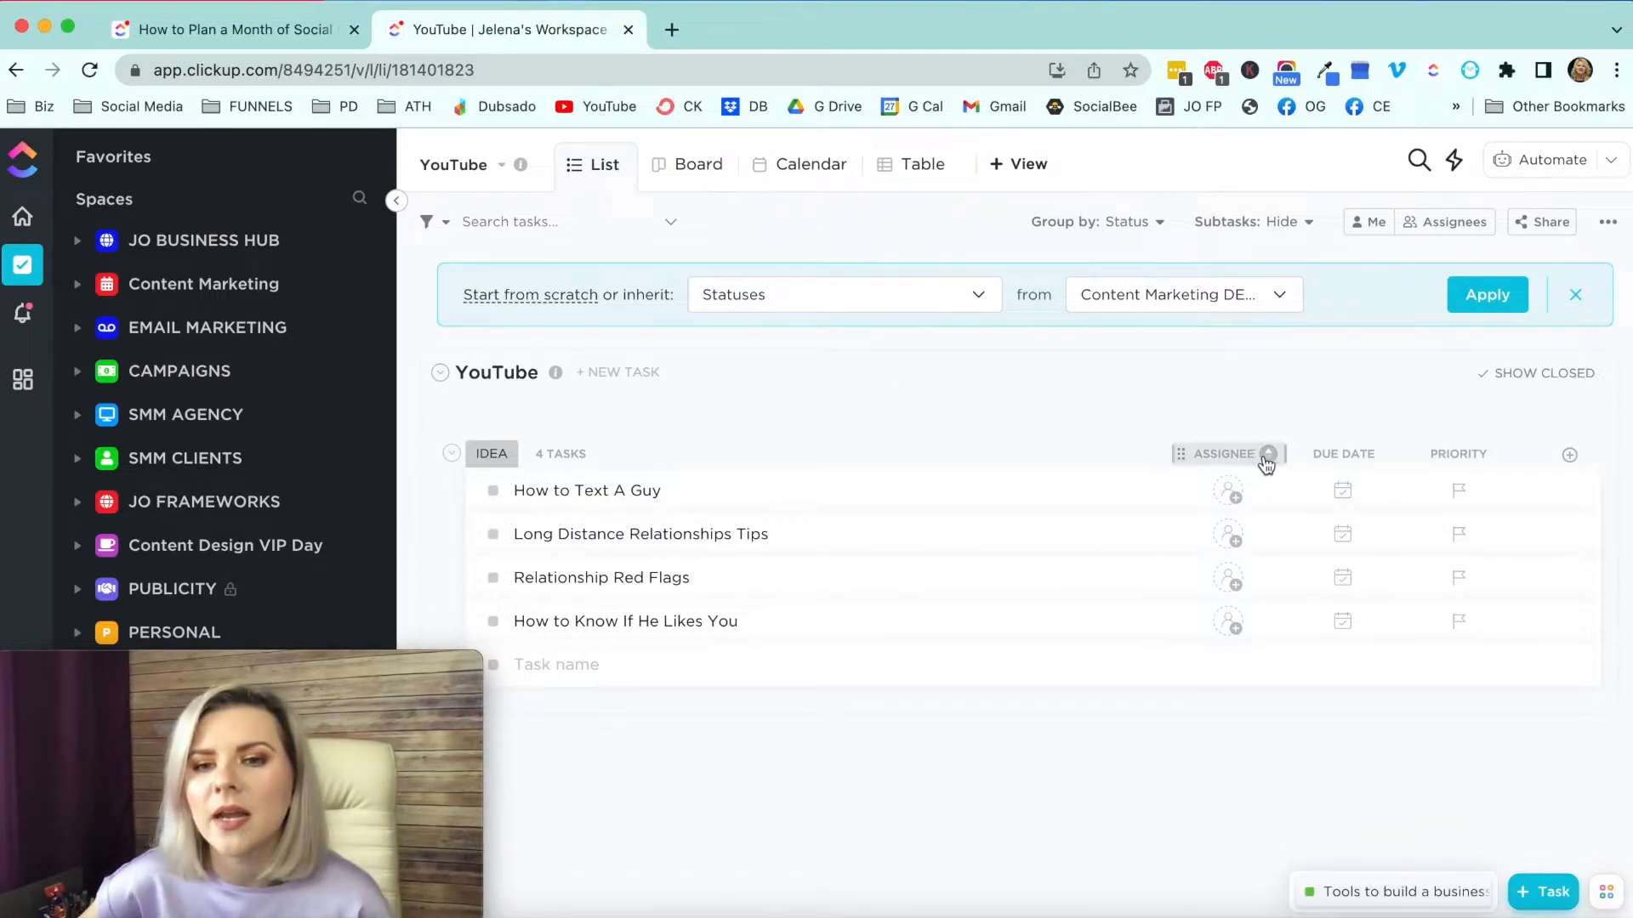
Step: Hide the Assignee column in the YouTube list
{"action": "left_click", "coordinate": [1233, 454]}
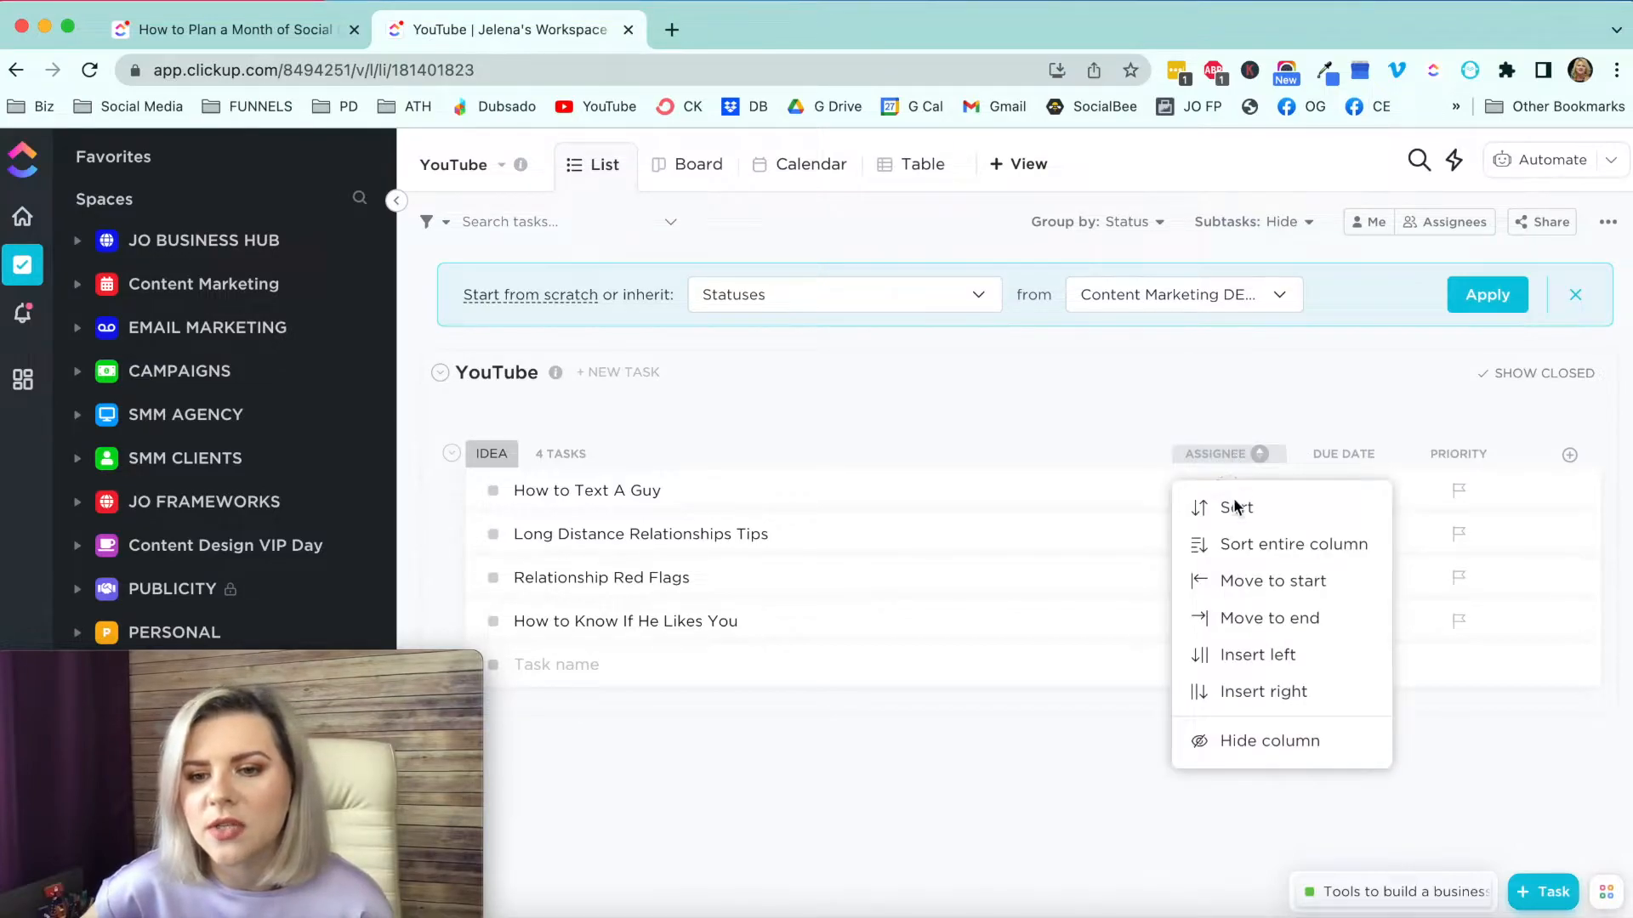
{"action": "left_click", "coordinate": [1220, 740]}
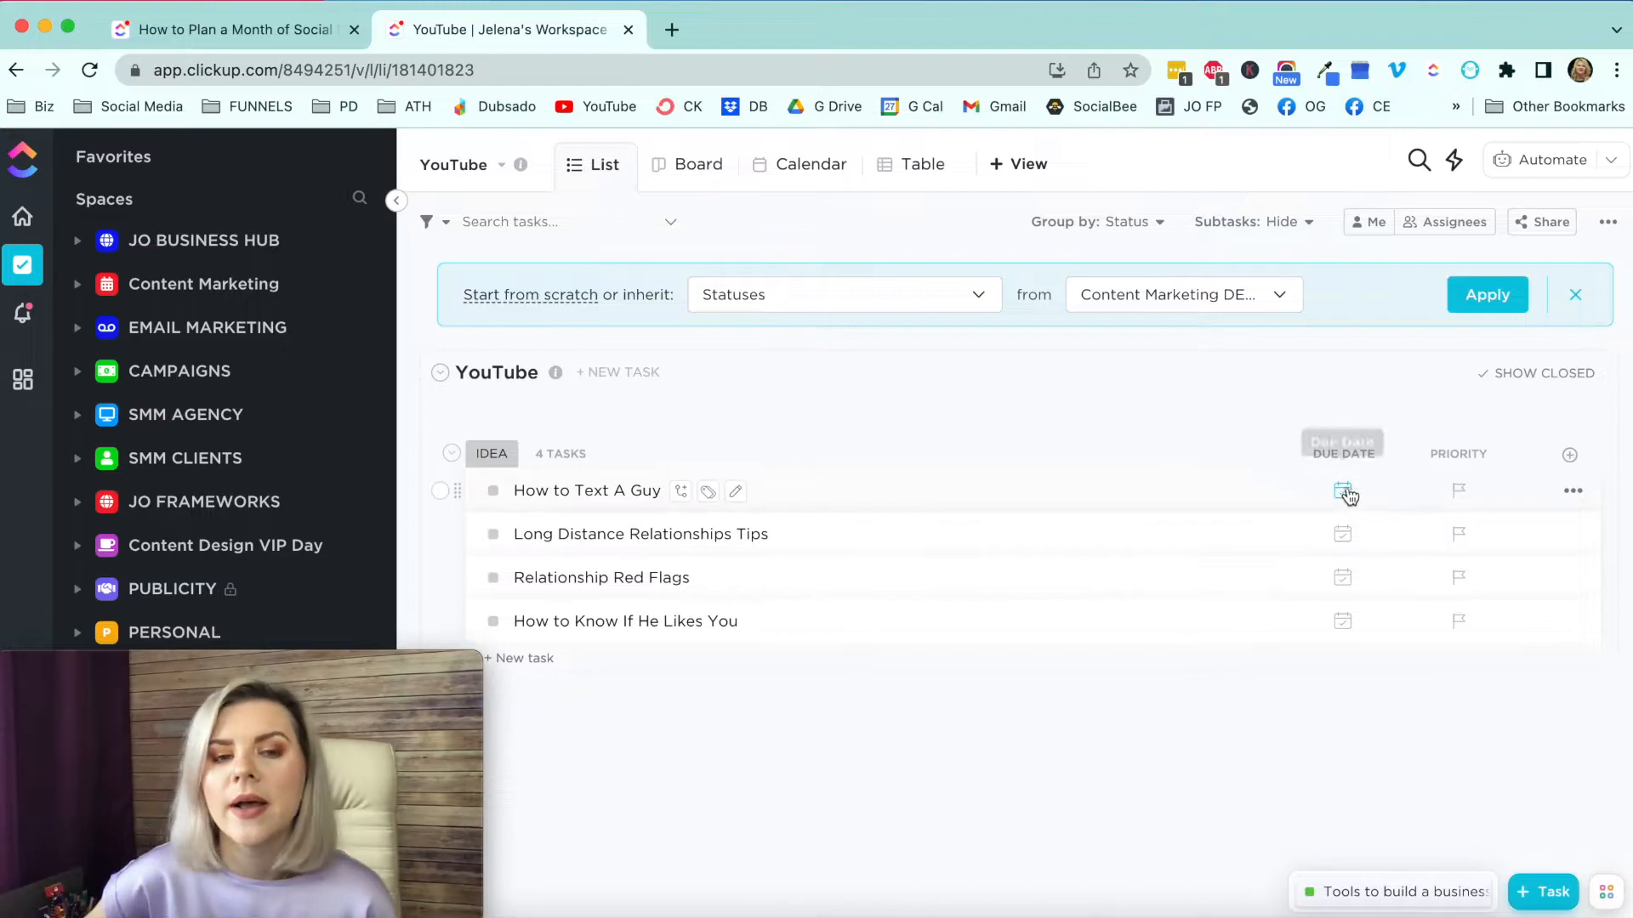
Step: Set the due date of "How to Text A Guy" to May 5 and of "Long Distance Relationships Tips" to May 12
{"action": "left_click", "coordinate": [1343, 490]}
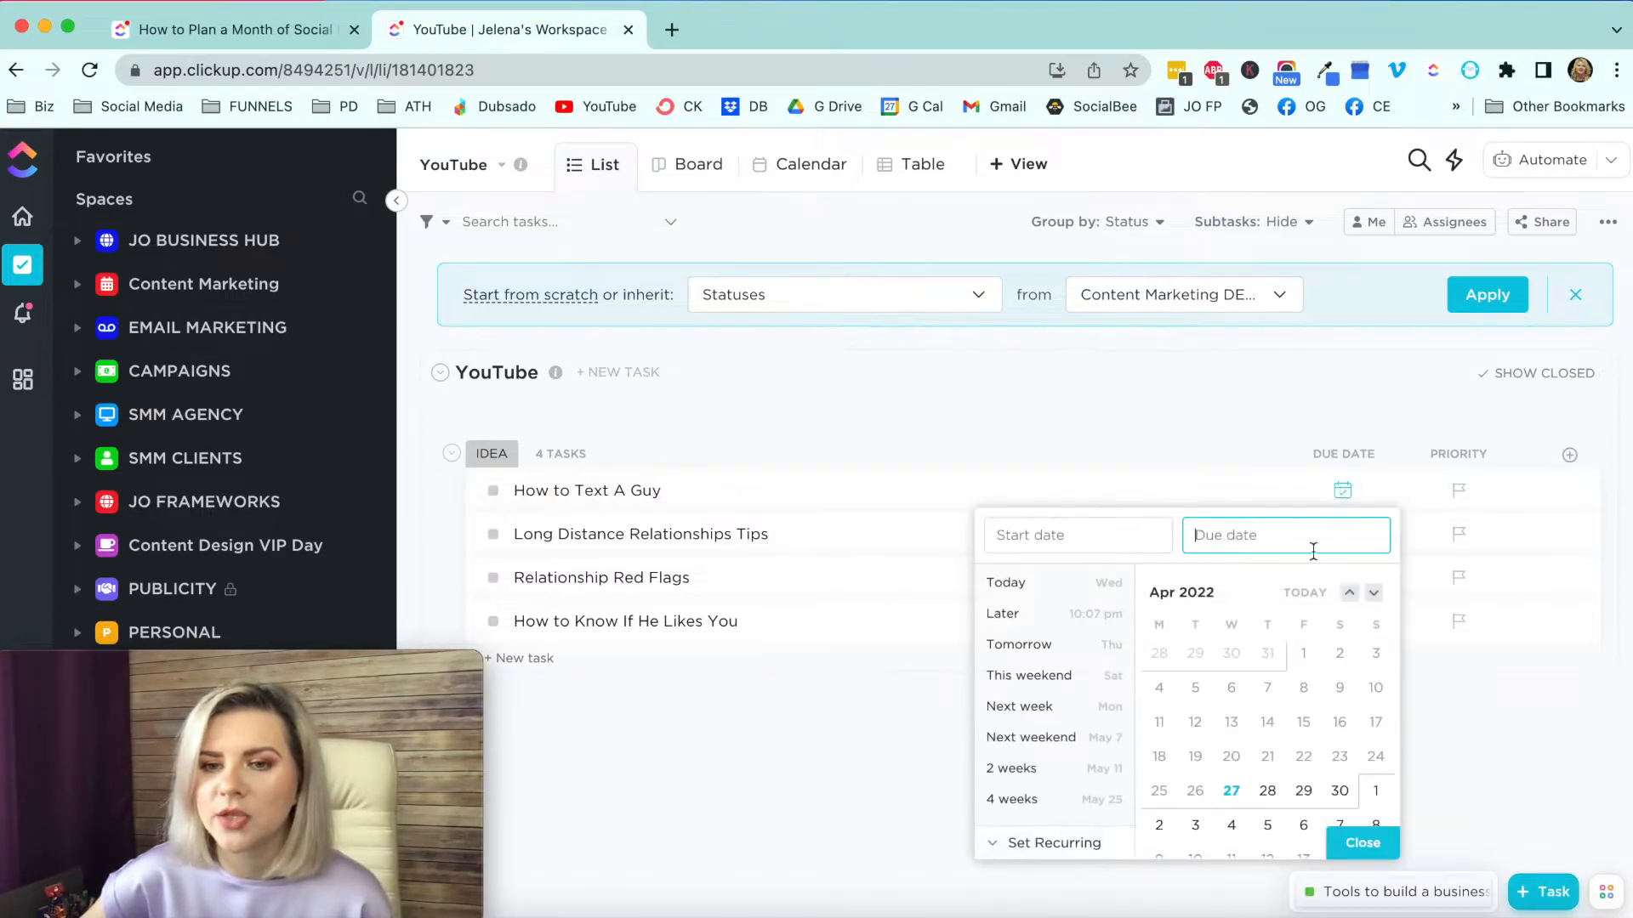
{"action": "left_click", "coordinate": [1372, 594]}
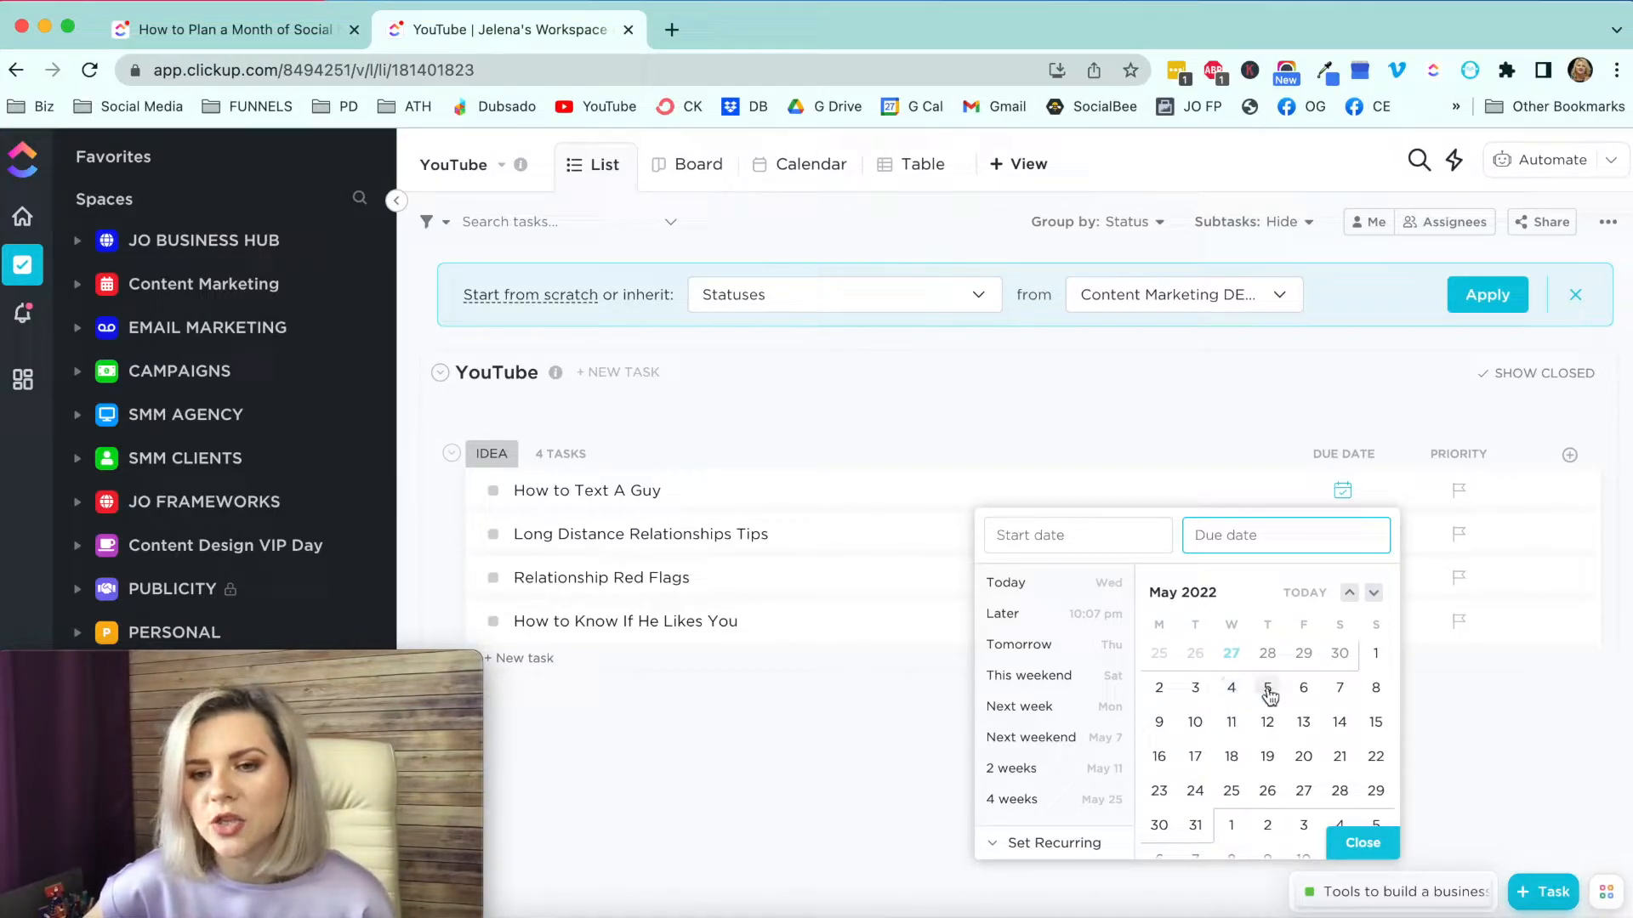
{"action": "left_click", "coordinate": [1353, 844]}
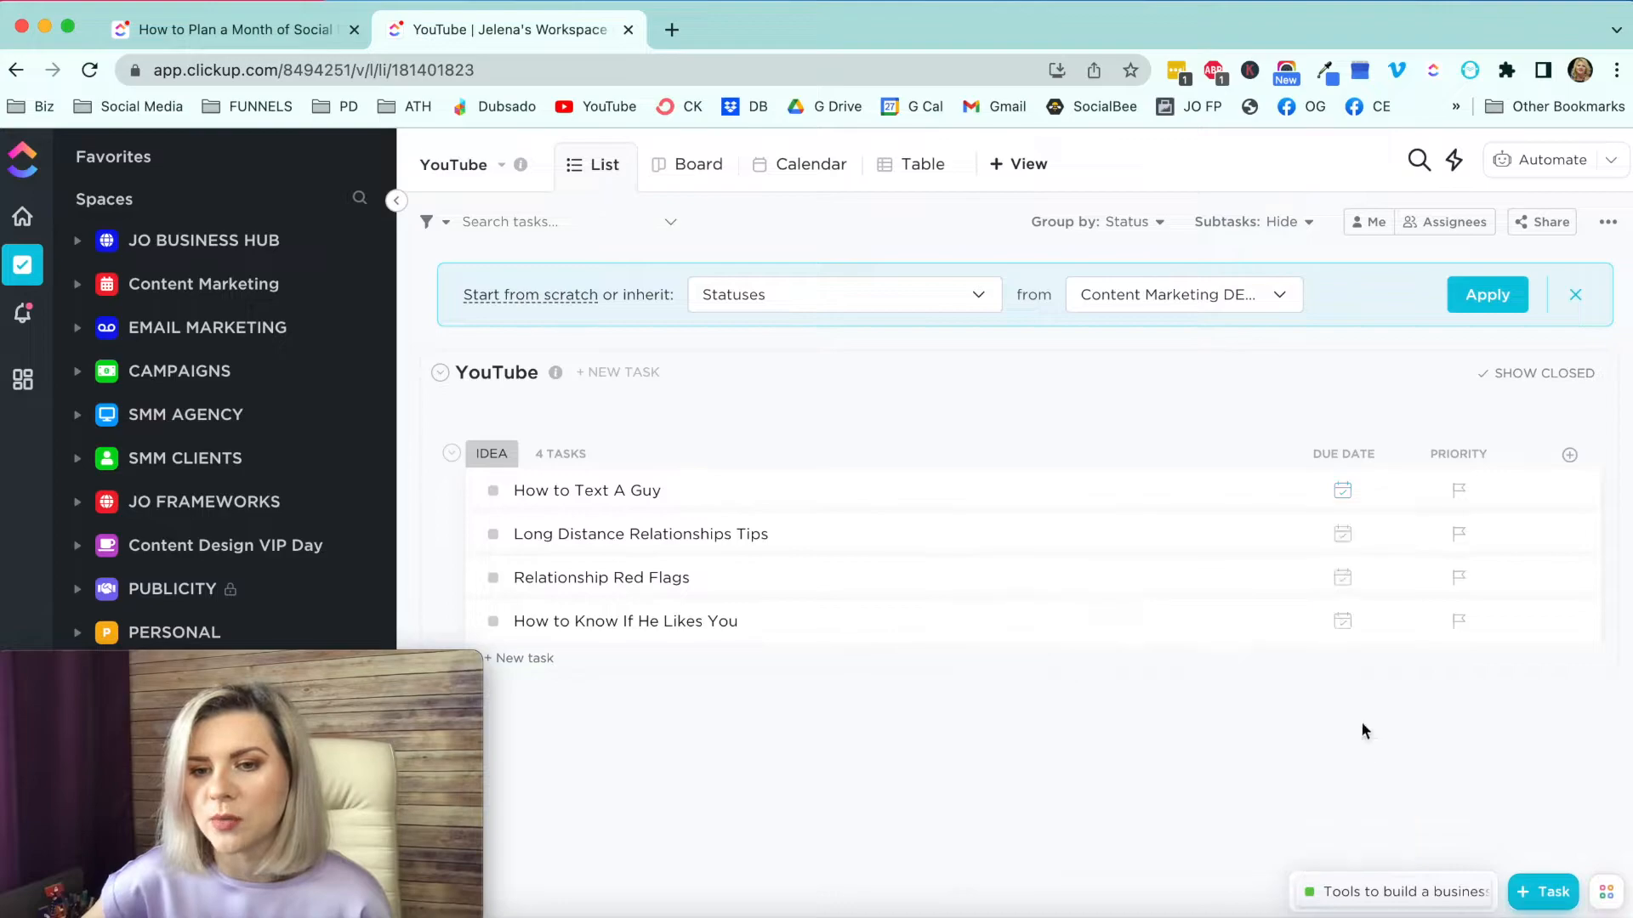
{"action": "left_click", "coordinate": [1342, 534]}
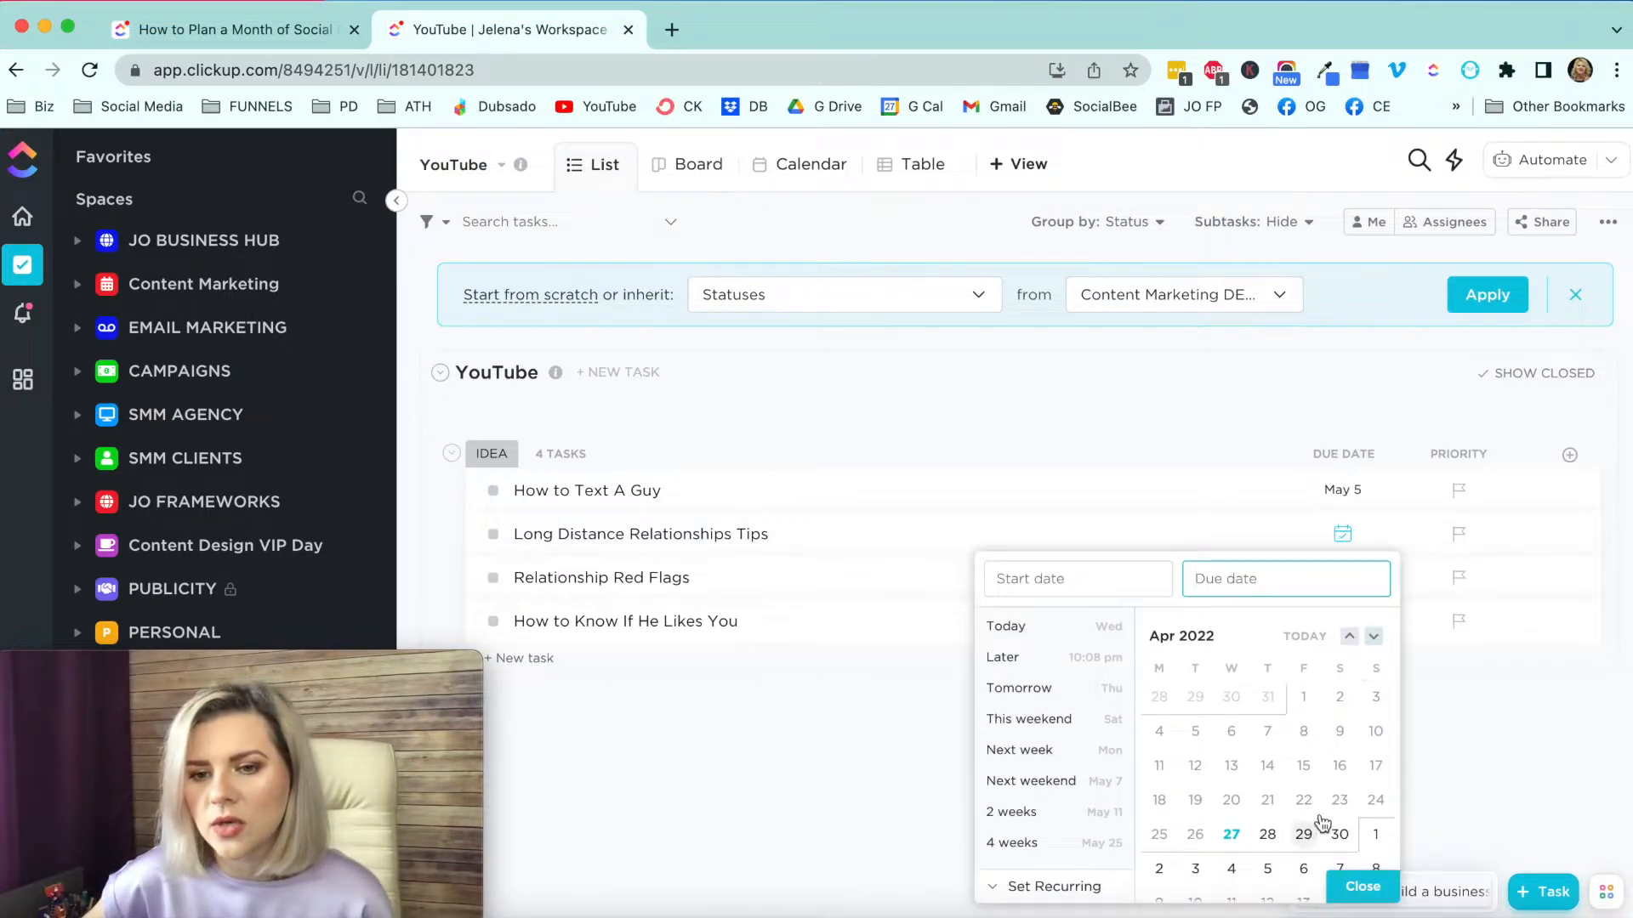
{"action": "scroll", "coordinate": [1313, 775], "scroll_direction": "down", "scroll_amount": 3}
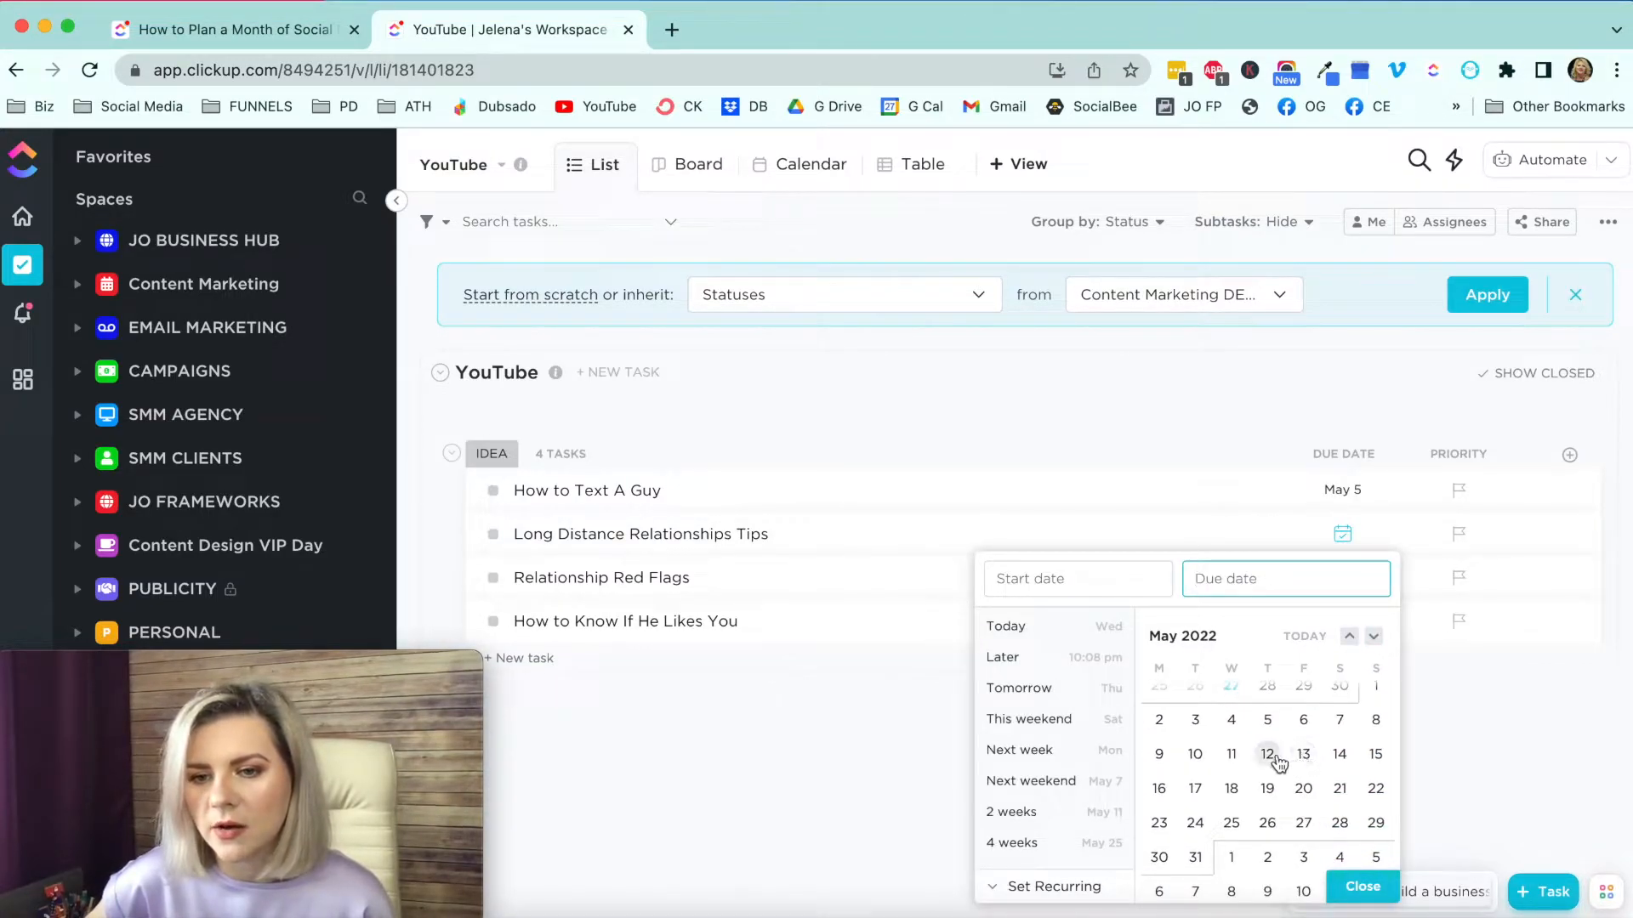
{"action": "left_click", "coordinate": [1277, 757]}
{"action": "left_click", "coordinate": [1361, 886]}
Step: Set the due date of "Relationship Red Flags" to May 19 and of "How to Know If He Likes You" to May 26
{"action": "left_click", "coordinate": [1343, 578]}
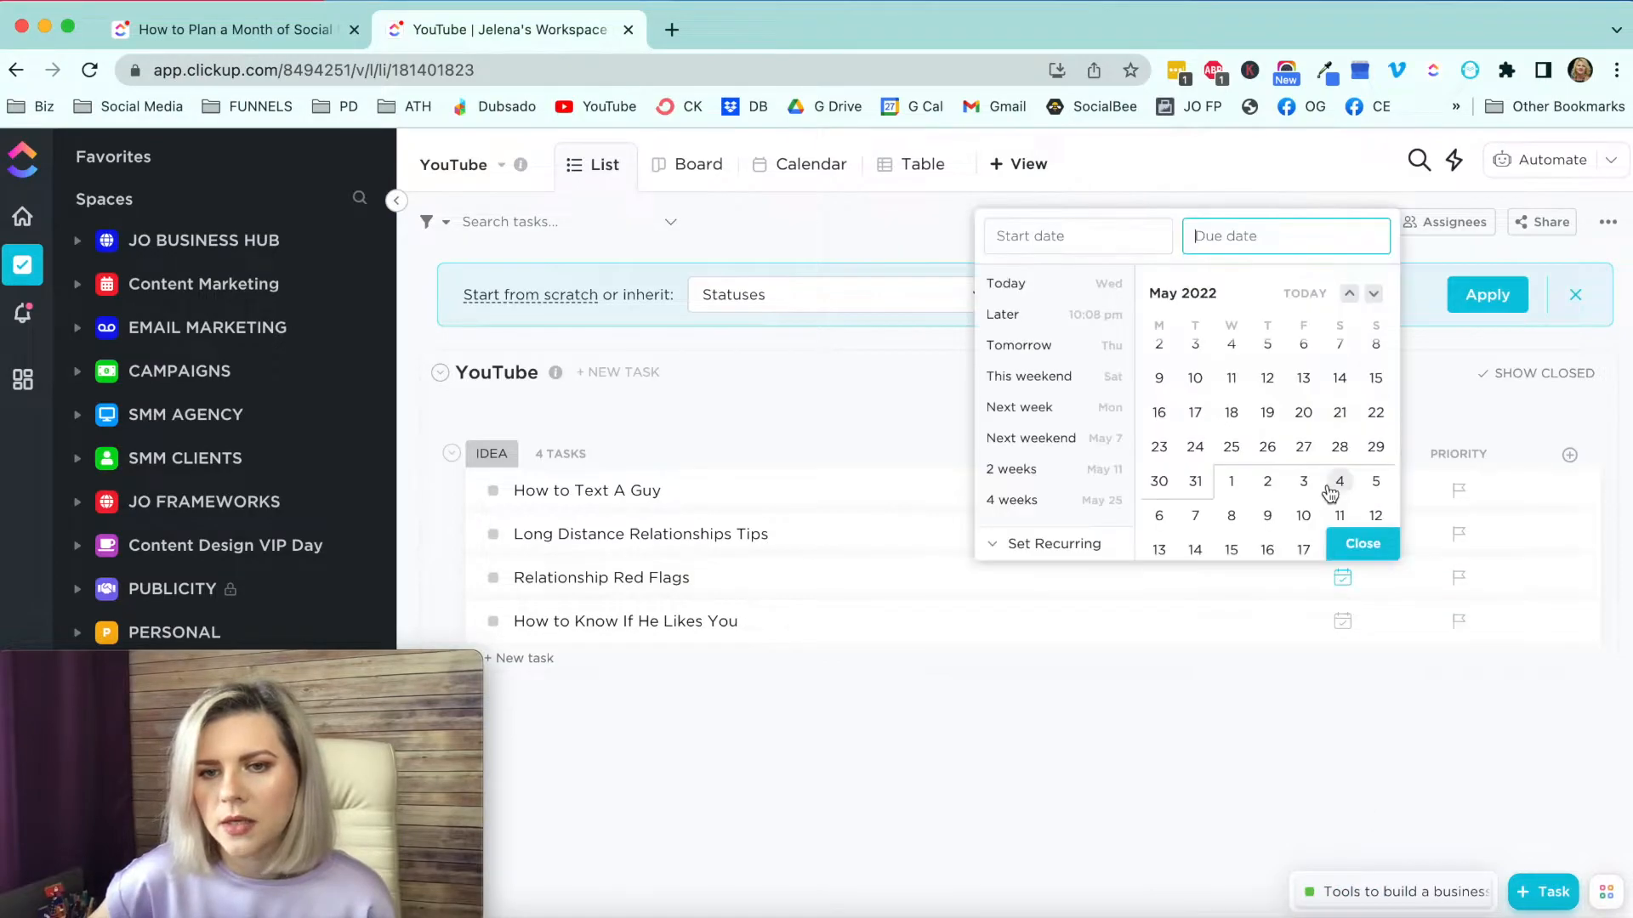
{"action": "left_click", "coordinate": [1290, 404]}
{"action": "left_click", "coordinate": [1362, 545]}
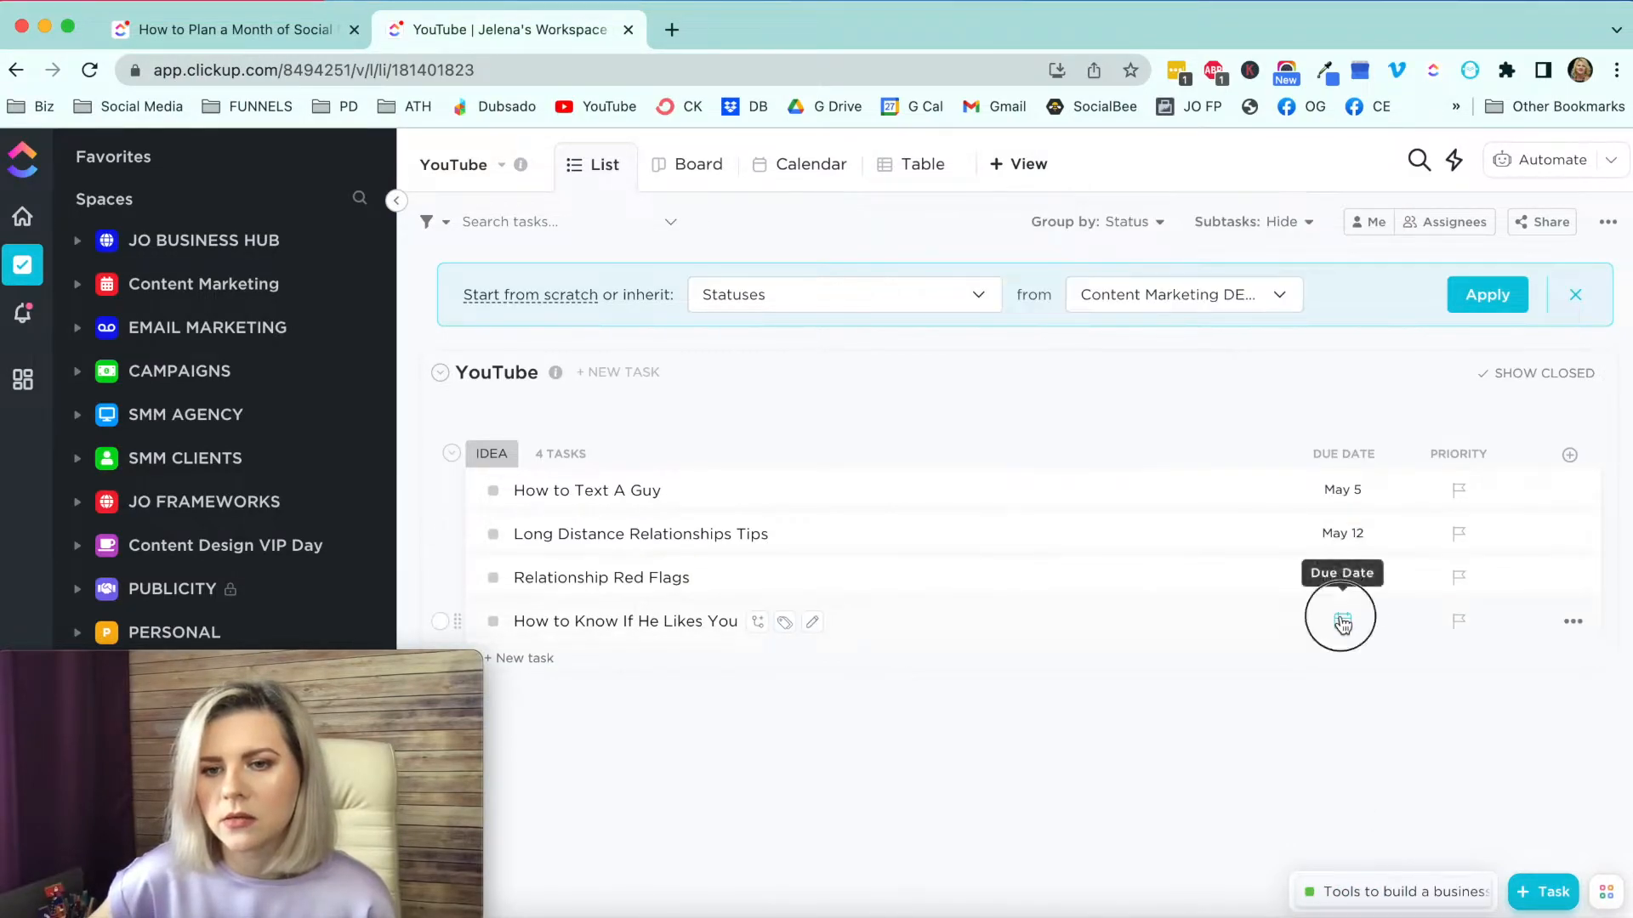
{"action": "left_click", "coordinate": [1340, 620]}
{"action": "scroll", "coordinate": [1288, 548], "scroll_direction": "down", "scroll_amount": 3}
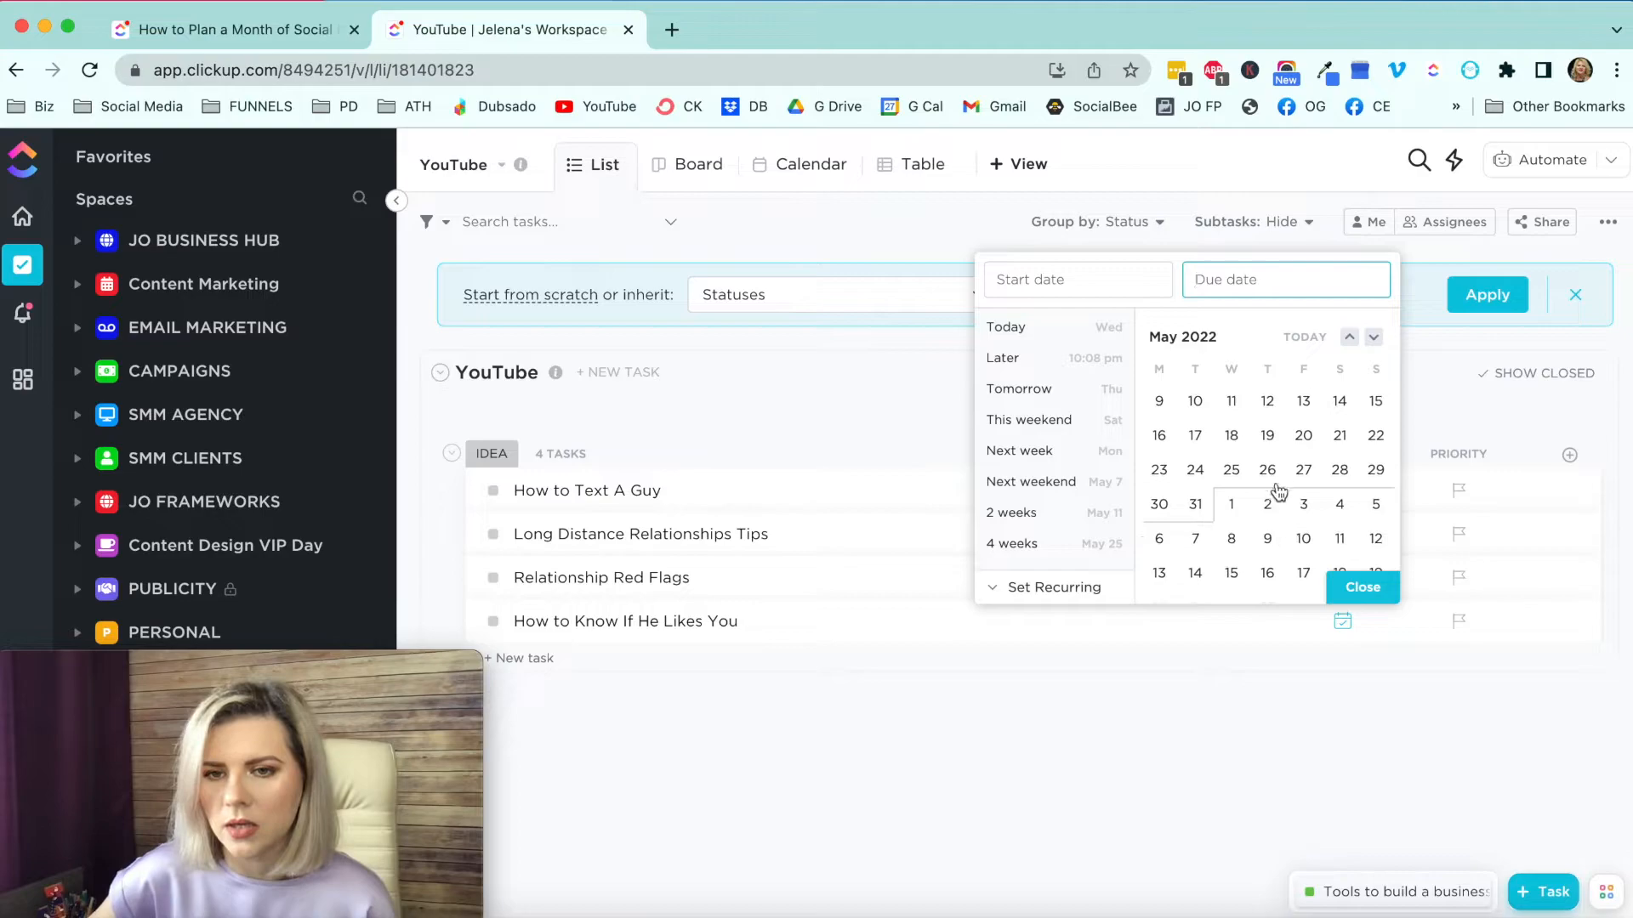
{"action": "scroll", "coordinate": [1273, 508], "scroll_direction": "up", "scroll_amount": 1}
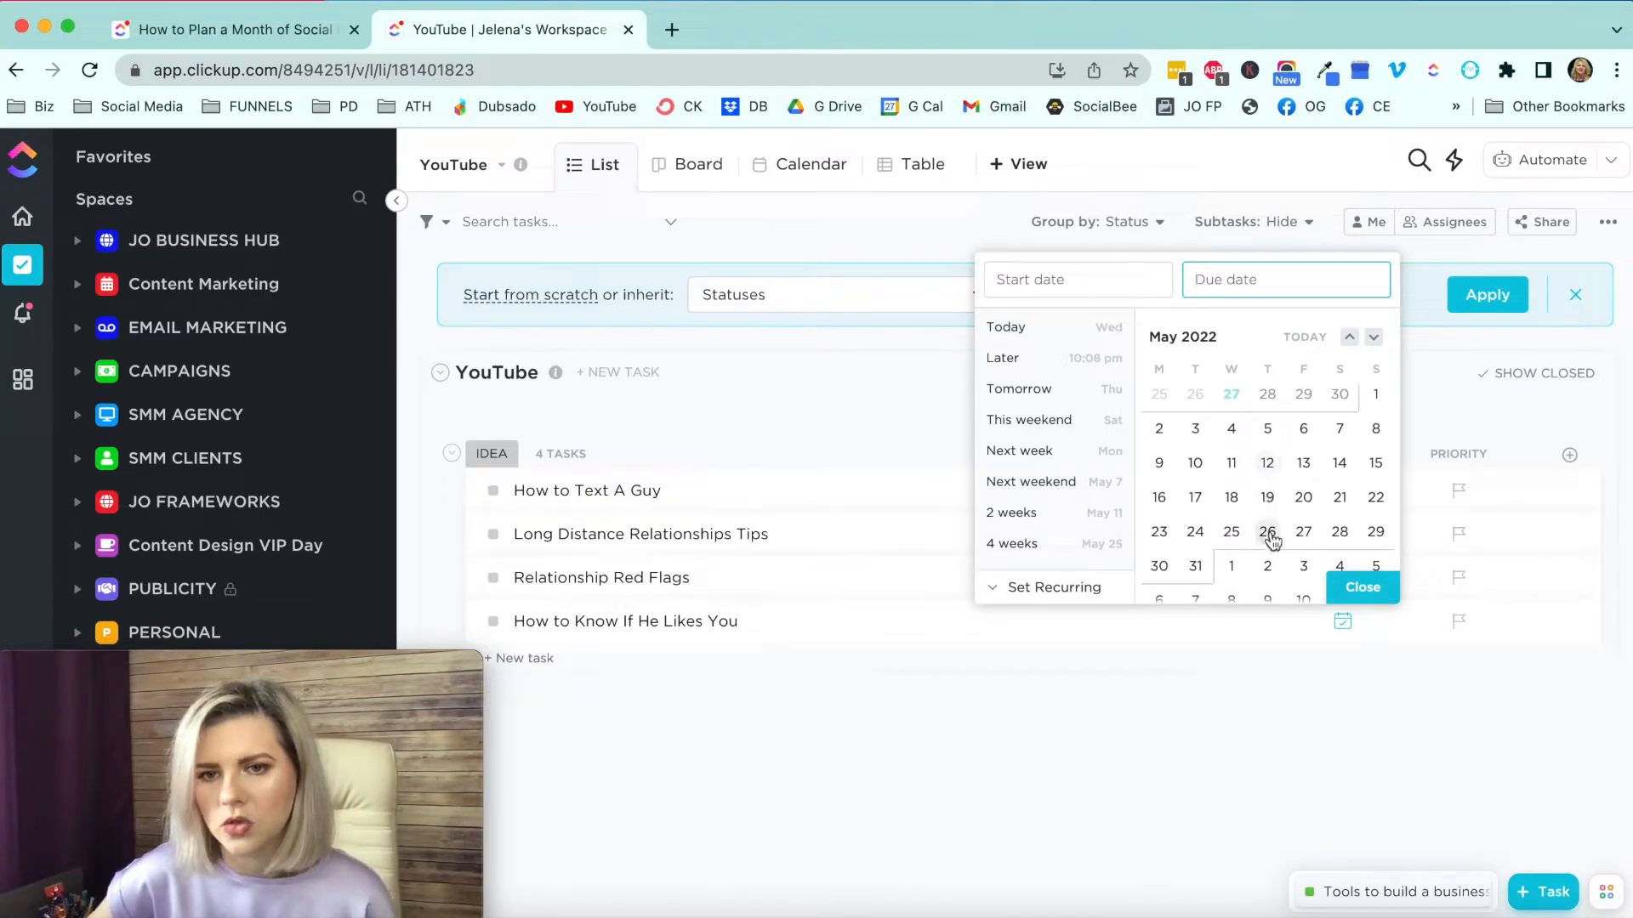
{"action": "left_click", "coordinate": [1268, 534]}
{"action": "left_click", "coordinate": [1363, 587]}
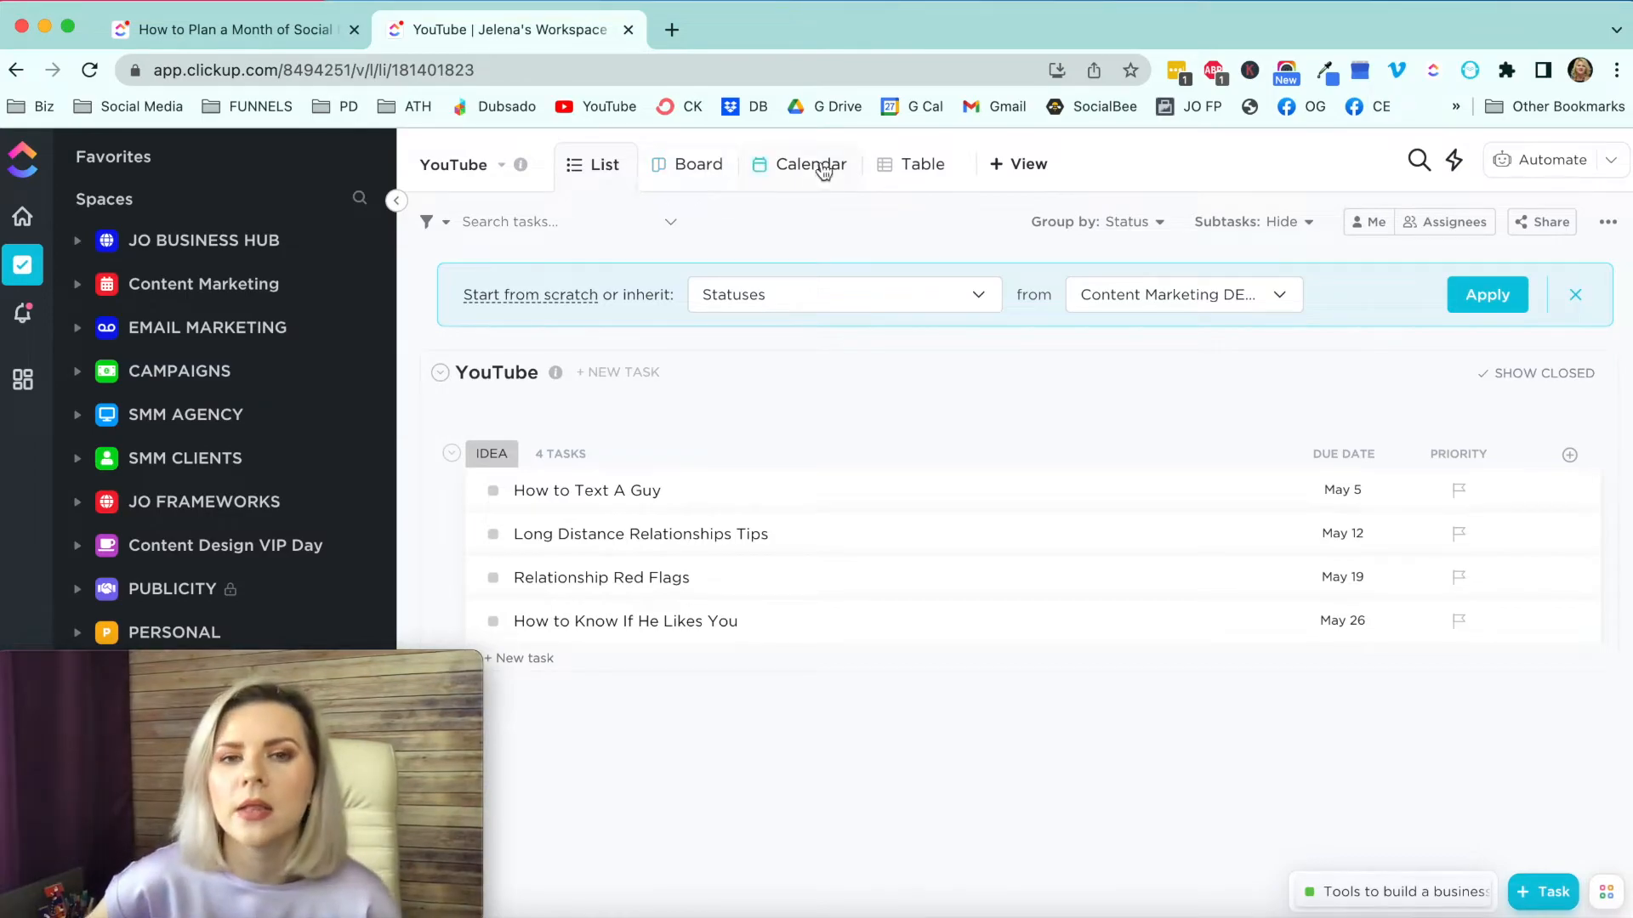
Step: Review the scheduled YouTube tasks for May 2022 in the Calendar view
{"action": "left_click", "coordinate": [799, 170]}
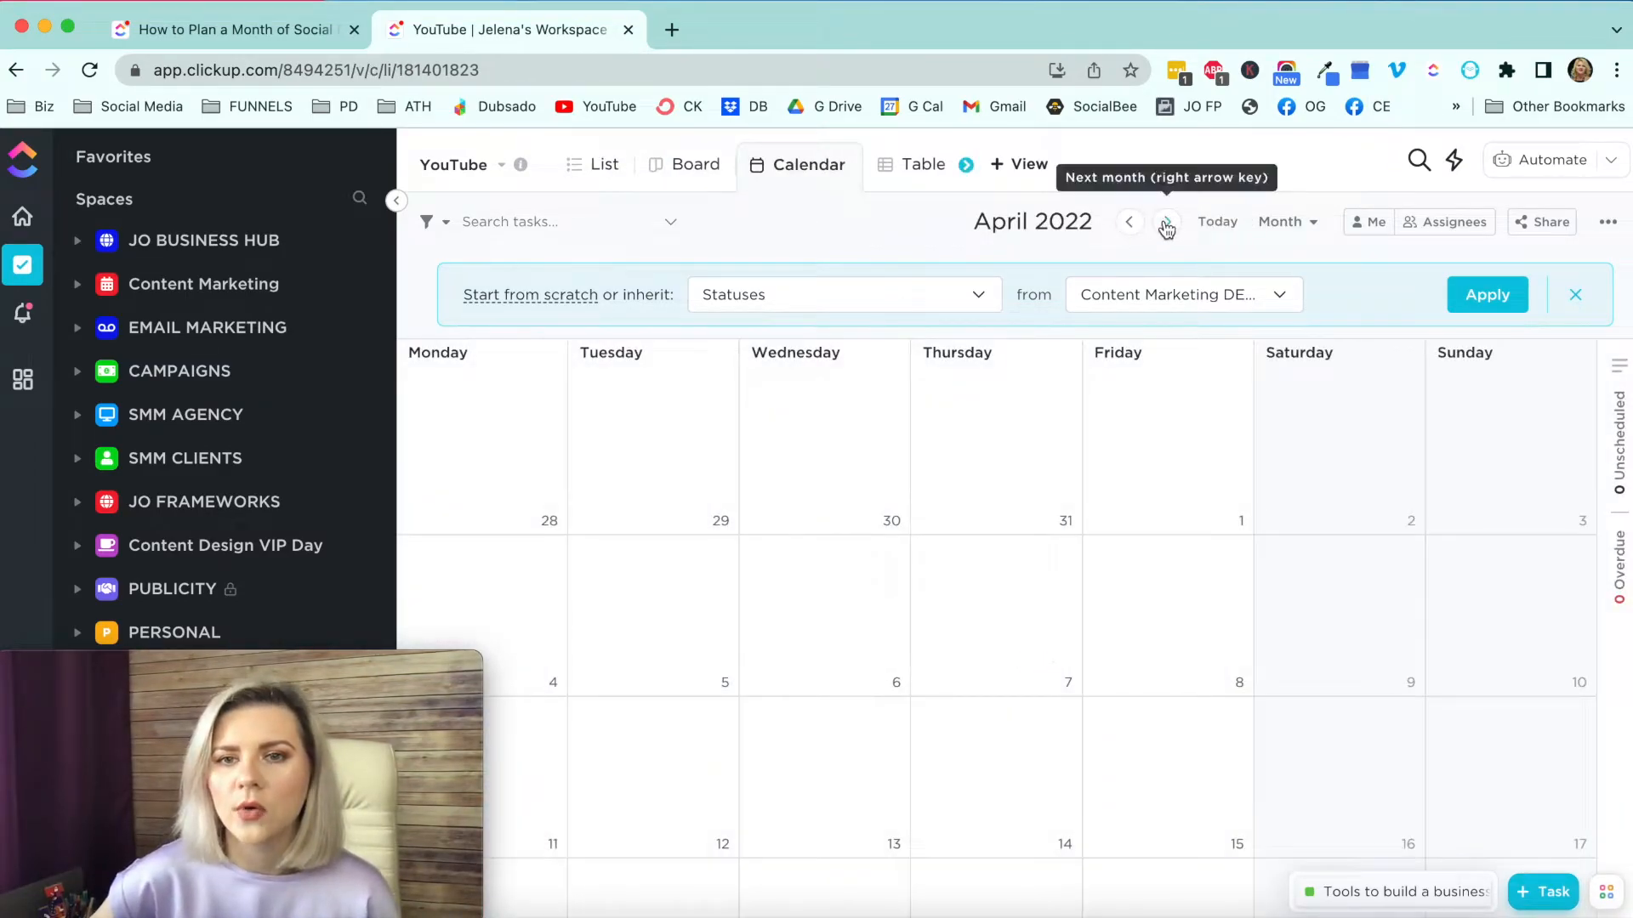
{"action": "left_click", "coordinate": [1166, 224]}
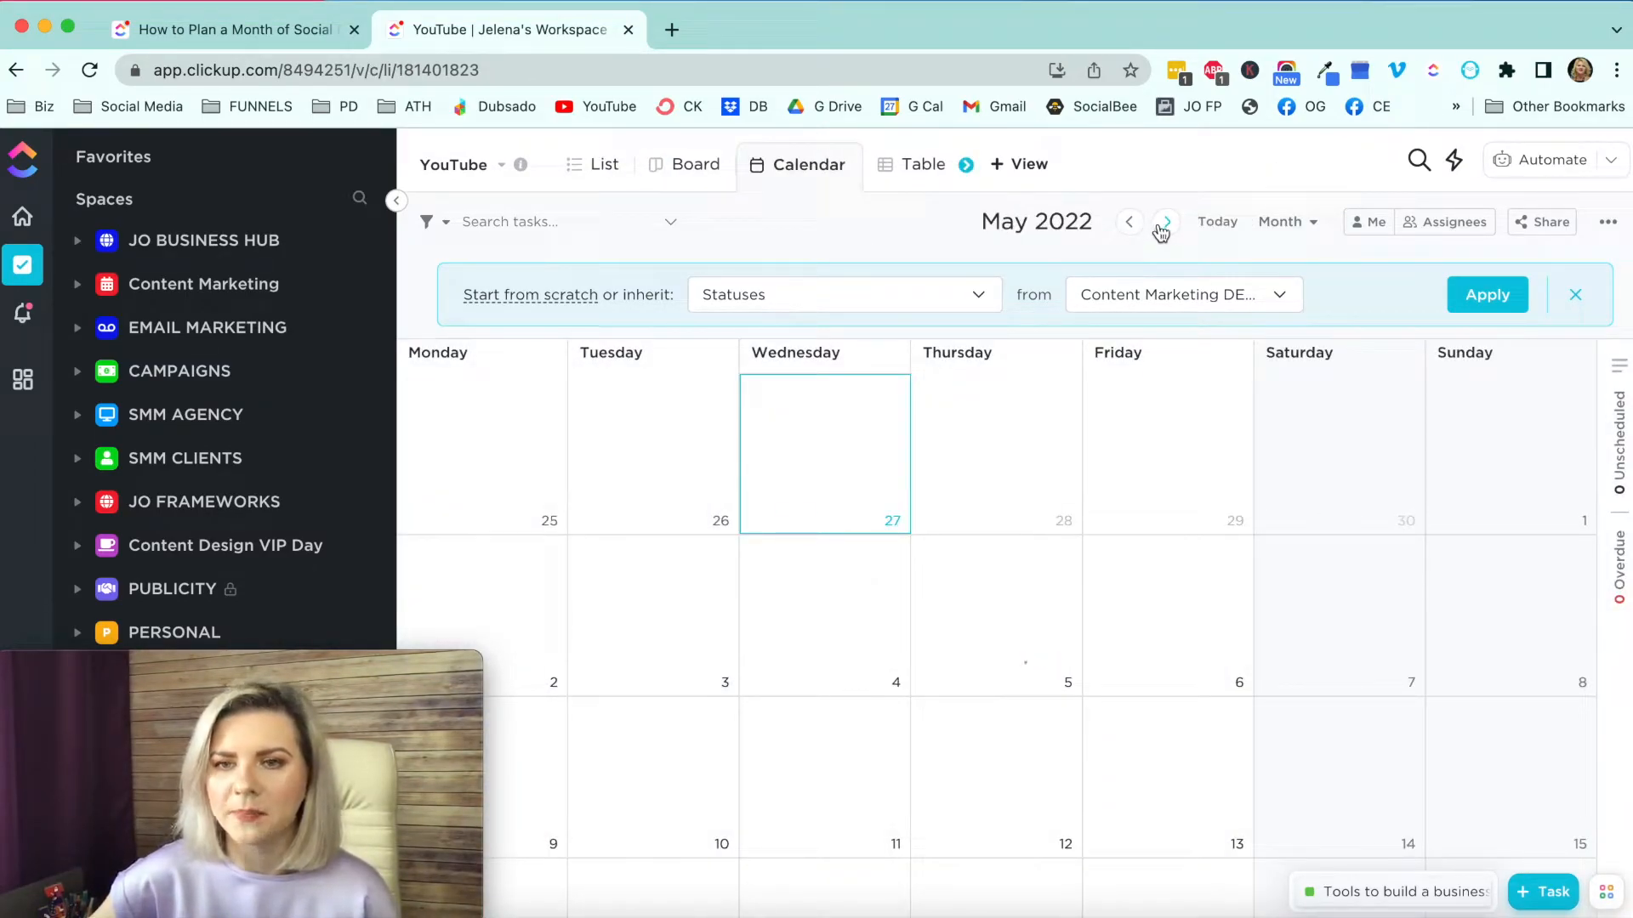
{"action": "scroll", "coordinate": [1056, 412], "scroll_direction": "down", "scroll_amount": 2}
{"action": "scroll", "coordinate": [1052, 511], "scroll_direction": "up", "scroll_amount": 2}
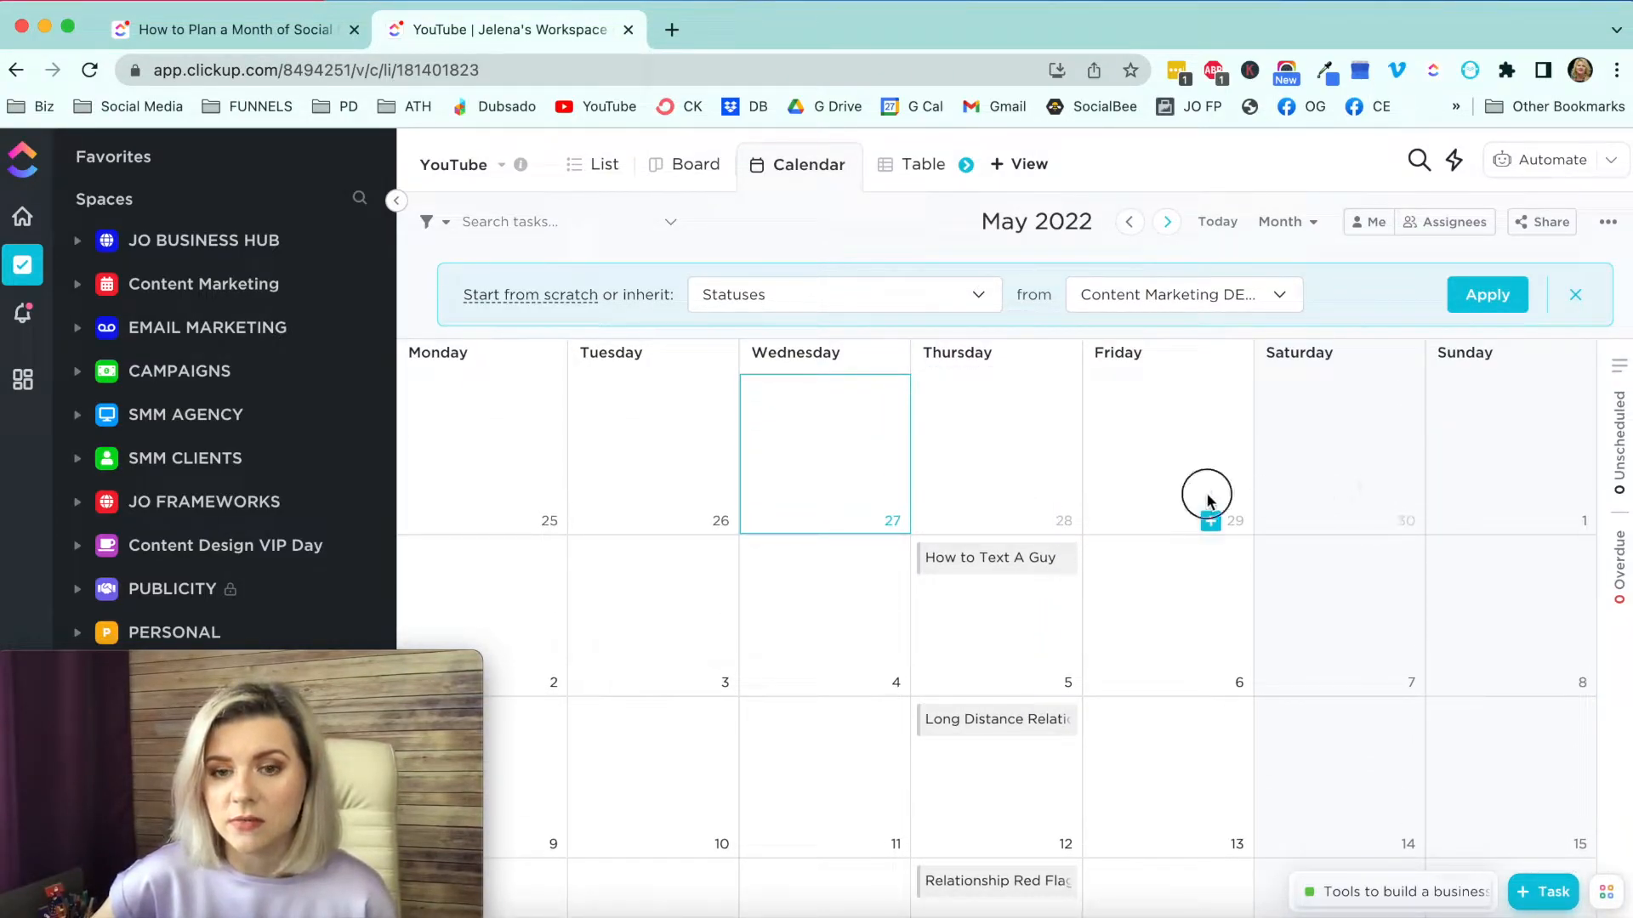
{"action": "scroll", "coordinate": [1208, 502], "scroll_direction": "down", "scroll_amount": 2}
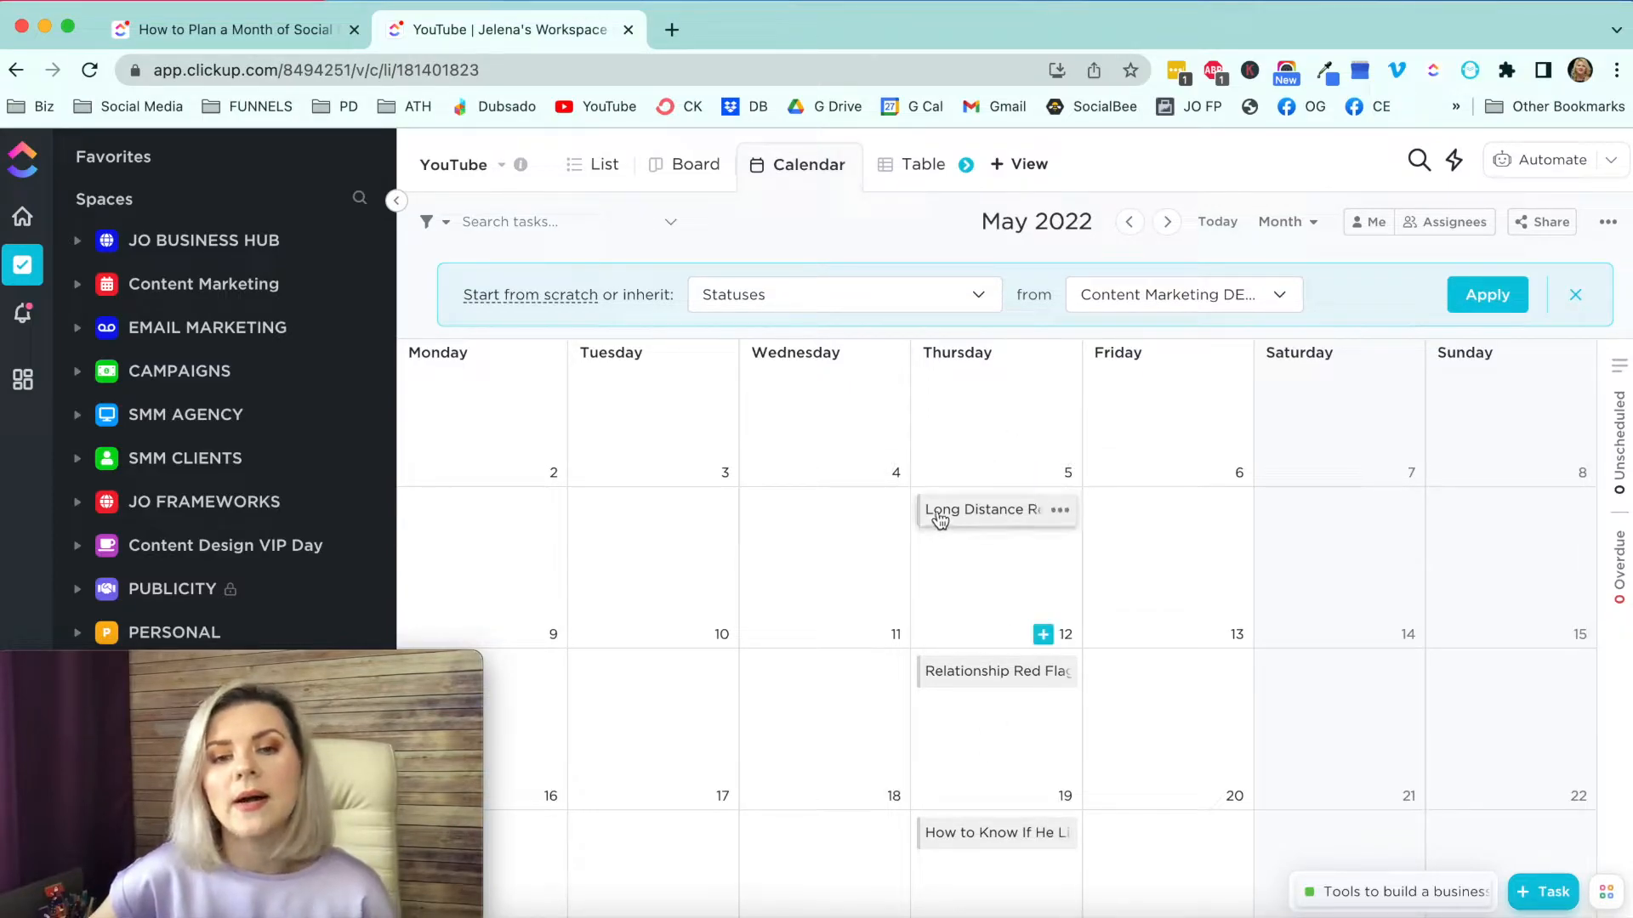
{"action": "scroll", "coordinate": [1037, 535], "scroll_direction": "up", "scroll_amount": 2}
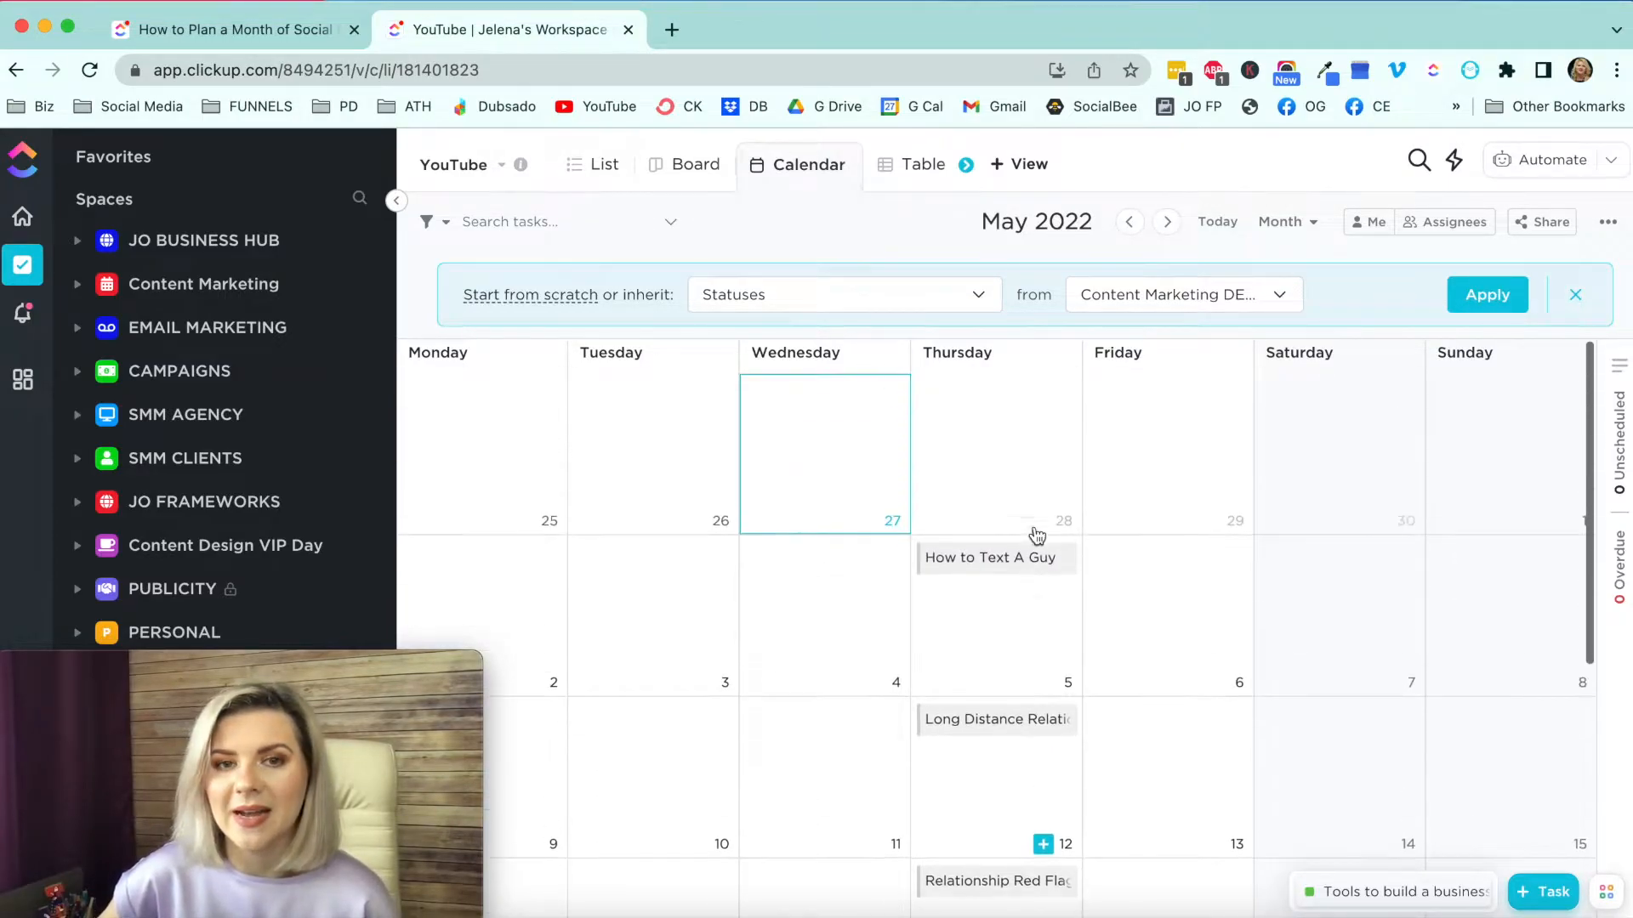
Step: Move the task "How to Text A Guy" from Idea to In Progress in the YouTube list's Board view
{"action": "left_click", "coordinate": [593, 169]}
{"action": "left_click", "coordinate": [719, 173]}
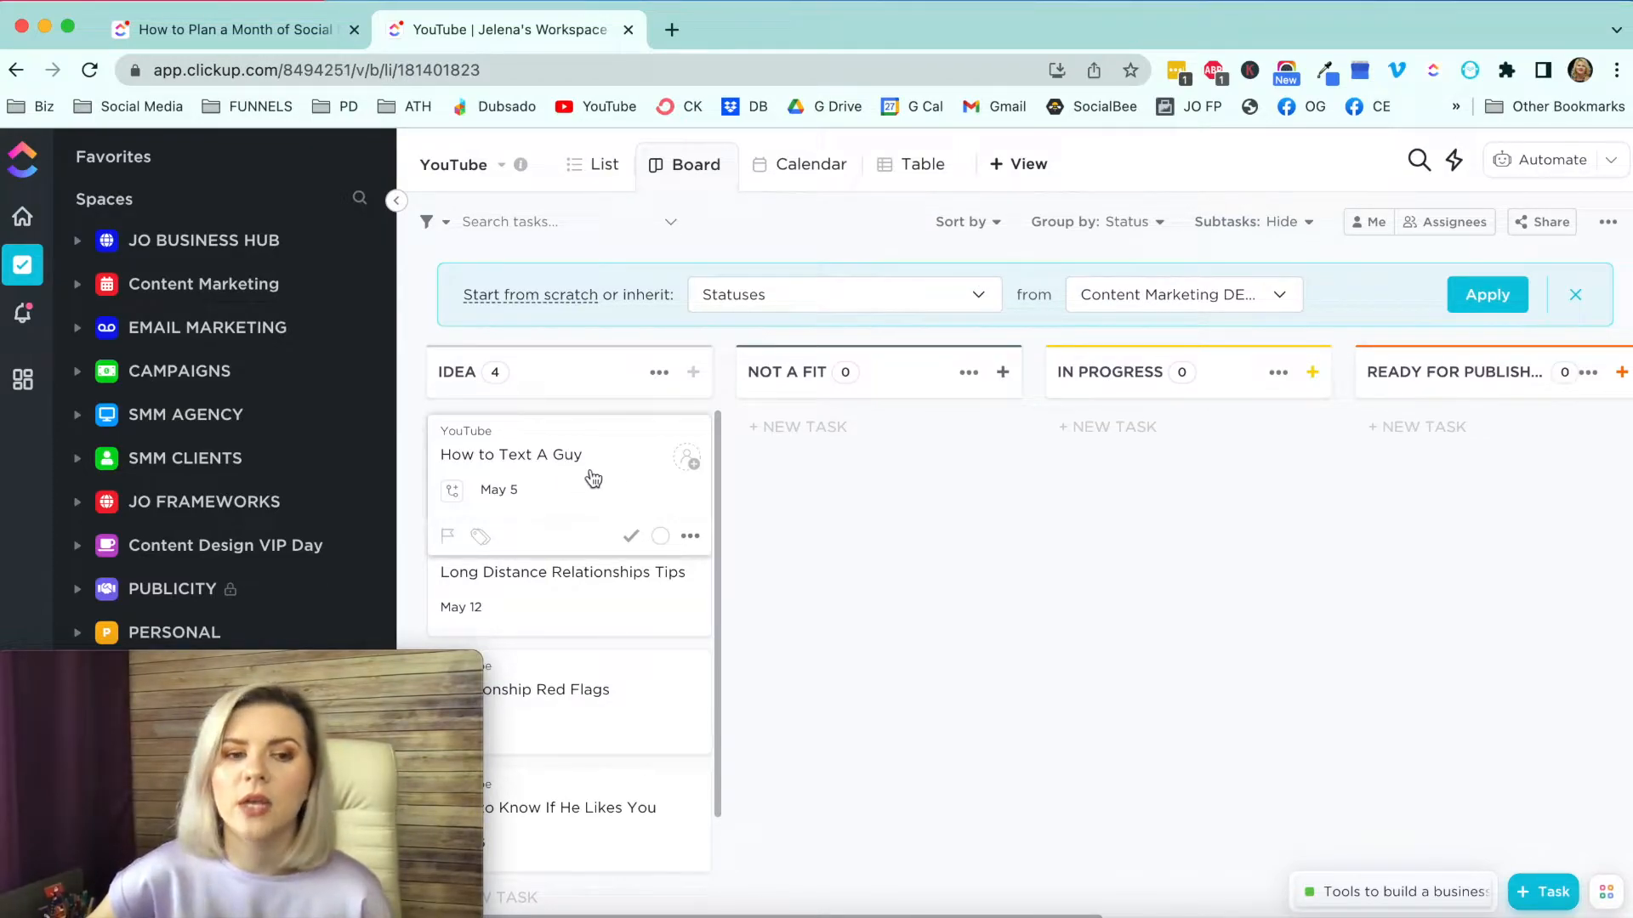
{"action": "left_click_drag", "start_coordinate": [594, 476], "coordinate": [1214, 459]}
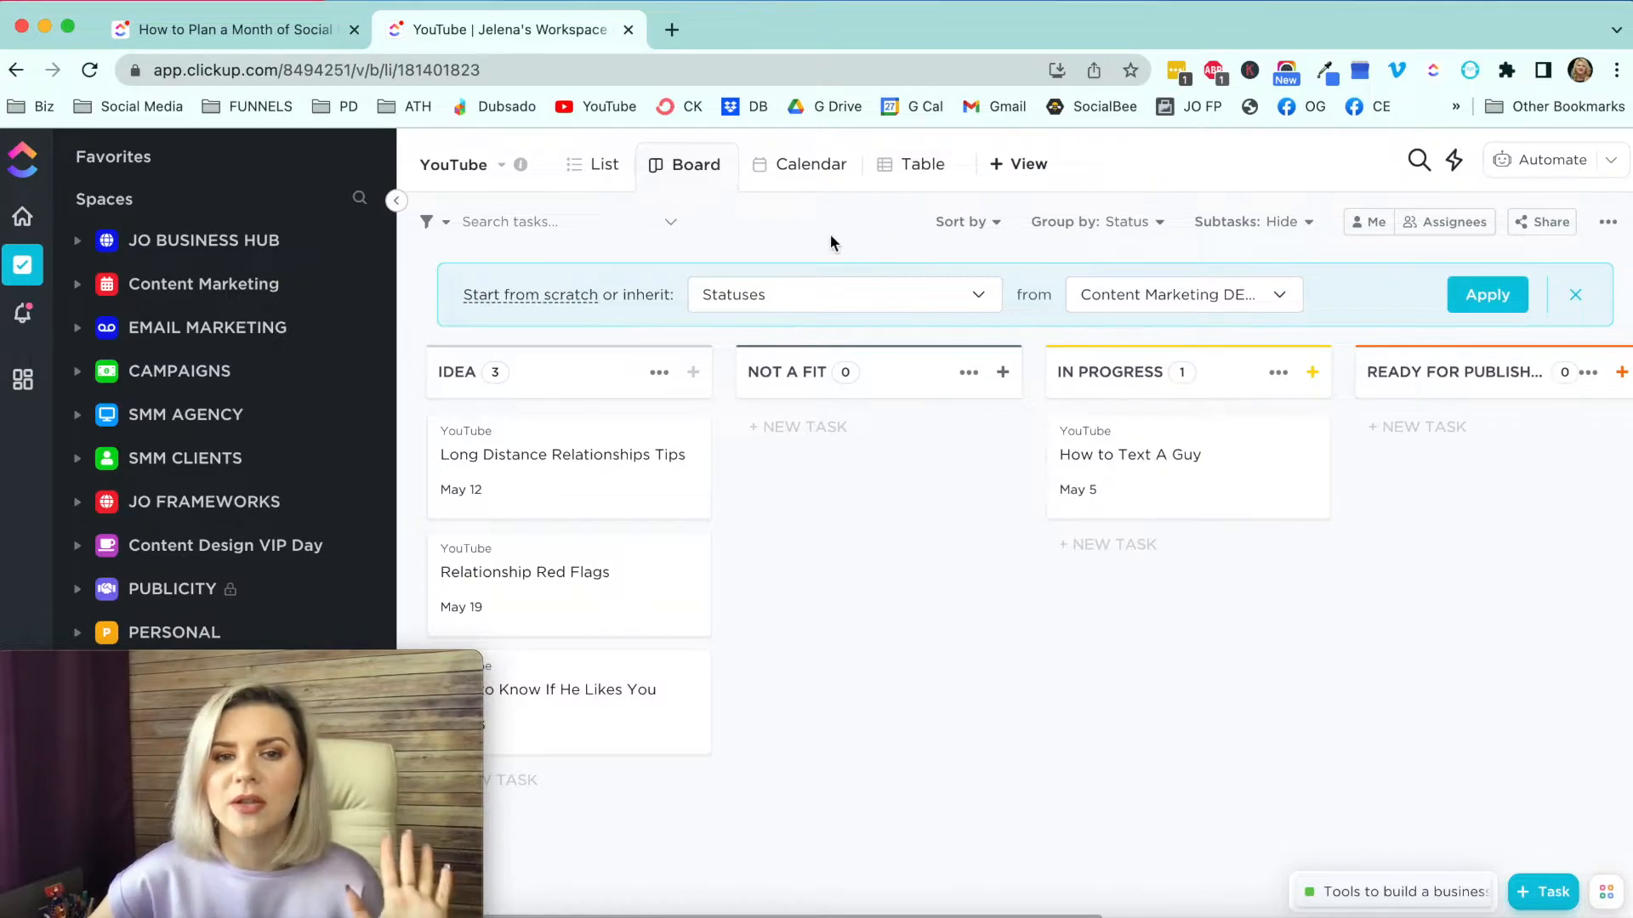
Step: Show May 2022 in the YouTube list's Calendar view and dismiss the status inheritance banner
{"action": "left_click", "coordinate": [830, 174]}
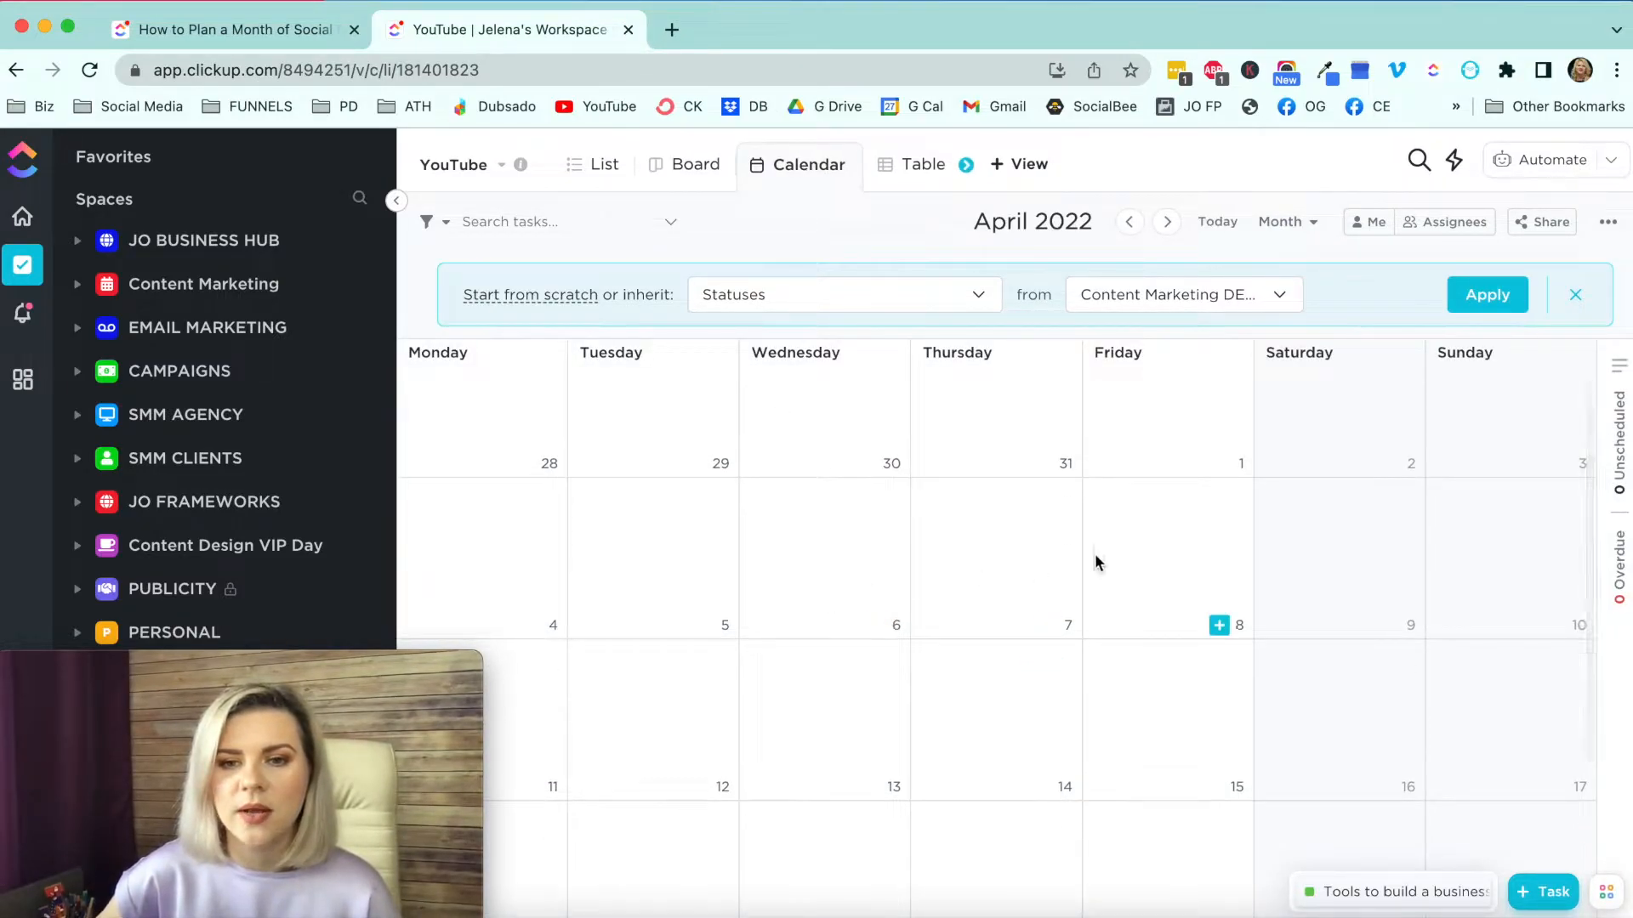
{"action": "left_click", "coordinate": [1167, 221]}
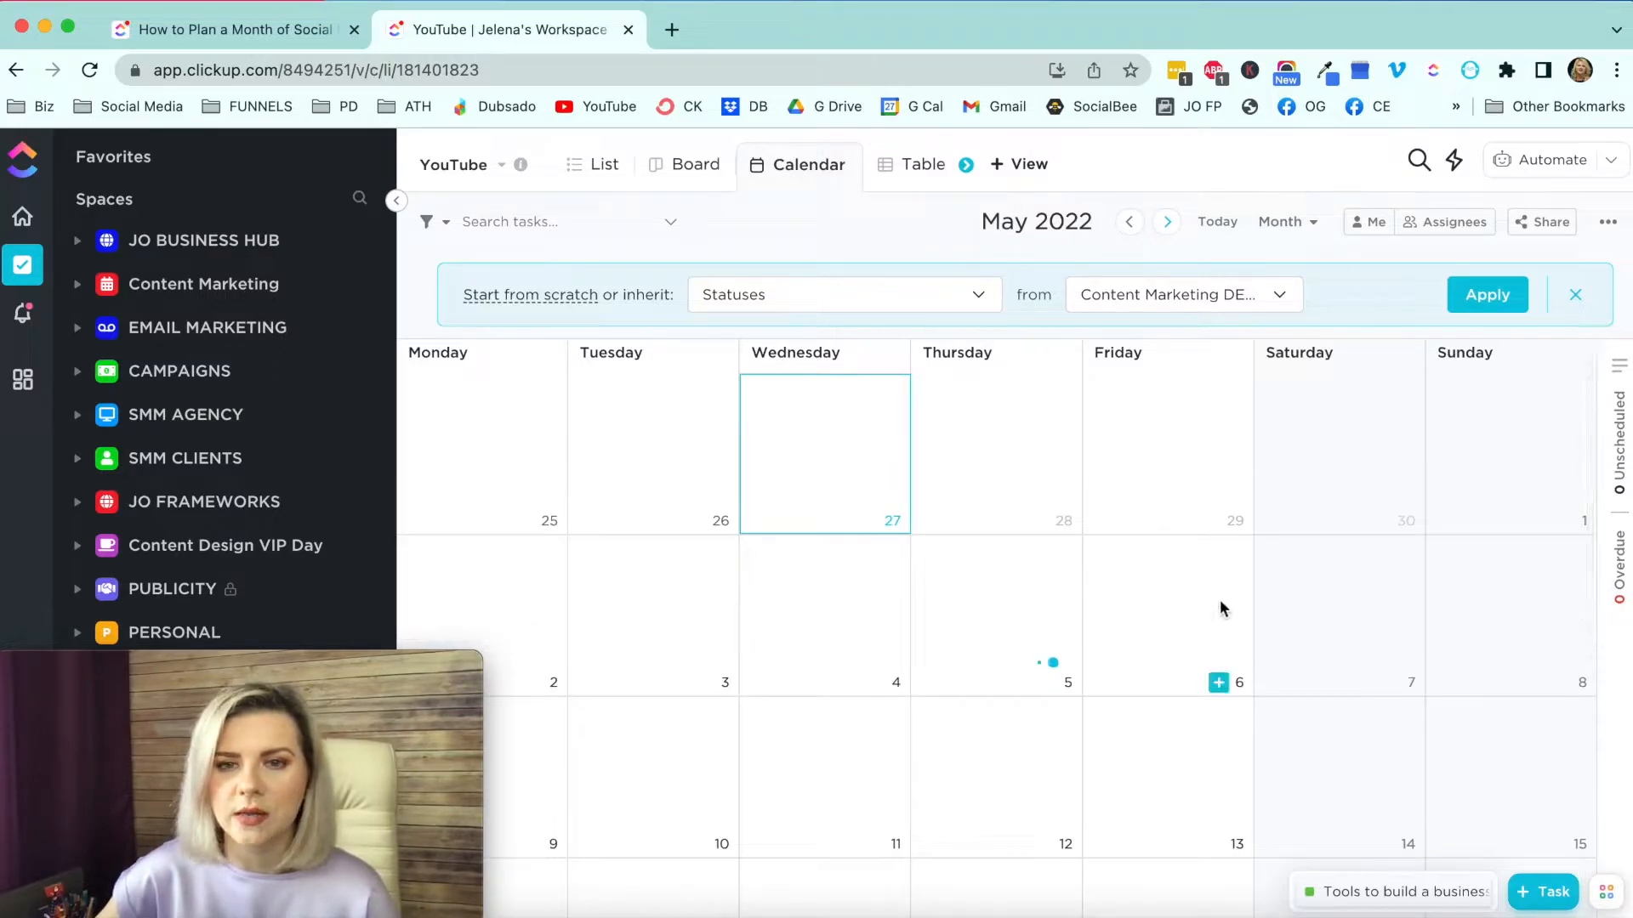
{"action": "left_click", "coordinate": [1575, 294]}
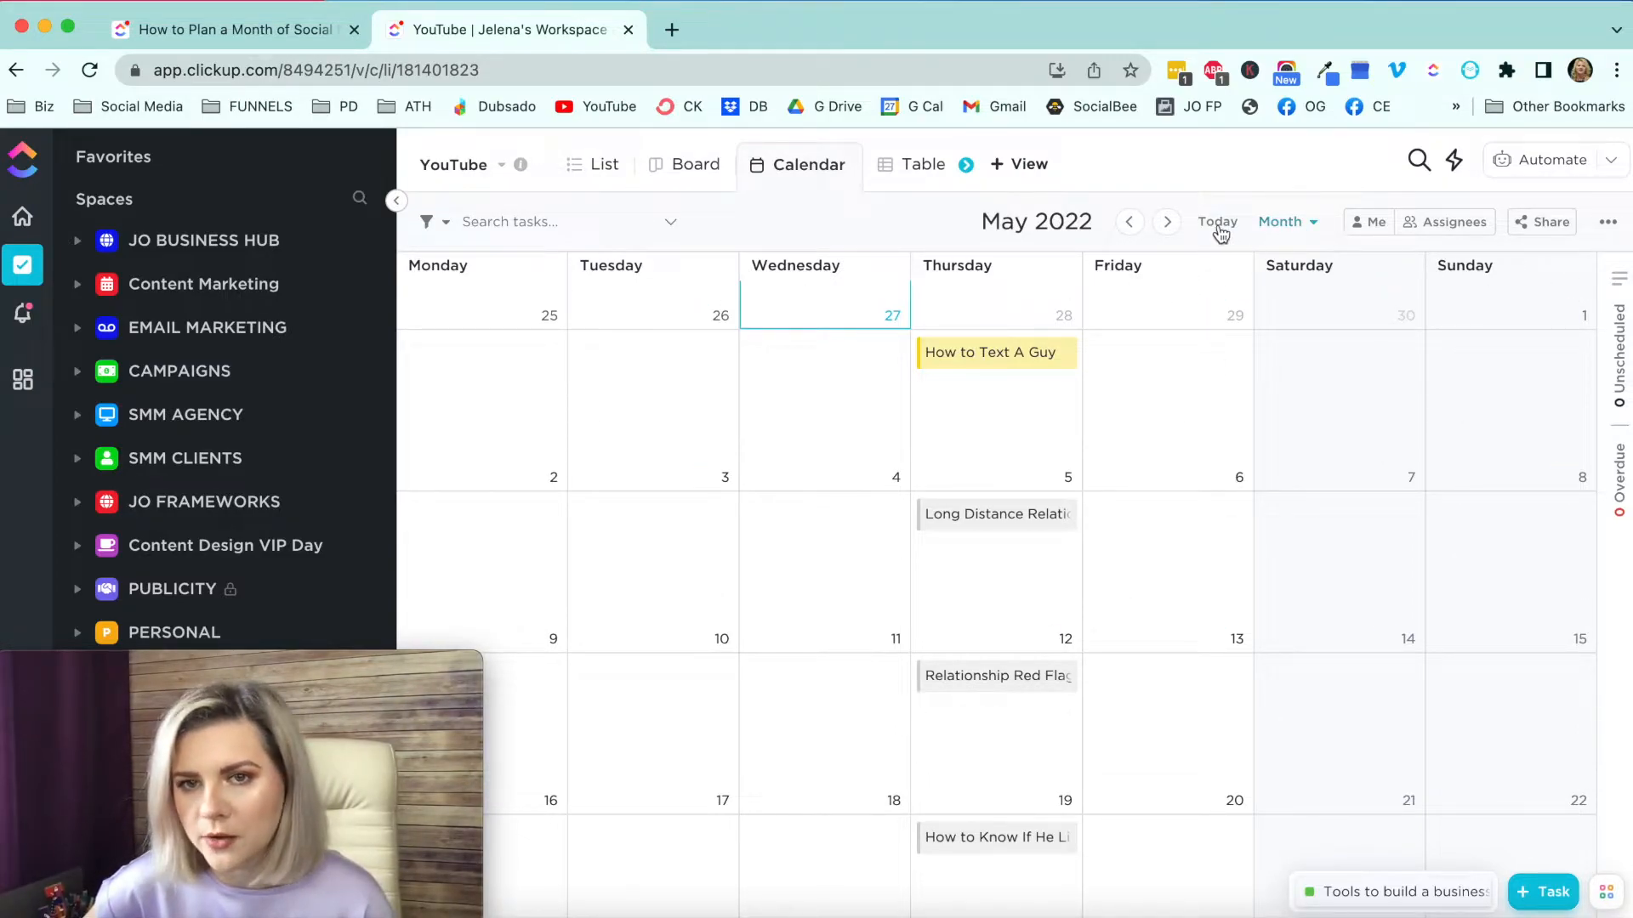
{"action": "left_click", "coordinate": [1316, 226]}
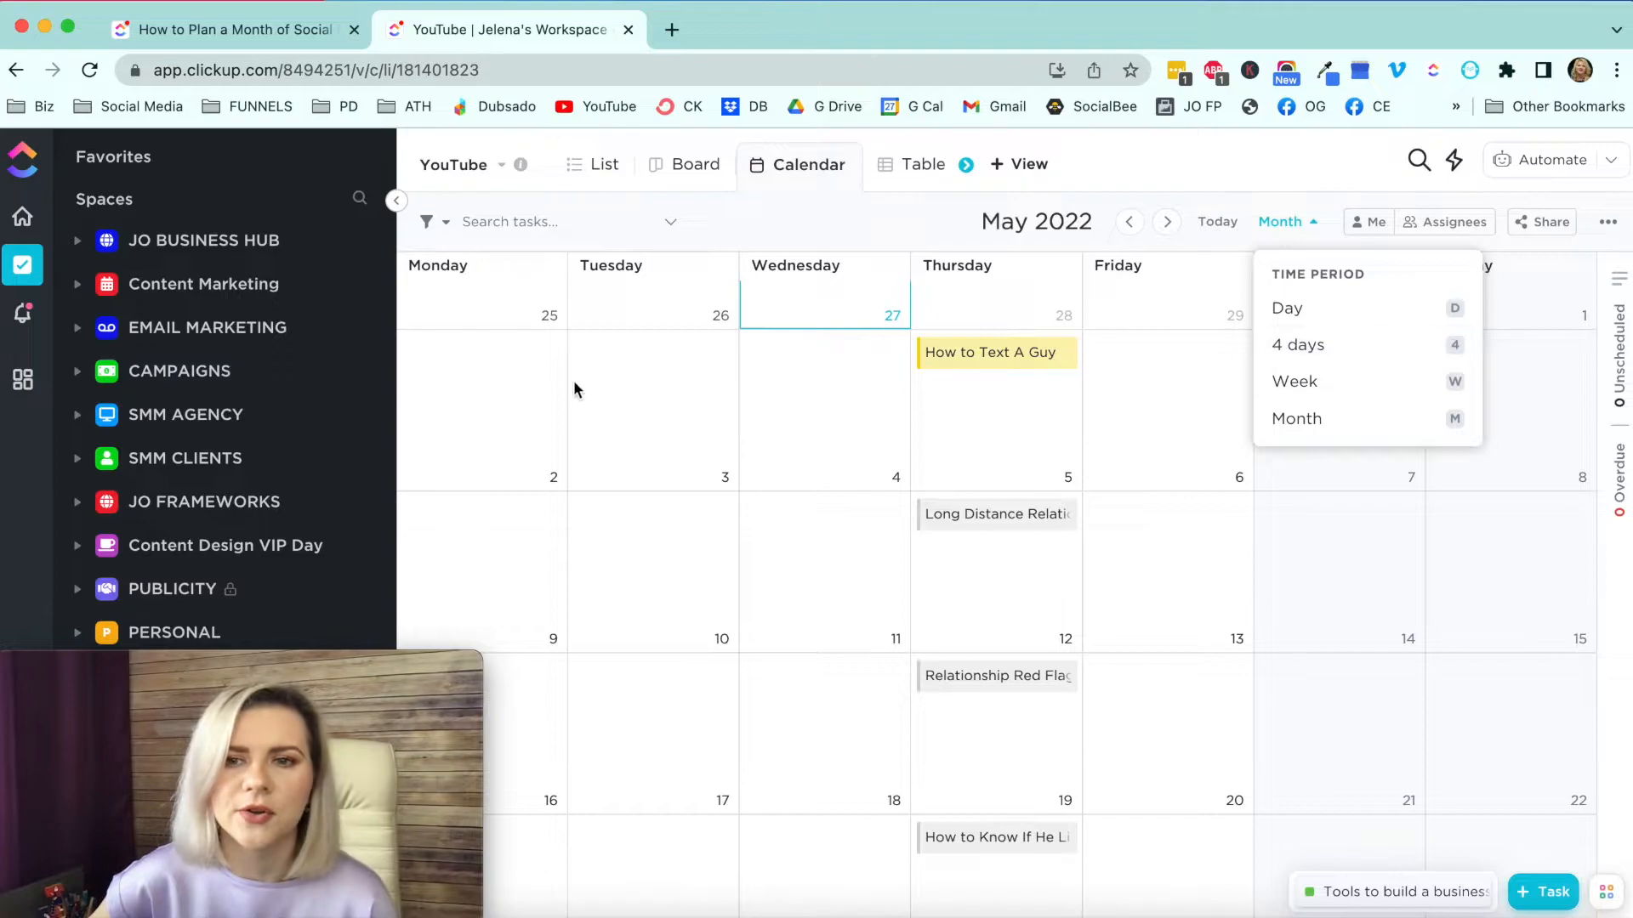
{"action": "left_click", "coordinate": [1272, 189]}
Step: Turn off Show weekends in the Calendar view settings and display May 2022 again
{"action": "left_click", "coordinate": [1607, 222]}
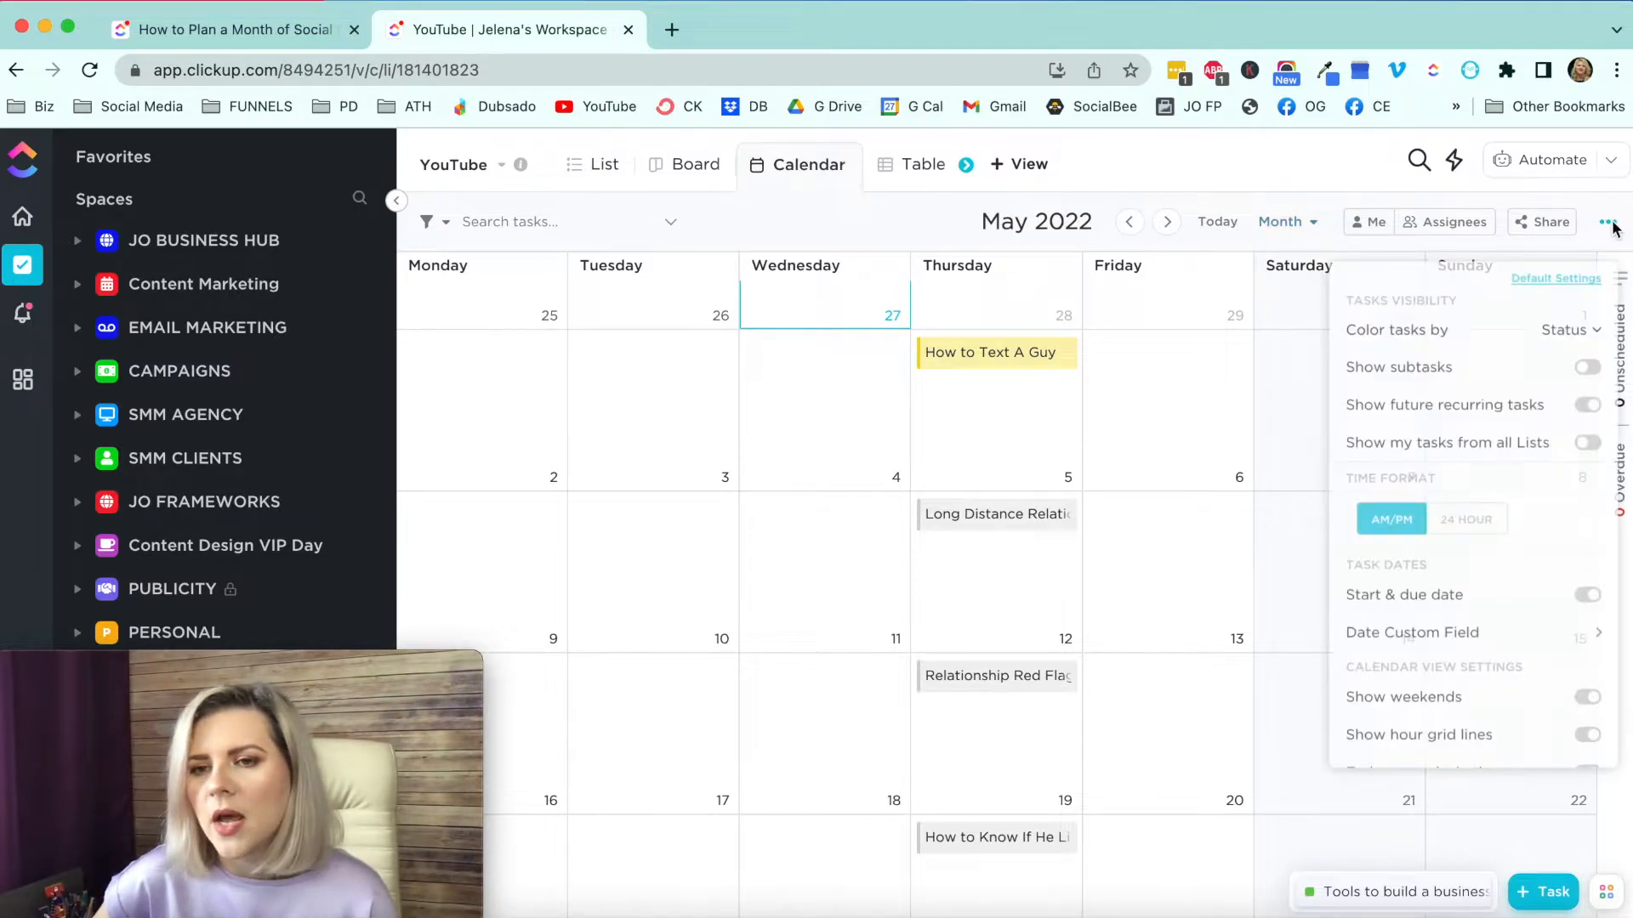
{"action": "scroll", "coordinate": [1494, 445], "scroll_direction": "down", "scroll_amount": 3}
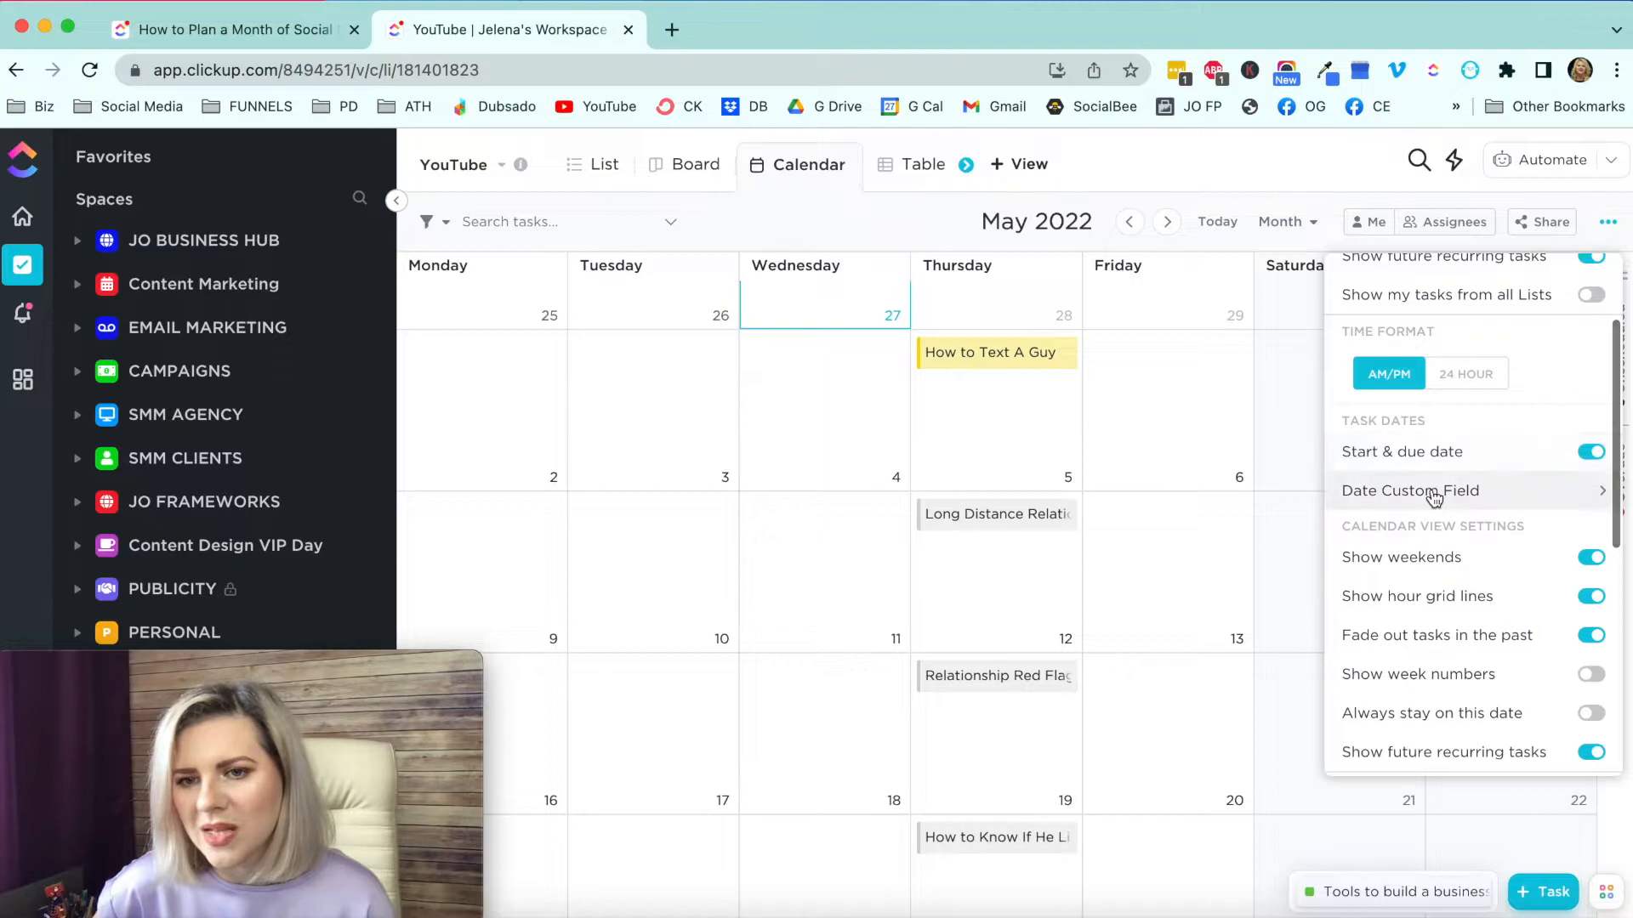
{"action": "left_click", "coordinate": [1592, 563]}
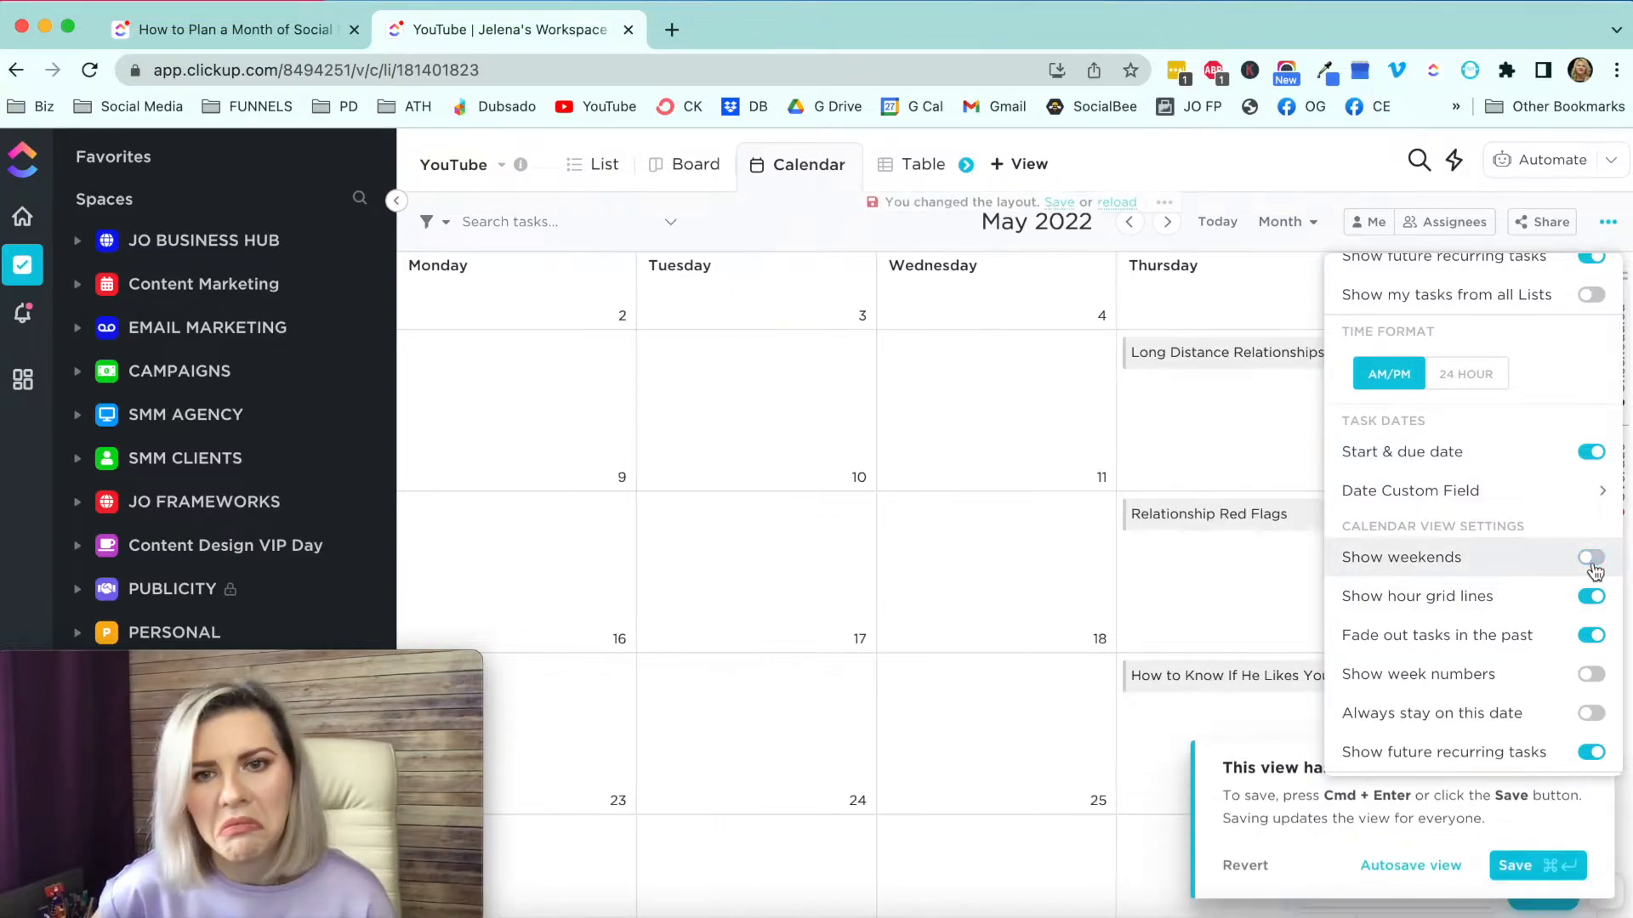
{"action": "left_click", "coordinate": [1345, 193]}
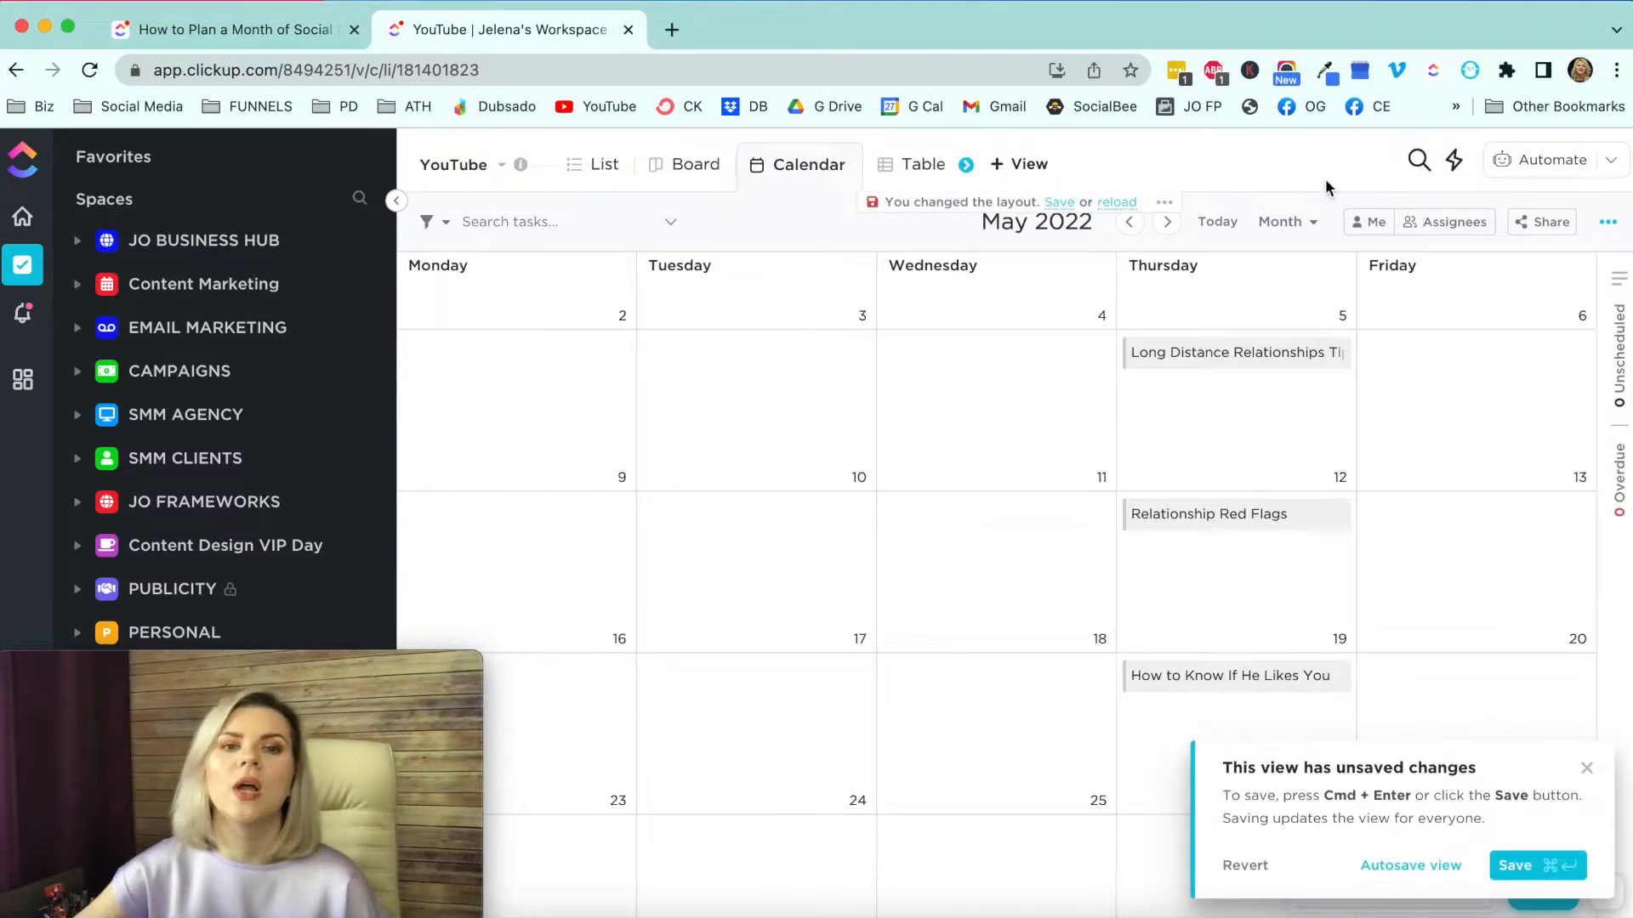
{"action": "scroll", "coordinate": [1095, 395], "scroll_direction": "up", "scroll_amount": 2}
{"action": "scroll", "coordinate": [1289, 409], "scroll_direction": "up", "scroll_amount": 4}
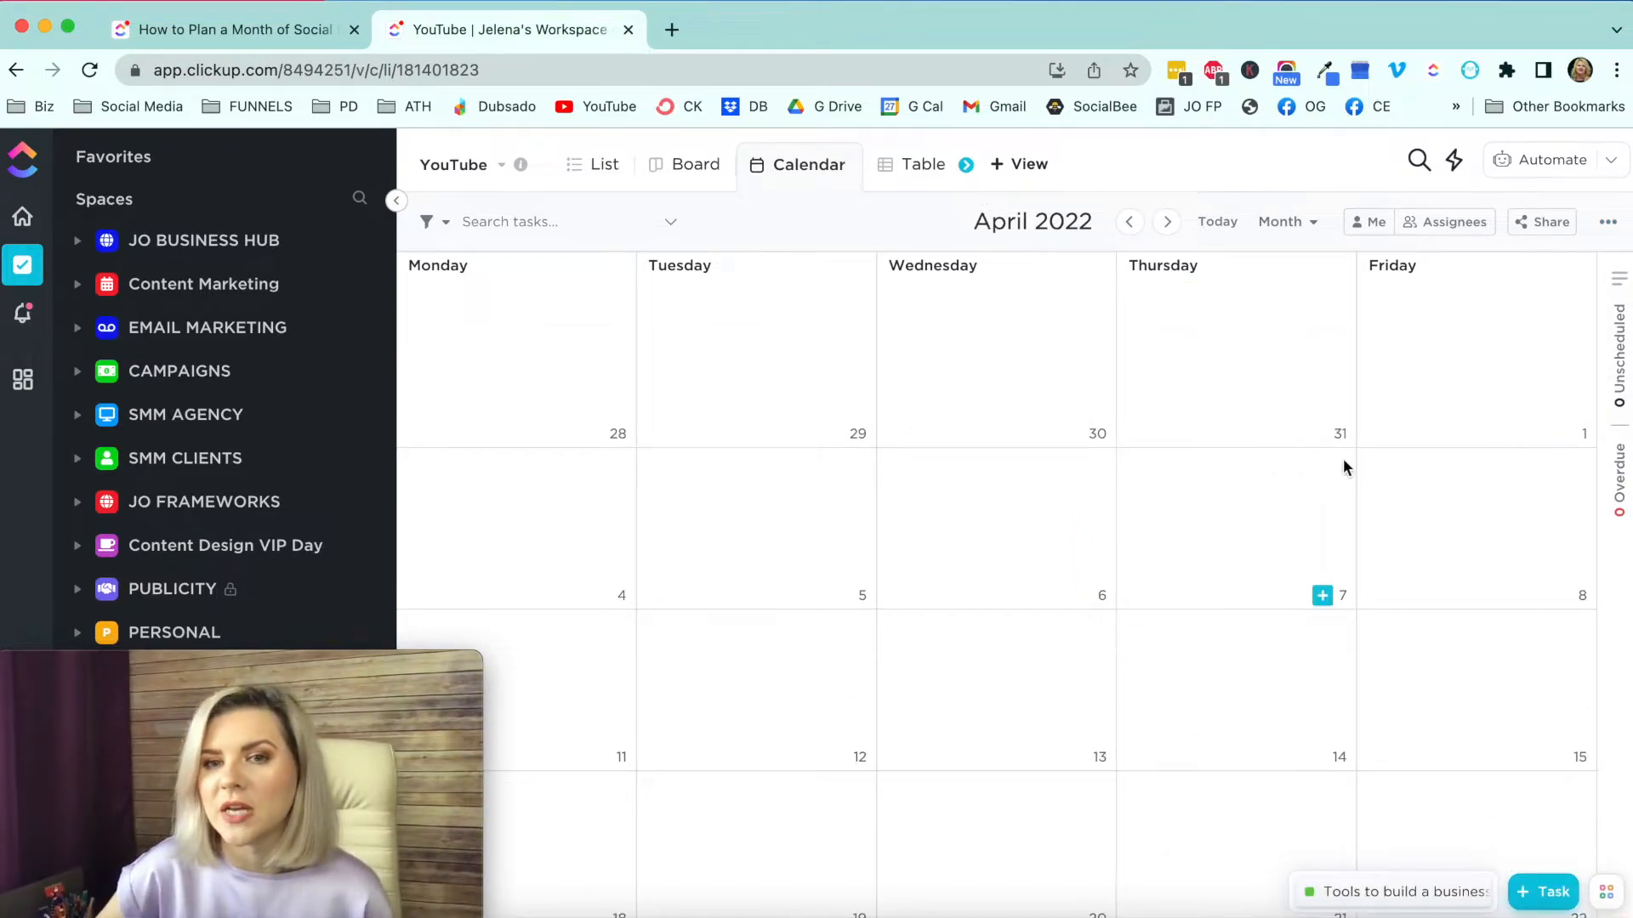
{"action": "left_click", "coordinate": [1167, 222]}
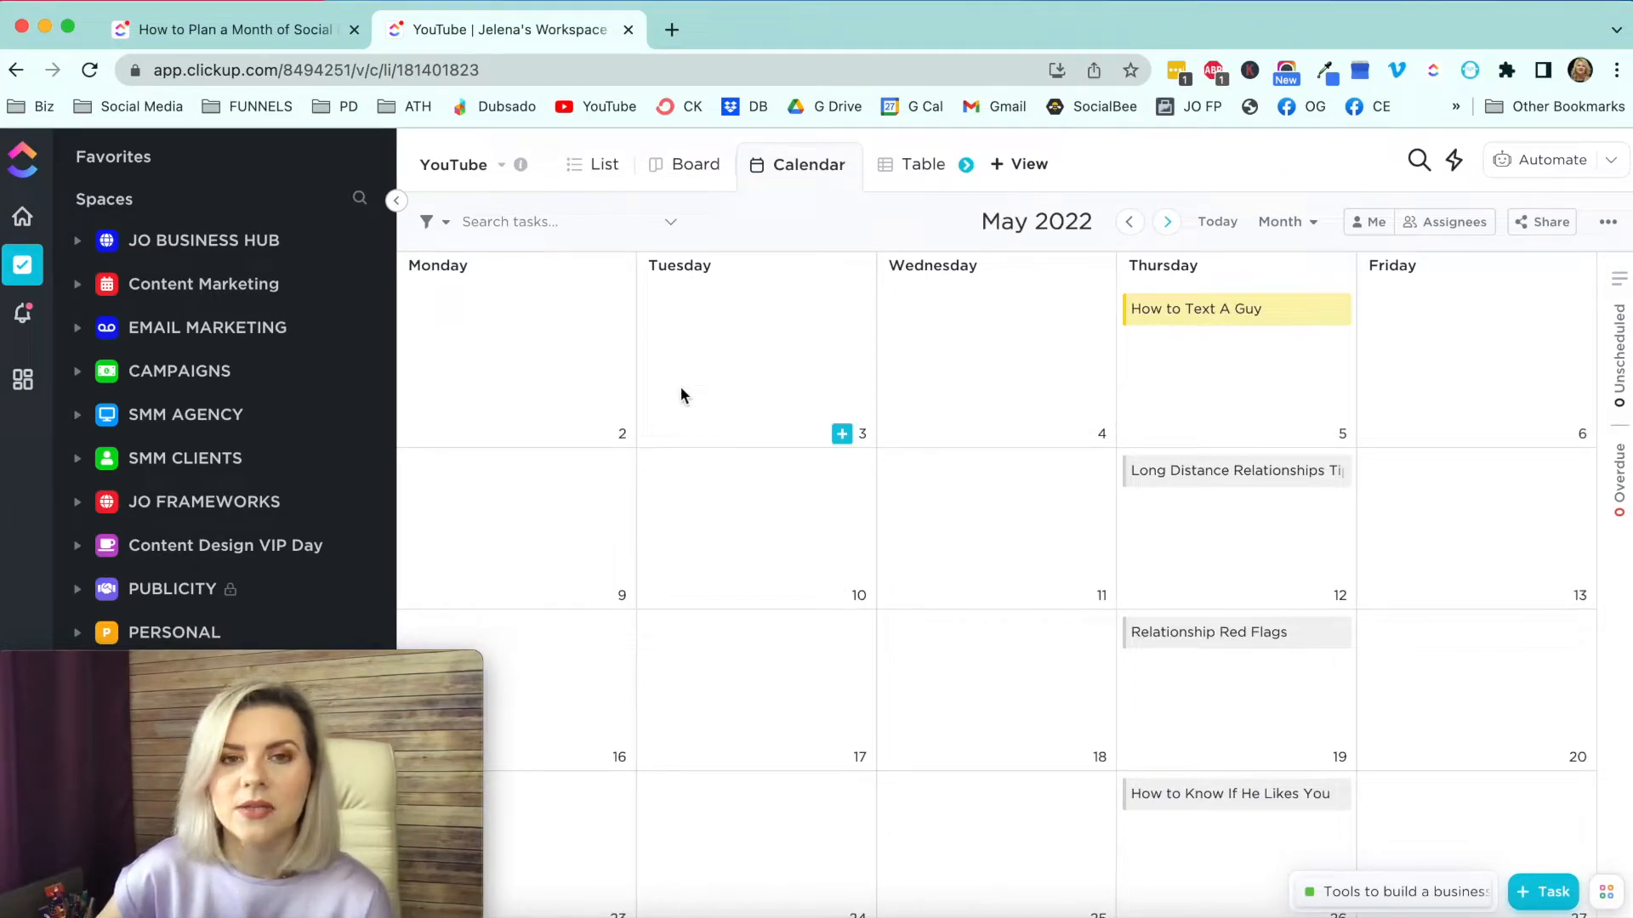
Step: Return to the YouTube list's List view and open the task "How to Text A Guy"
{"action": "left_click", "coordinate": [600, 170]}
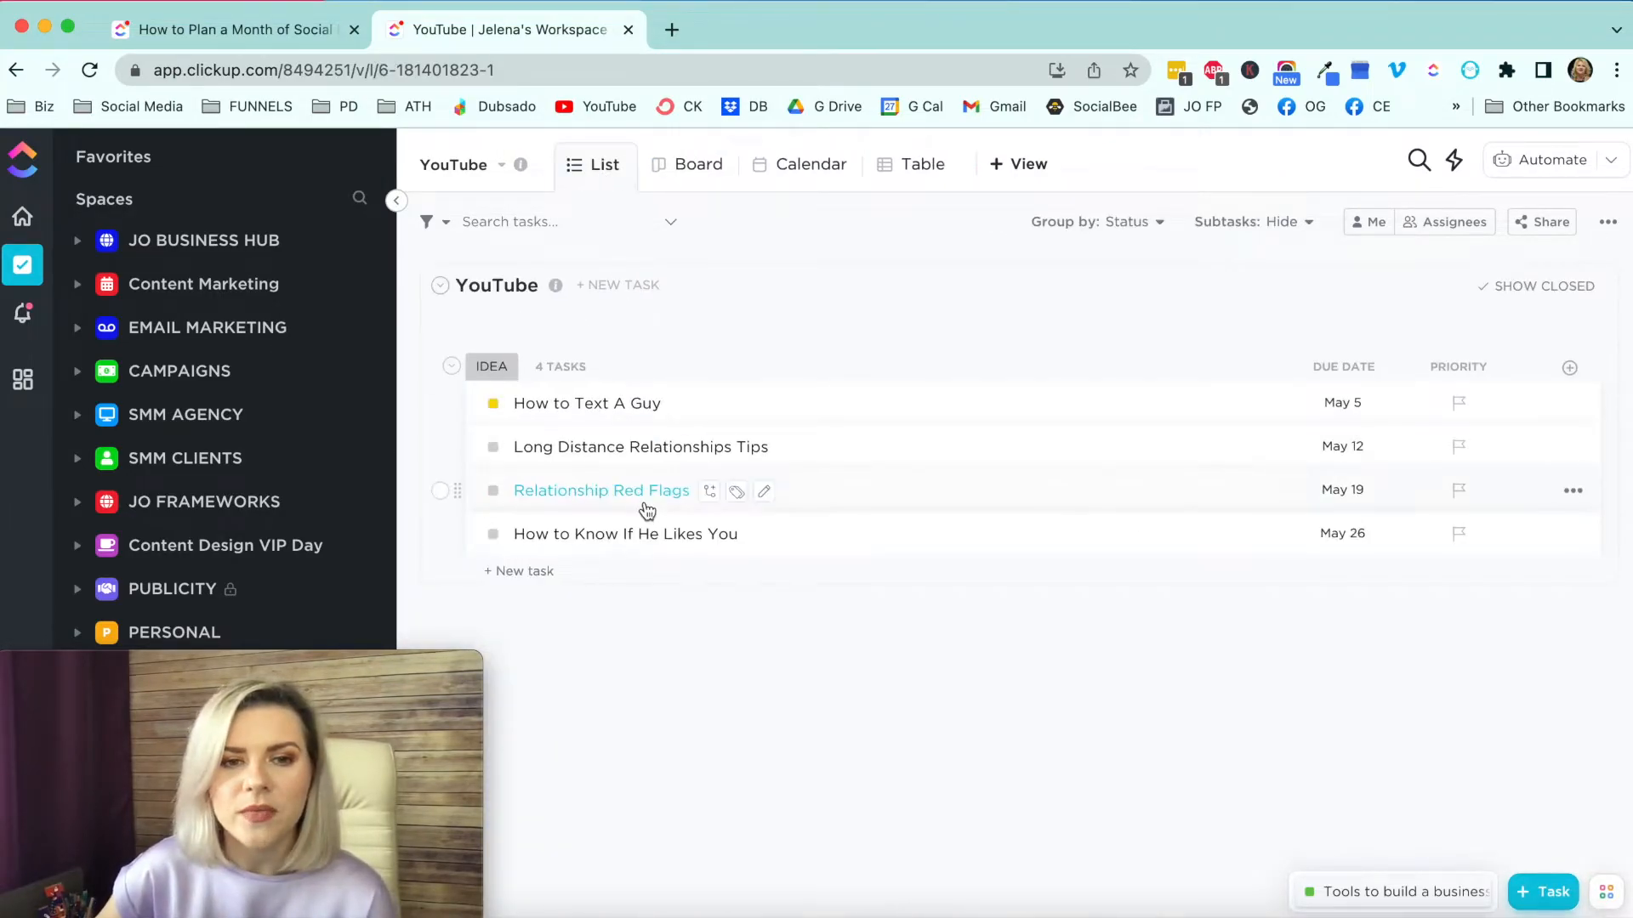
{"action": "left_click_drag", "start_coordinate": [361, 667], "coordinate": [1493, 663]}
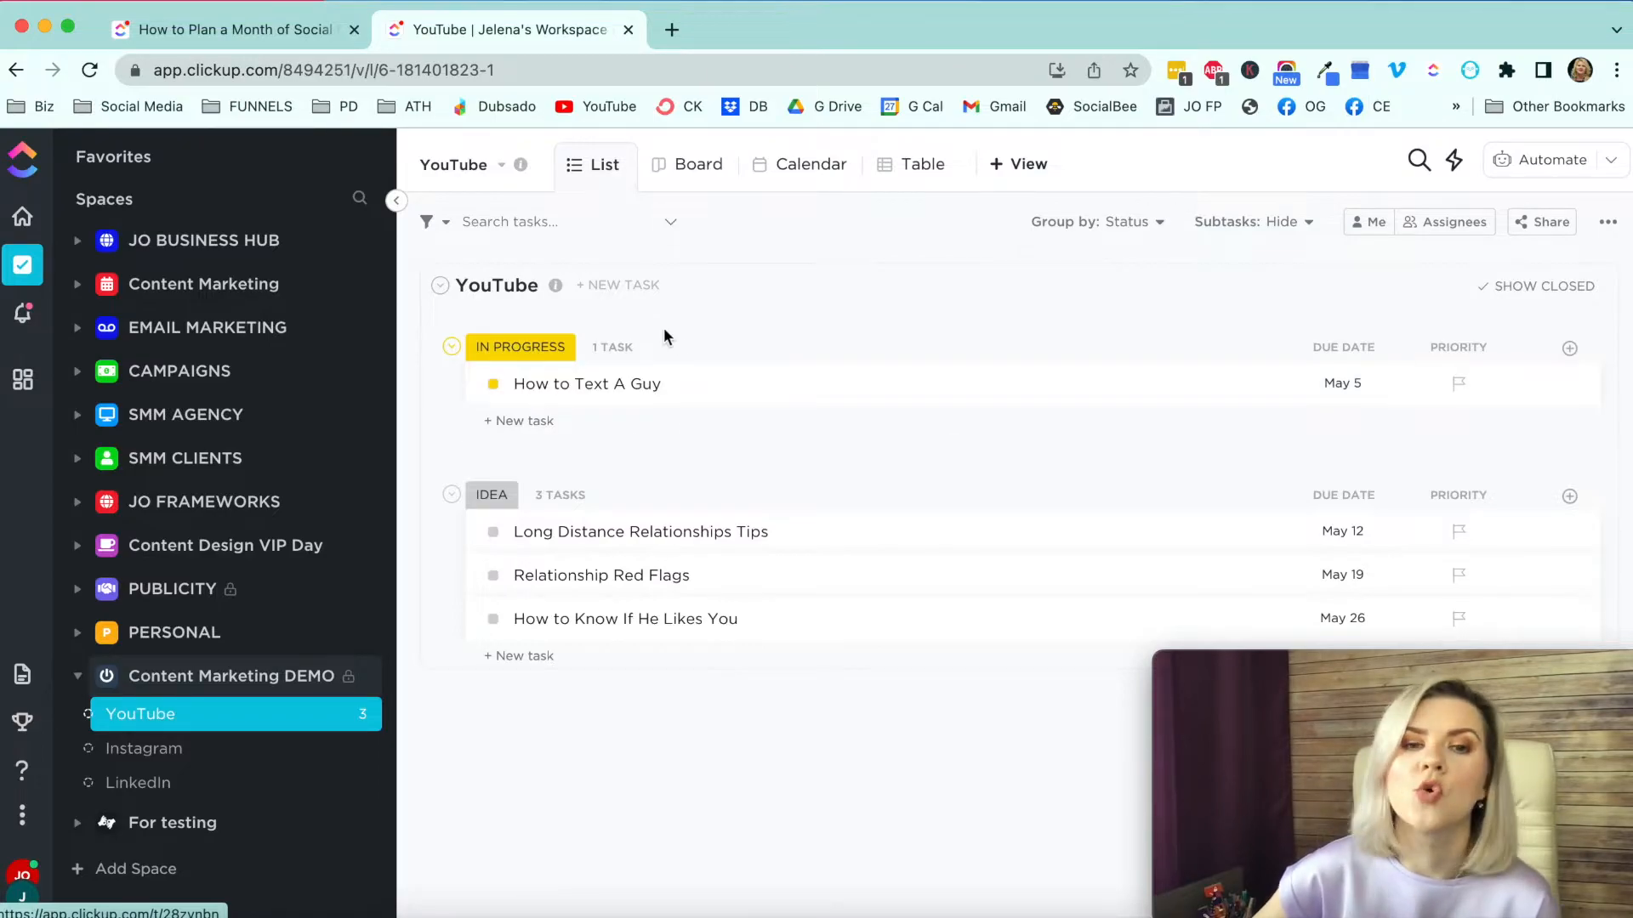
{"action": "left_click", "coordinate": [573, 384]}
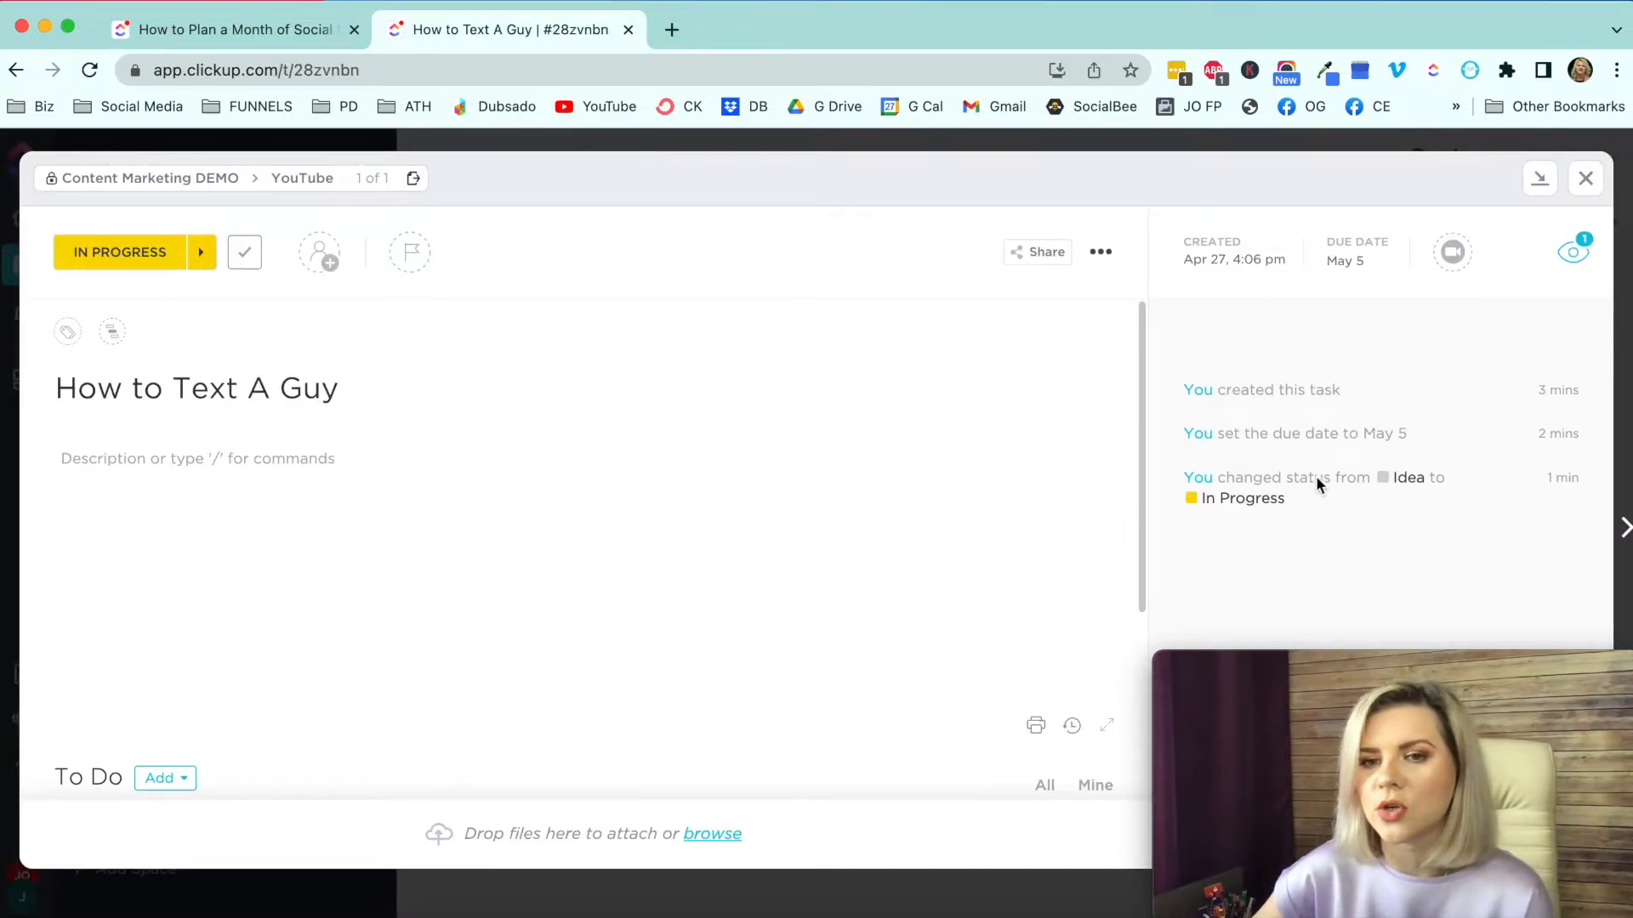
{"action": "mouse_move", "coordinate": [1418, 672]}
{"action": "left_click_drag", "start_coordinate": [1419, 672], "coordinate": [379, 724]}
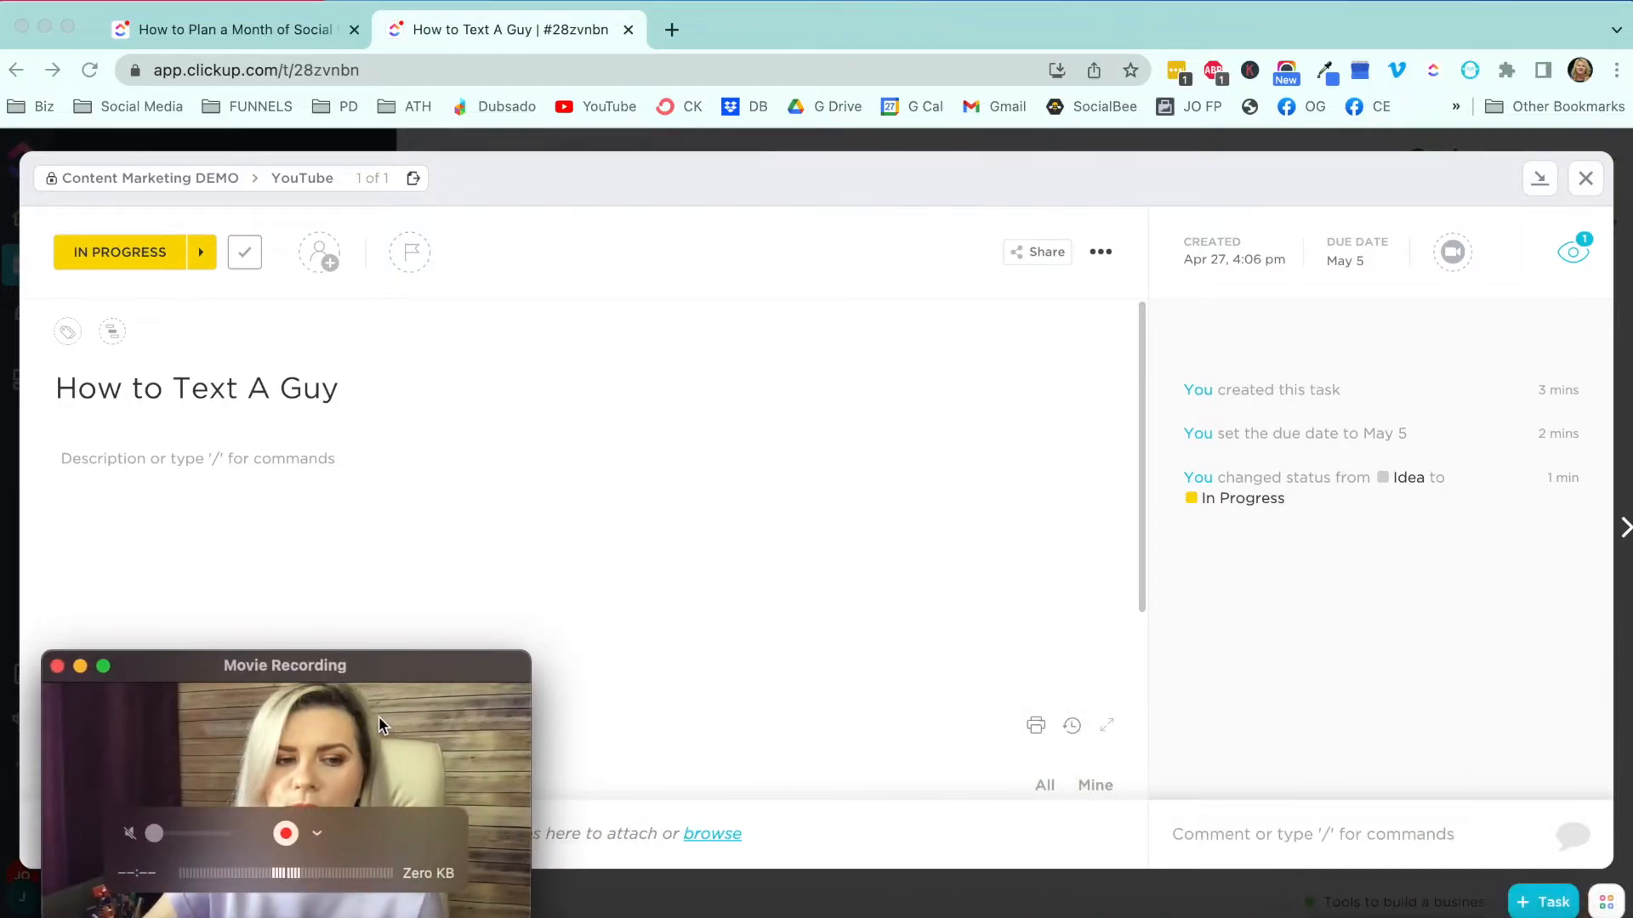
Step: Post three separate comments on the task "How to Text A Guy": "keywords:", "title ideas:" and "thumbnail ideas:"
{"action": "left_click", "coordinate": [1250, 832]}
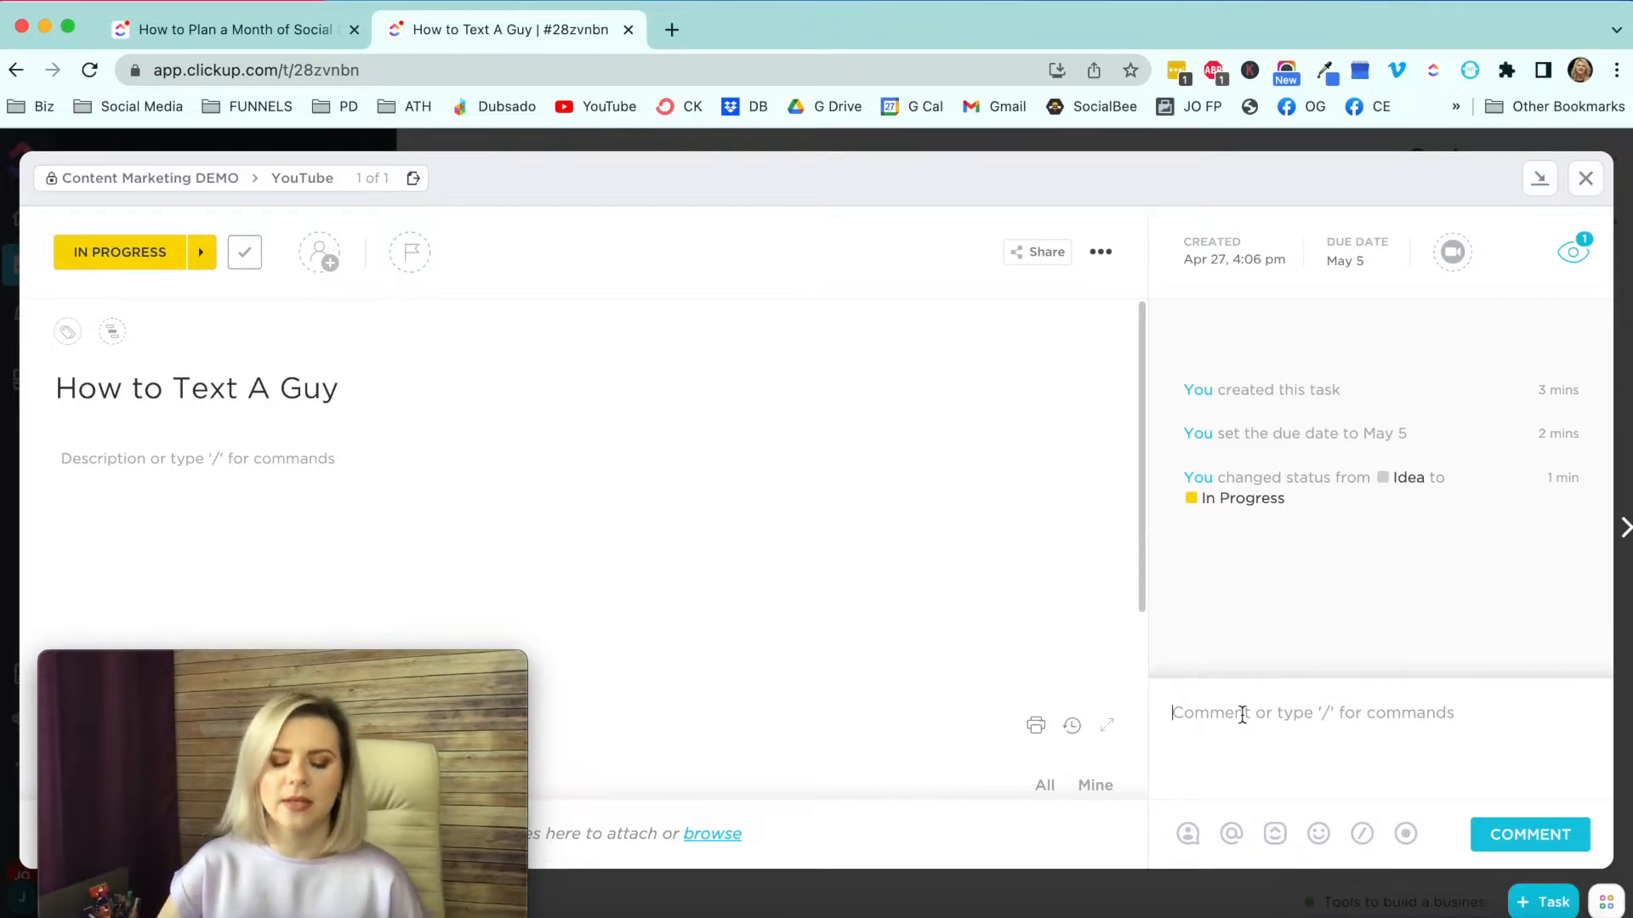
{"action": "type", "text": "keywords:"}
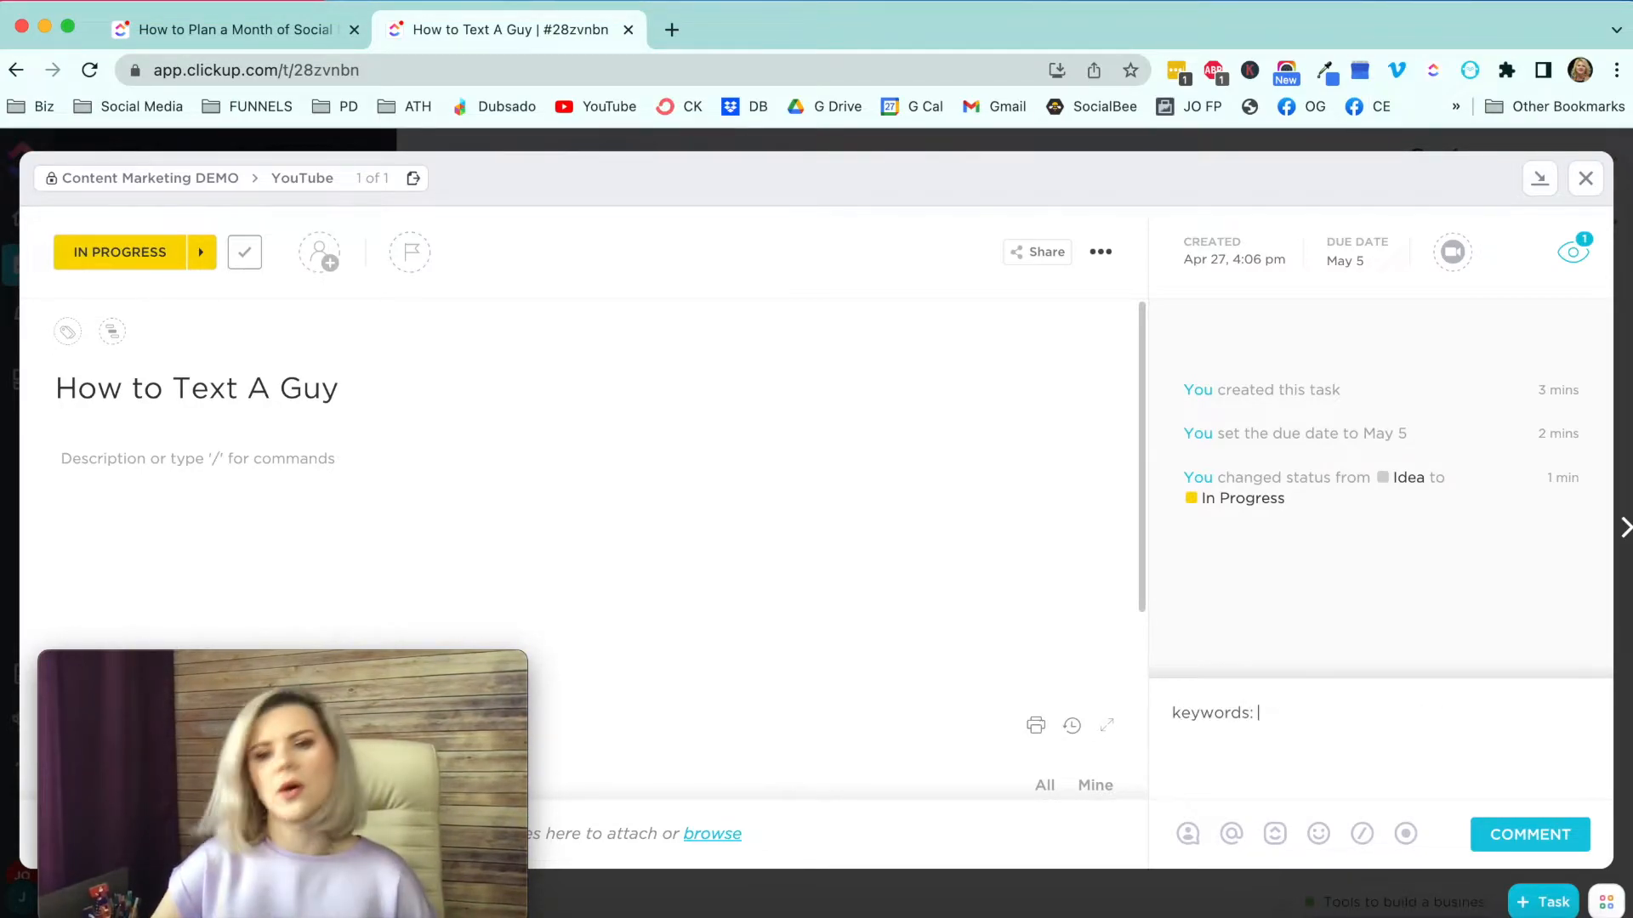
{"action": "key", "text": "Return"}
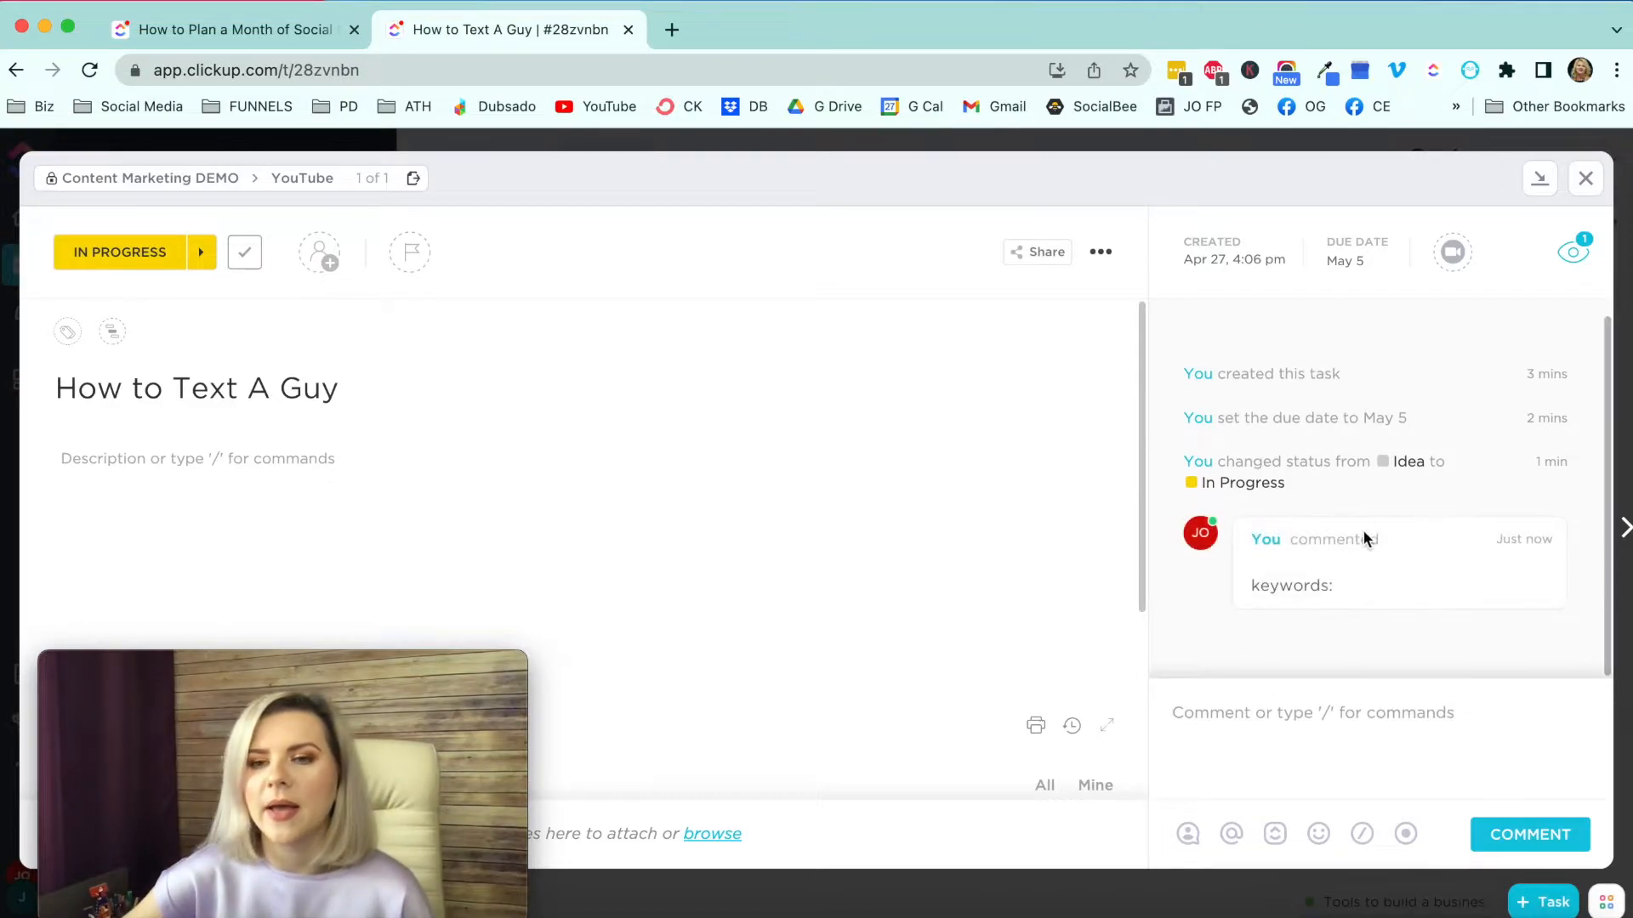
{"action": "type", "text": "title ideas:"}
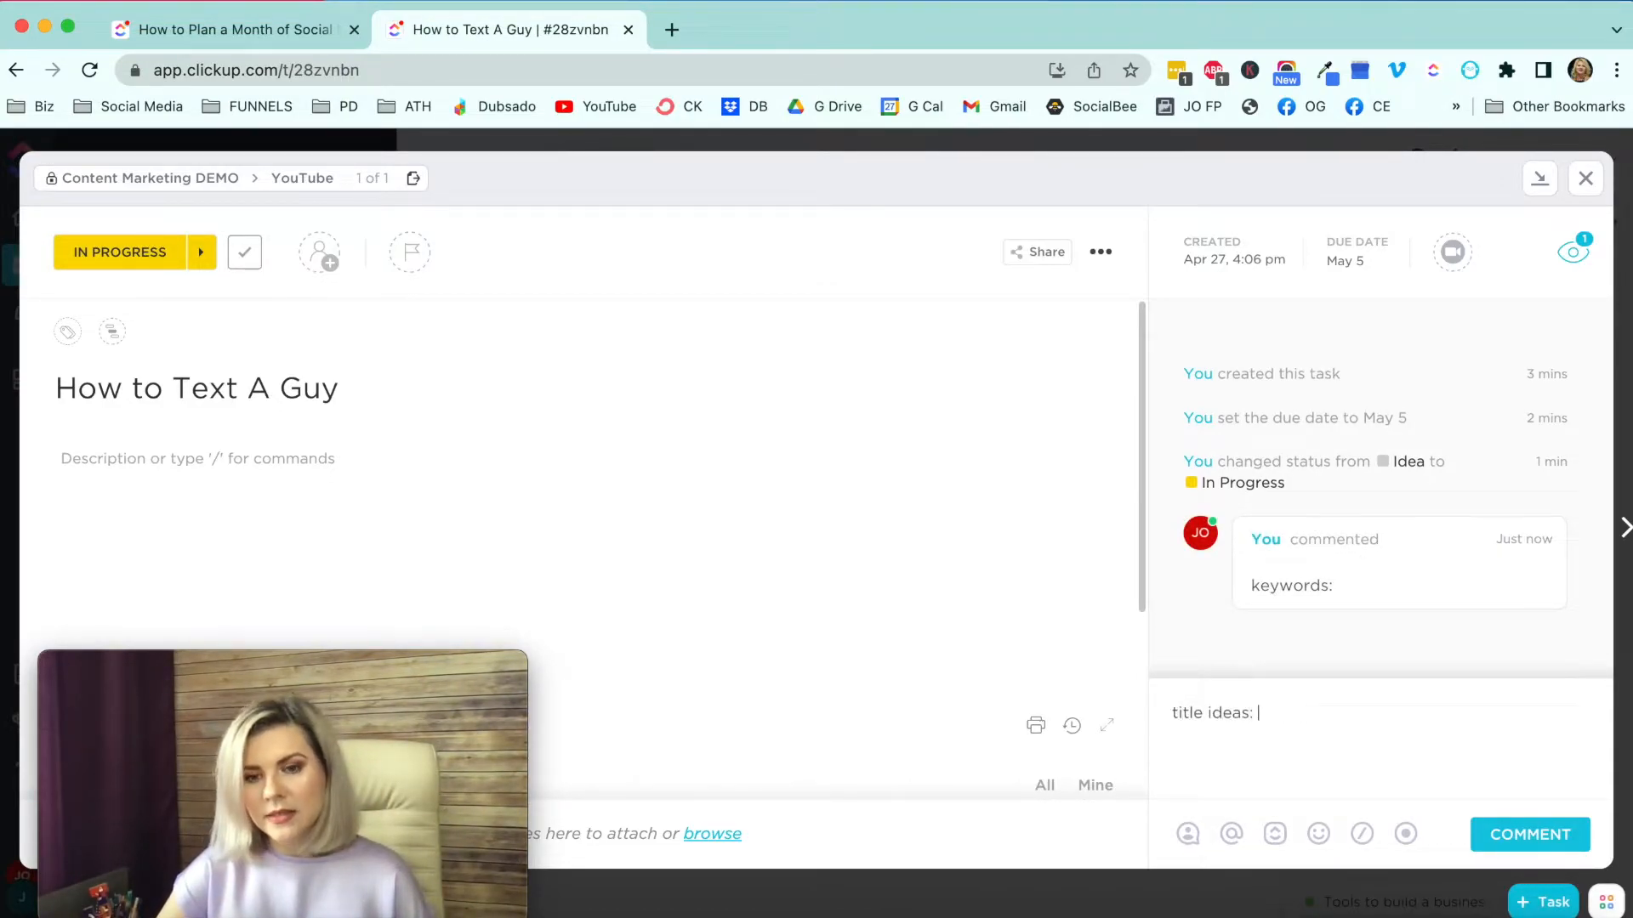
{"action": "key", "text": "Return"}
{"action": "type", "text": "t"}
{"action": "type", "text": "humbna"}
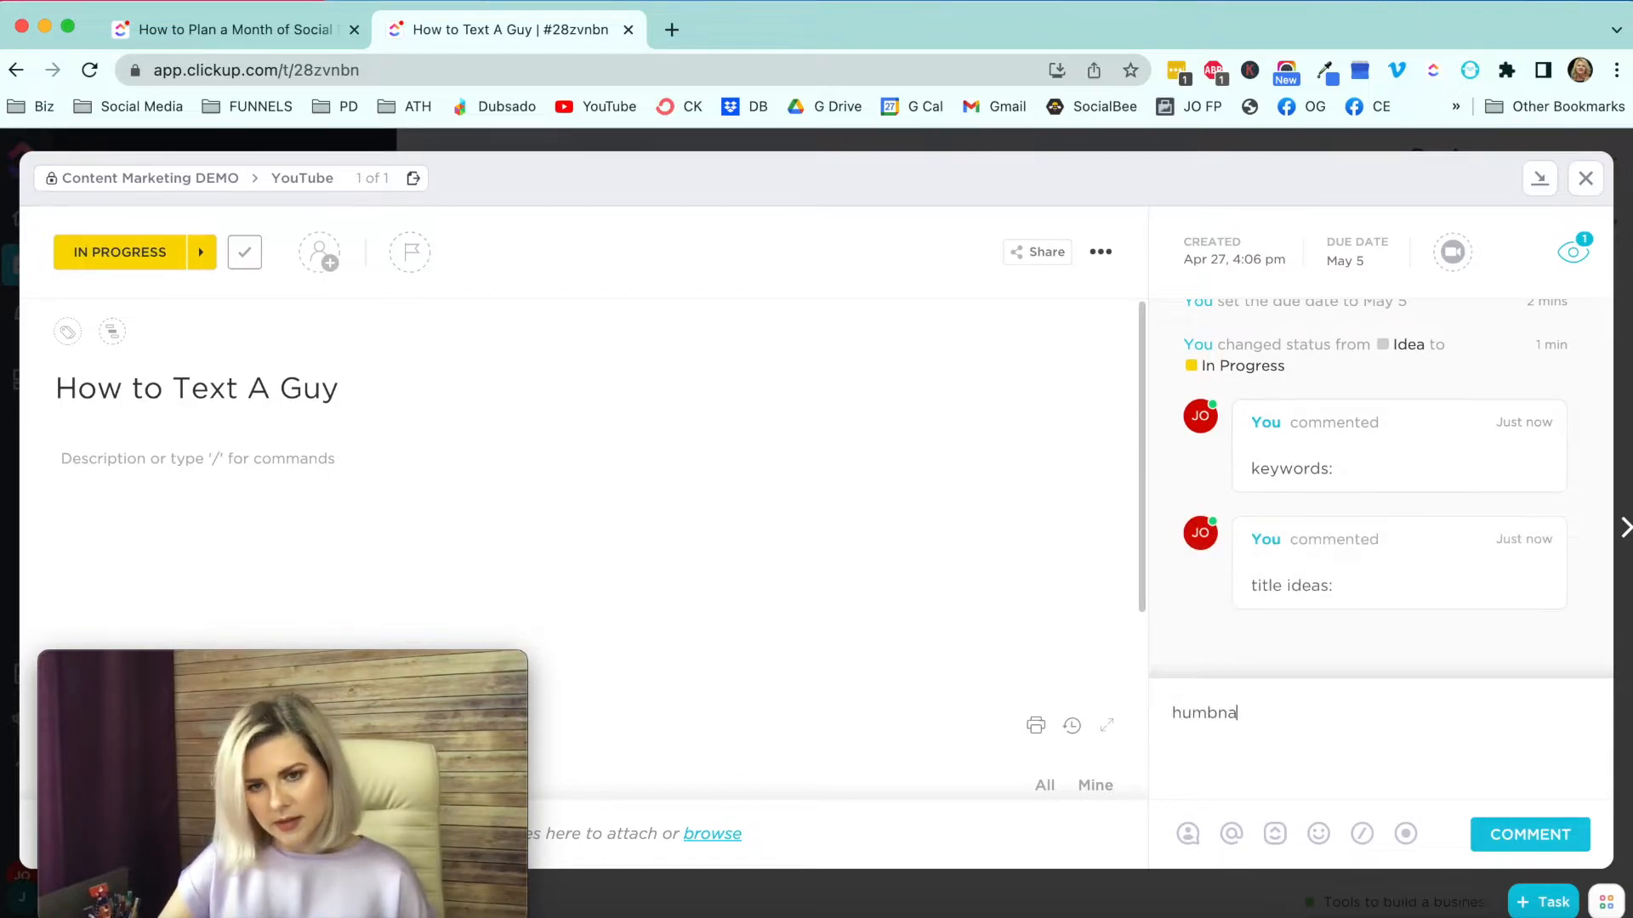
{"action": "type", "text": "il ideas:"}
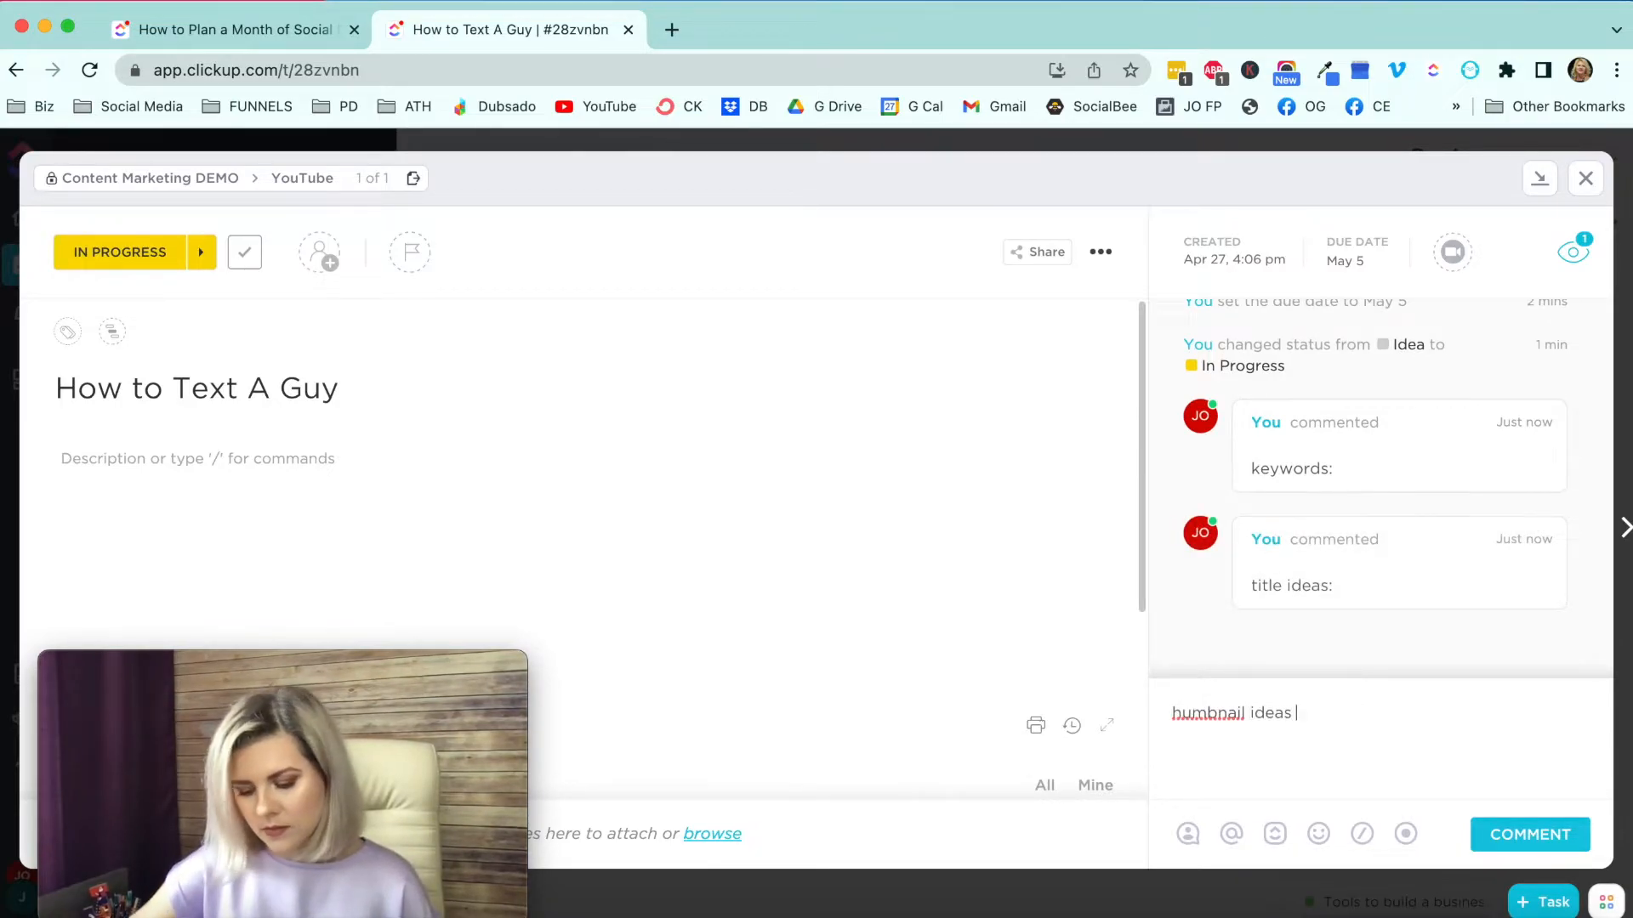
{"action": "left_click", "coordinate": [1174, 715]}
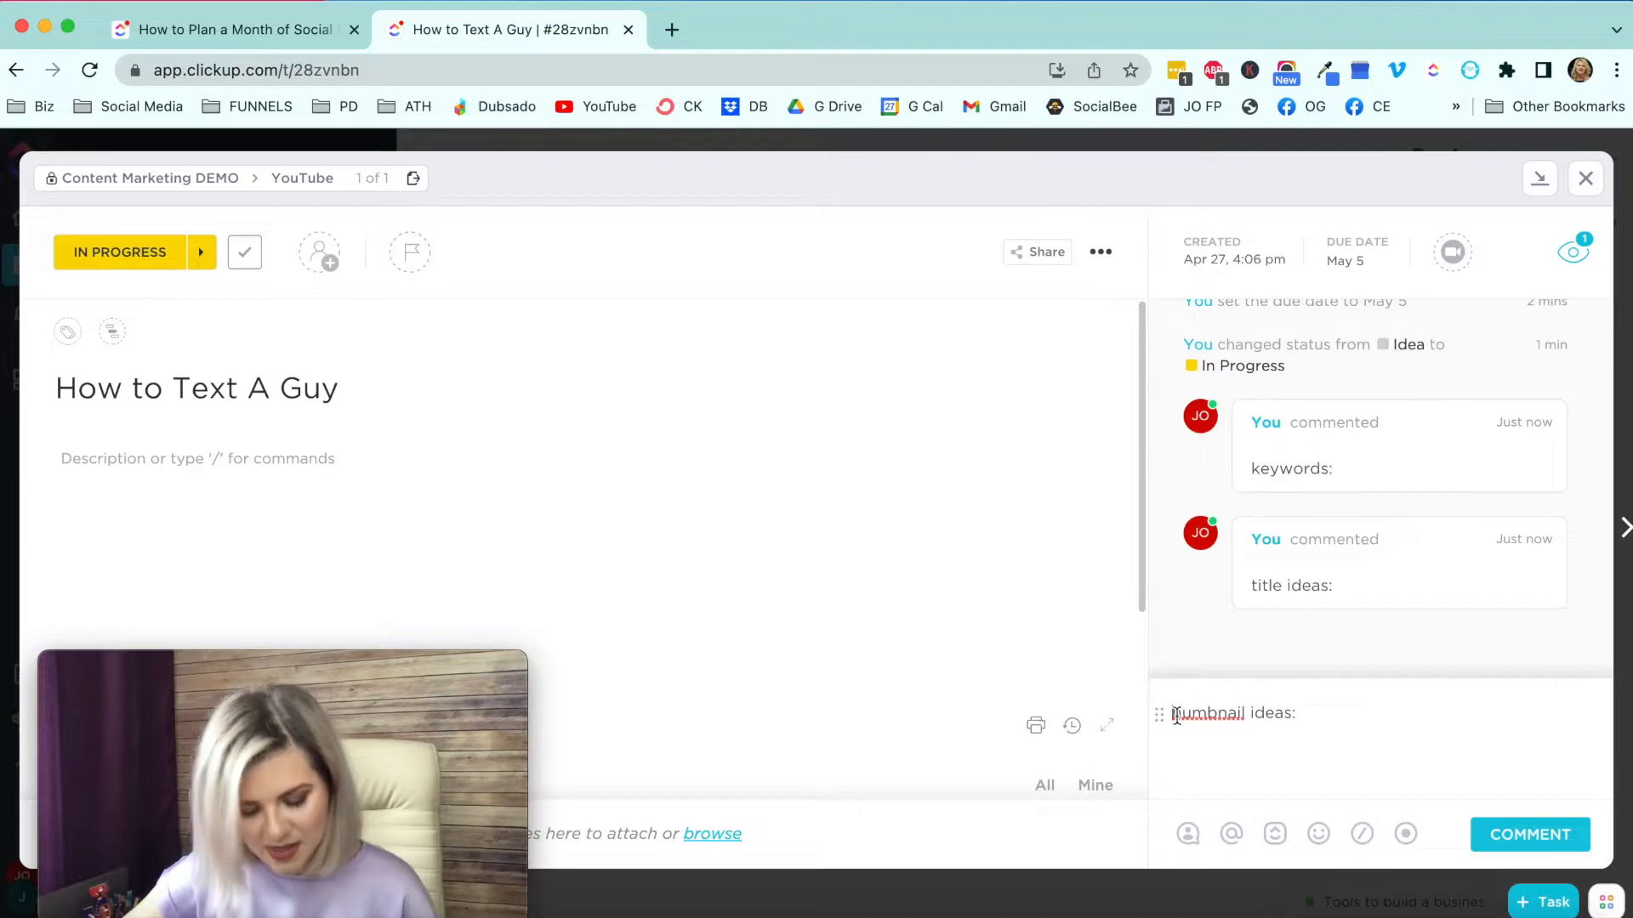
{"action": "type", "text": "t"}
{"action": "left_click", "coordinate": [1531, 835]}
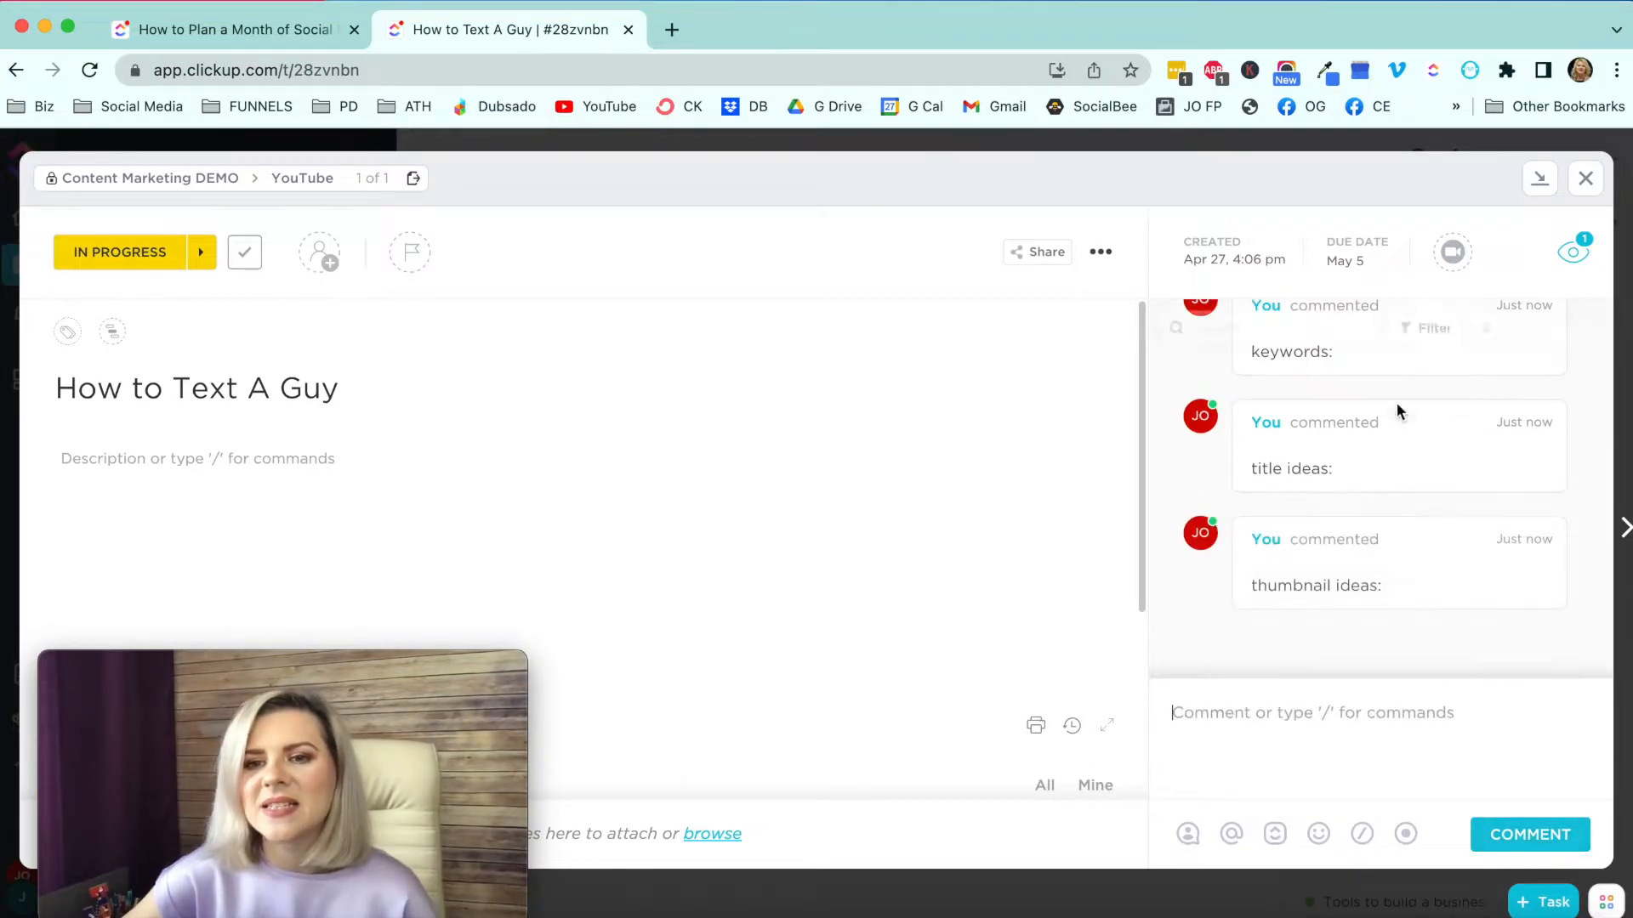
{"action": "scroll", "coordinate": [1407, 415], "scroll_direction": "up", "scroll_amount": 2}
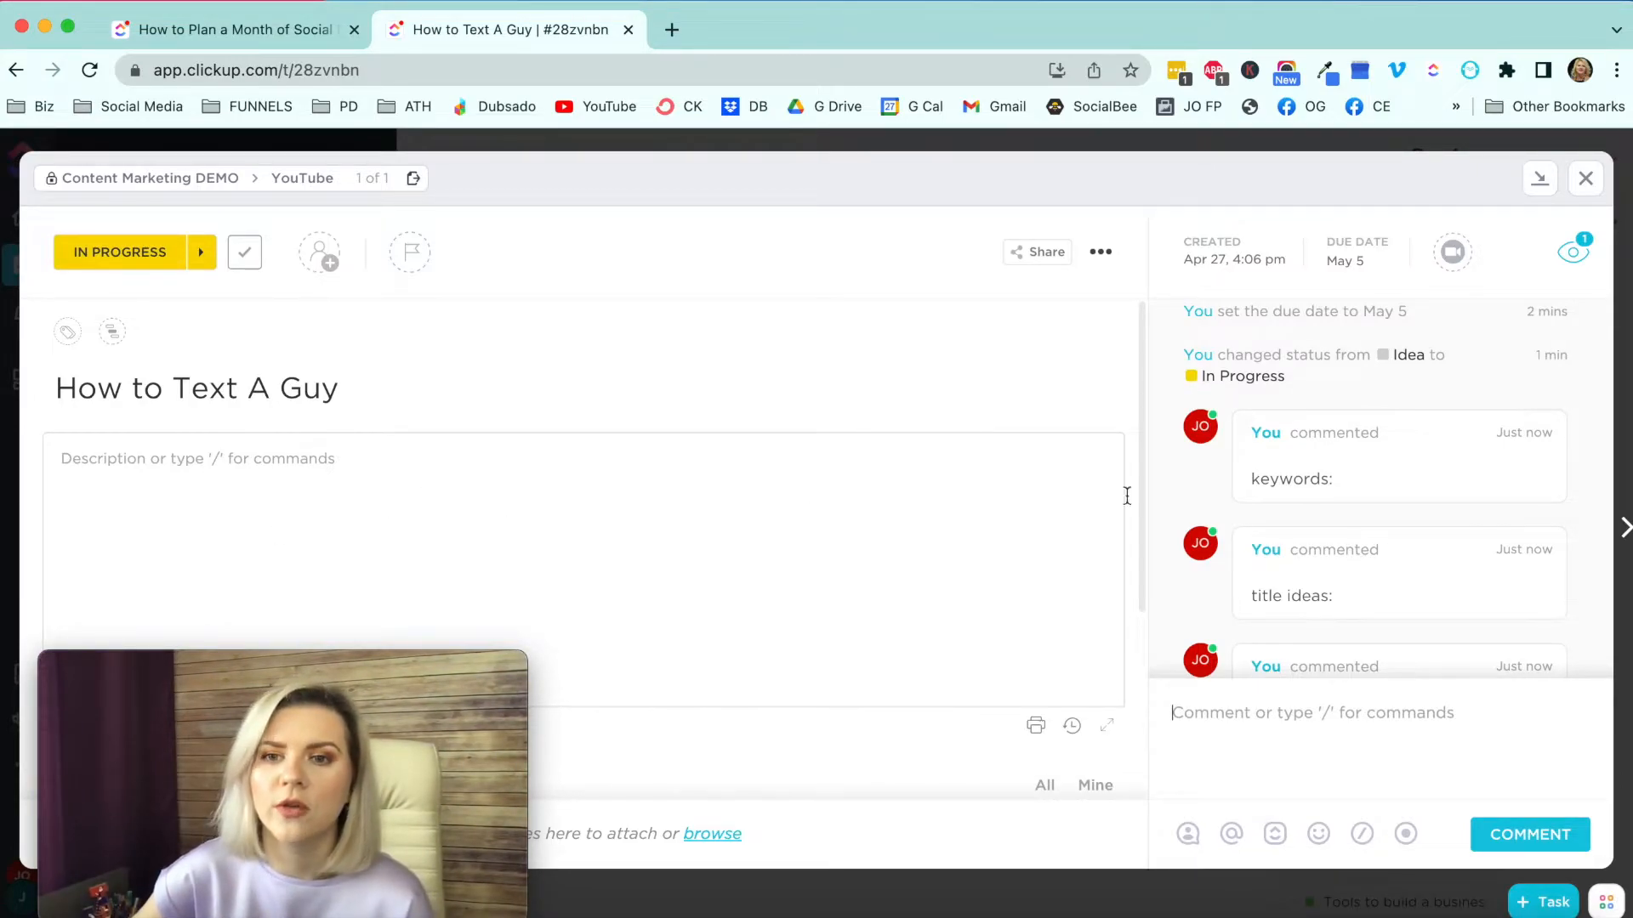
{"action": "left_click", "coordinate": [1418, 435]}
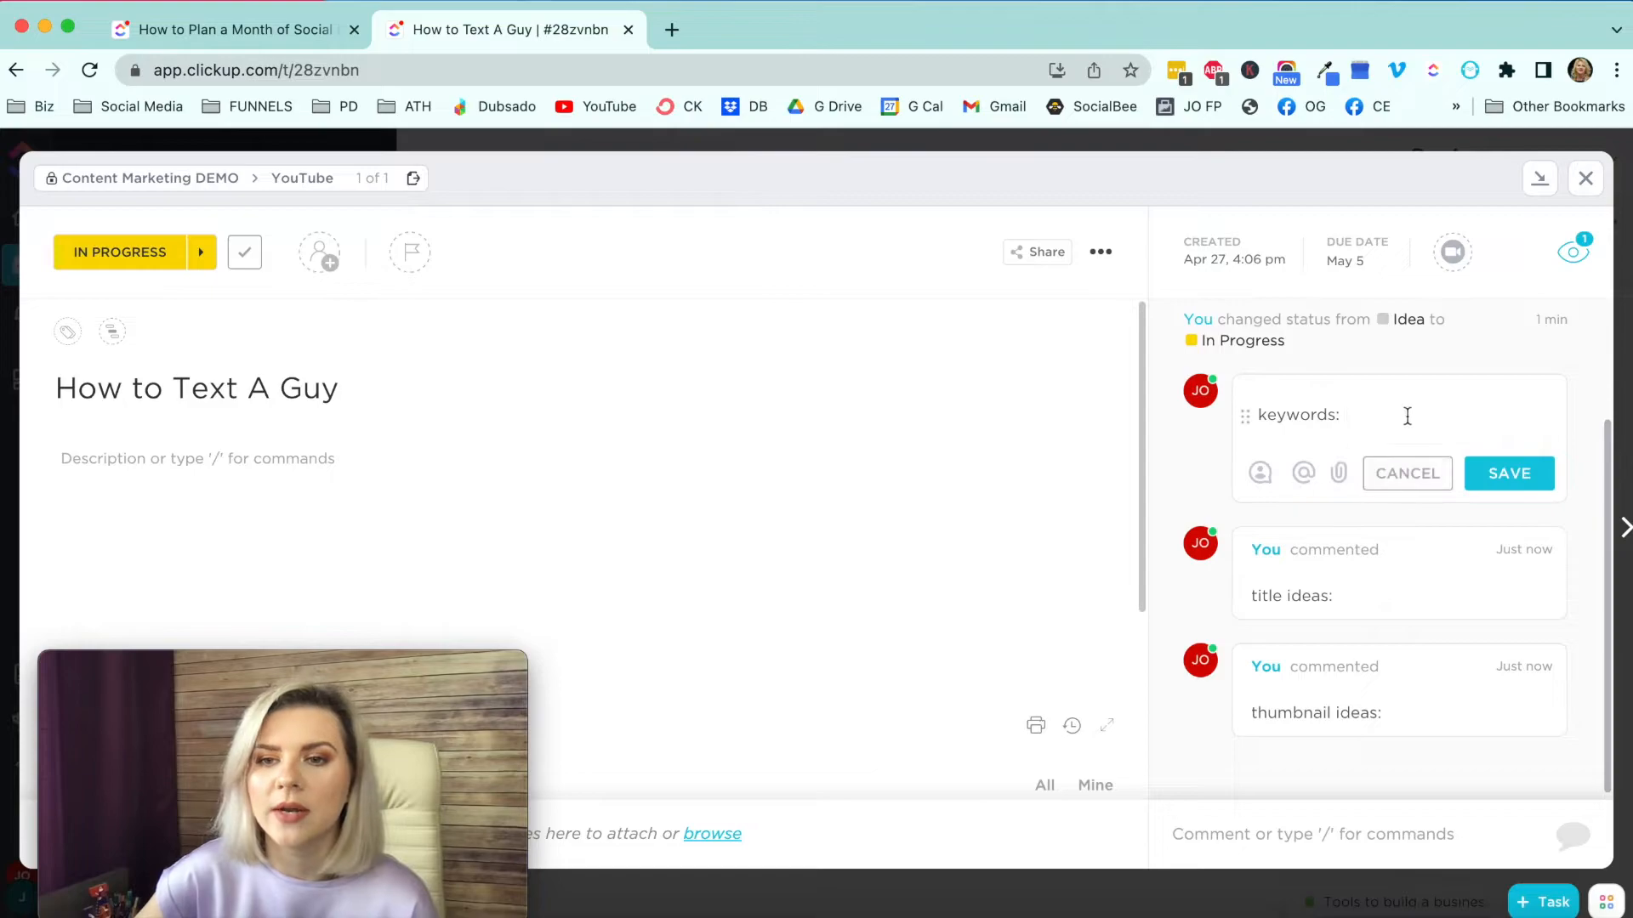
{"action": "left_click", "coordinate": [1401, 473]}
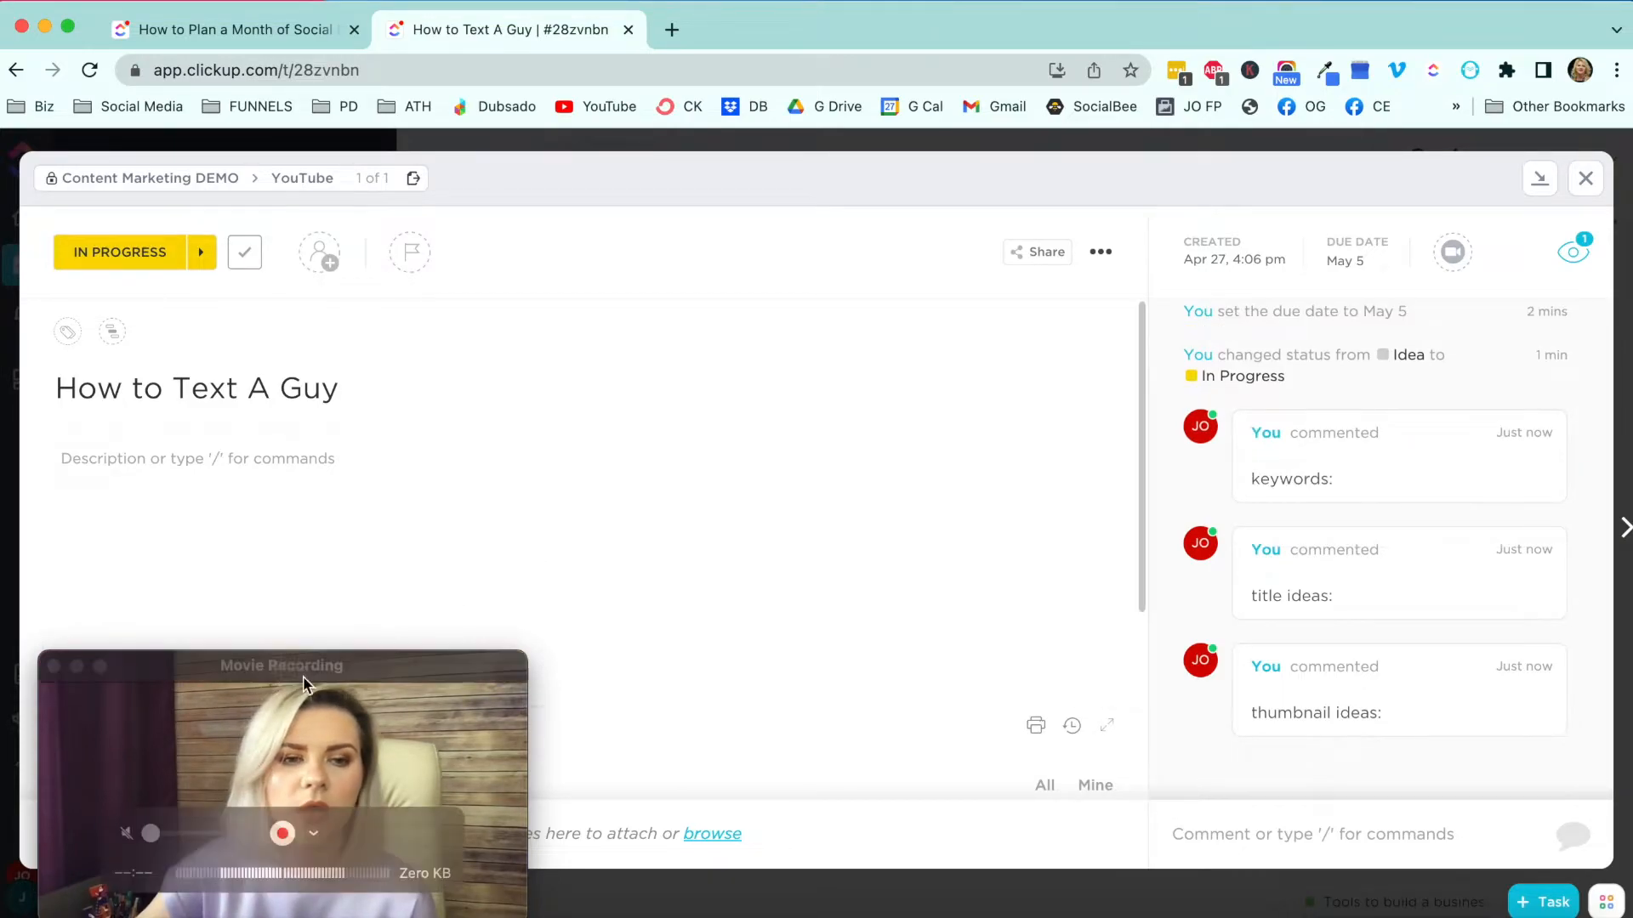
Step: Switch to the task "How to Plan a Month of Social Media Content (ClickUp Edition)" and review its video script down to the subtasks and attachments
{"action": "left_click", "coordinate": [273, 28]}
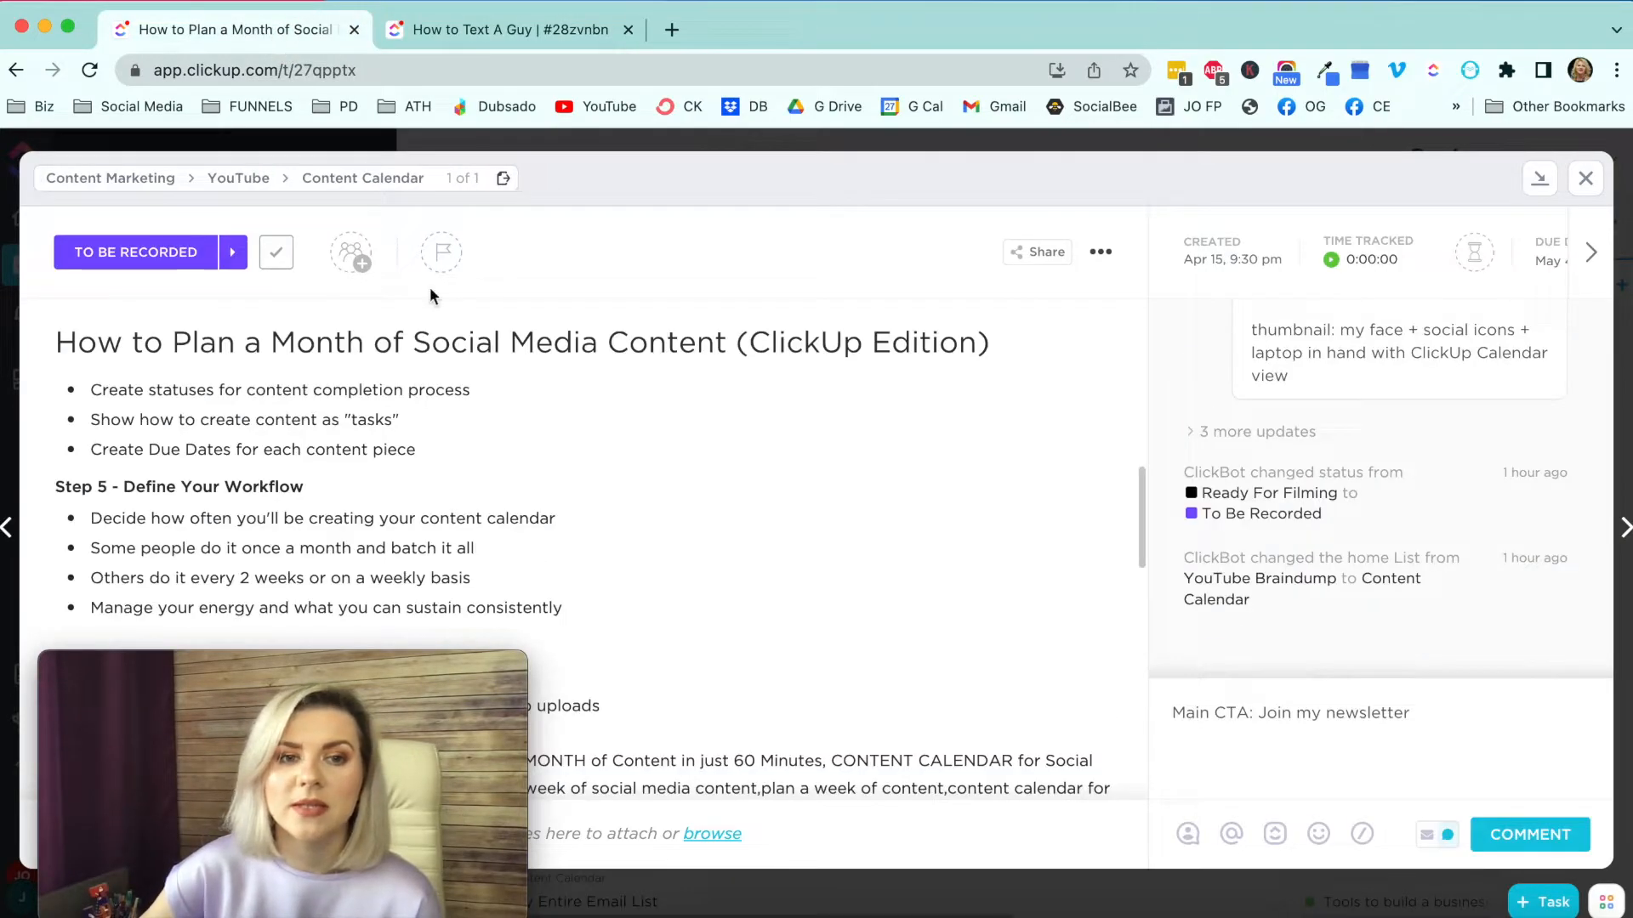
{"action": "left_click_drag", "start_coordinate": [332, 669], "coordinate": [1439, 672]}
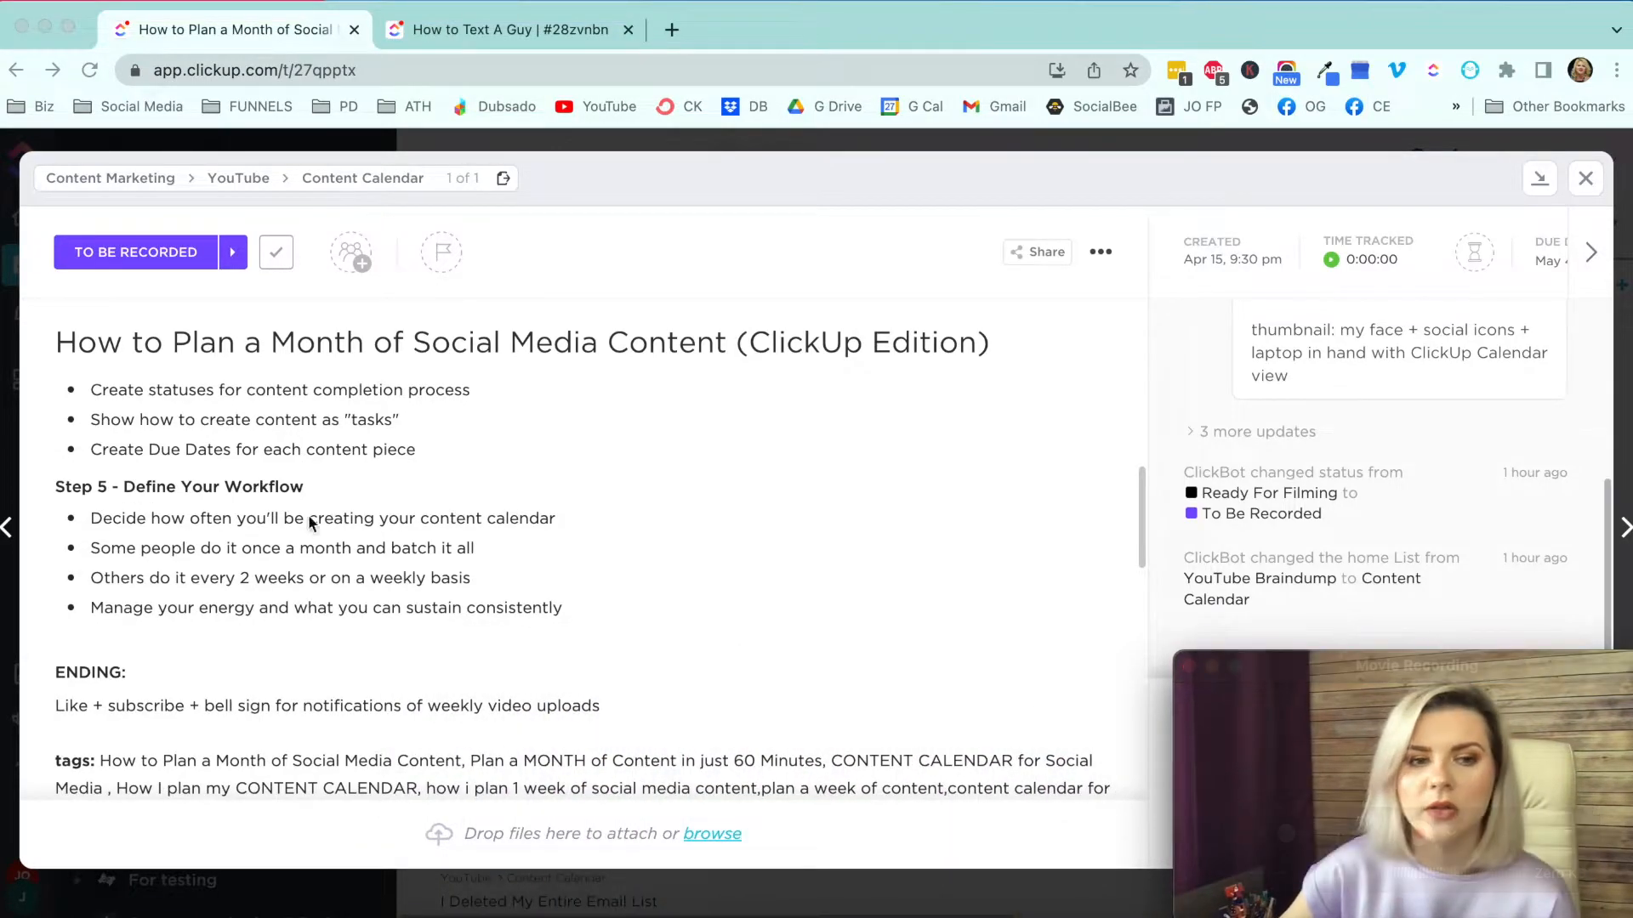
{"action": "scroll", "coordinate": [212, 502], "scroll_direction": "up", "scroll_amount": 5}
{"action": "scroll", "coordinate": [207, 496], "scroll_direction": "up", "scroll_amount": 8}
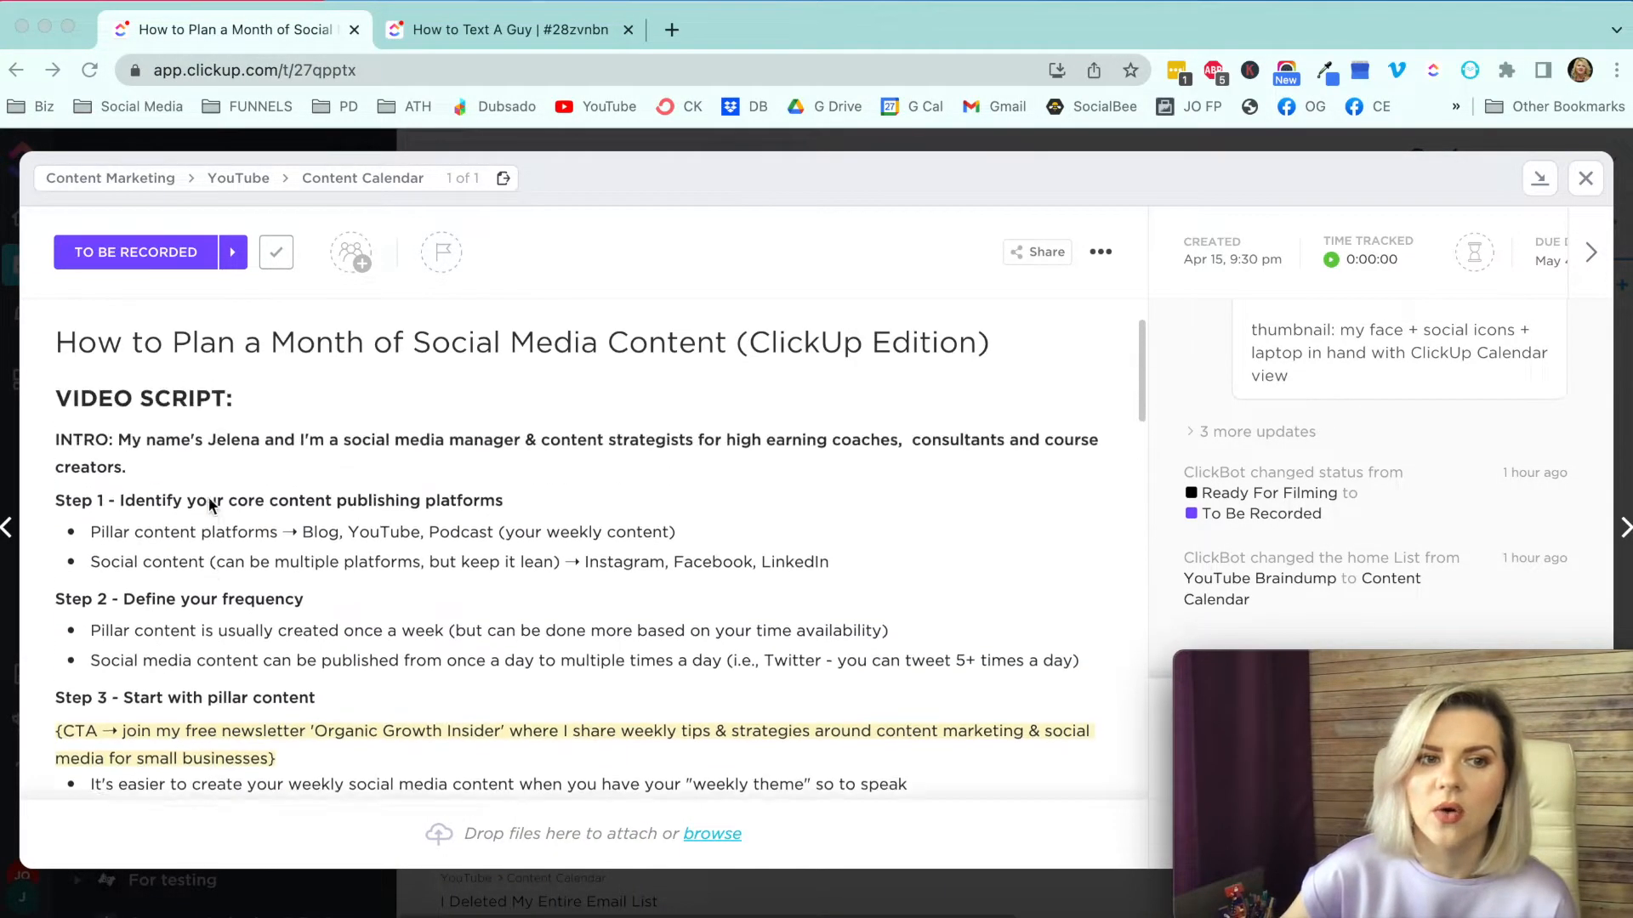
{"action": "scroll", "coordinate": [208, 500], "scroll_direction": "down", "scroll_amount": 10}
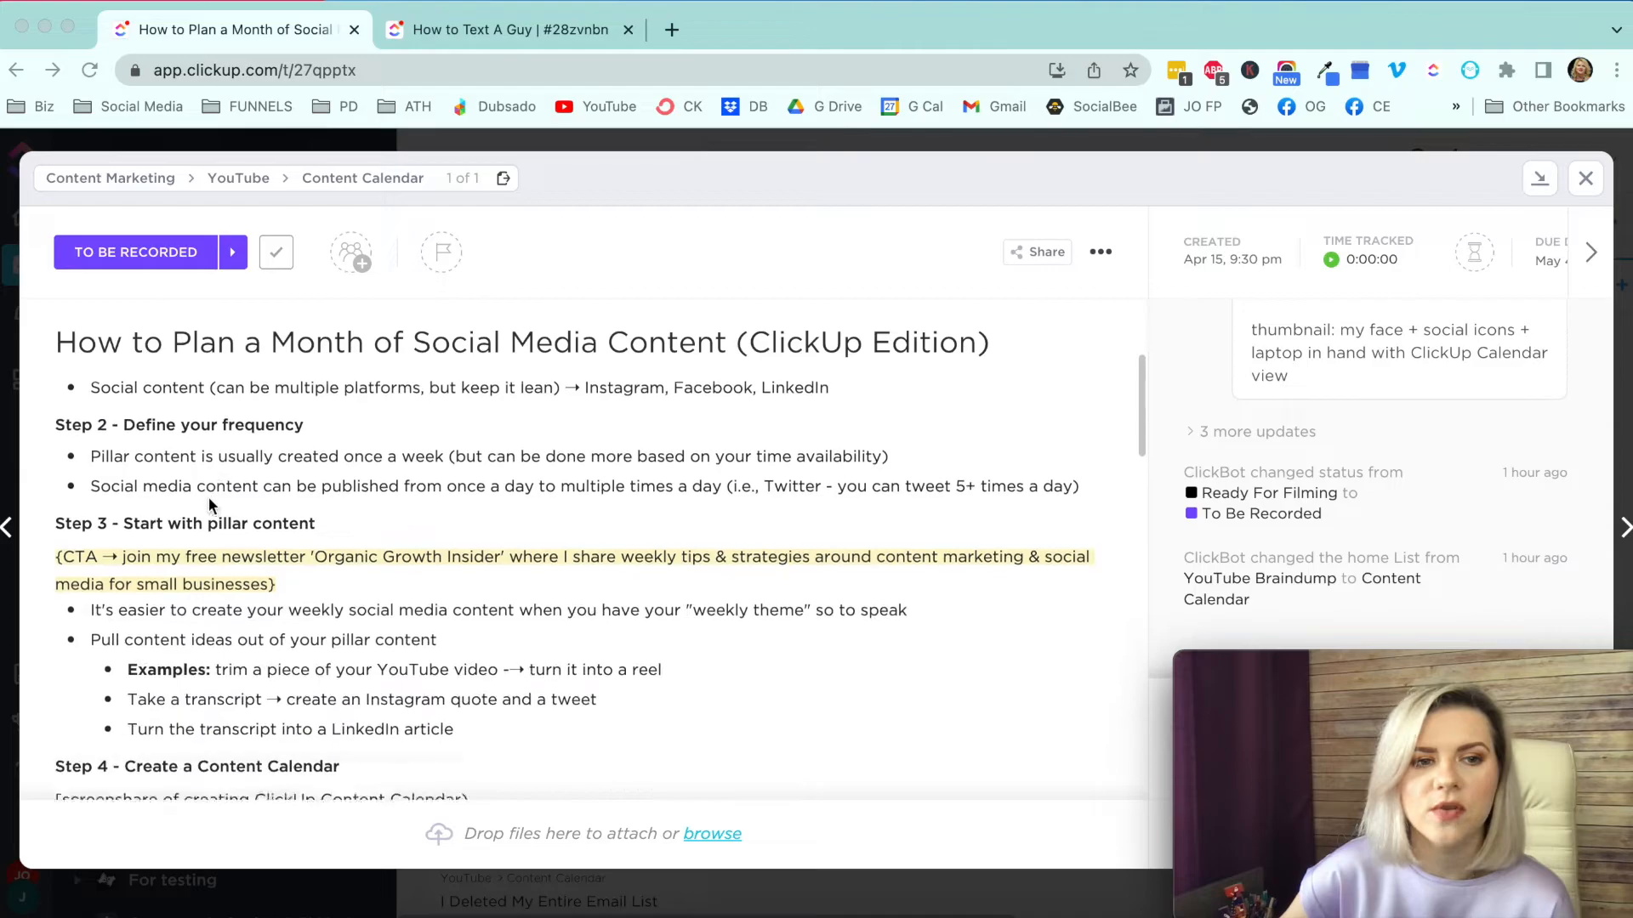
{"action": "scroll", "coordinate": [212, 505], "scroll_direction": "down", "scroll_amount": 15}
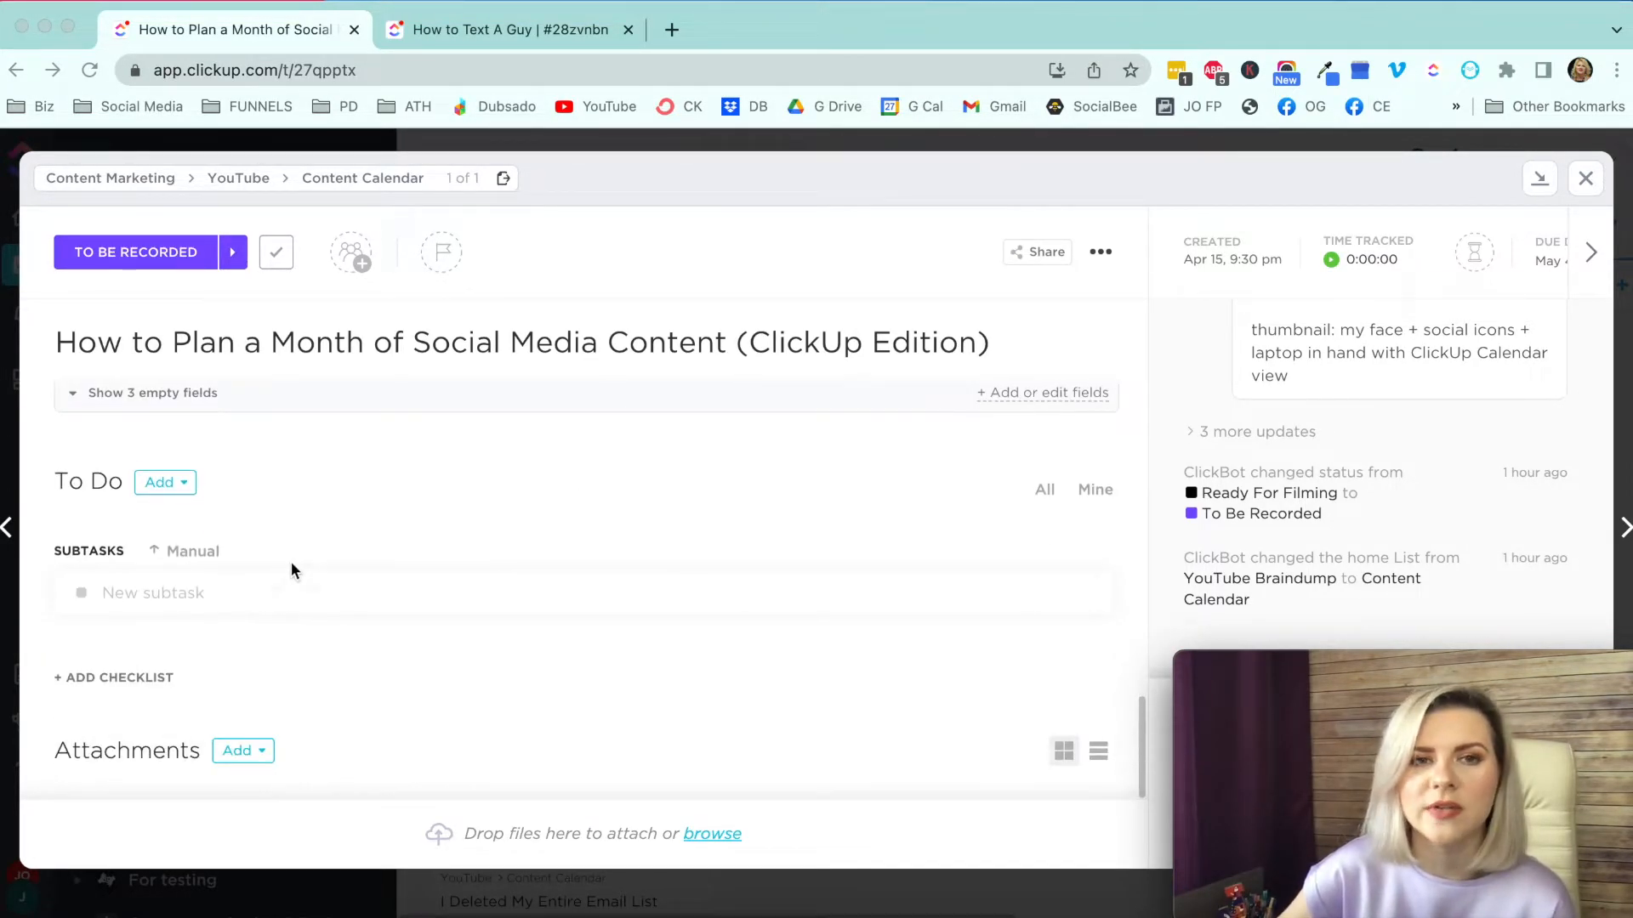
Step: Return to the task "How to Text A Guy" and view its tag options without adding a tag
{"action": "left_click", "coordinate": [451, 25]}
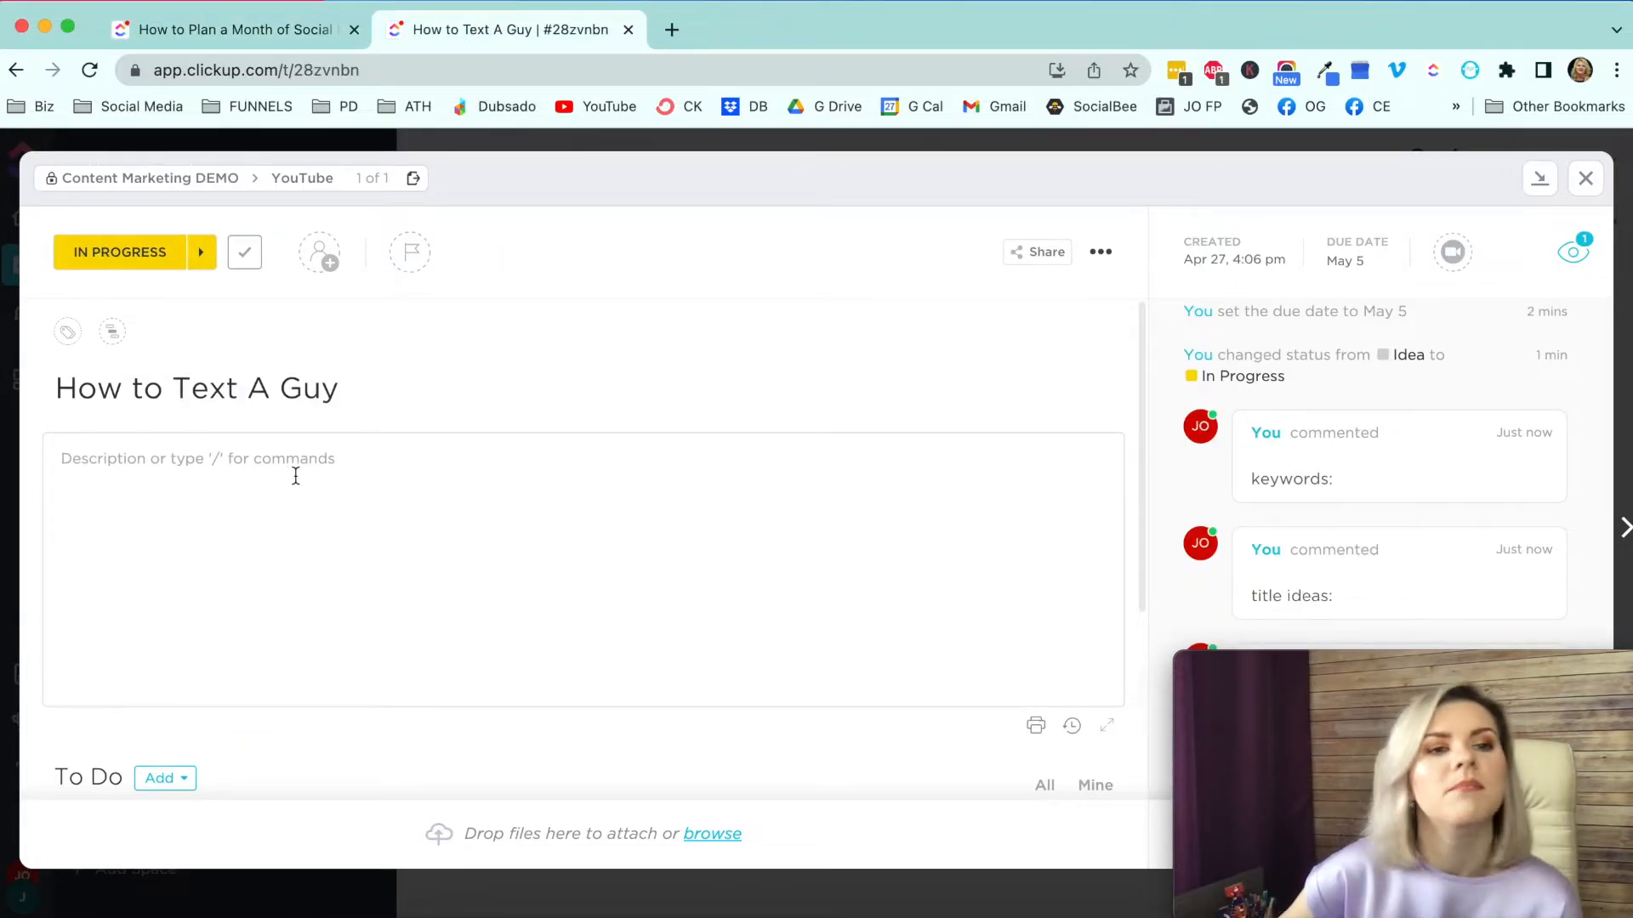
{"action": "left_click", "coordinate": [69, 330]}
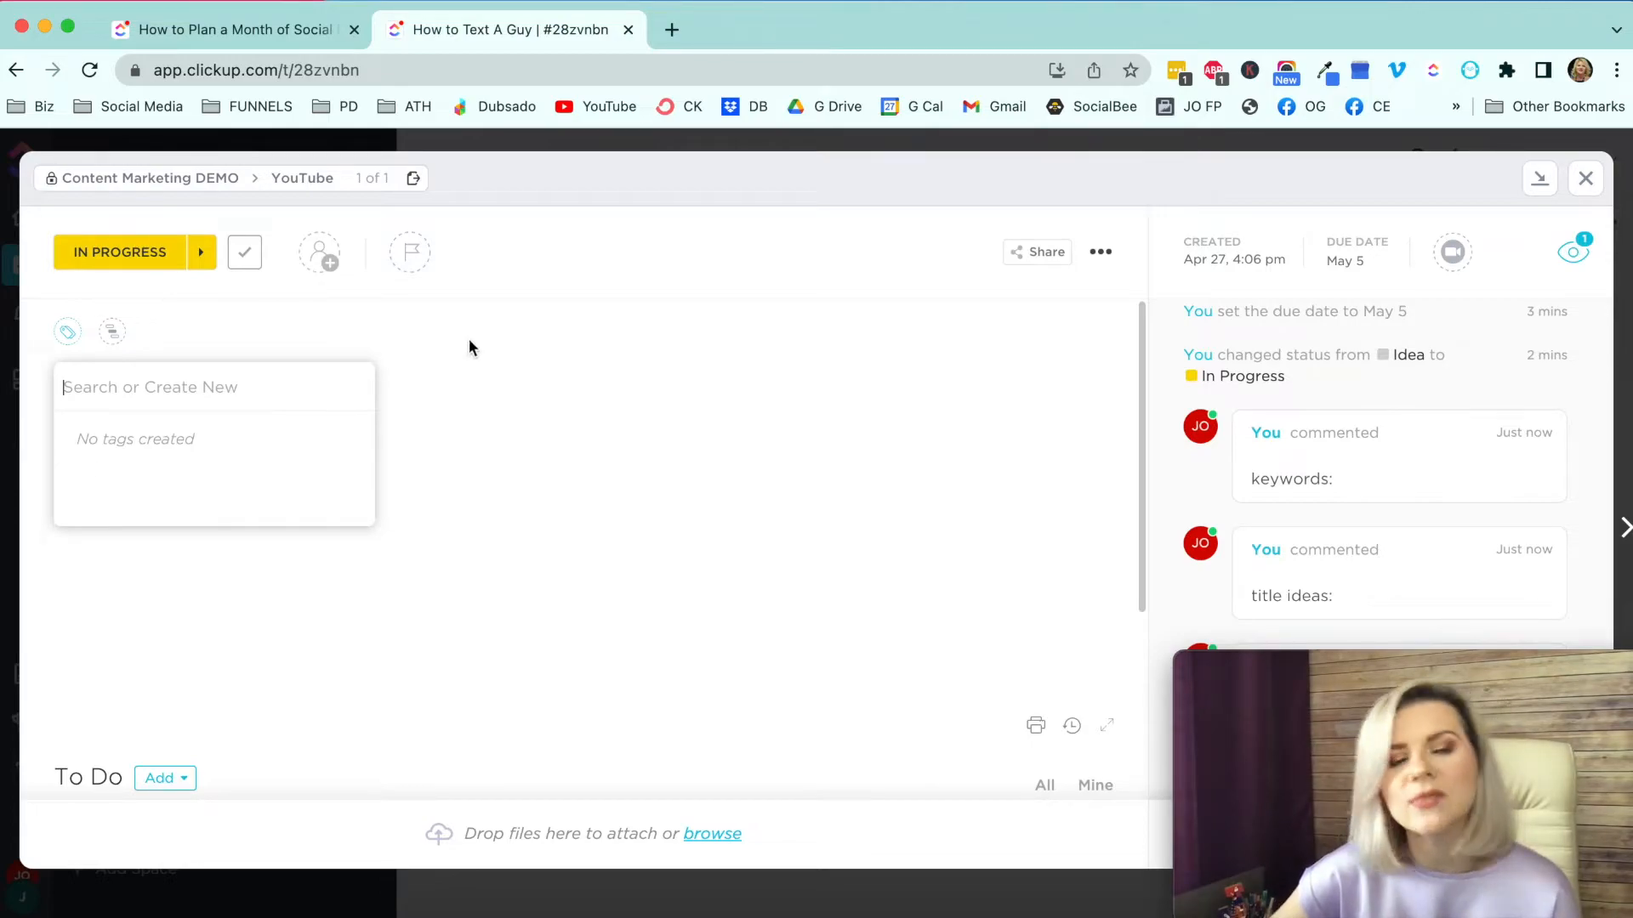
{"action": "left_click", "coordinate": [511, 340]}
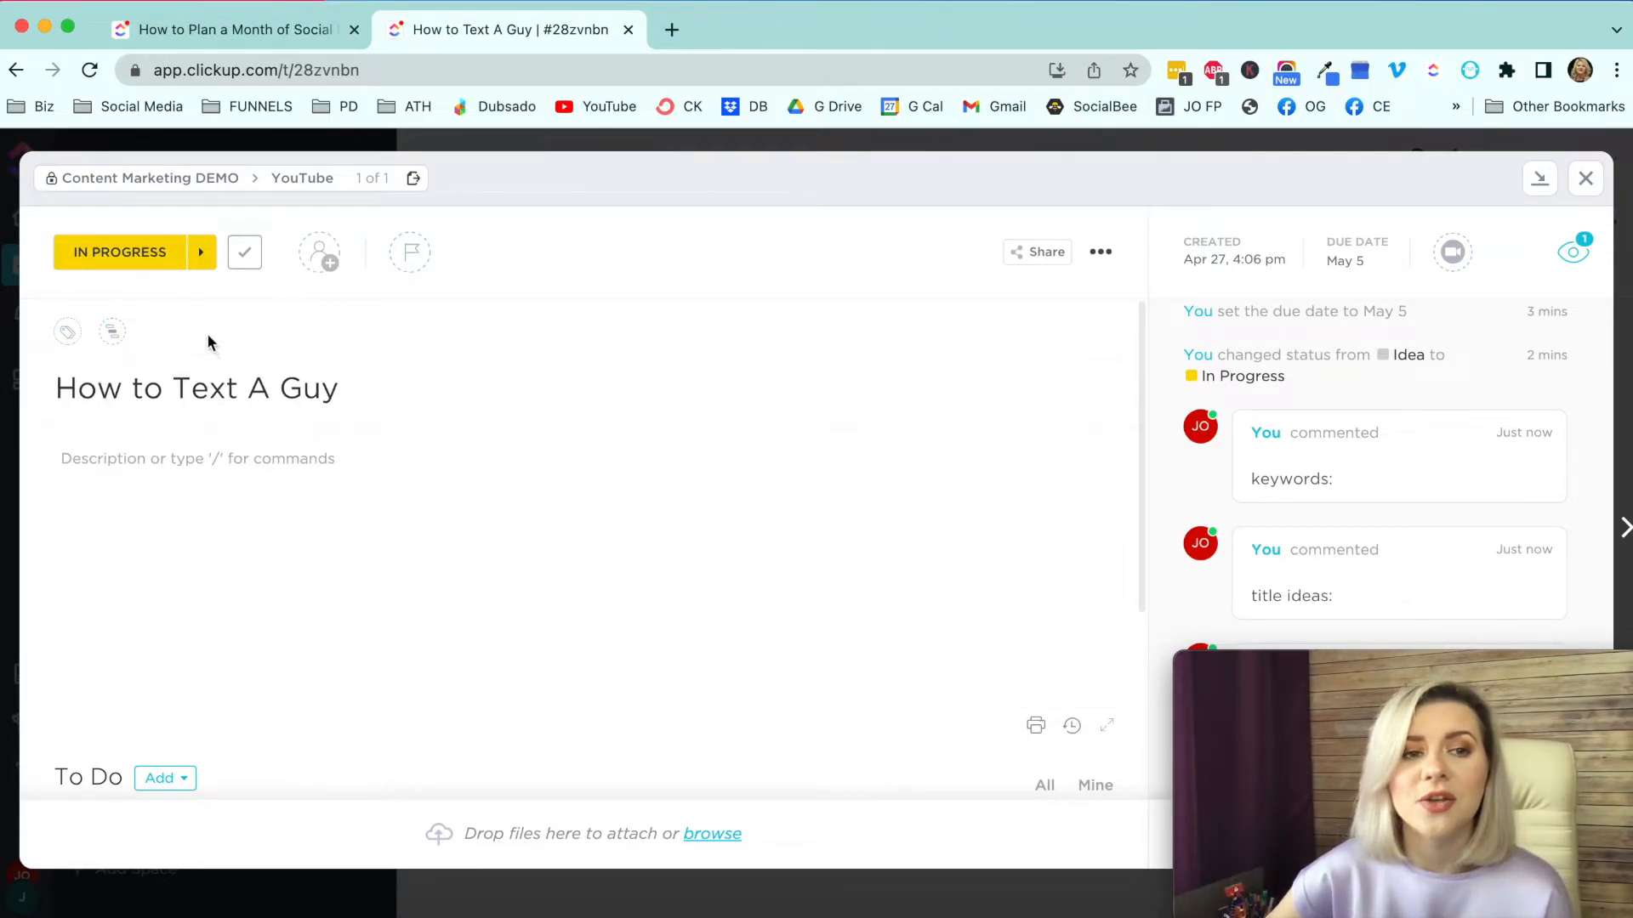
Step: Add the subtasks "Create a thumbnail", "Write YT description" and "Schedule on YouTube" to the task "How to Text A Guy"
{"action": "left_click", "coordinate": [253, 544]}
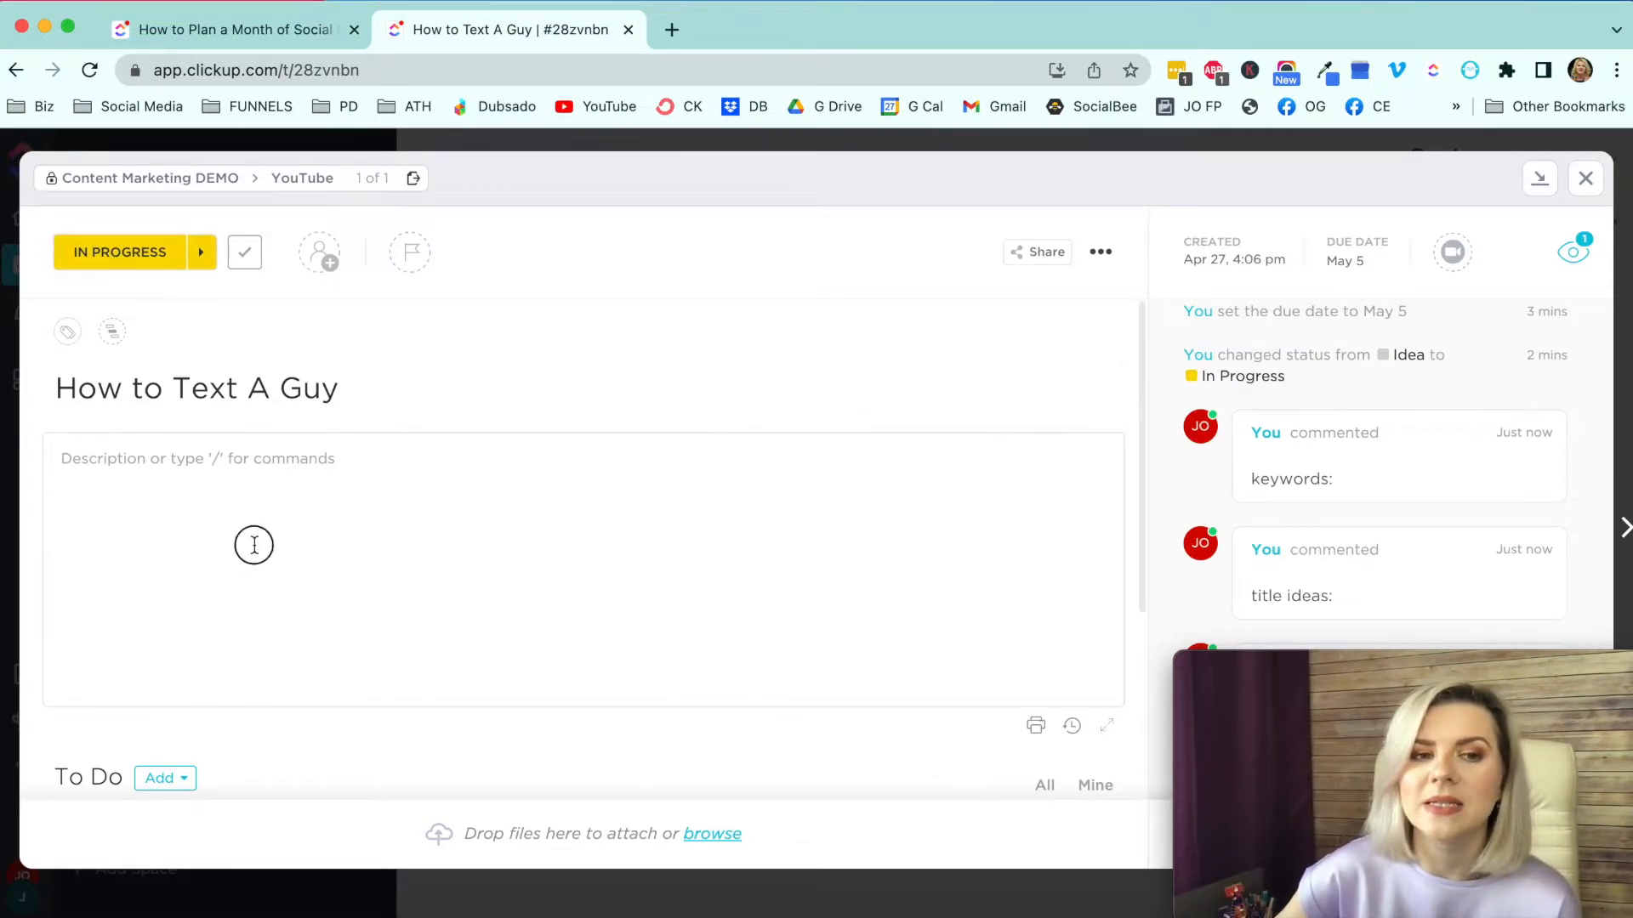
{"action": "scroll", "coordinate": [254, 545], "scroll_direction": "down", "scroll_amount": 3}
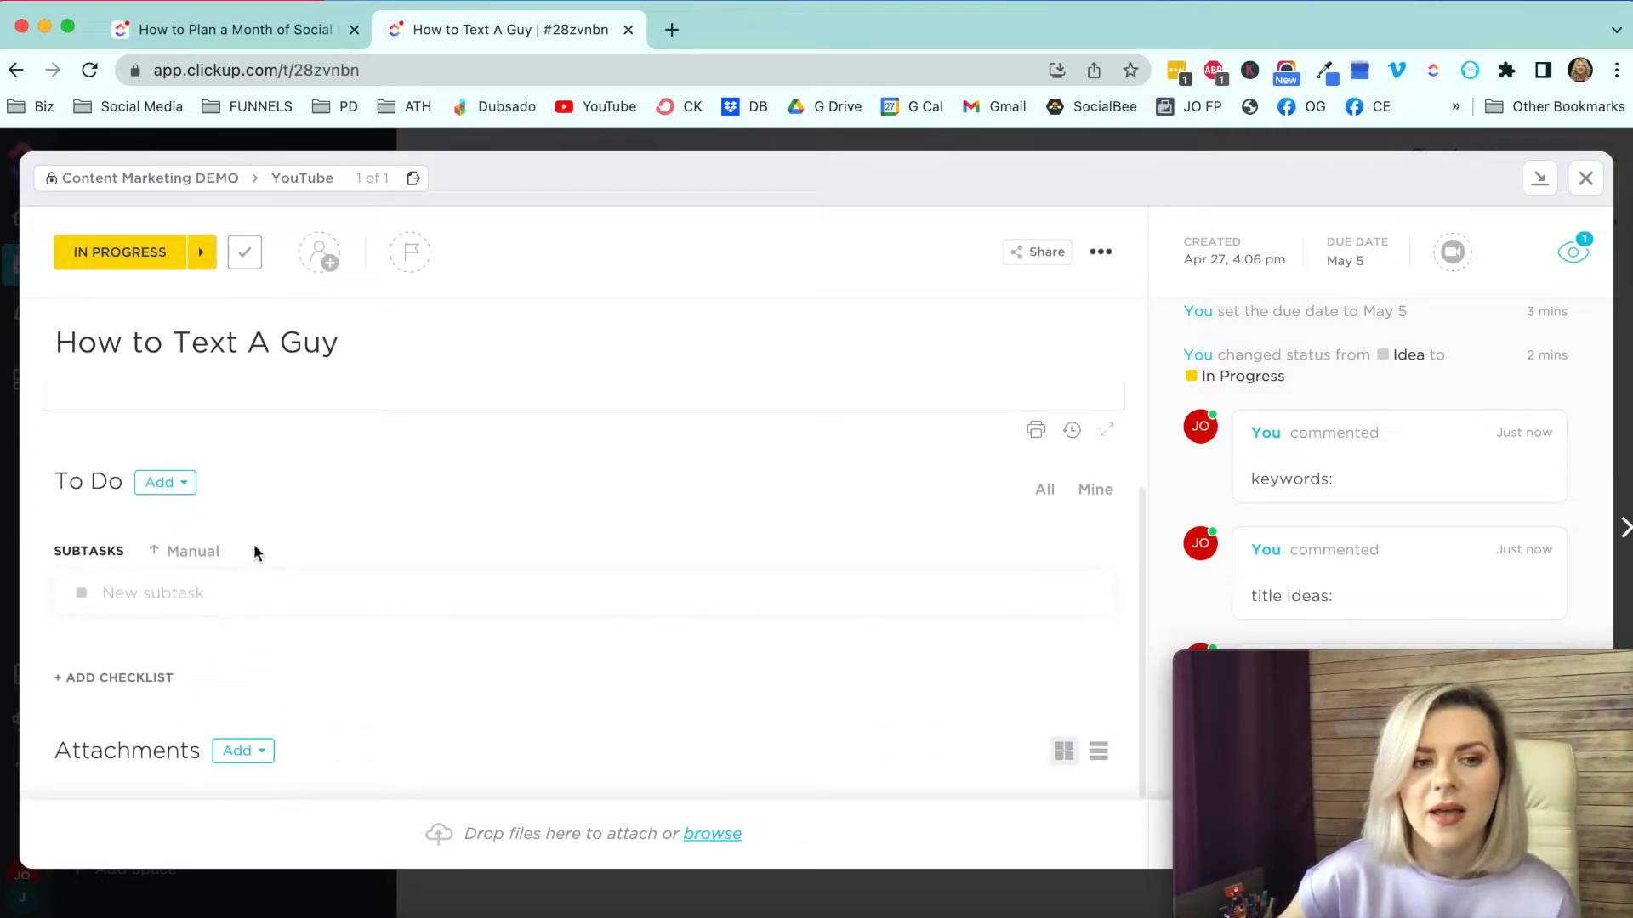
{"action": "left_click", "coordinate": [154, 596]}
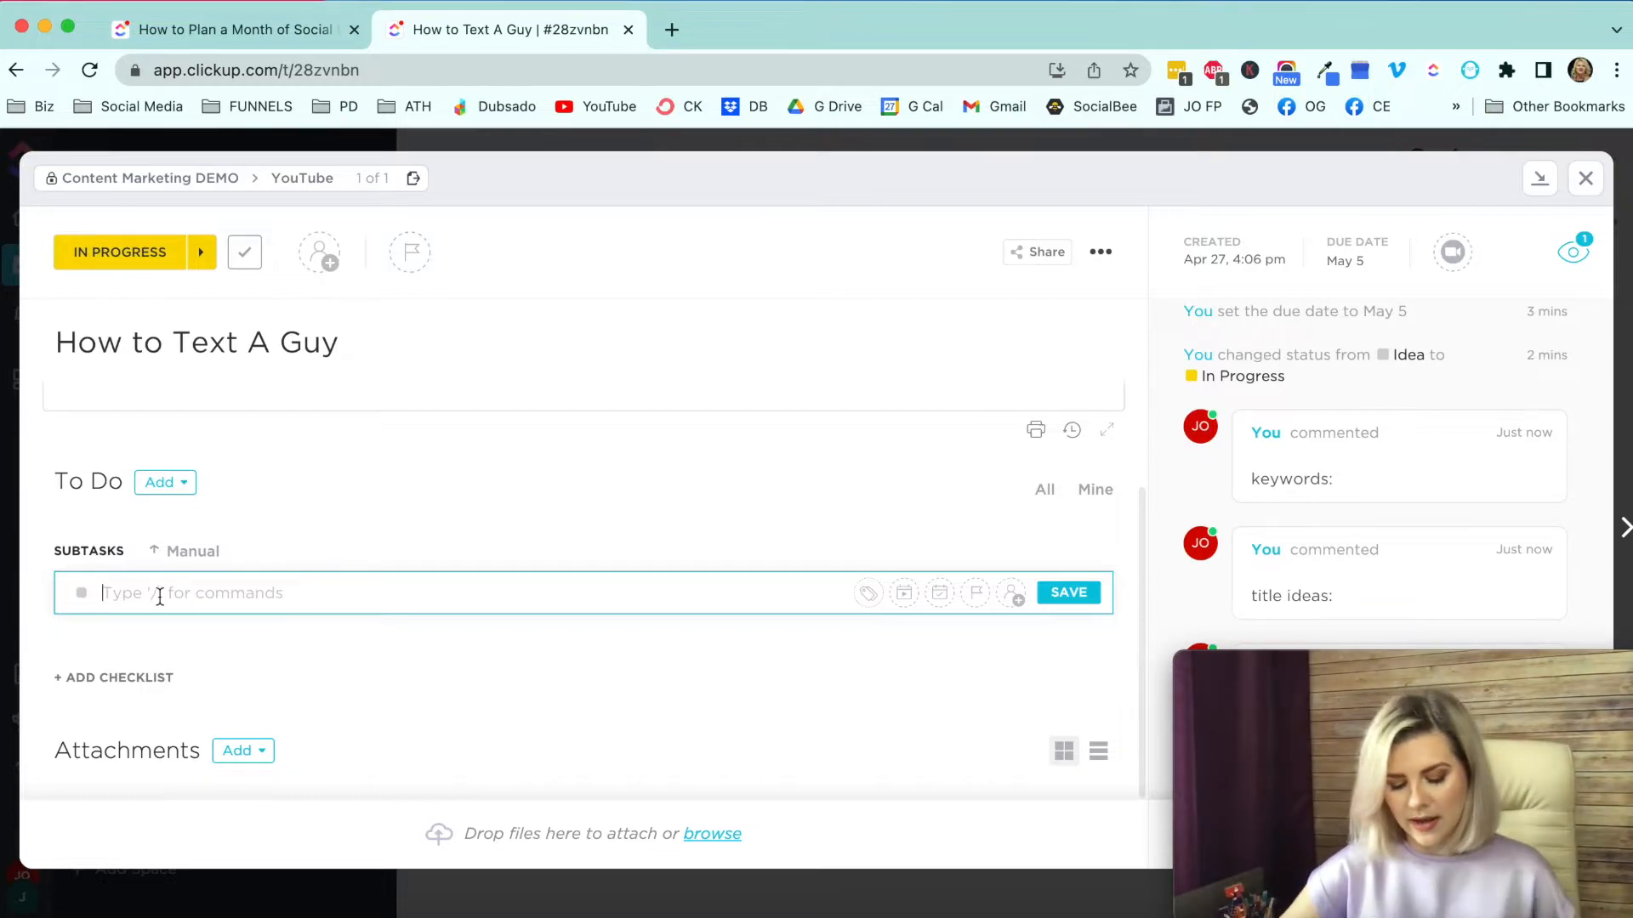
{"action": "type", "text": "Create a thumbnail"}
{"action": "key", "text": "Return"}
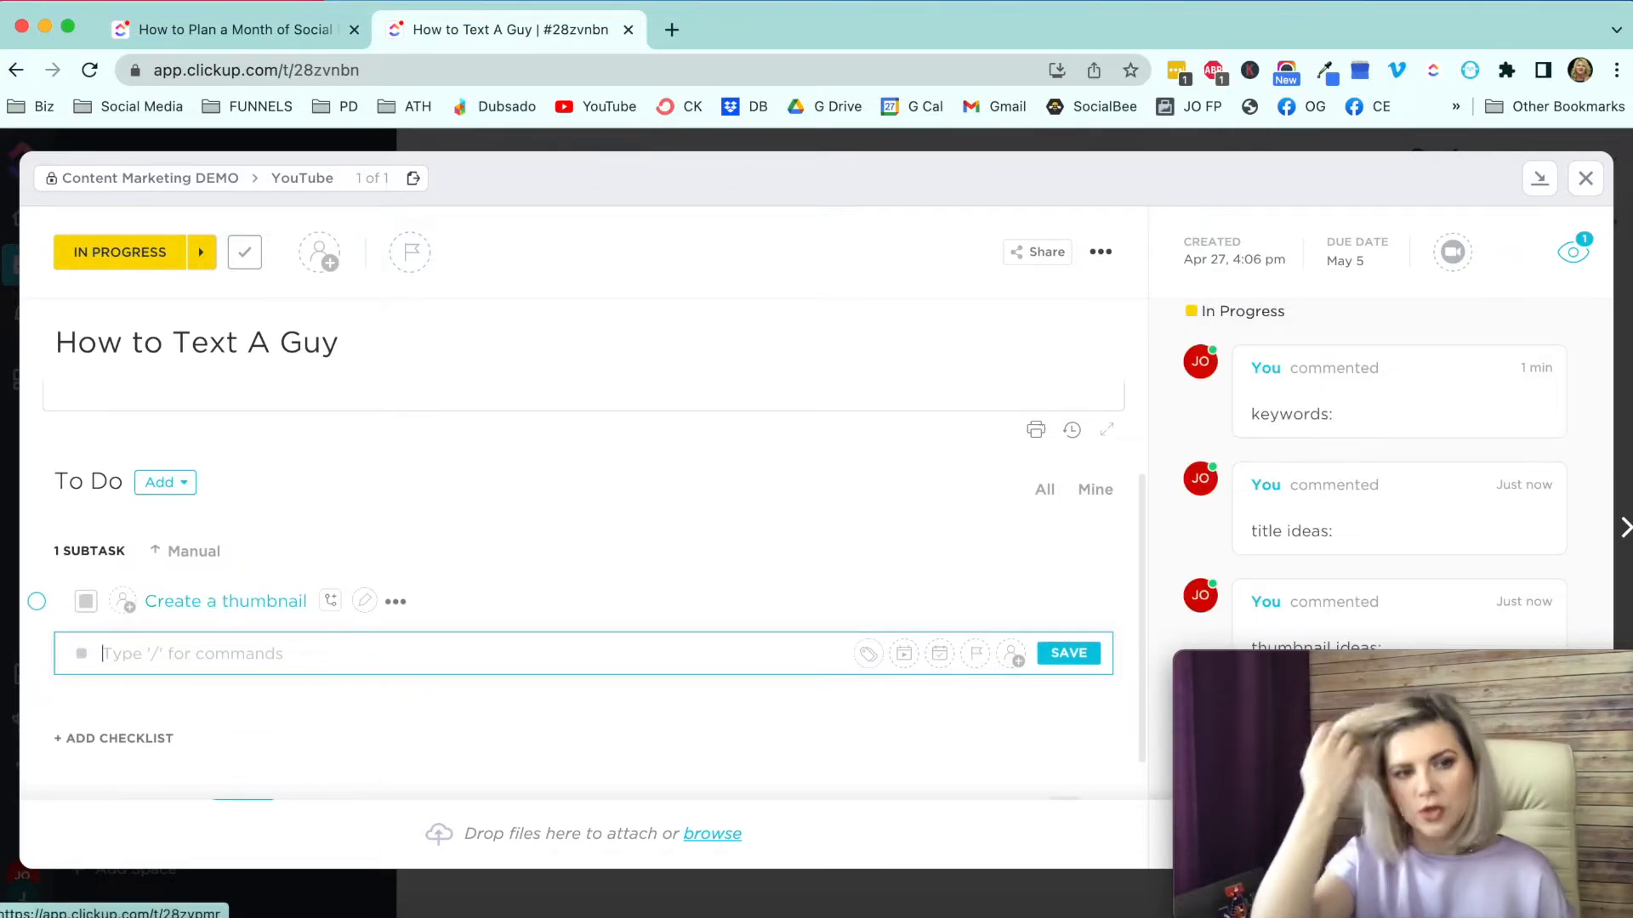
{"action": "type", "text": "Write YT description"}
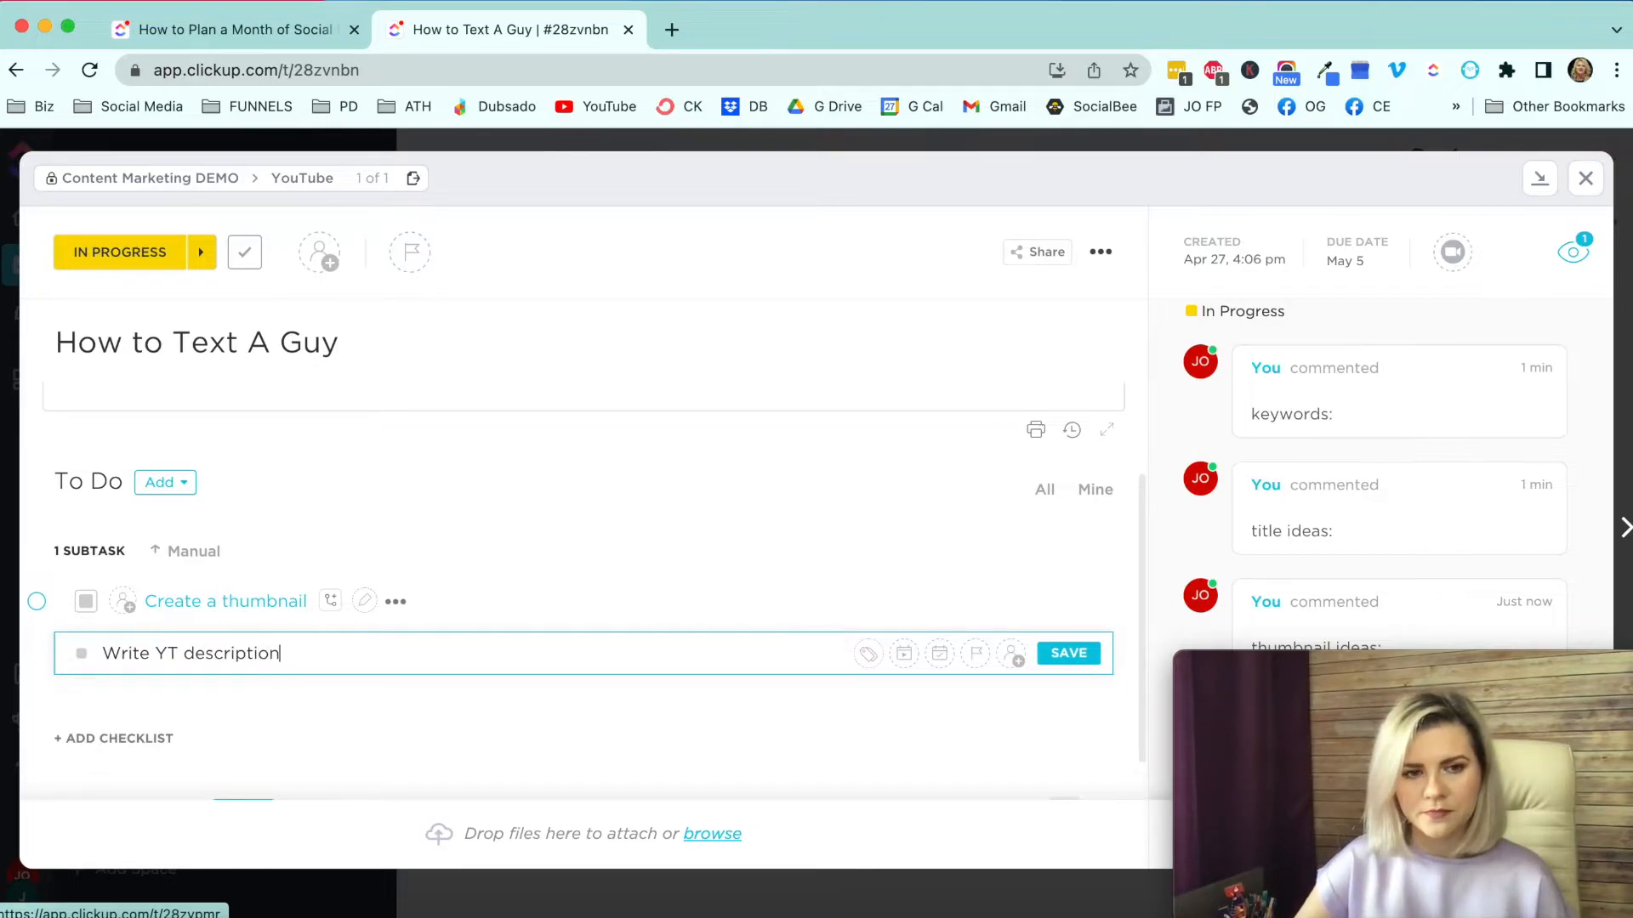
{"action": "key", "text": "Return"}
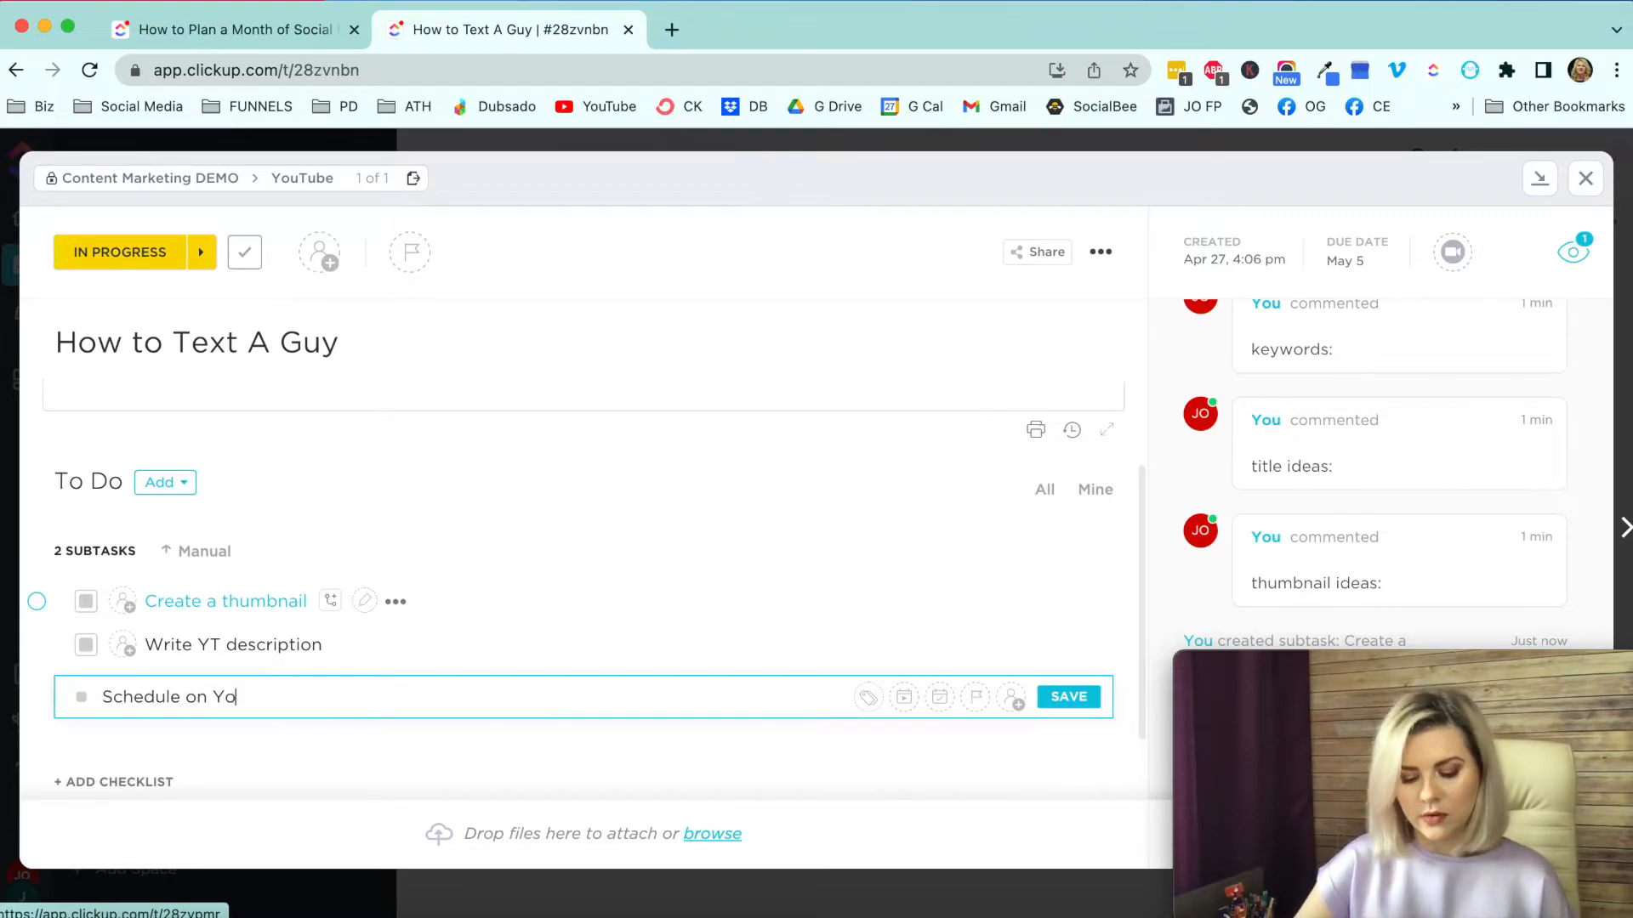
{"action": "type", "text": "Schedule on YouTube"}
{"action": "key", "text": "Return"}
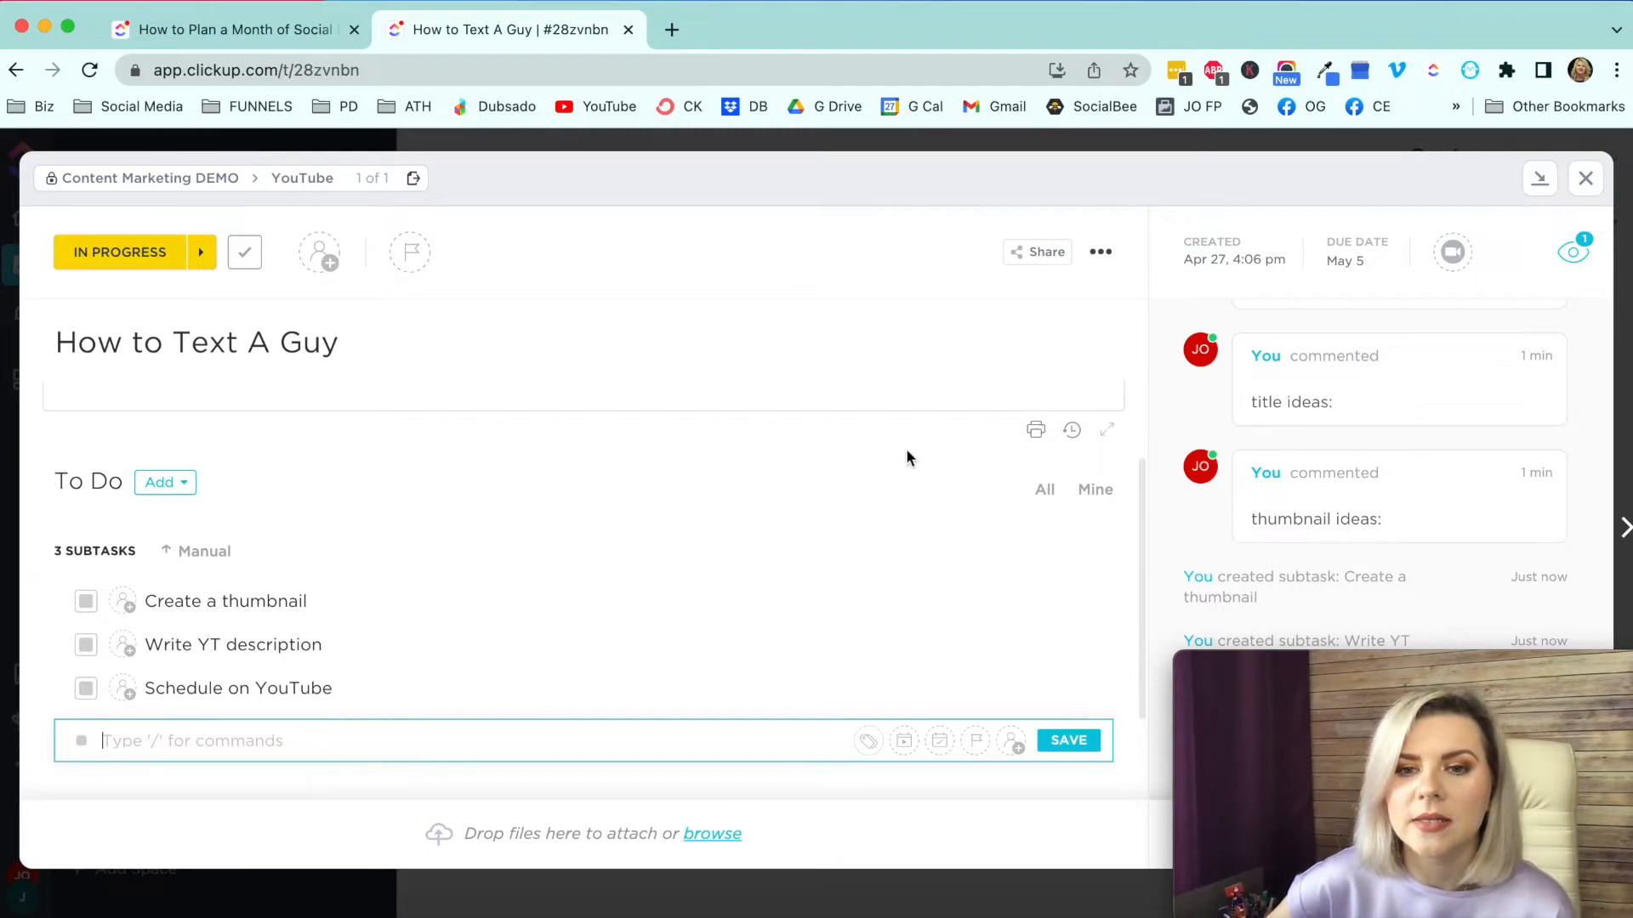
{"action": "left_click", "coordinate": [1124, 709]}
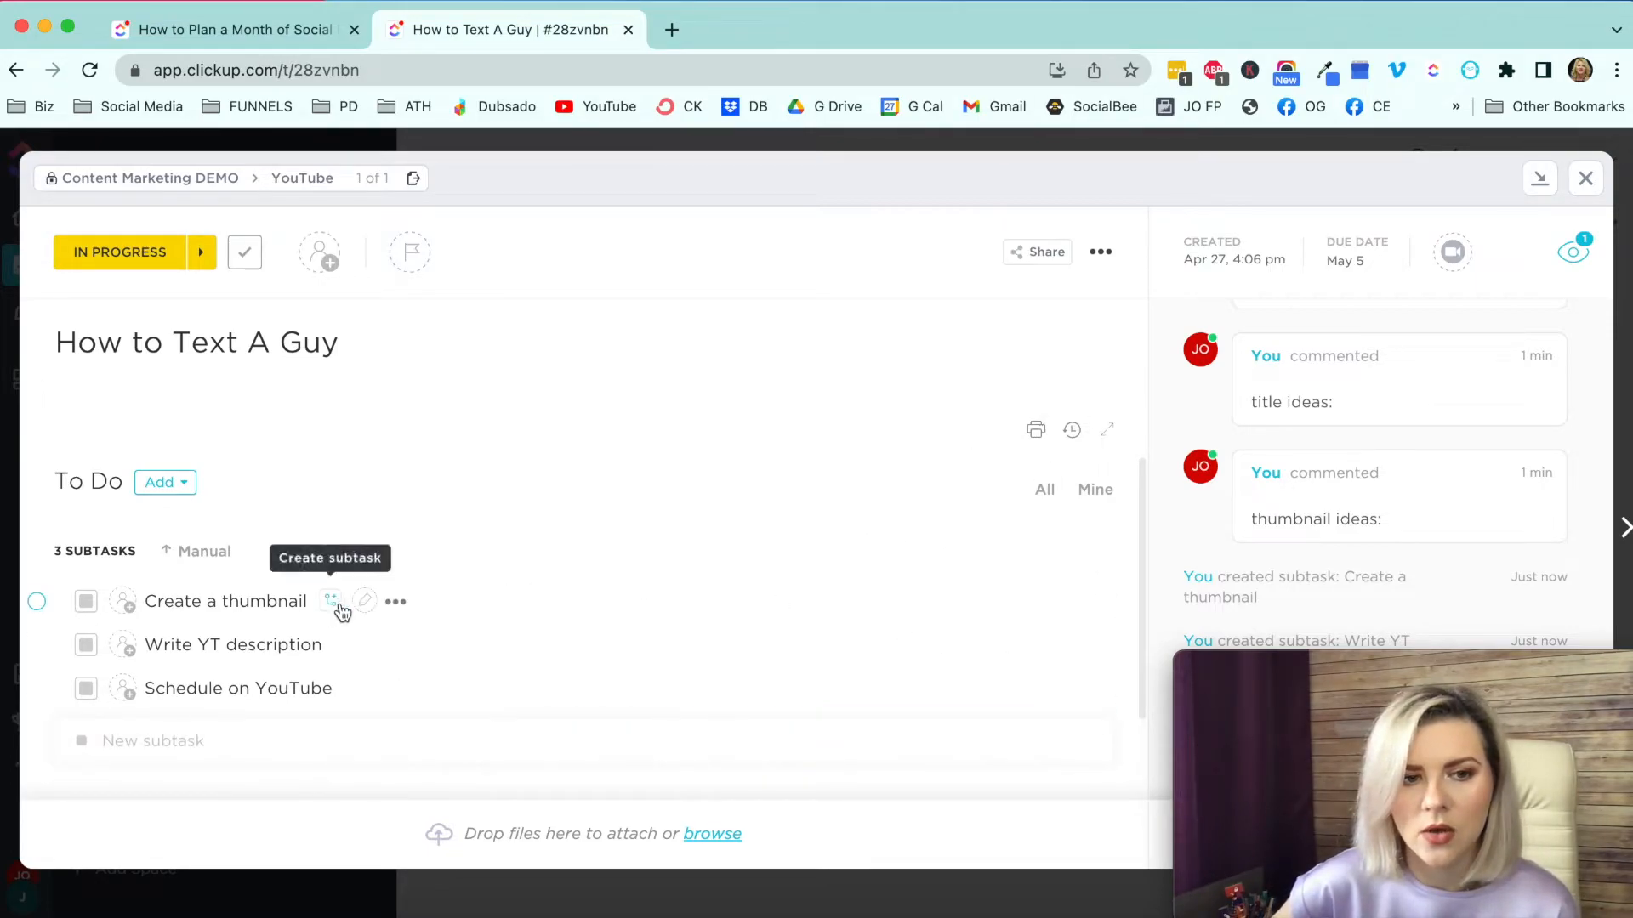
Step: Look at the options for the subtask "Create a thumbnail" and the subtask and checklist choices for the To Do section
{"action": "left_click", "coordinate": [395, 602]}
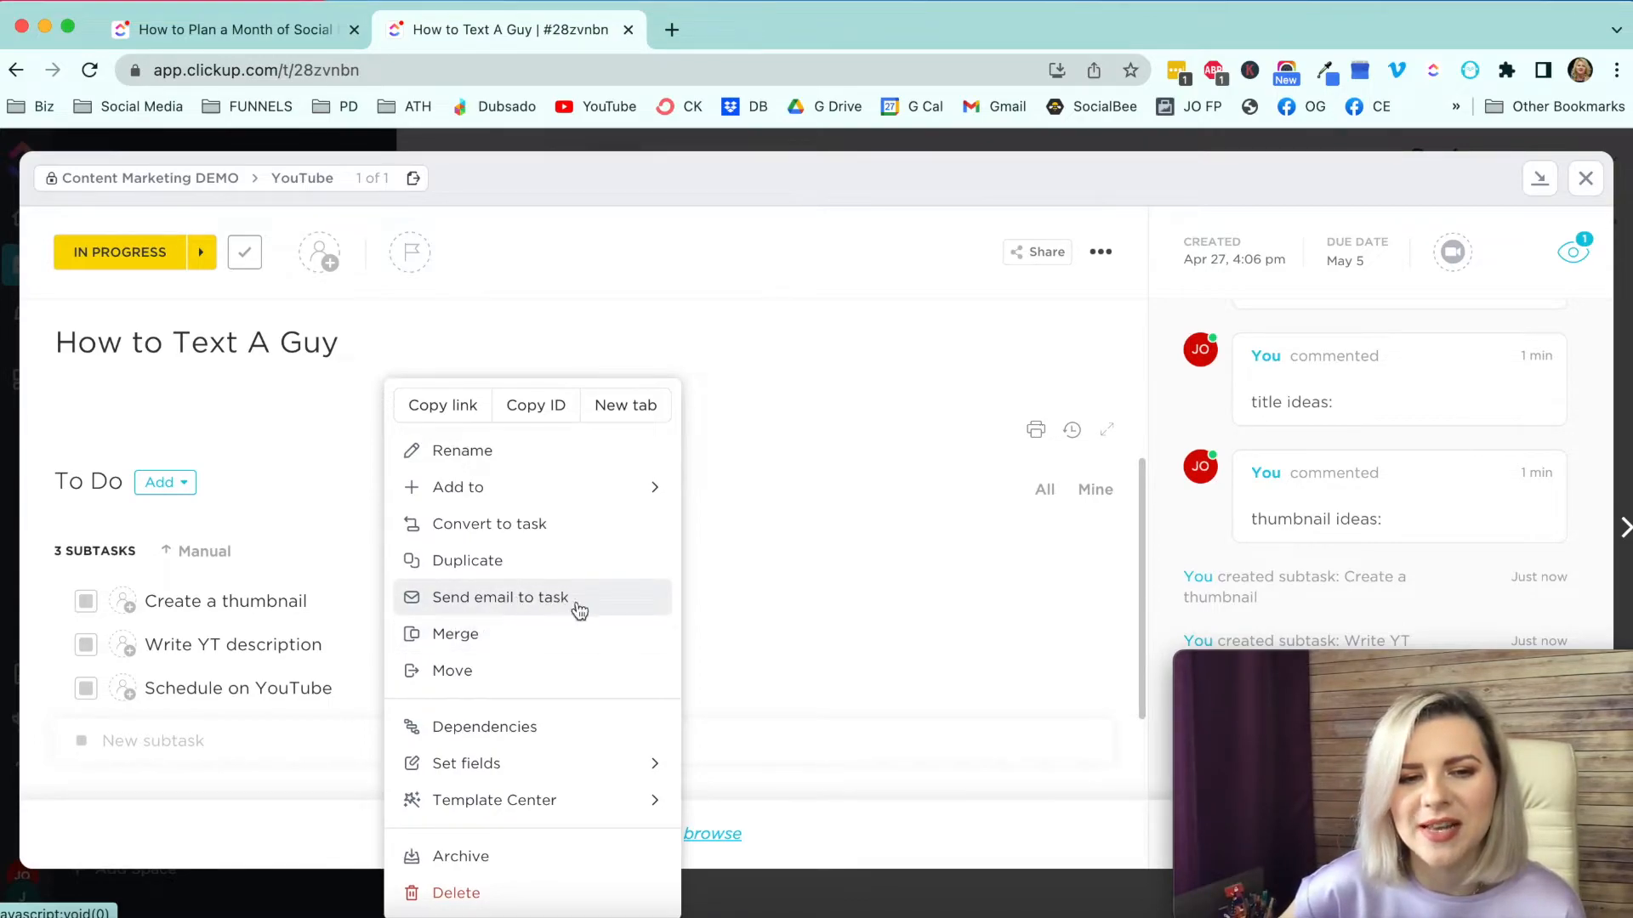
{"action": "left_click", "coordinate": [1092, 588]}
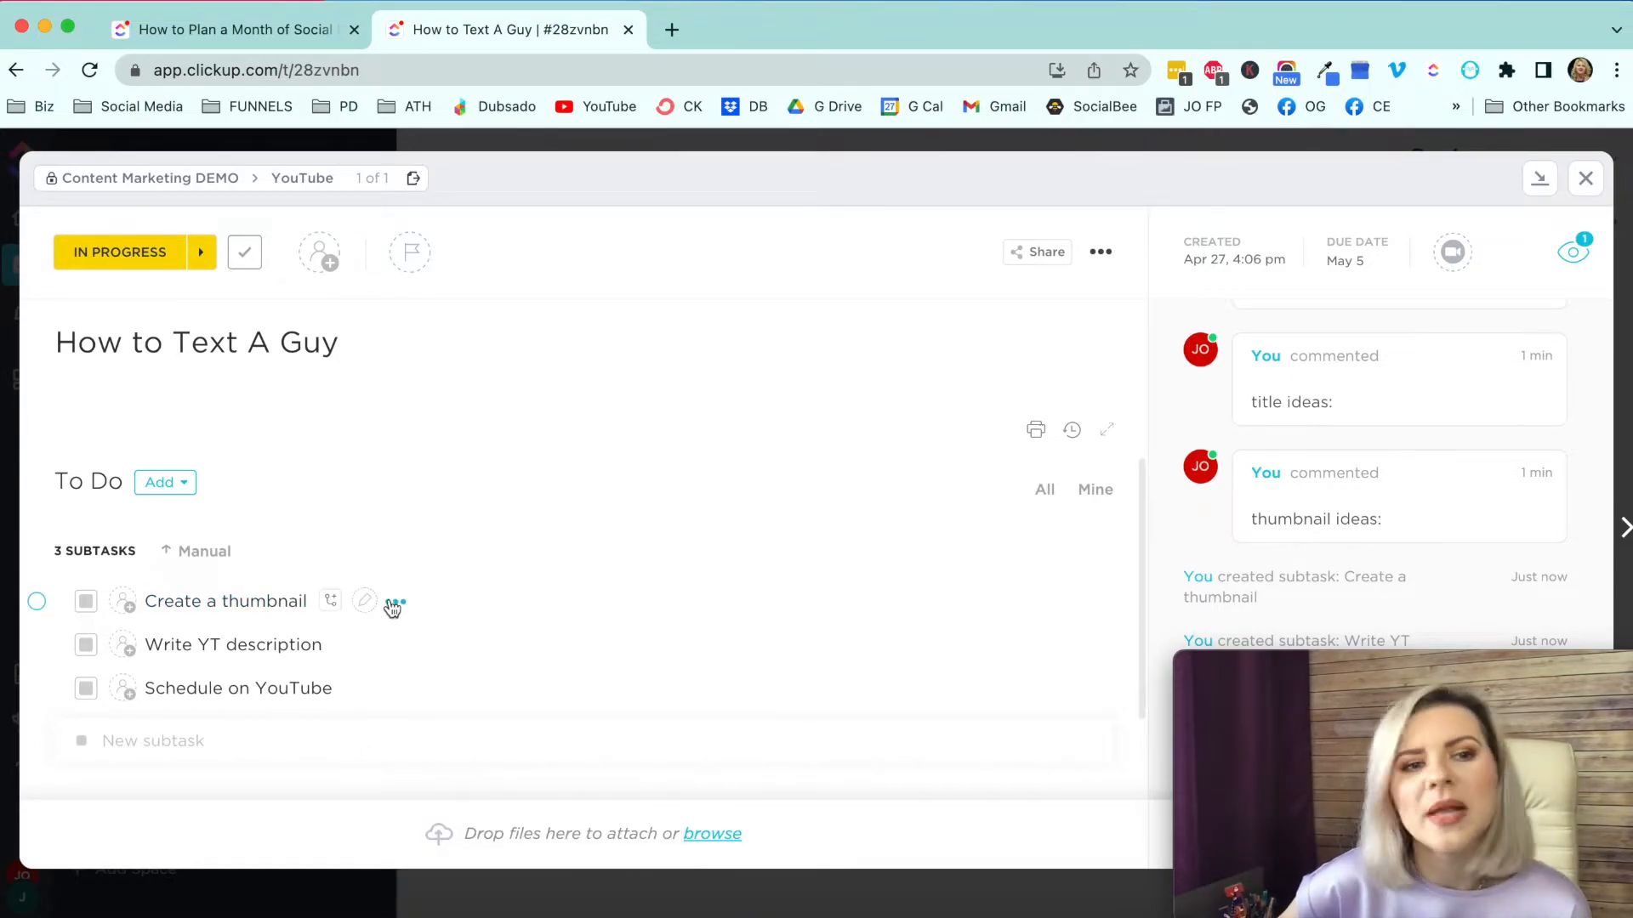
{"action": "left_click", "coordinate": [161, 486]}
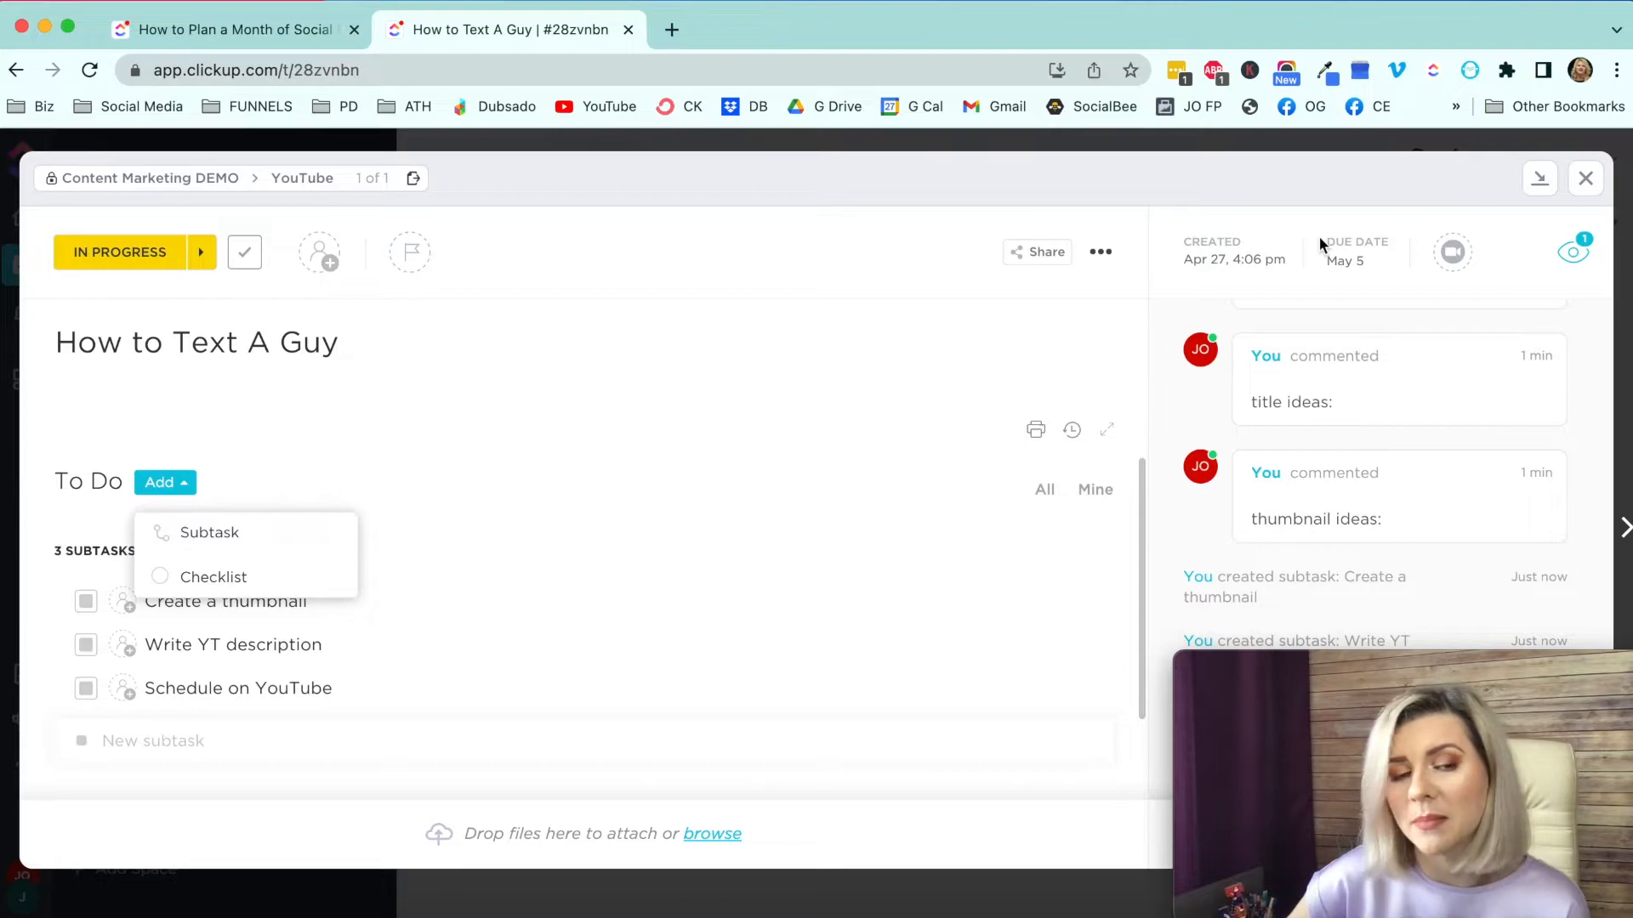
{"action": "left_click", "coordinate": [265, 570]}
{"action": "left_click", "coordinate": [171, 495]}
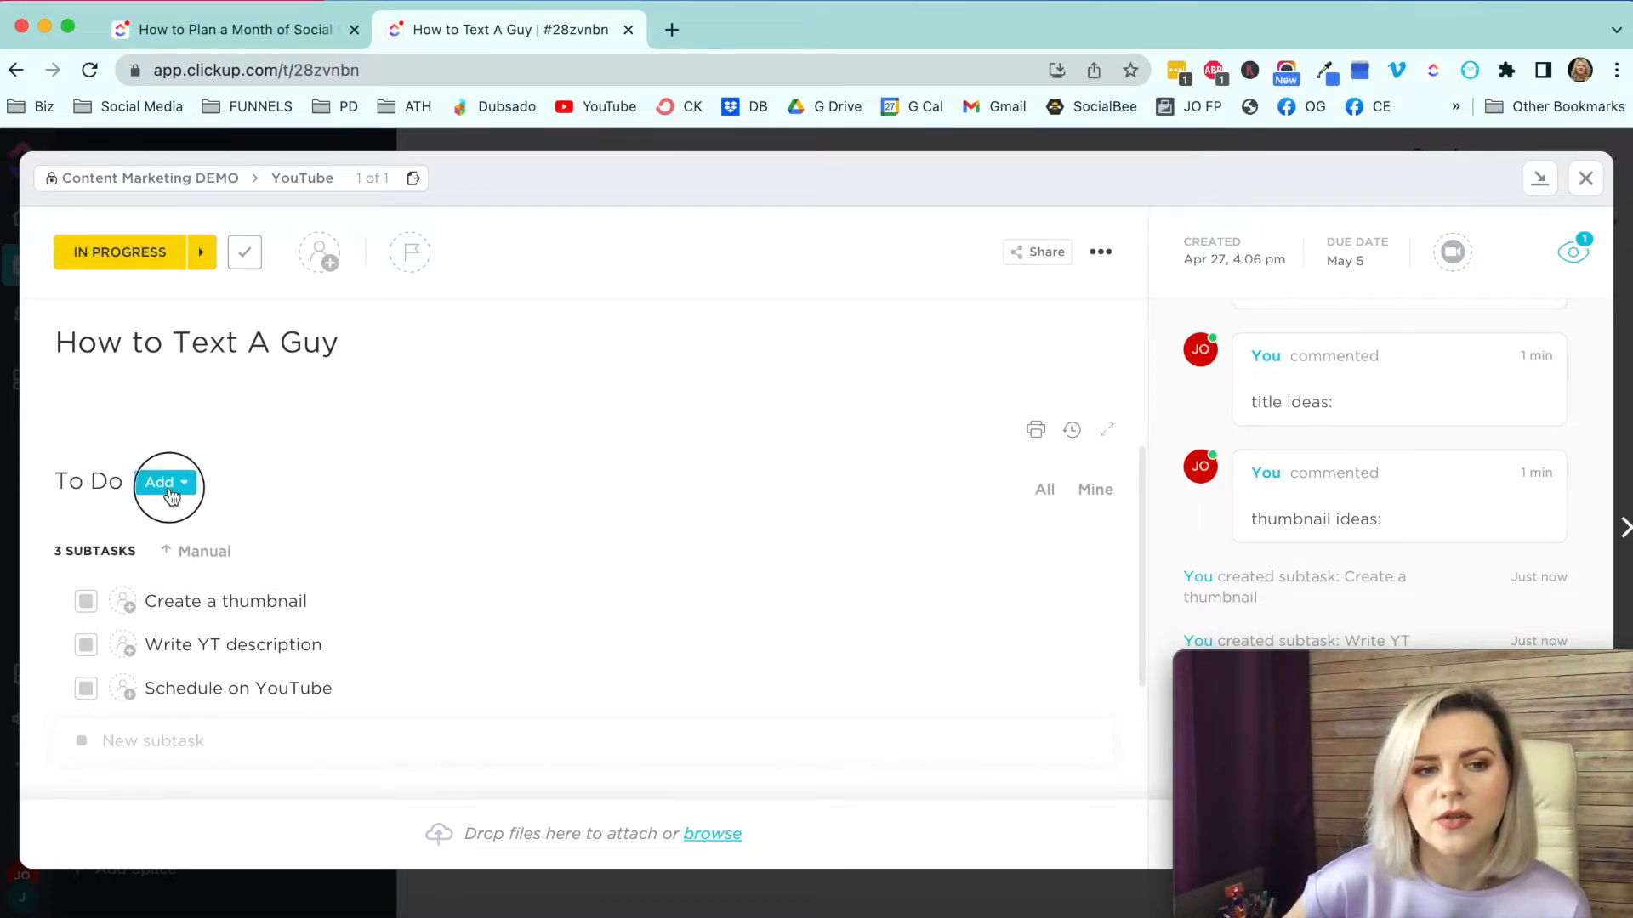
{"action": "left_click", "coordinate": [288, 510]}
{"action": "scroll", "coordinate": [459, 561], "scroll_direction": "down", "scroll_amount": 2}
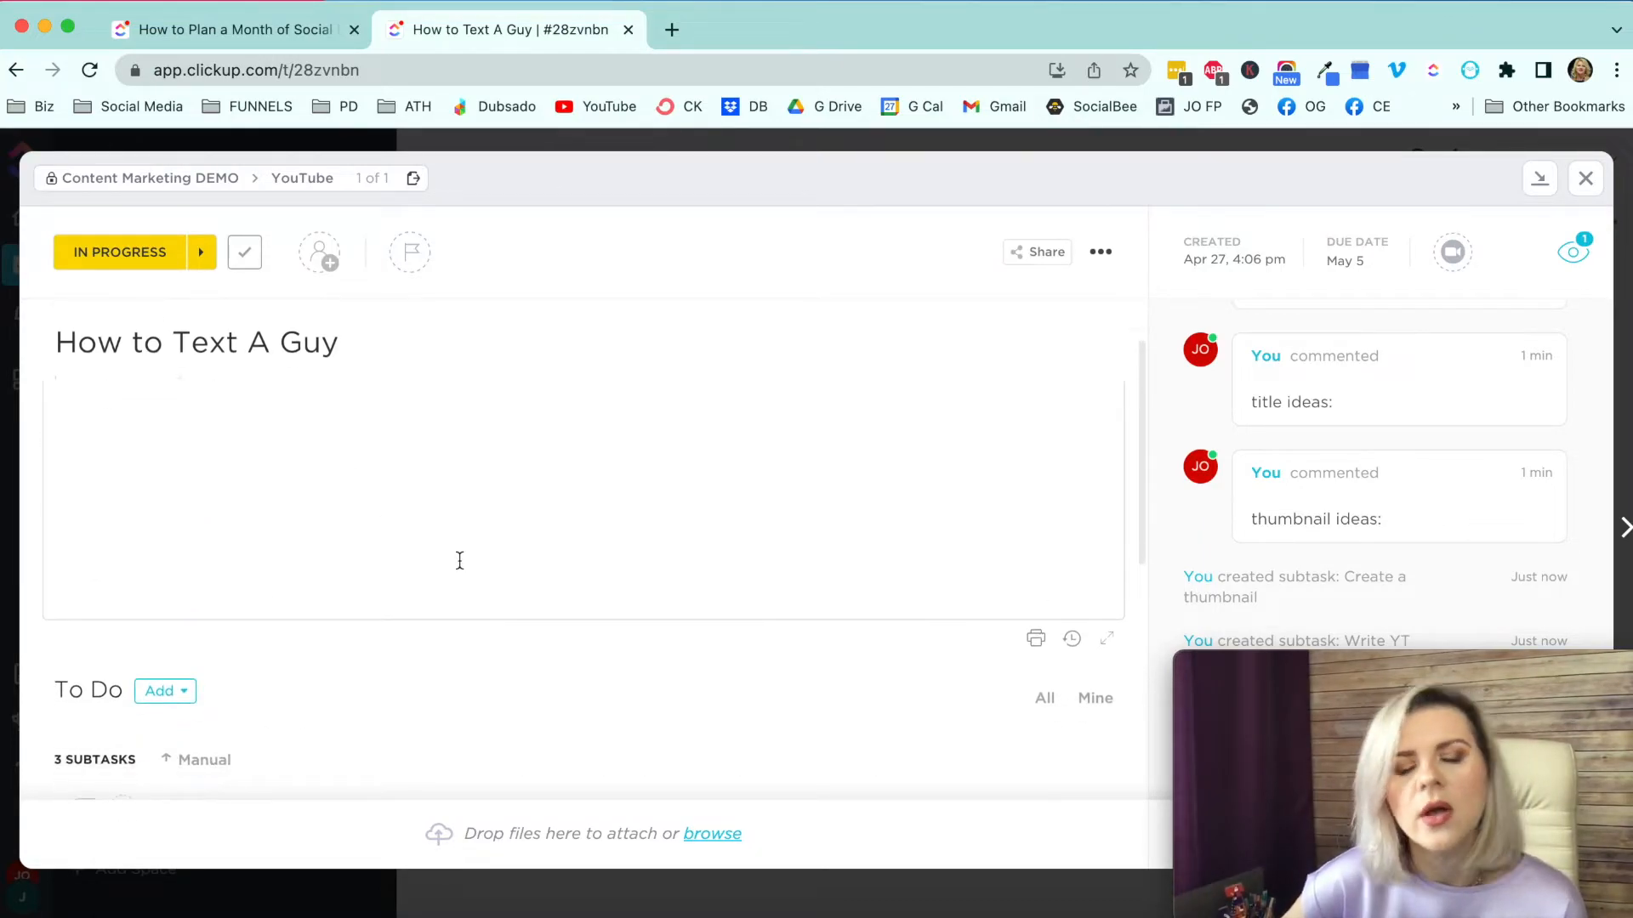
Step: Close the task "How to Text A Guy" and show the YouTube list's Calendar view
{"action": "left_click", "coordinate": [1585, 177]}
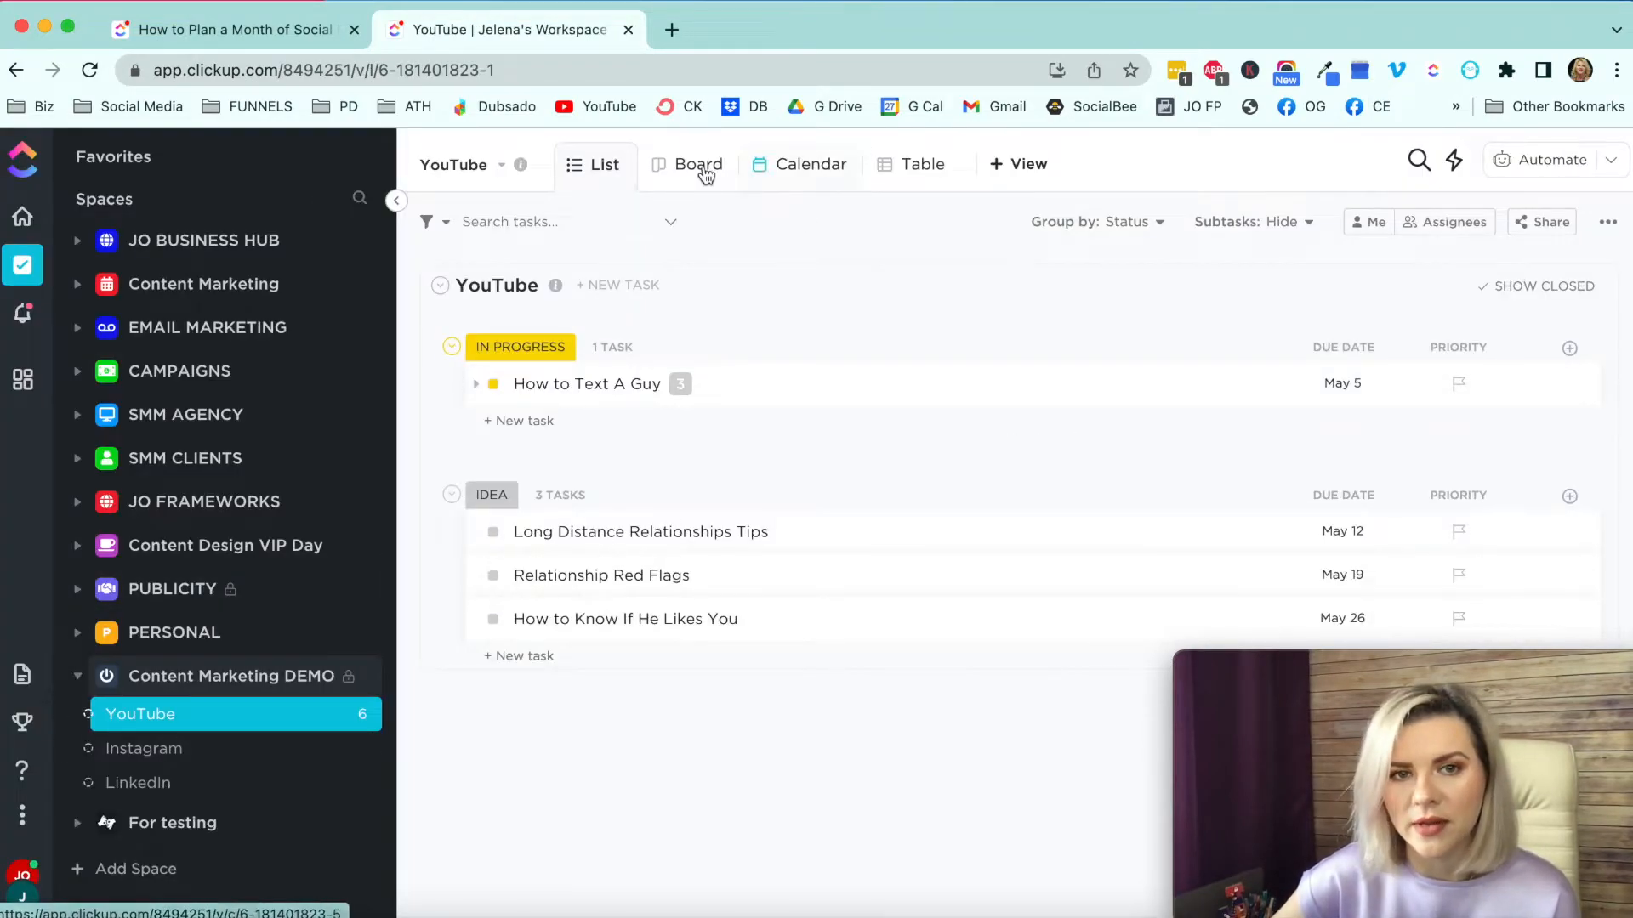
{"action": "left_click", "coordinate": [779, 170]}
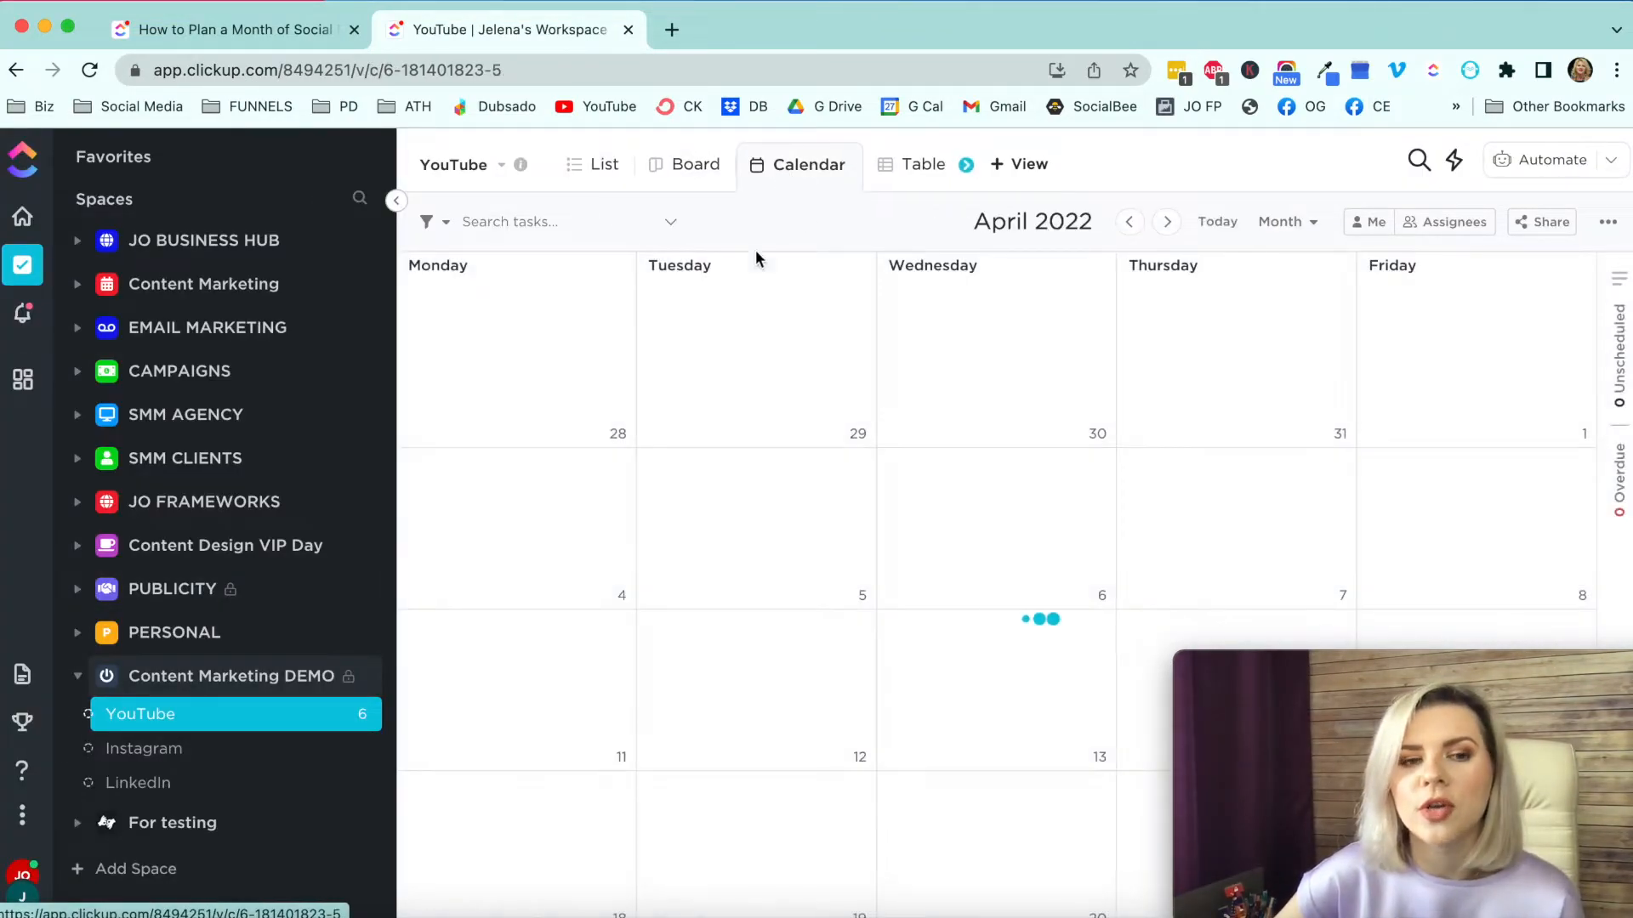
{"action": "scroll", "coordinate": [845, 440], "scroll_direction": "down", "scroll_amount": 2}
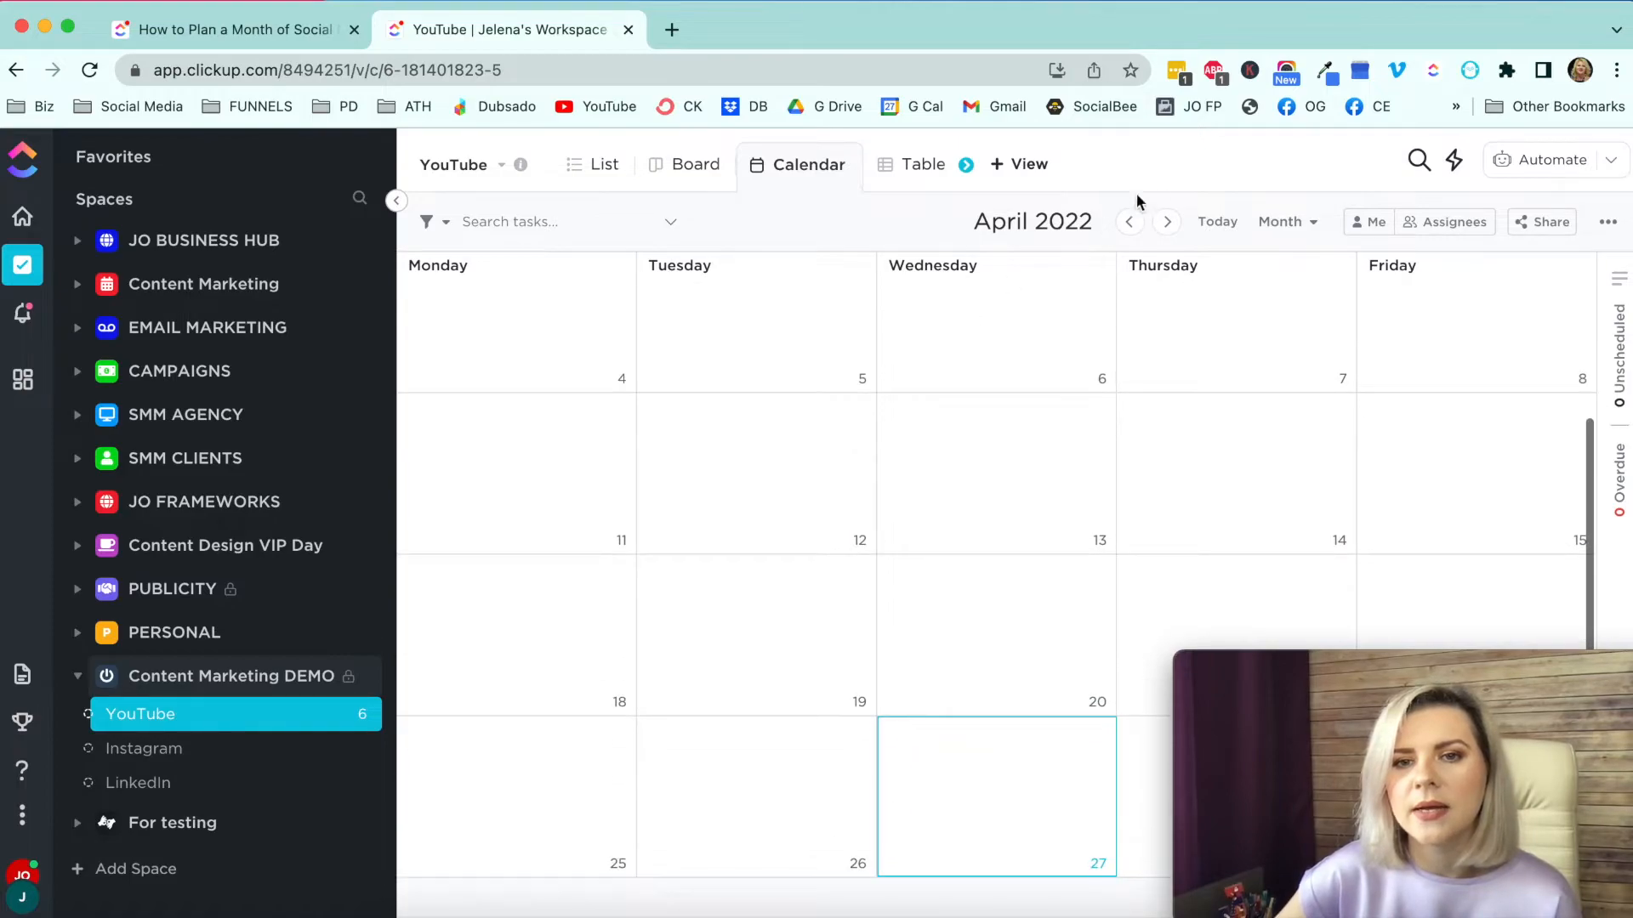
Step: Look through the YouTube list's scheduled tasks for May 2022 in the calendar
{"action": "left_click", "coordinate": [1166, 221]}
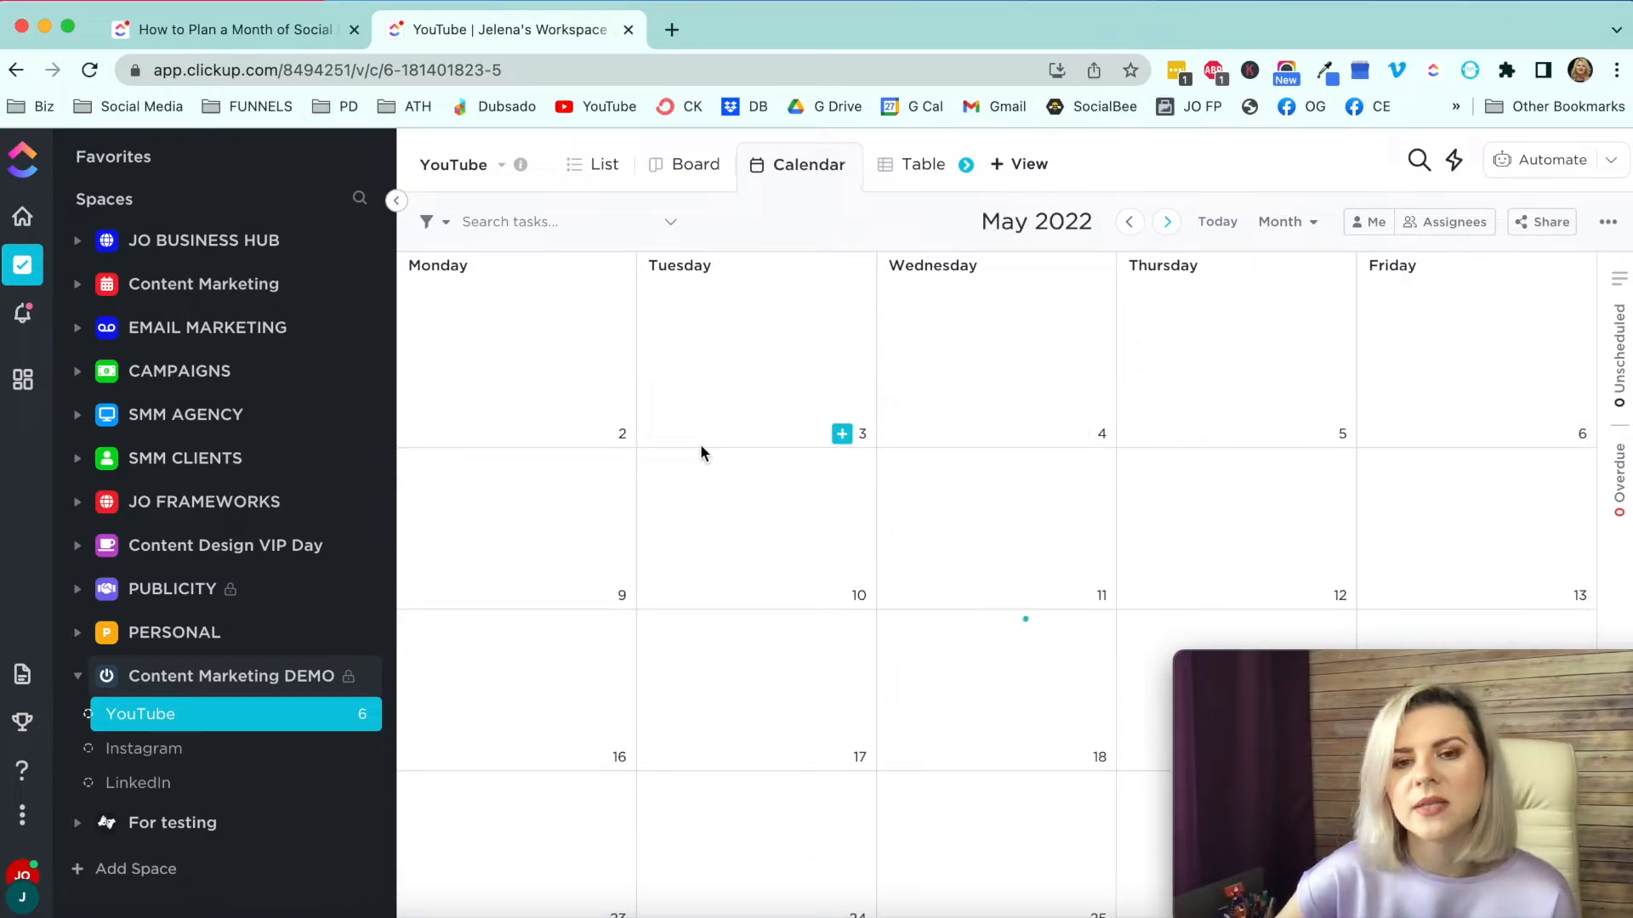
{"action": "scroll", "coordinate": [702, 451], "scroll_direction": "down", "scroll_amount": 2}
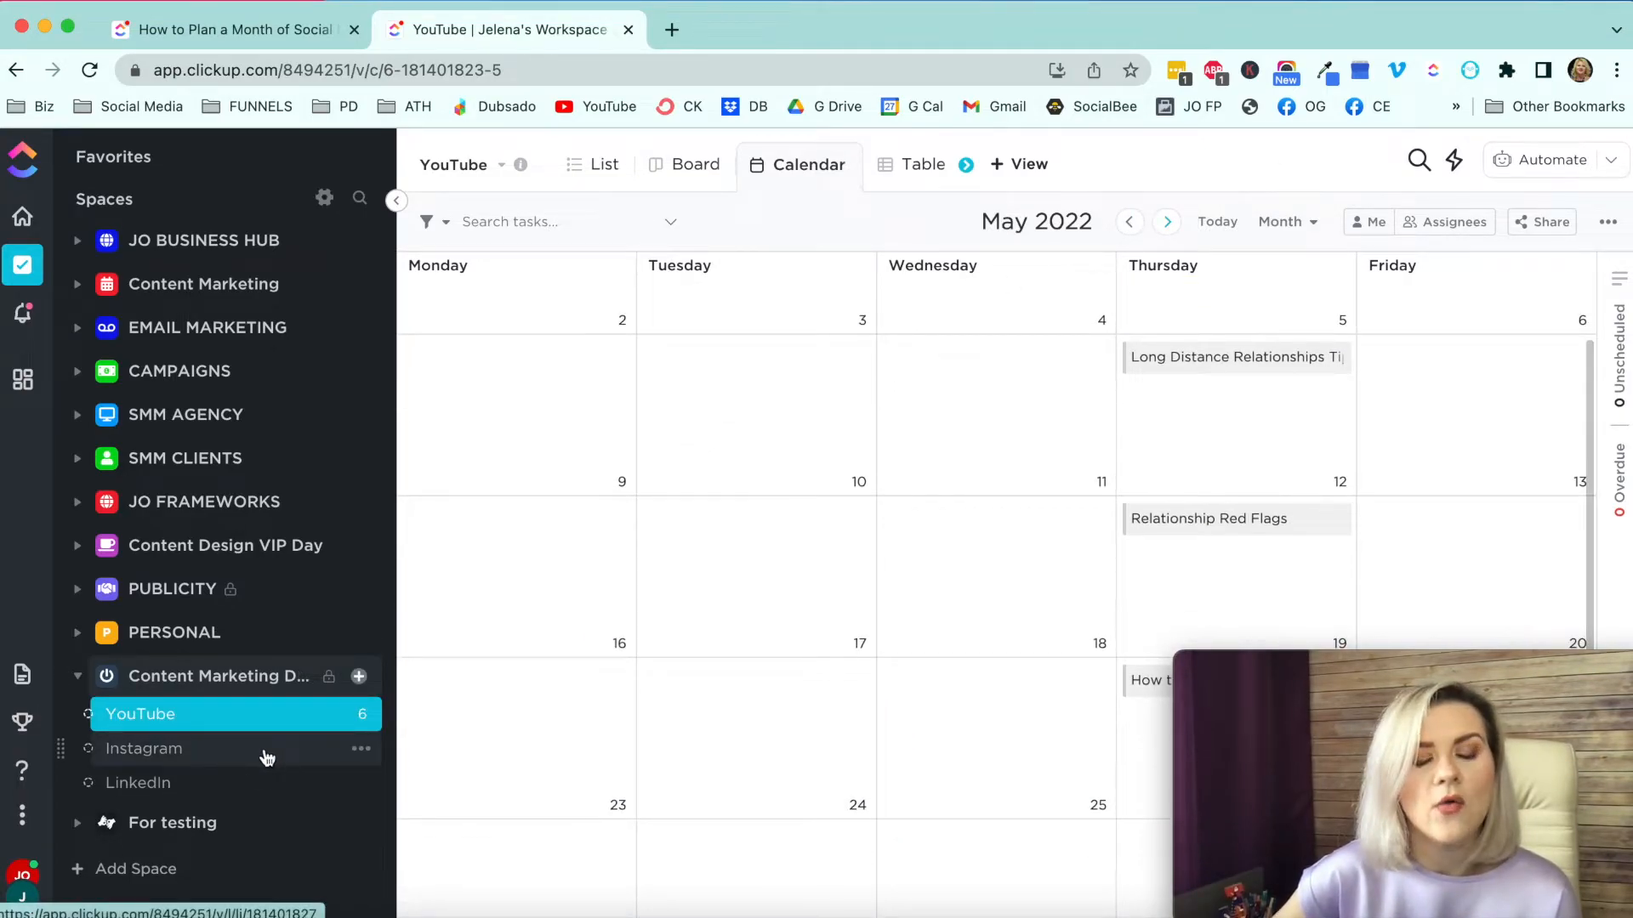
Step: Add the task "3 tips to text a guy on social media" to the Instagram list under the Idea status
{"action": "left_click", "coordinate": [267, 756]}
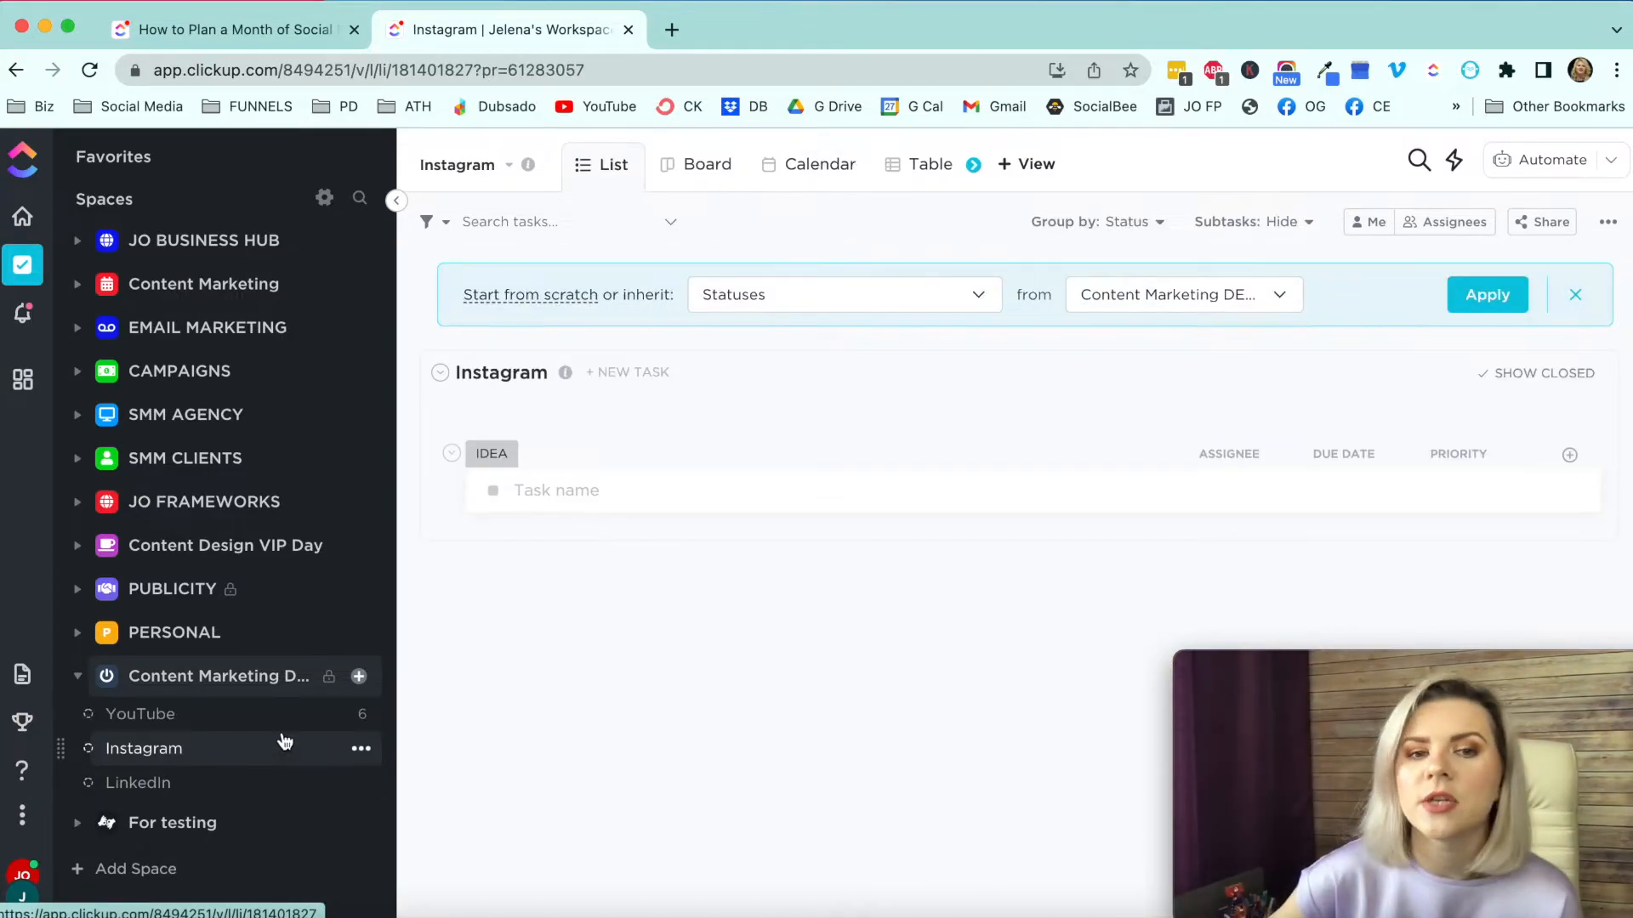
{"action": "left_click", "coordinate": [606, 501]}
{"action": "type", "text": "H"}
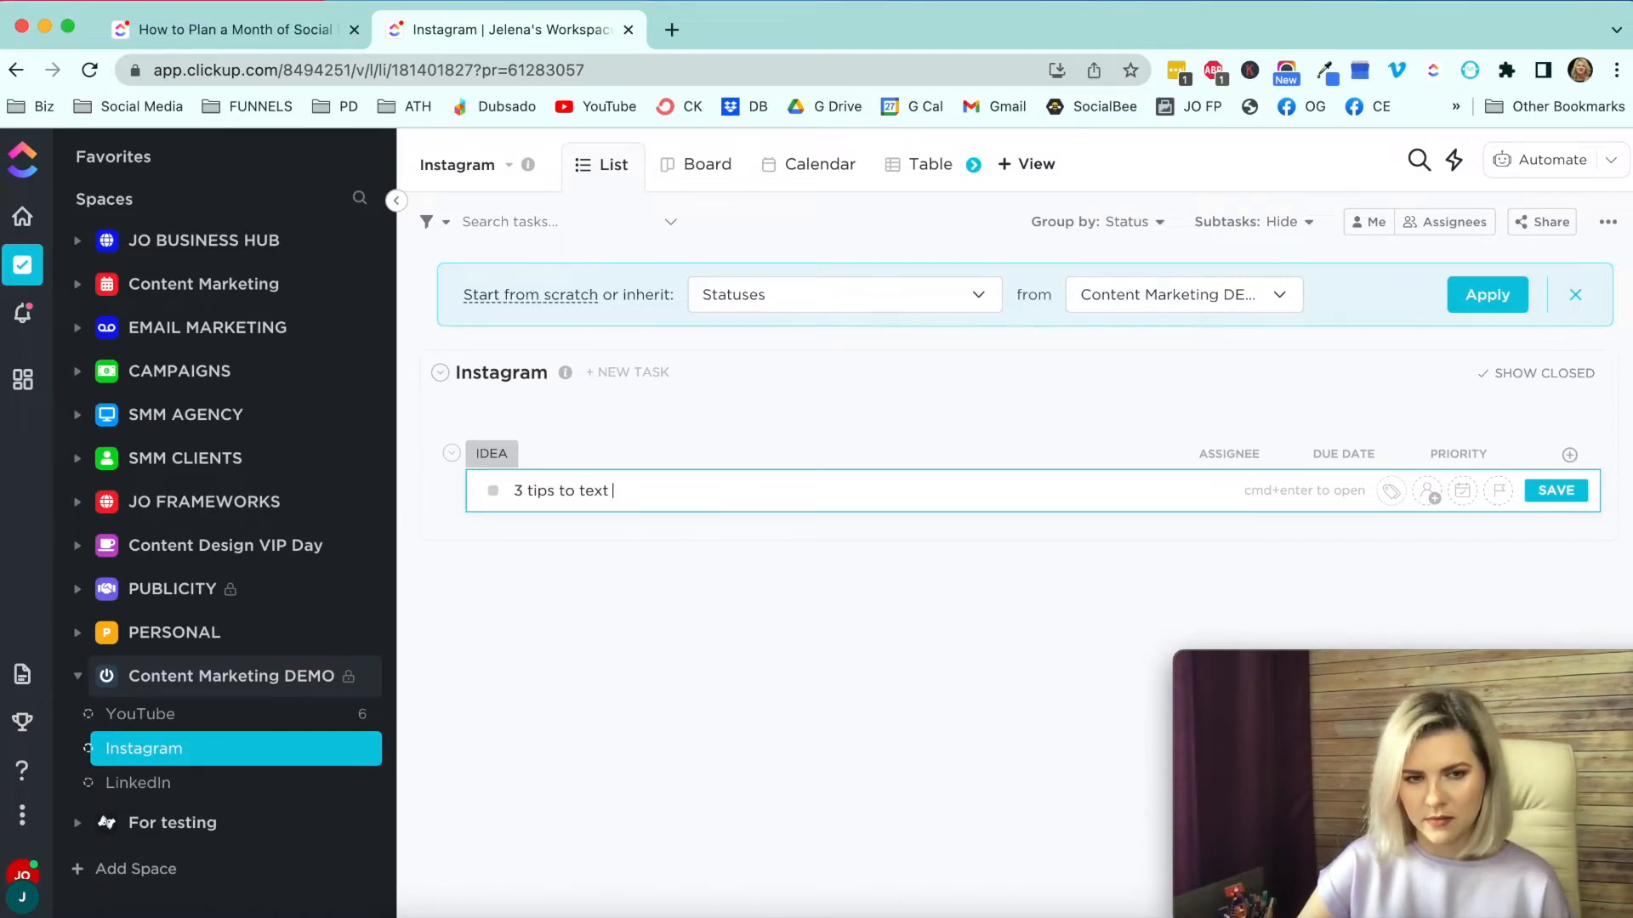
{"action": "type", "text": "on s"}
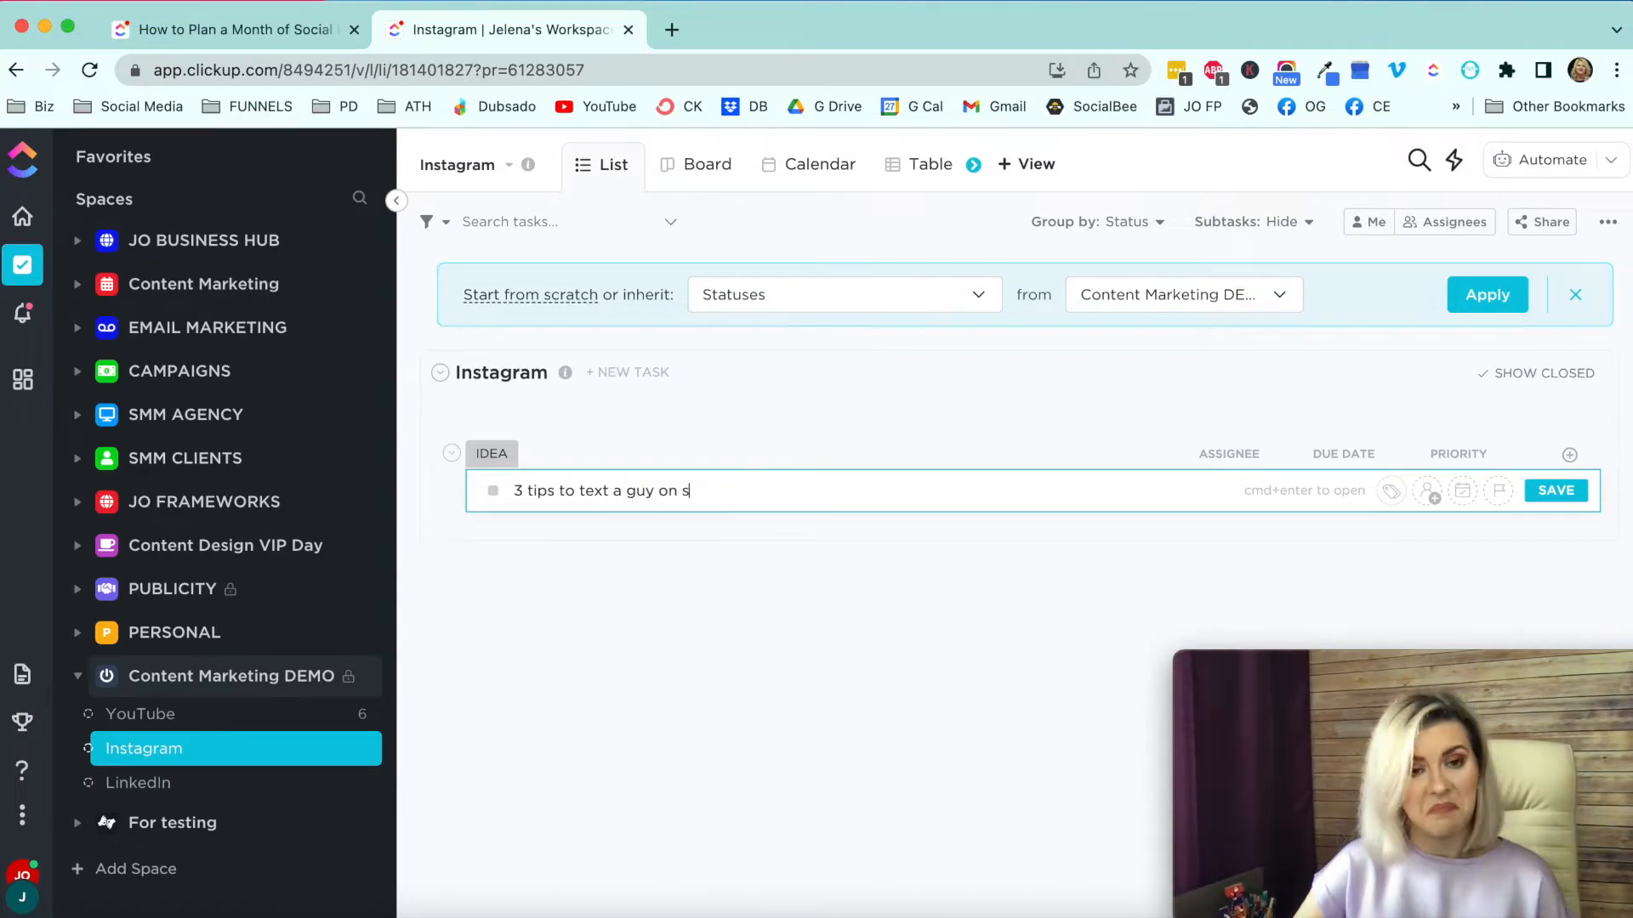
{"action": "type", "text": "ocial media"}
{"action": "key", "text": "Return"}
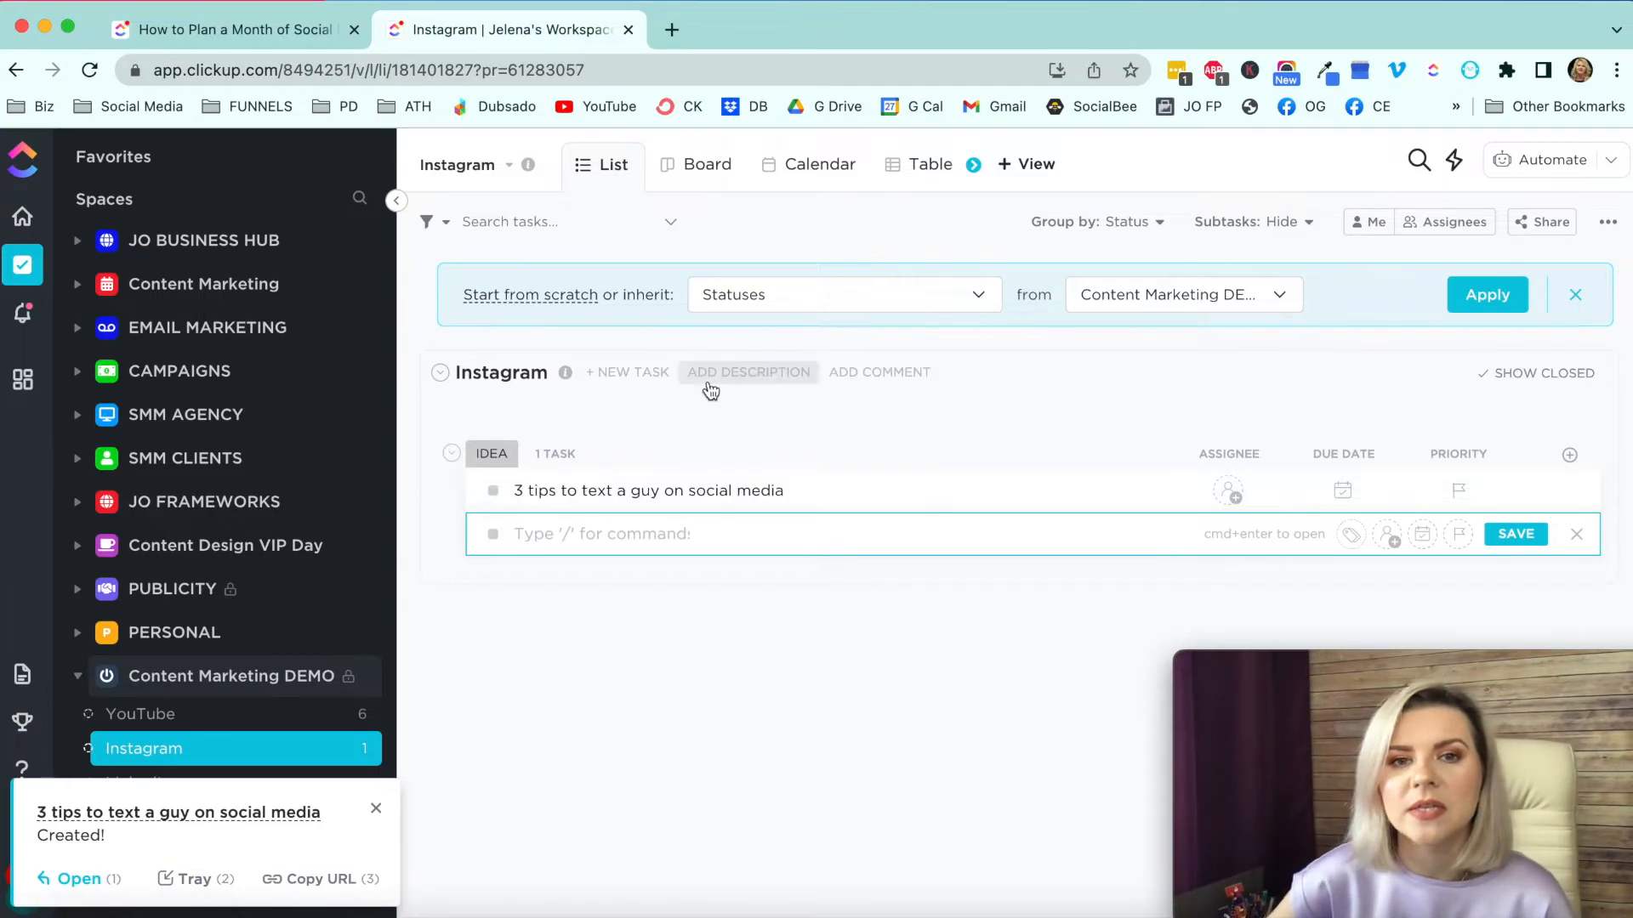
Step: Set the due date of "3 tips to text a guy on social media" to Tuesday, May 3, 2022
{"action": "left_click", "coordinate": [815, 165]}
{"action": "left_click", "coordinate": [602, 164]}
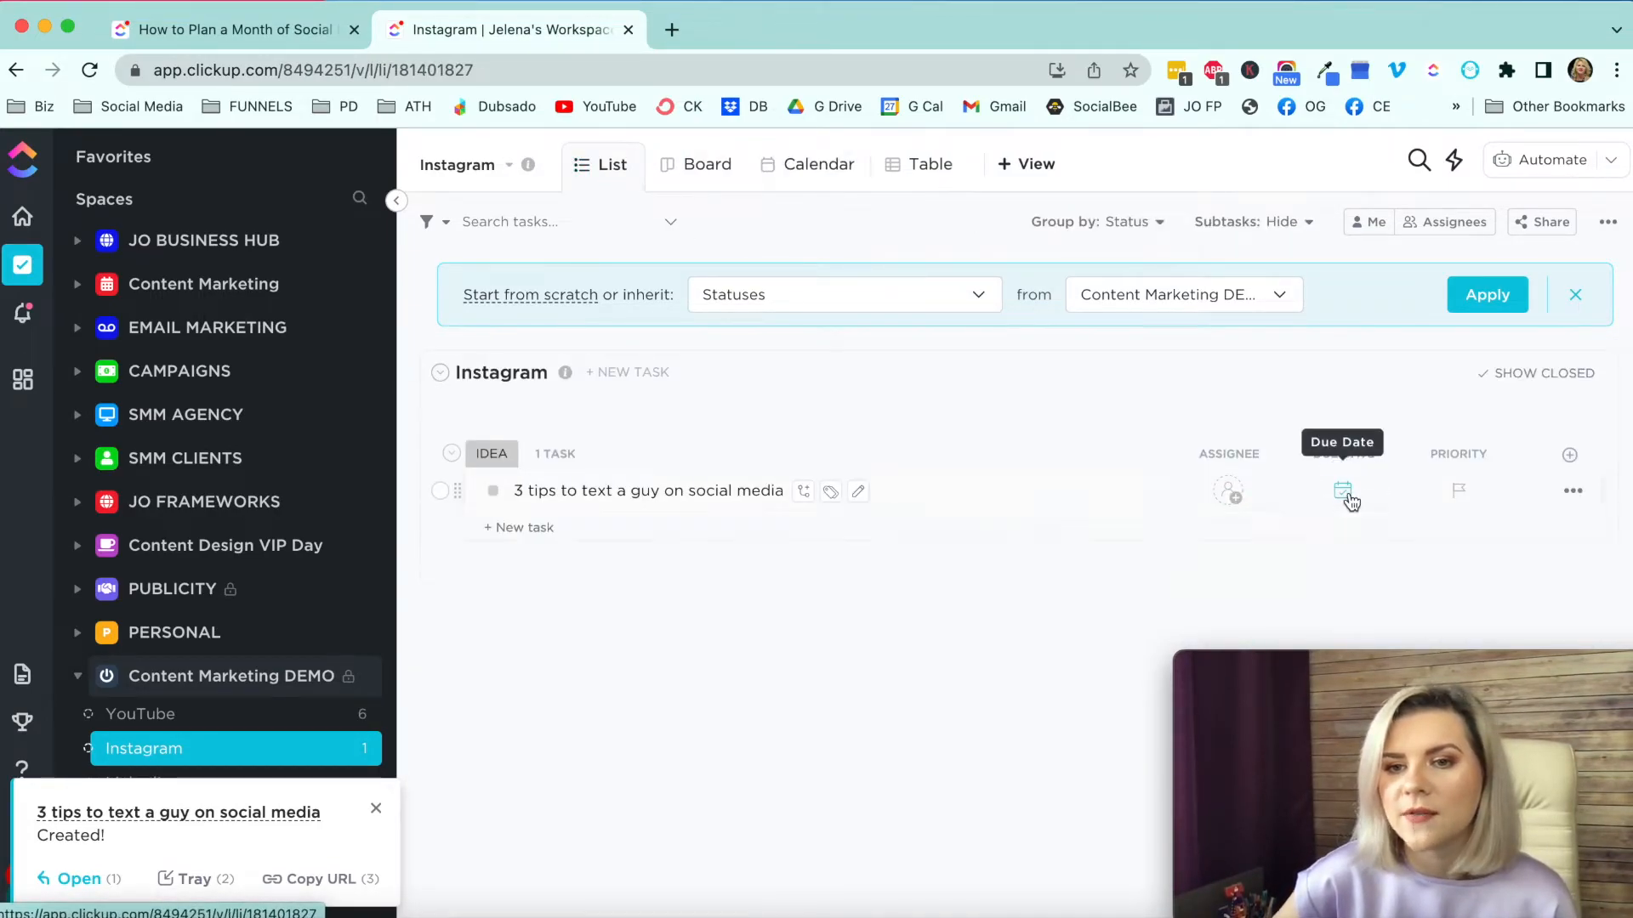
{"action": "left_click", "coordinate": [1340, 491]}
{"action": "left_click", "coordinate": [1373, 593]}
{"action": "left_click_drag", "start_coordinate": [1358, 668], "coordinate": [319, 681]}
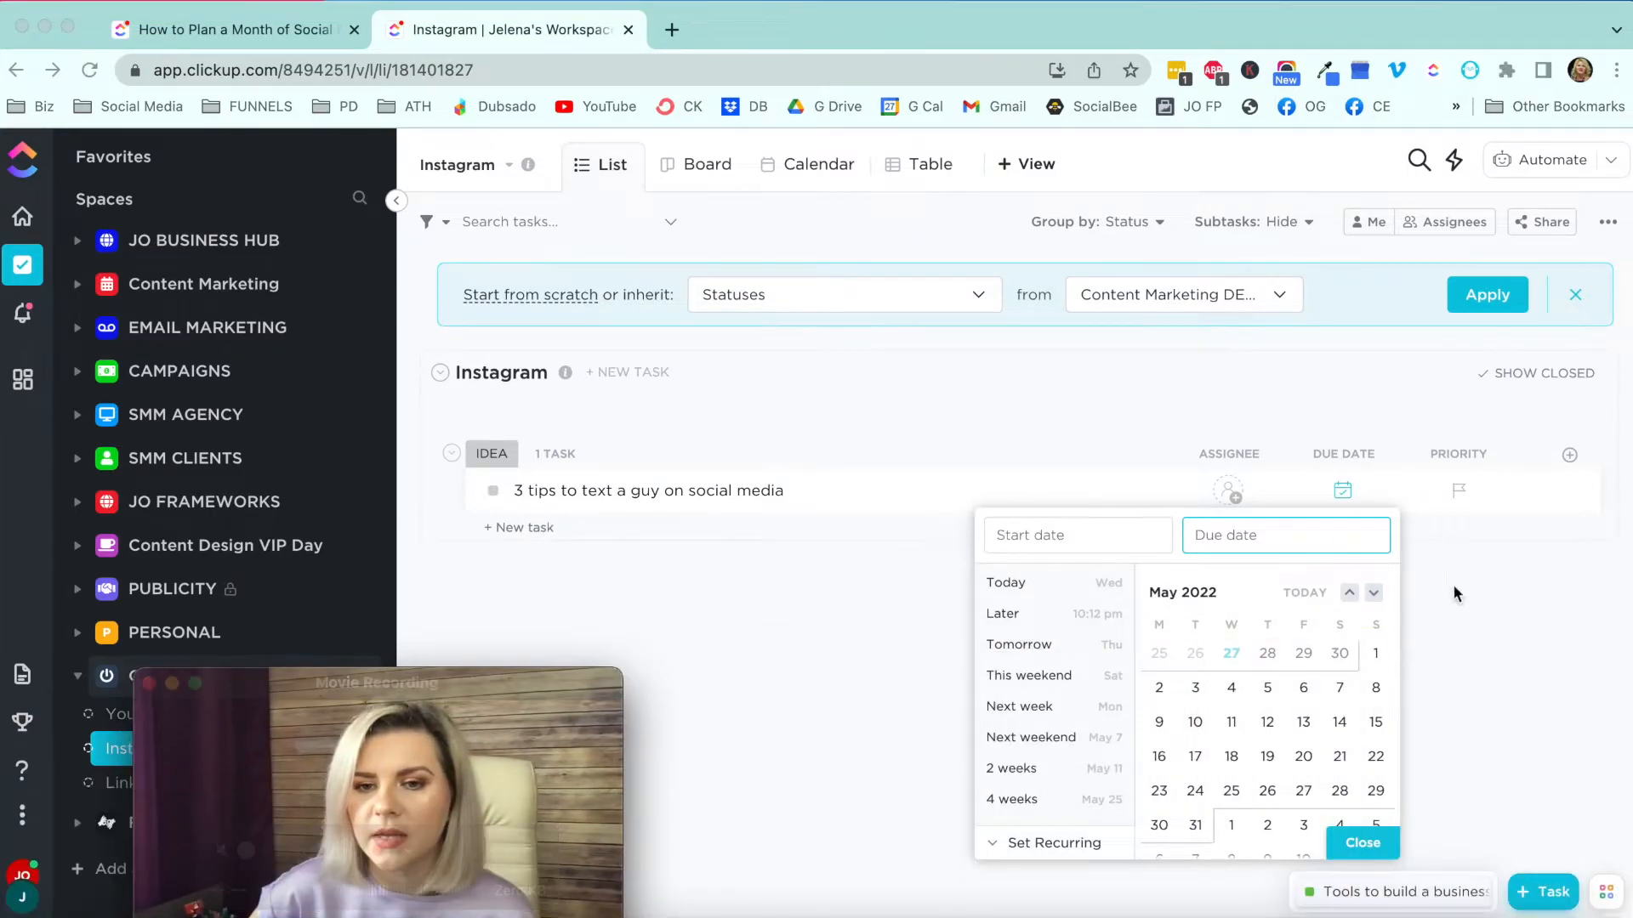
{"action": "left_click", "coordinate": [1195, 689]}
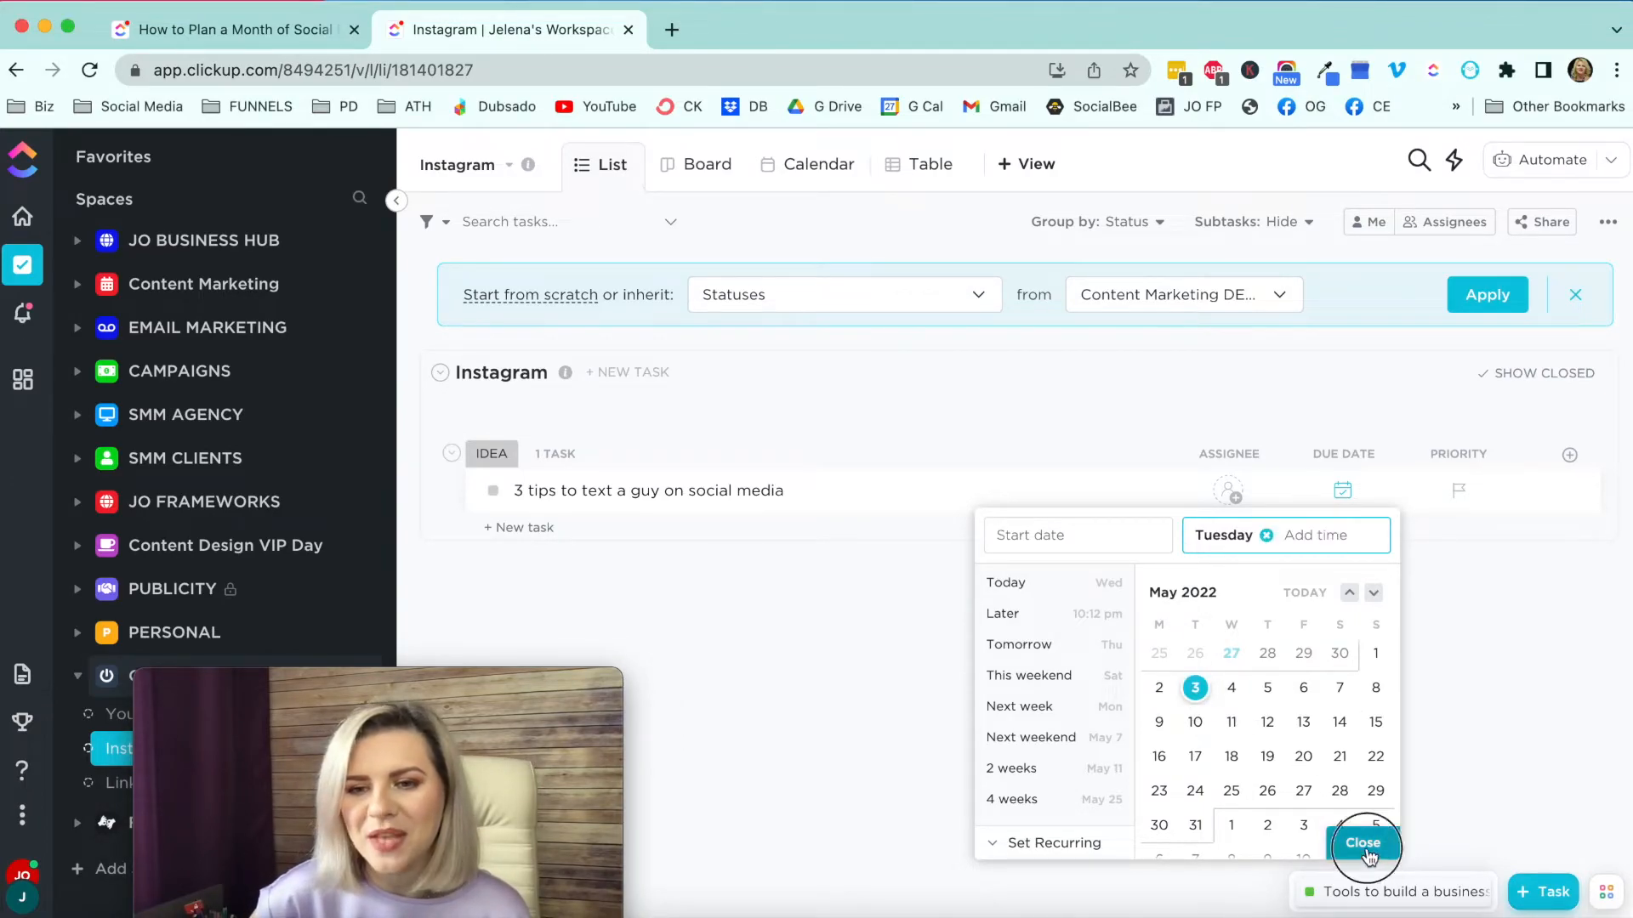
{"action": "left_click", "coordinate": [1362, 842]}
Step: Show the Instagram list's Calendar view for May 2022 to check the scheduled task
{"action": "left_click", "coordinate": [819, 180]}
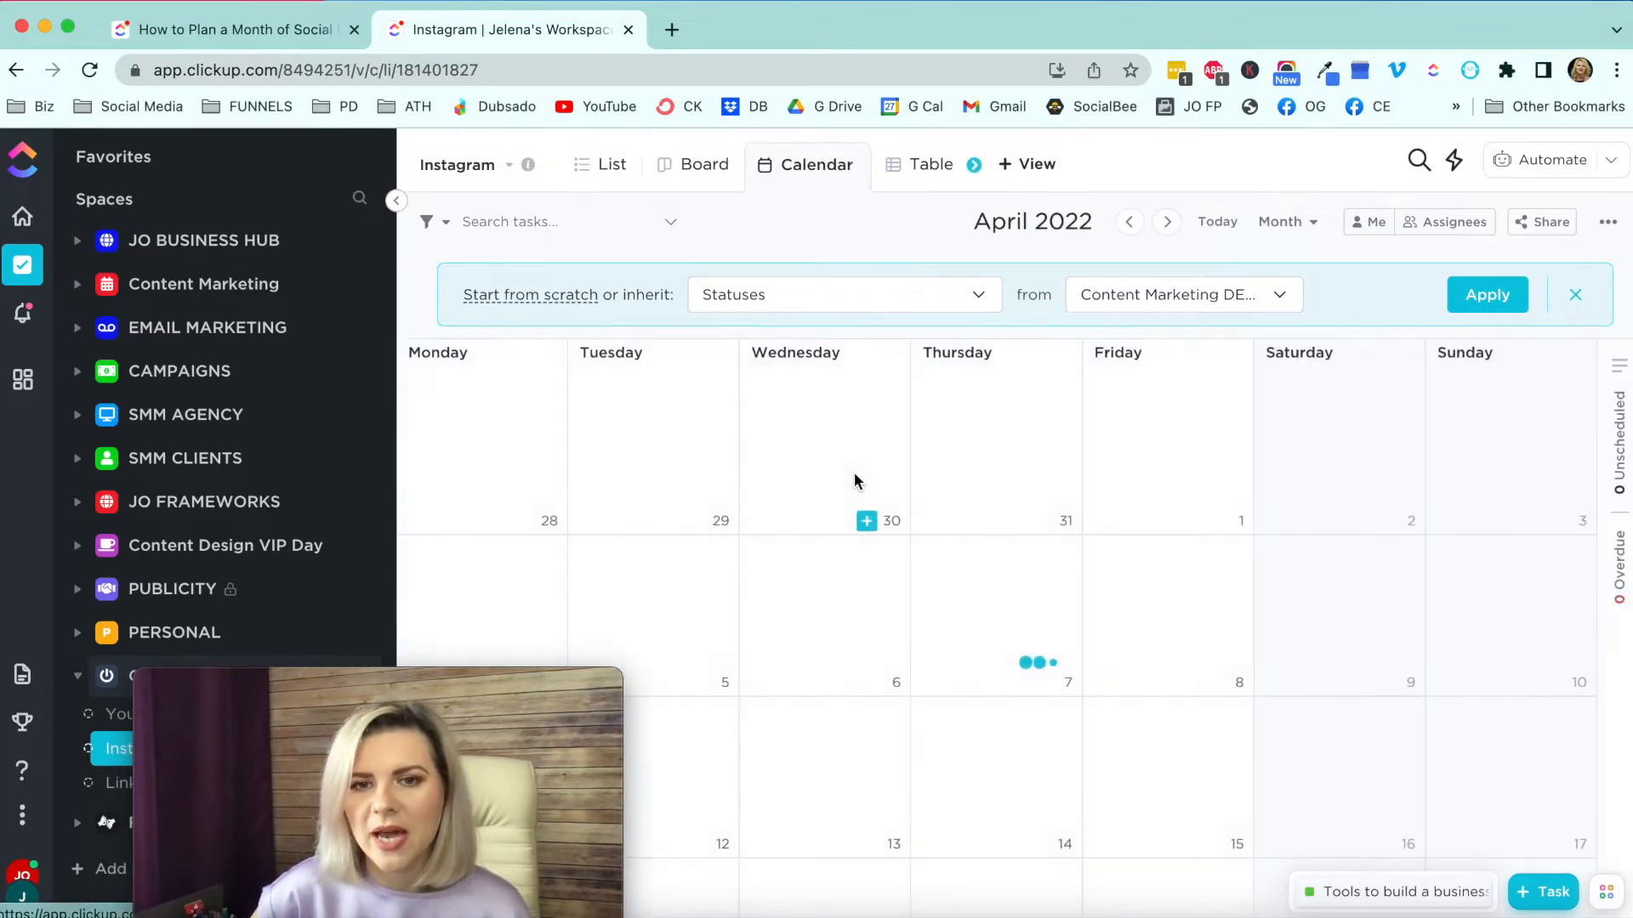
{"action": "left_click", "coordinate": [1167, 221]}
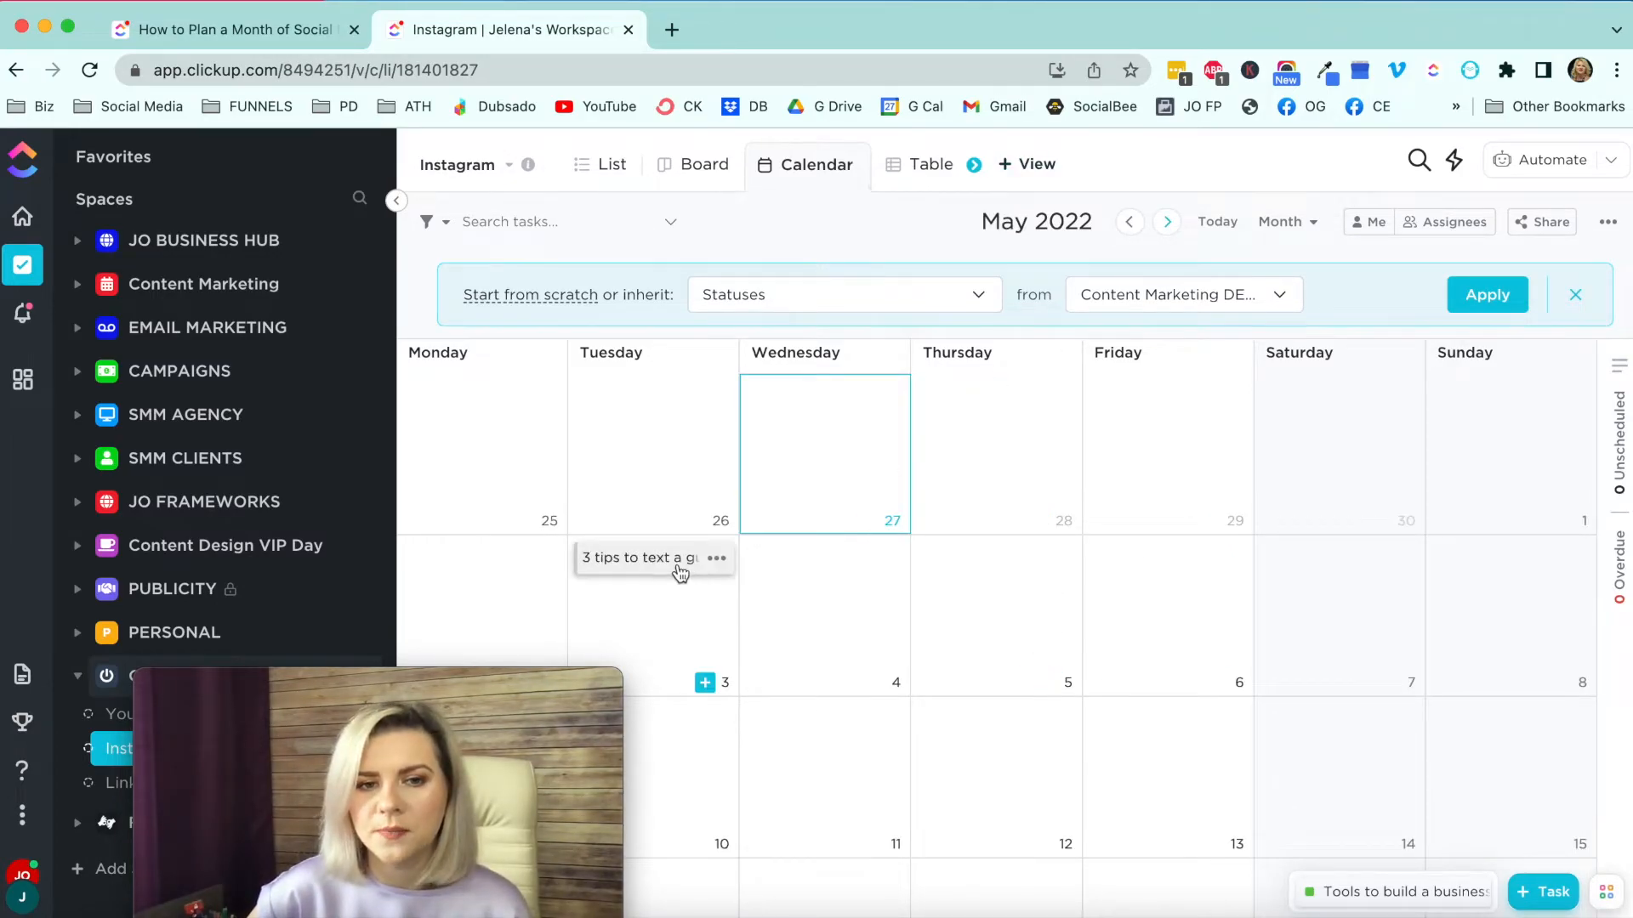
{"action": "left_click_drag", "start_coordinate": [311, 685], "coordinate": [1338, 662]}
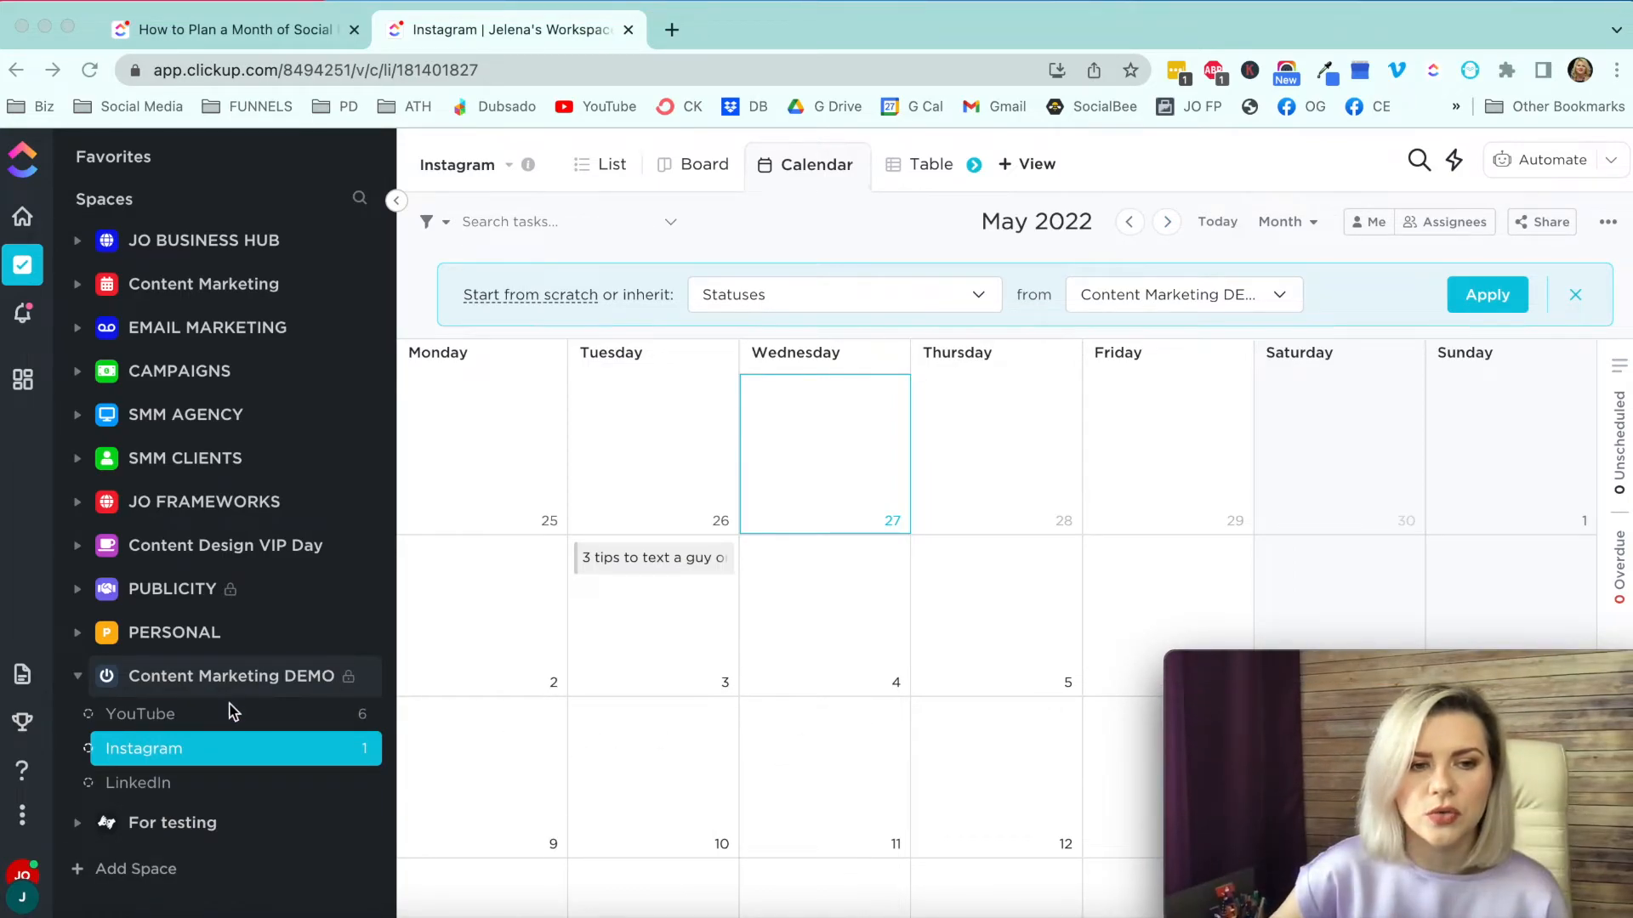
Step: Show the Calendar view of the whole "Content Marketing DEMO" Space for May 2022 and review the tasks from all lists
{"action": "left_click", "coordinate": [156, 686]}
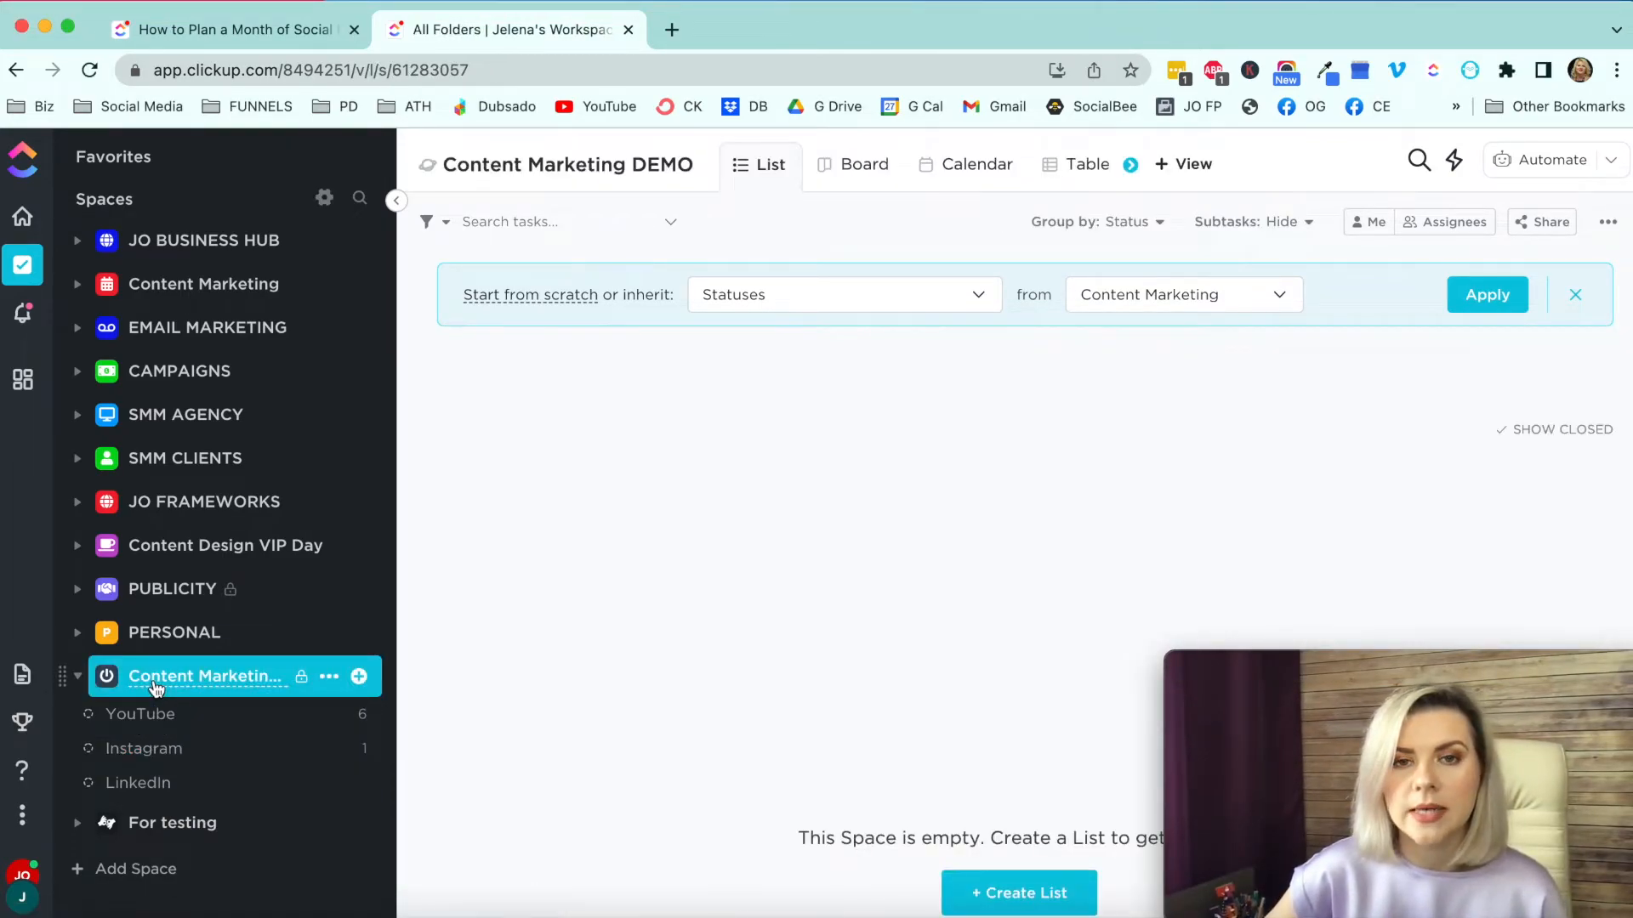
{"action": "left_click", "coordinate": [969, 170]}
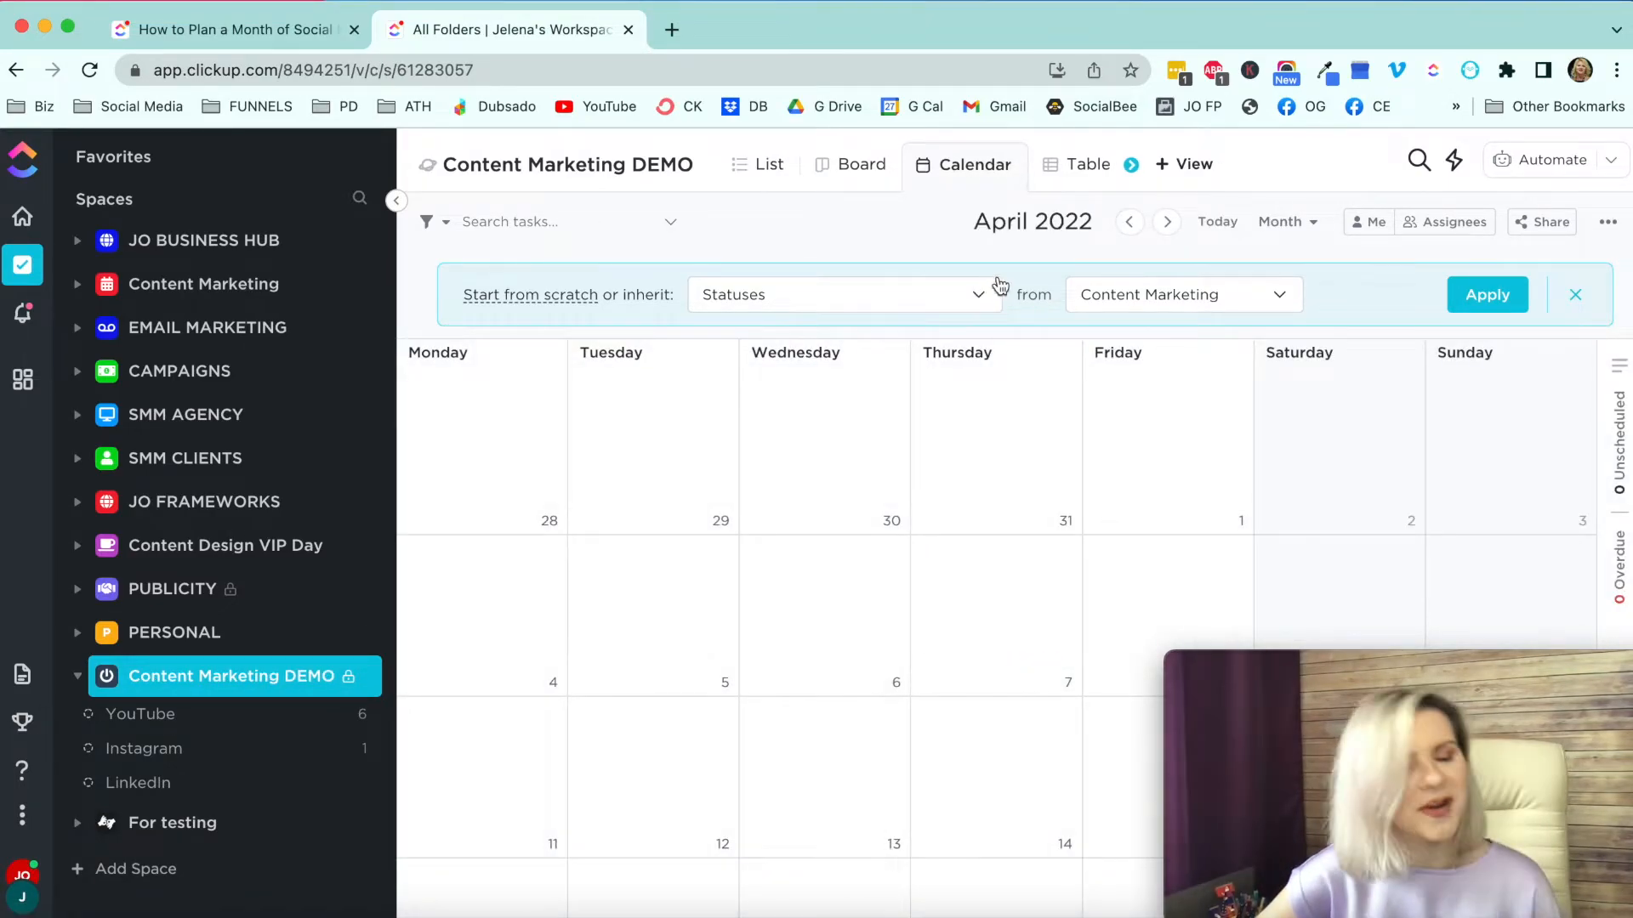
{"action": "left_click", "coordinate": [1167, 223]}
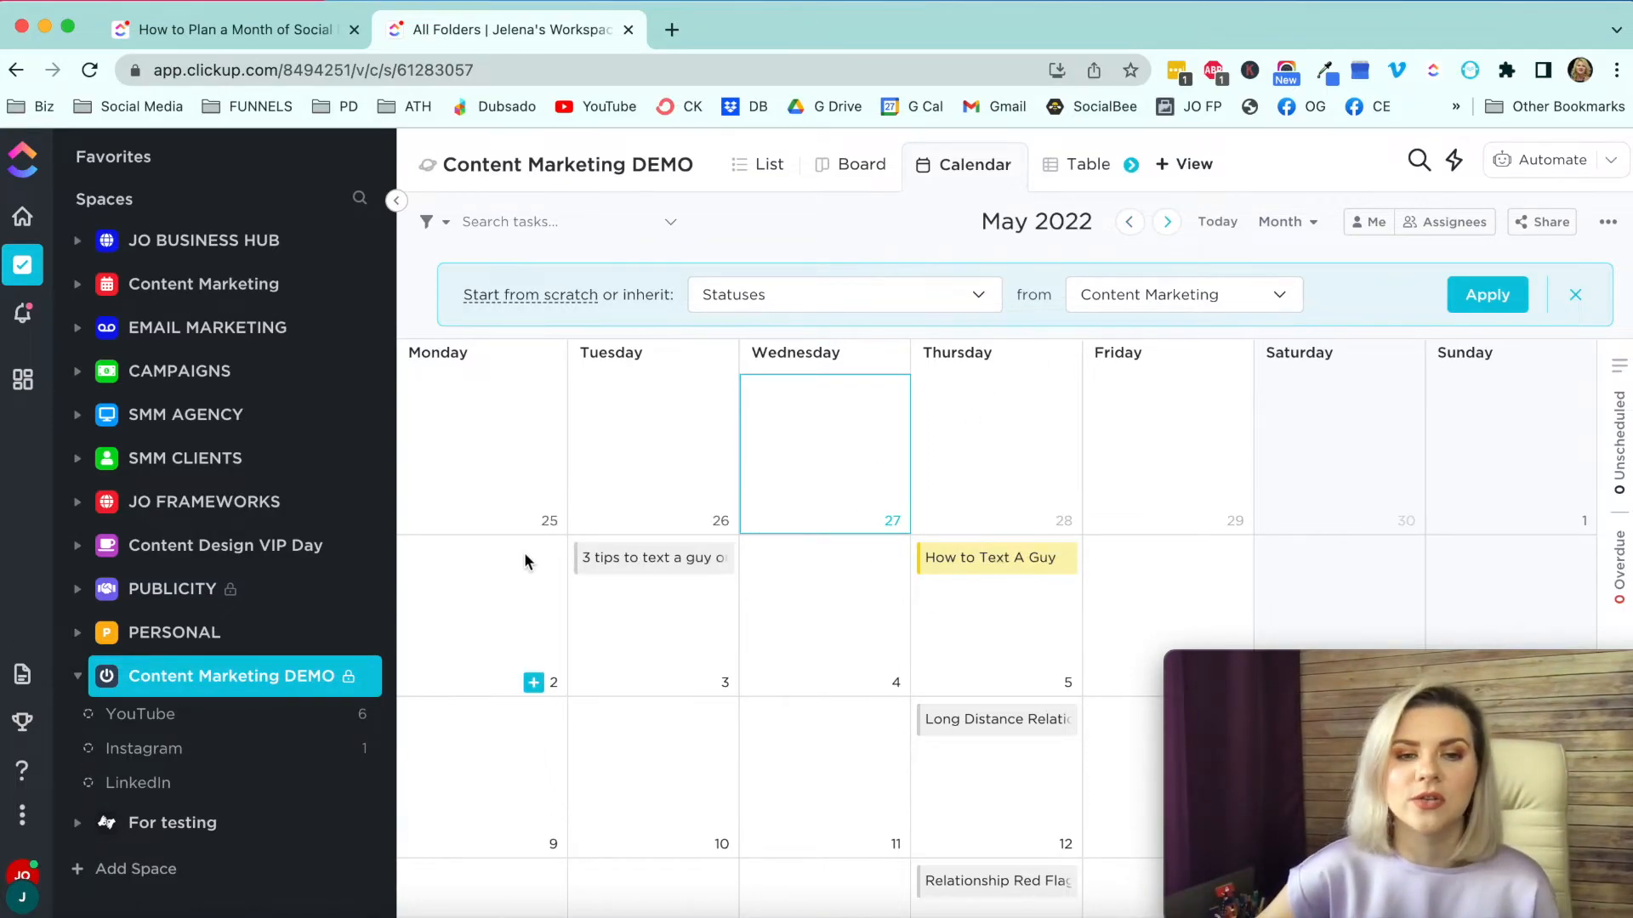
{"action": "scroll", "coordinate": [808, 551], "scroll_direction": "down", "scroll_amount": 3}
{"action": "scroll", "coordinate": [808, 550], "scroll_direction": "up", "scroll_amount": 2}
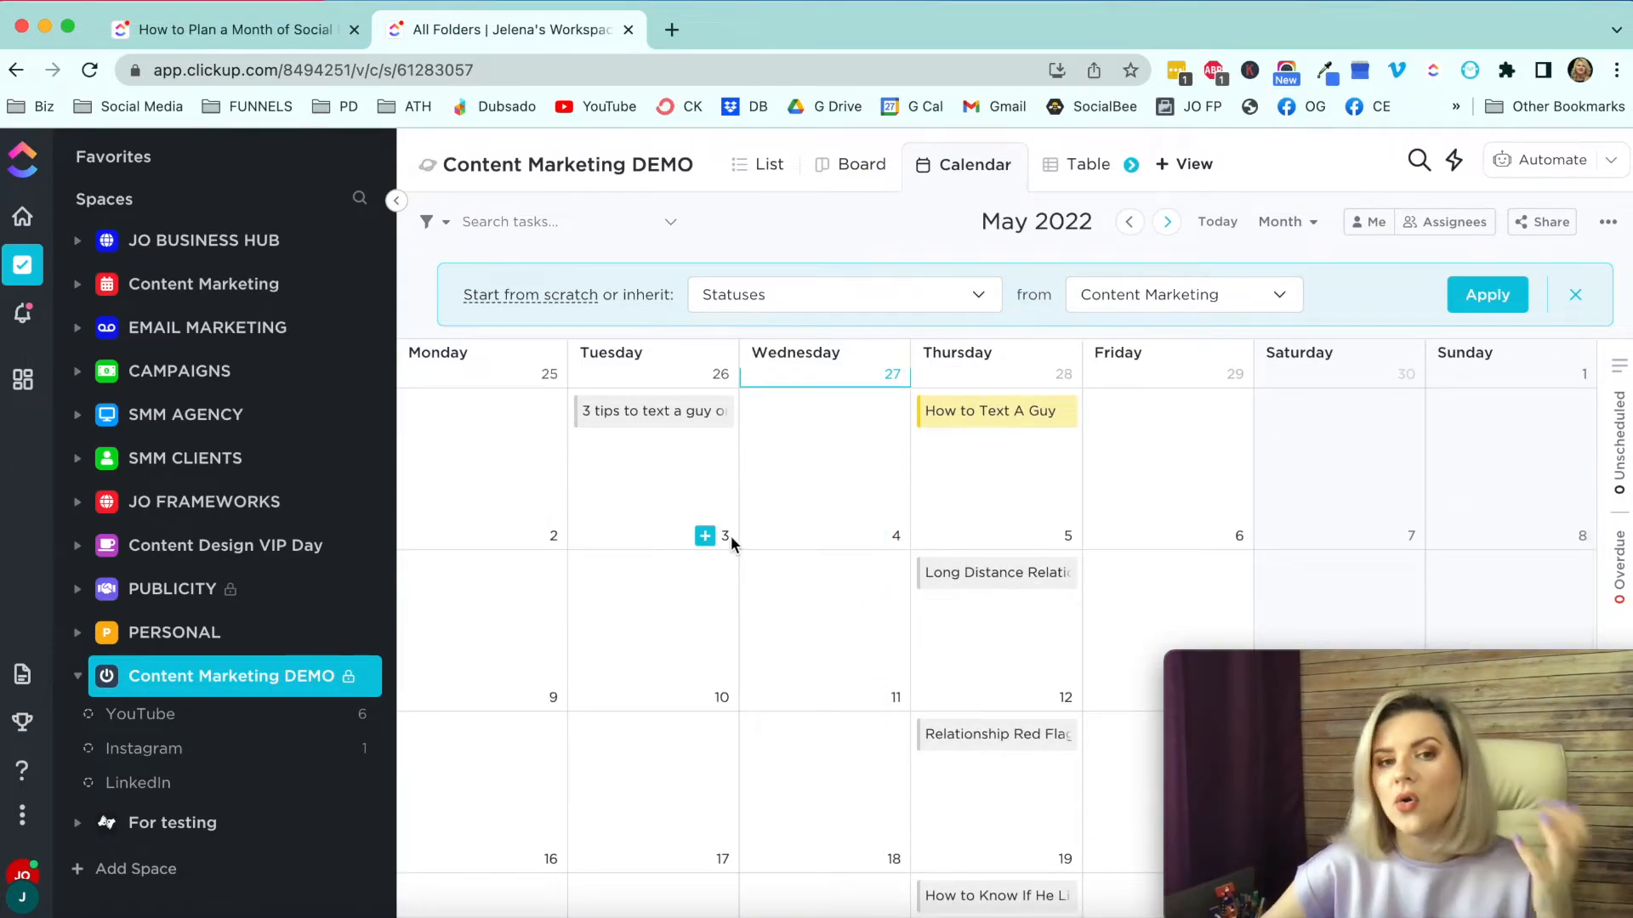
{"action": "scroll", "coordinate": [729, 546], "scroll_direction": "up", "scroll_amount": 2}
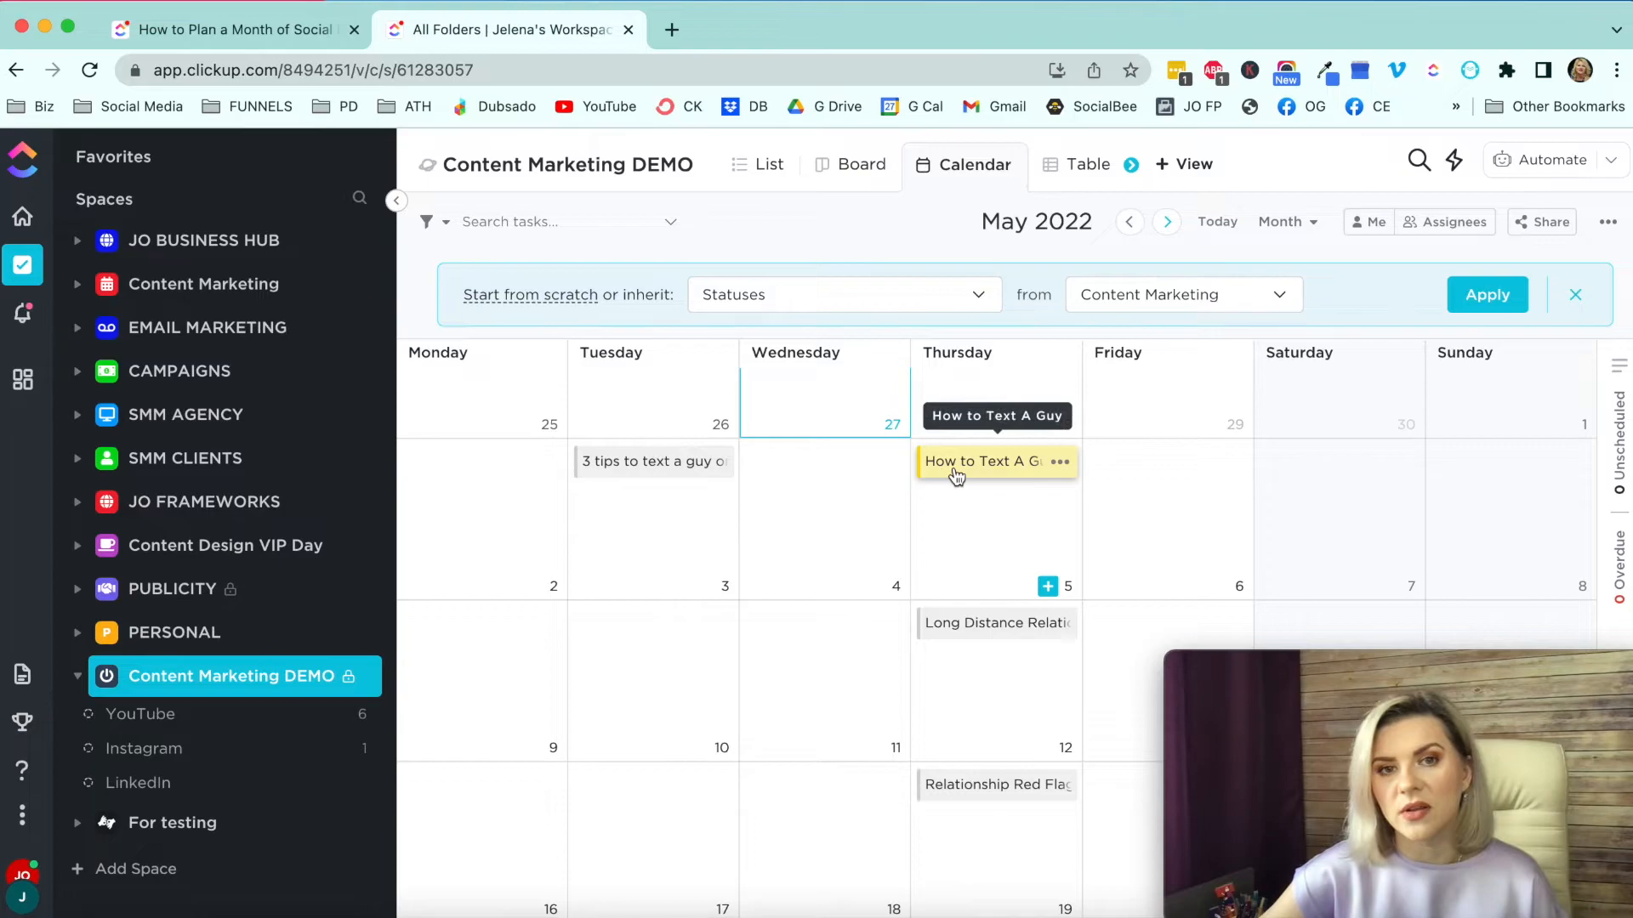